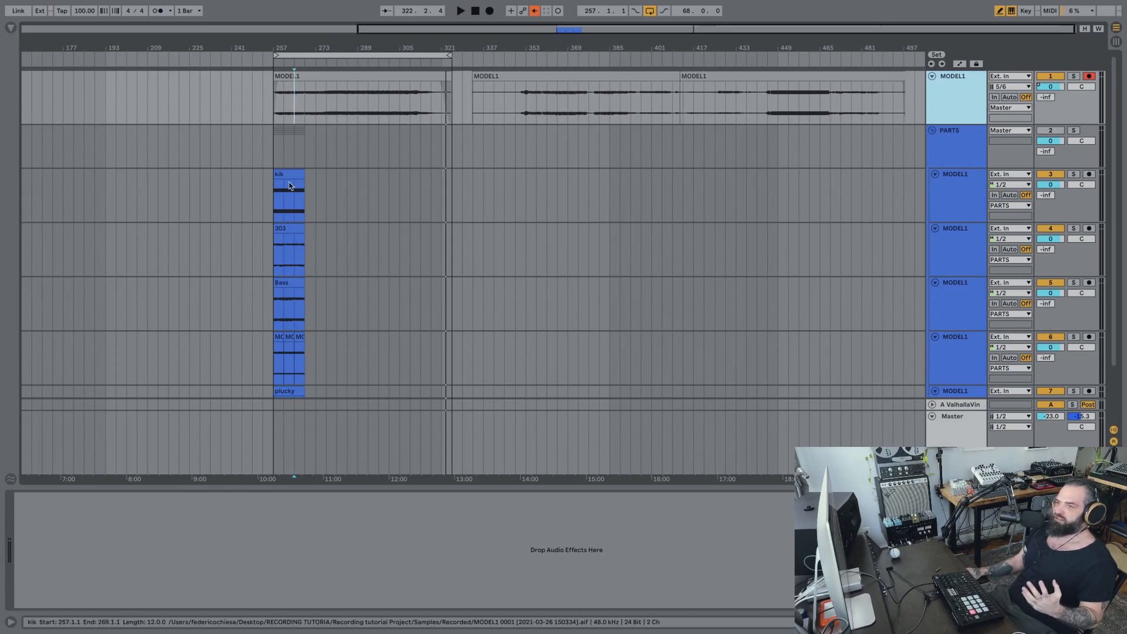
Audition the MODEL1 recording on track 1 from several points in its clips and stop playback.
left_click(276, 207)
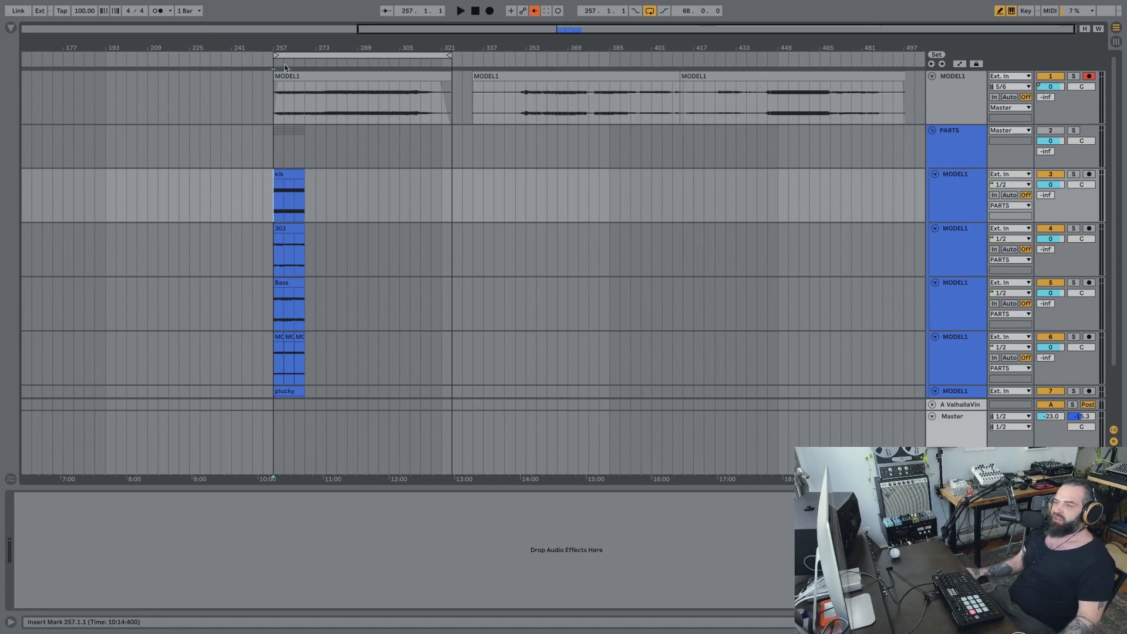
left_click(326, 99)
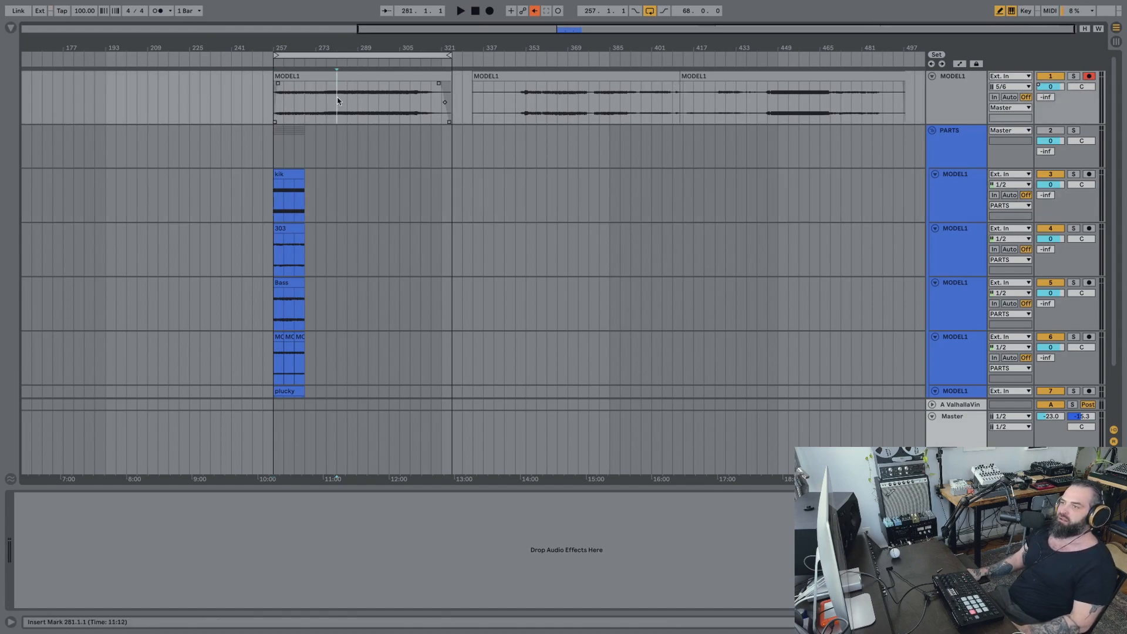
key("space")
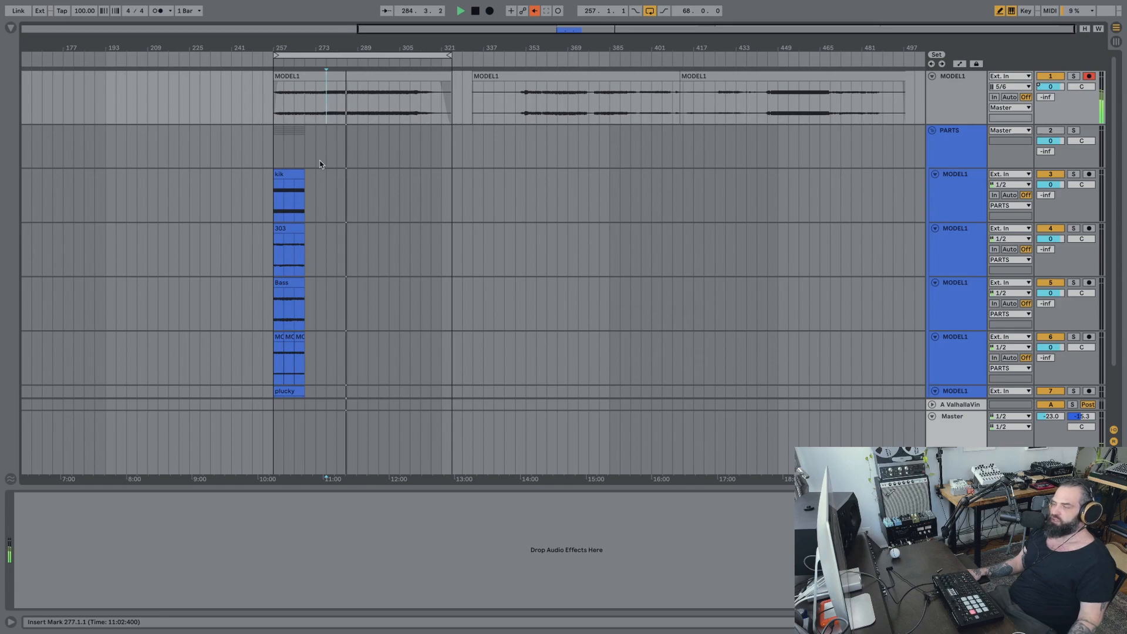
left_click(543, 112)
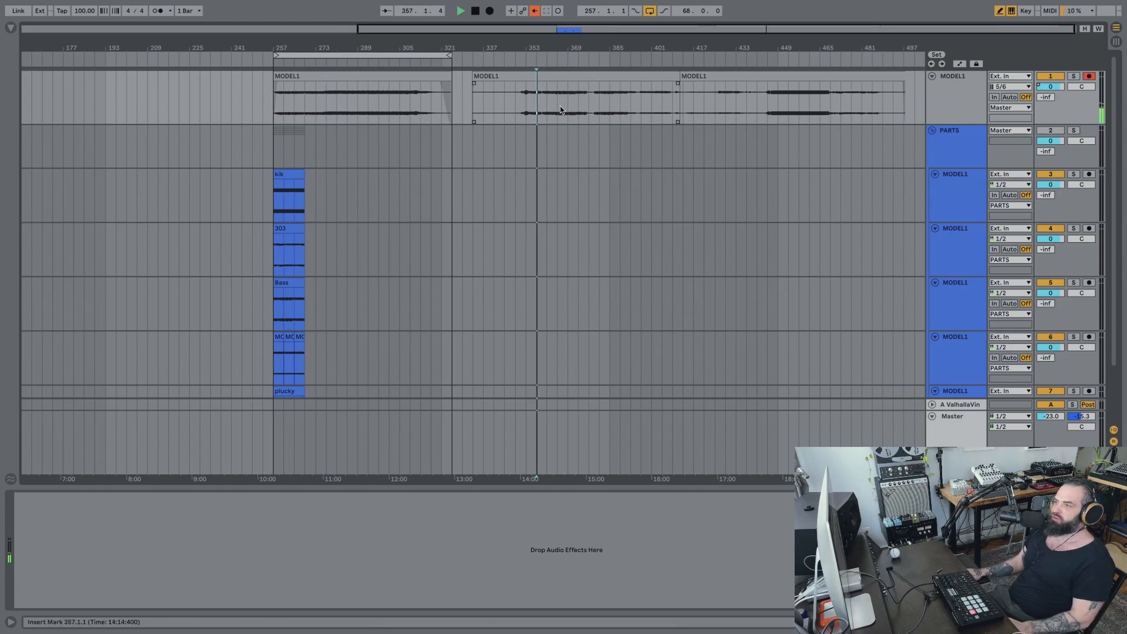
left_click(558, 110)
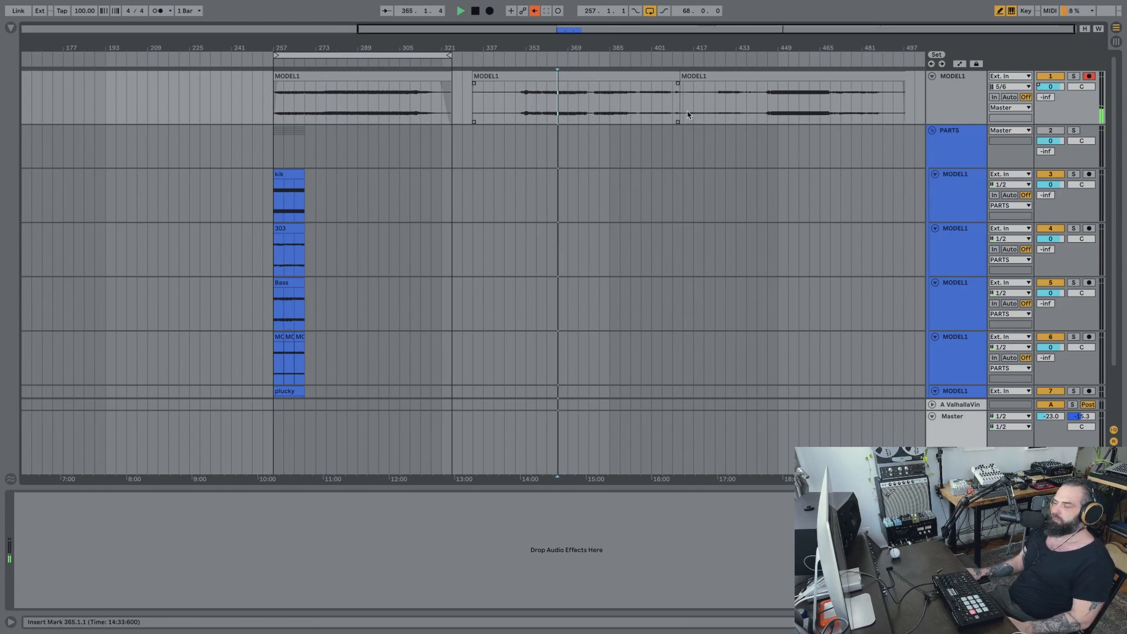
key("Tab")
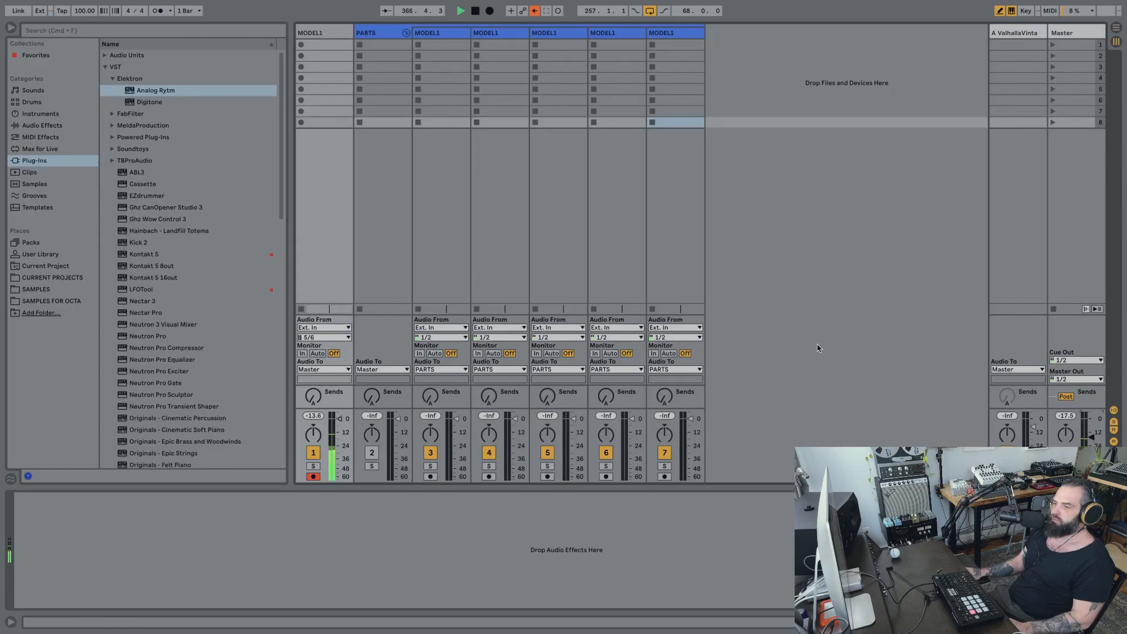
key("Tab")
left_click(609, 106)
left_click(651, 105)
key("space")
Deactivate track 1, activate the PARTS group and play the arrangement from bar 257.
left_click(273, 205)
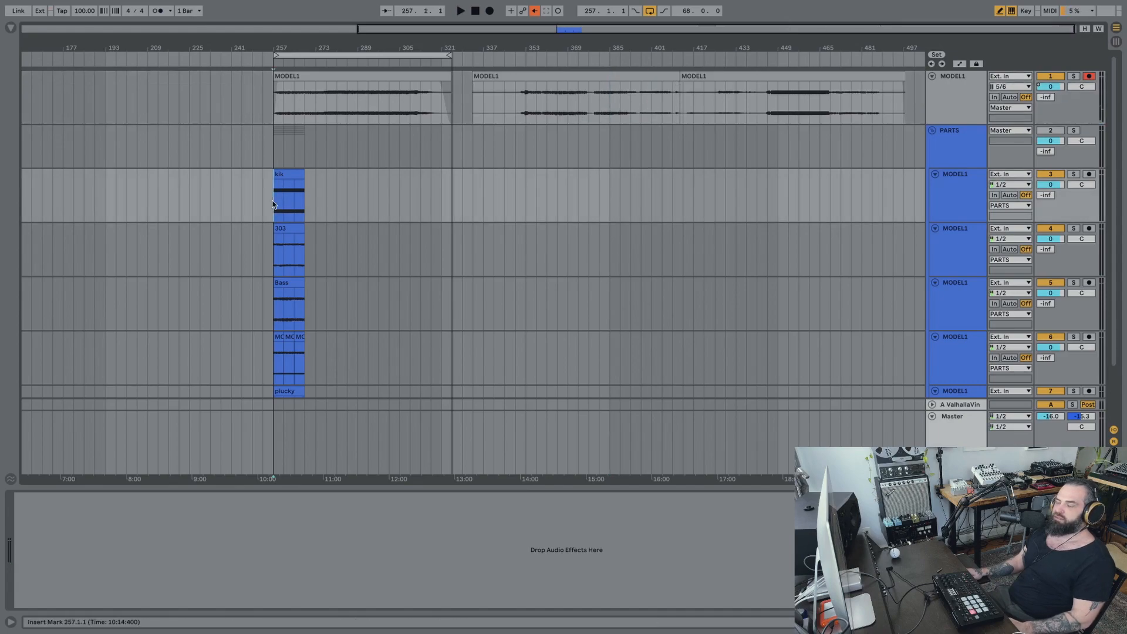
left_click(1050, 77)
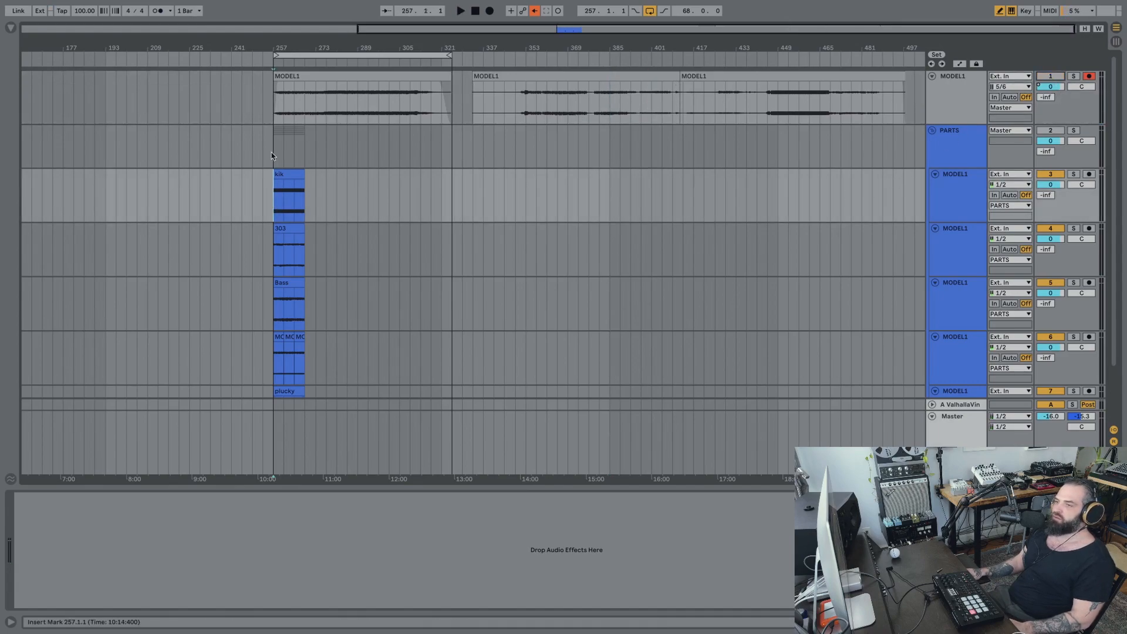
scroll(287, 176, "down", 3)
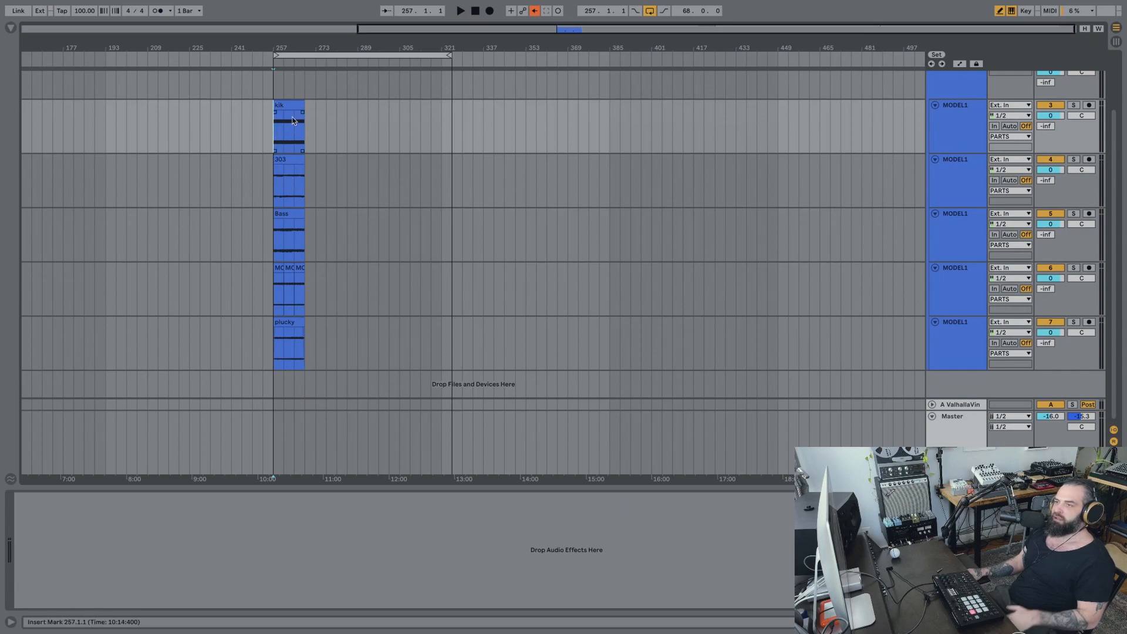
scroll(661, 186, "up", 2)
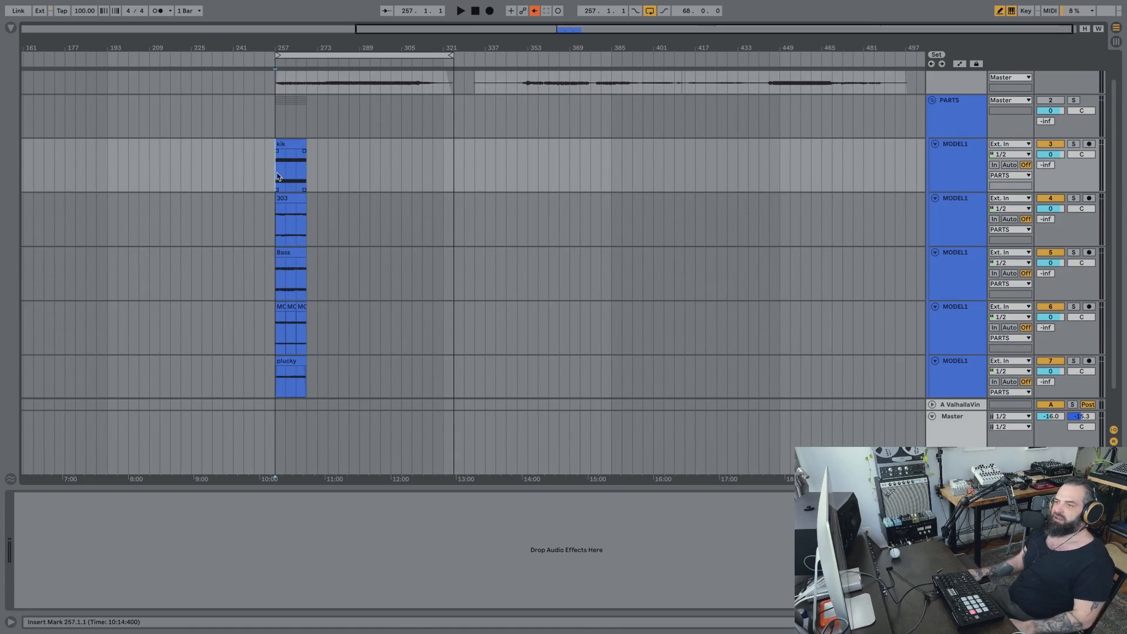
left_click(1051, 100)
scroll(1051, 101, "up", 2)
key("space")
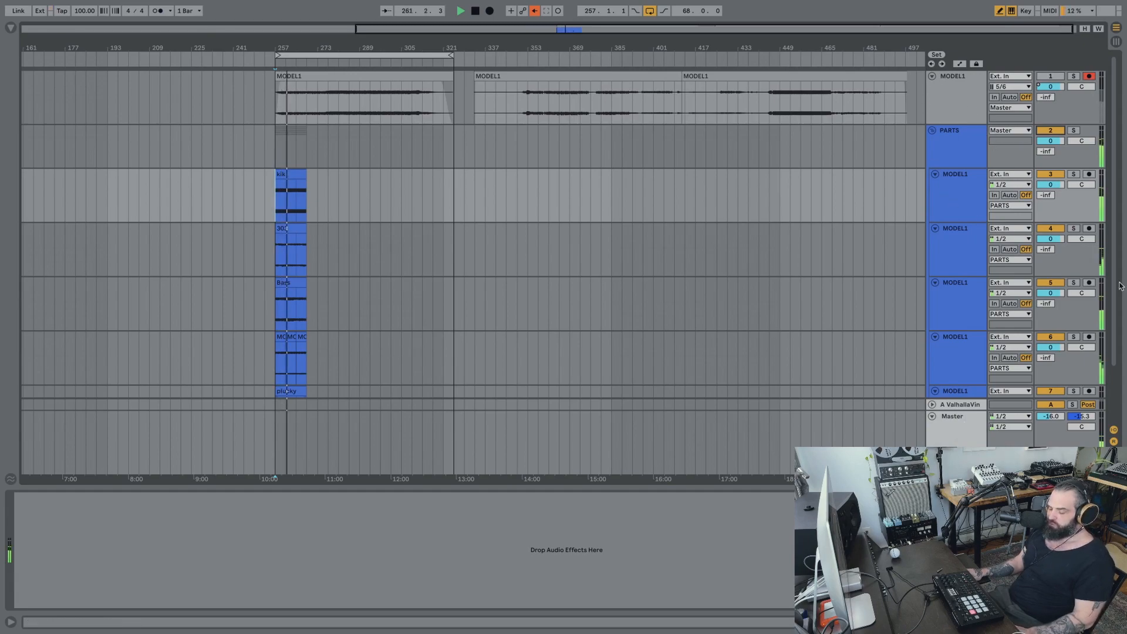
Show the Master effect chain and compare the playing parts with its effect rack bypassed and enabled.
key("Tab")
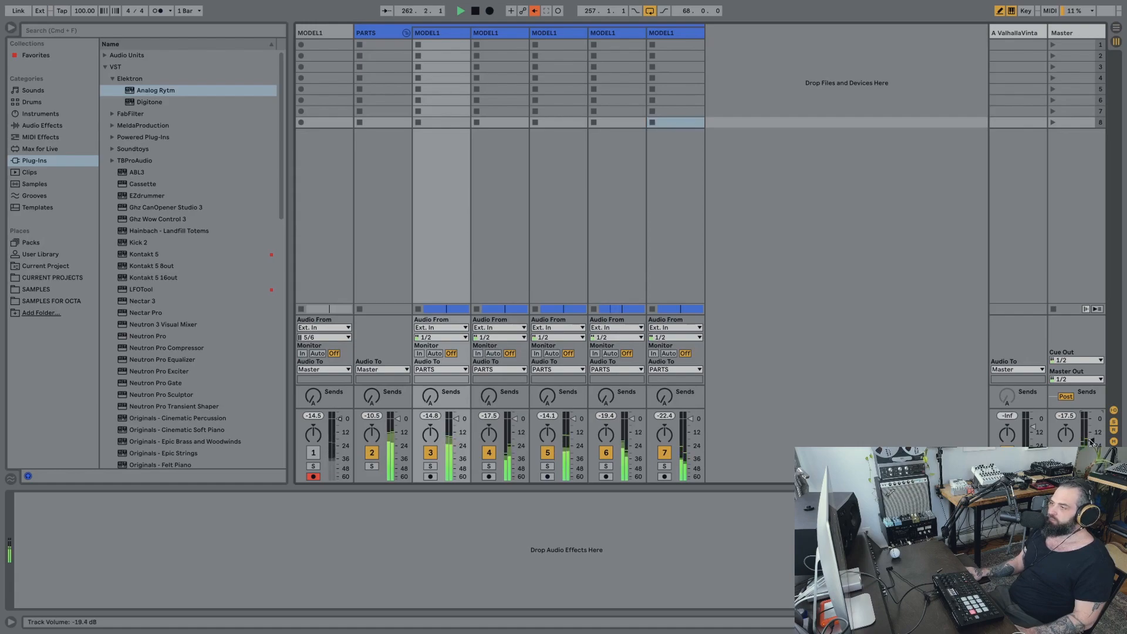
key("Tab")
left_click(956, 428)
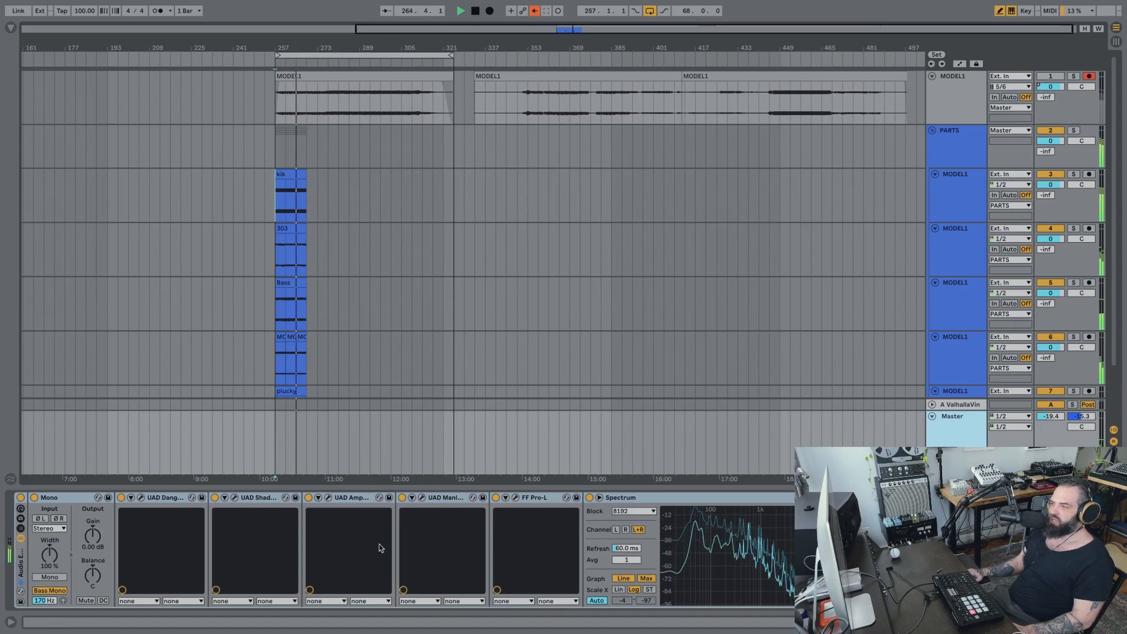
left_click(20, 499)
left_click(20, 499)
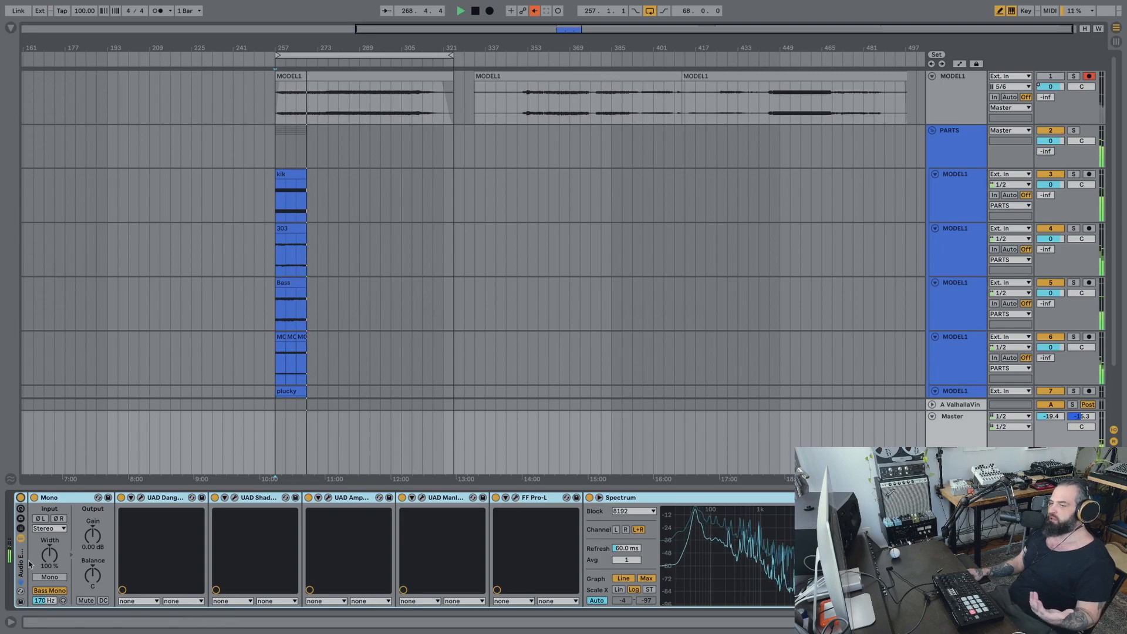
key("space")
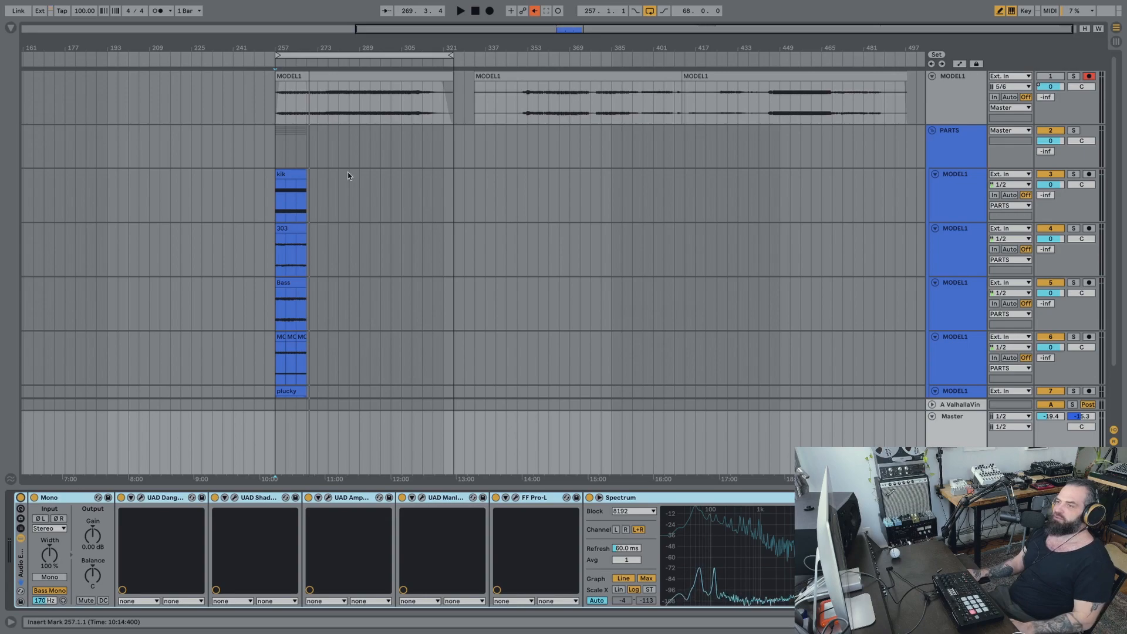
Play the PARTS group from bar 257 and stop after listening to the combined clips.
left_click(967, 144)
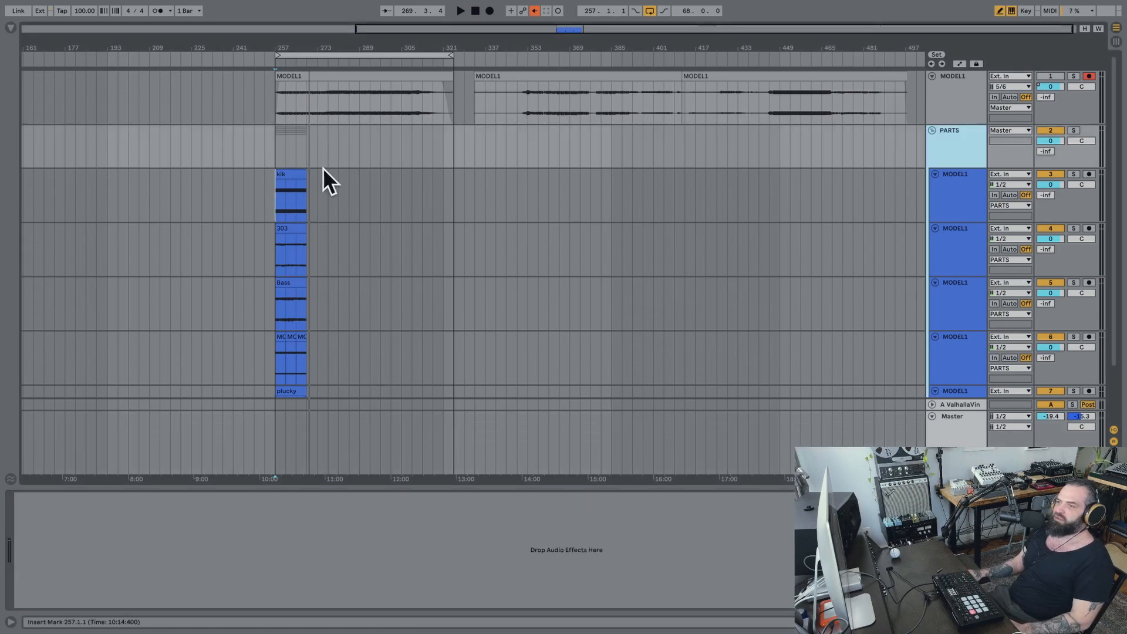
left_click(276, 207)
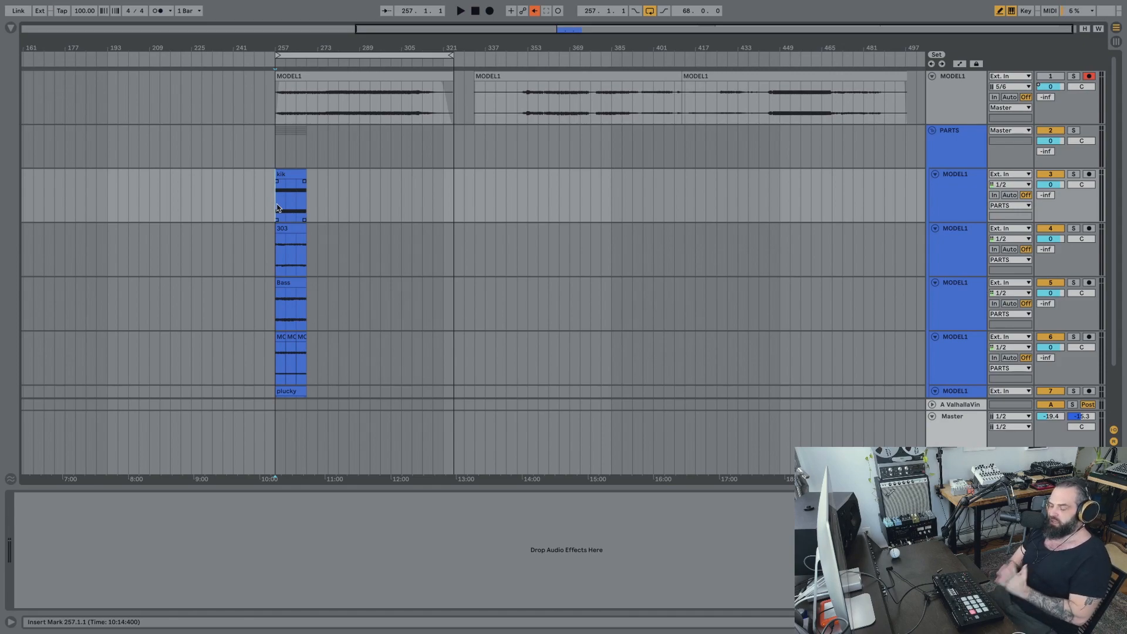
key("space")
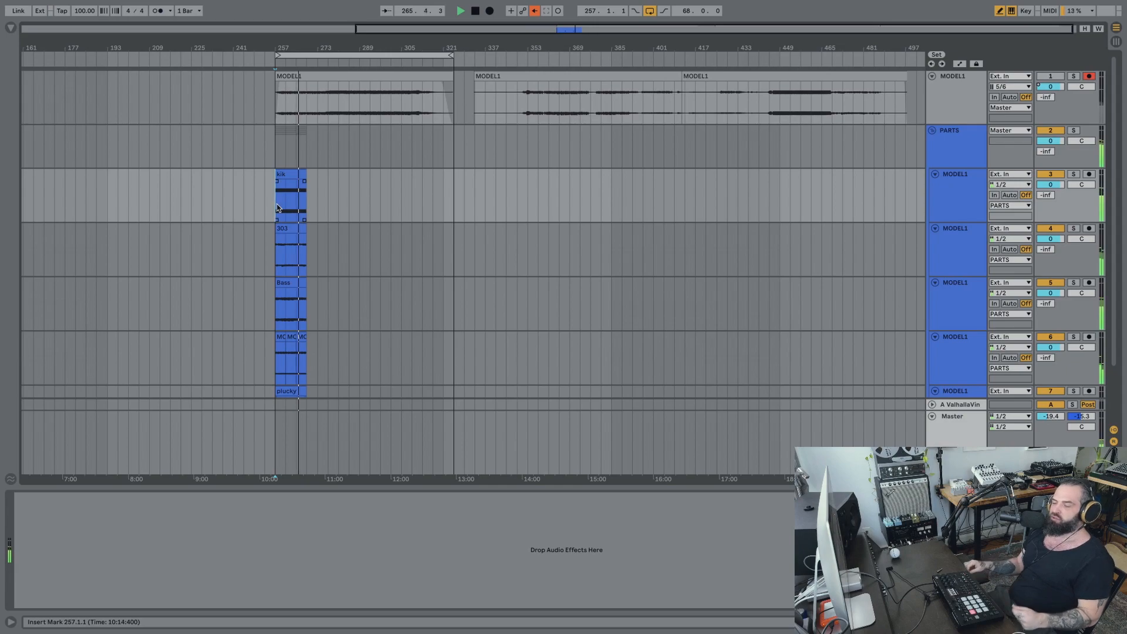
left_click(277, 257)
key("space")
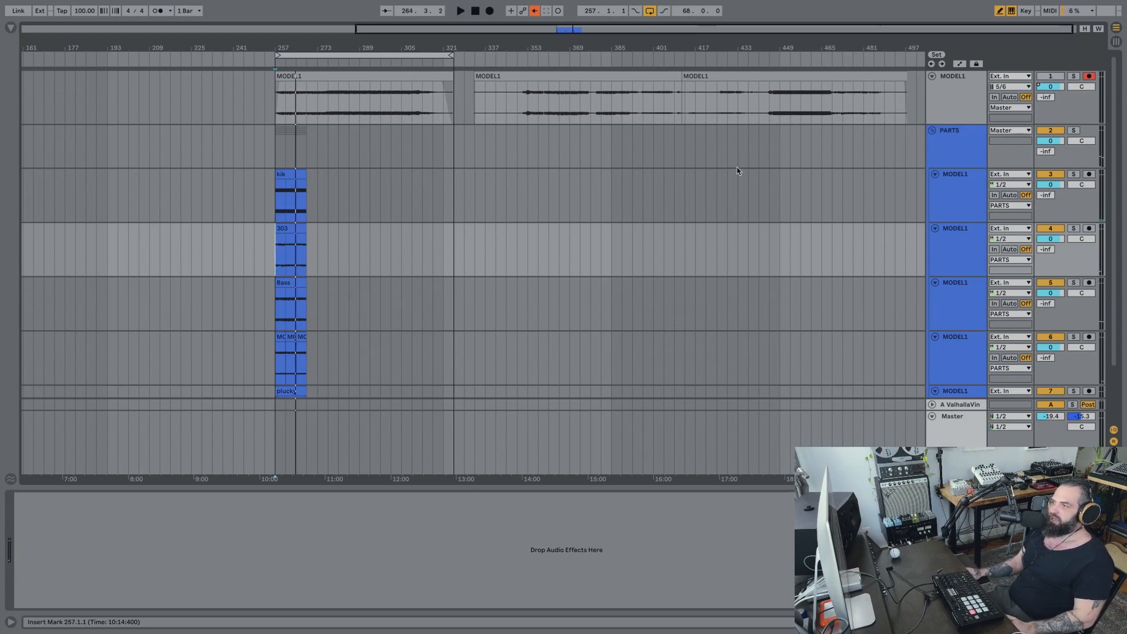
Solo the MODEL1 recording on track 1 and play it from bar 403.
left_click_drag(678, 42, 1002, 61)
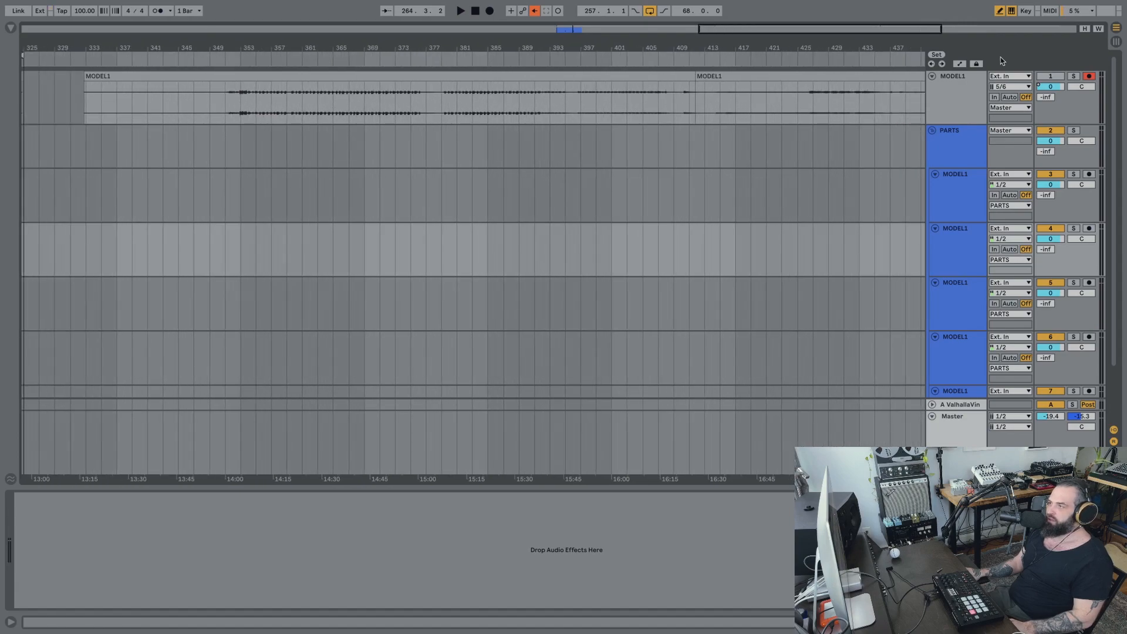
left_click(1073, 76)
left_click(628, 115)
key("space")
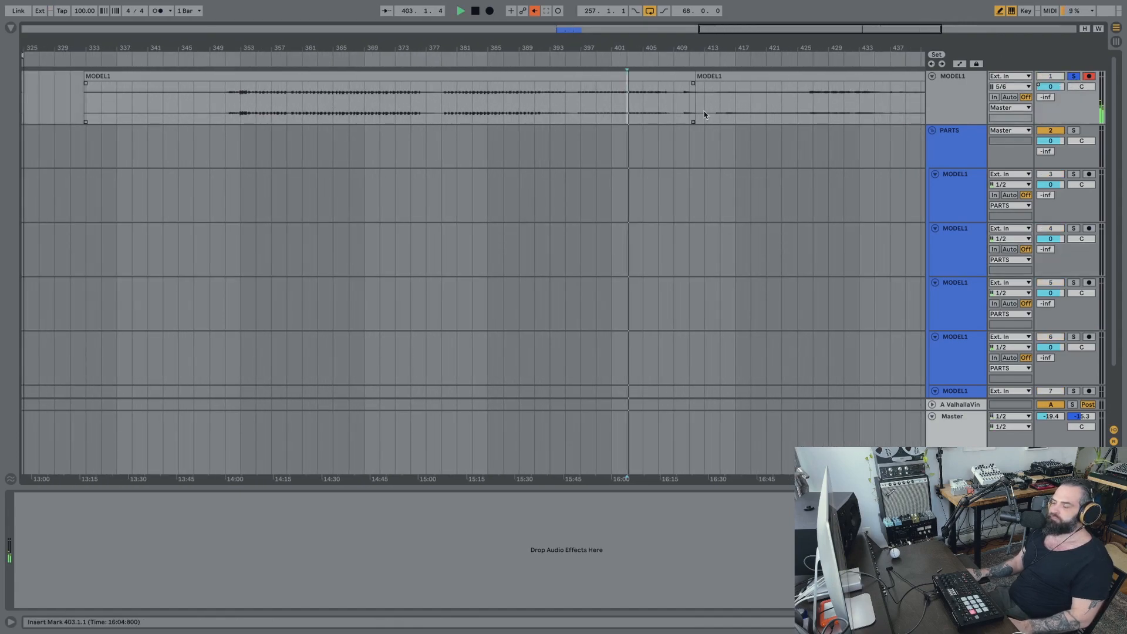
Audition the soloed recording from 408.4.1 and from 413.3.1, around the boundary between its last two clips.
left_click_drag(737, 47, 737, 88)
left_click_drag(655, 47, 655, 109)
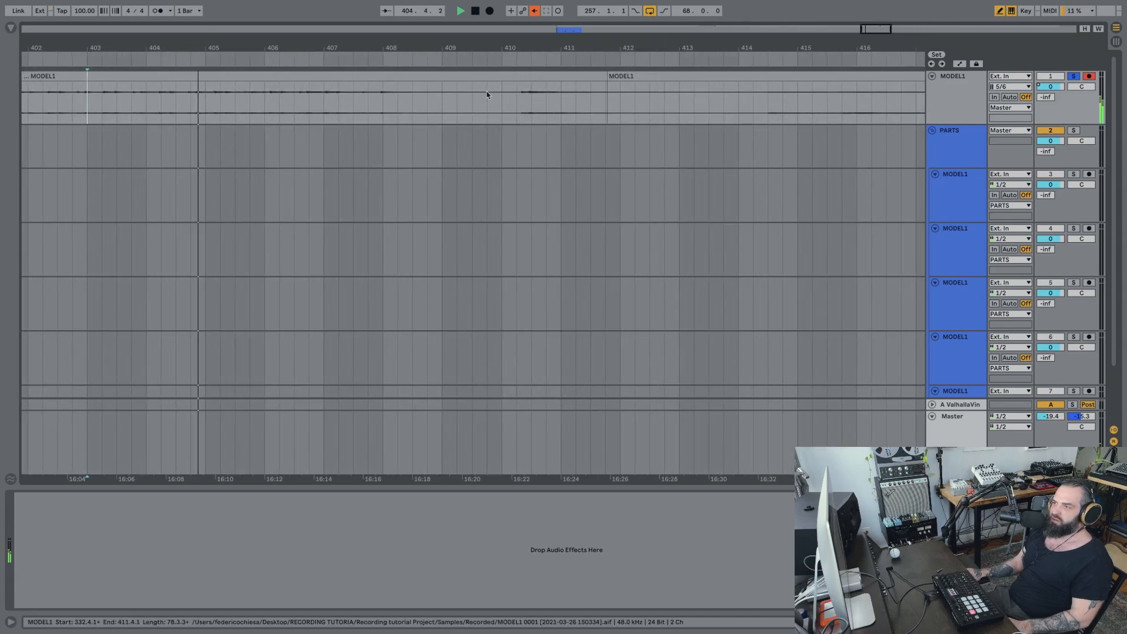
left_click(427, 97)
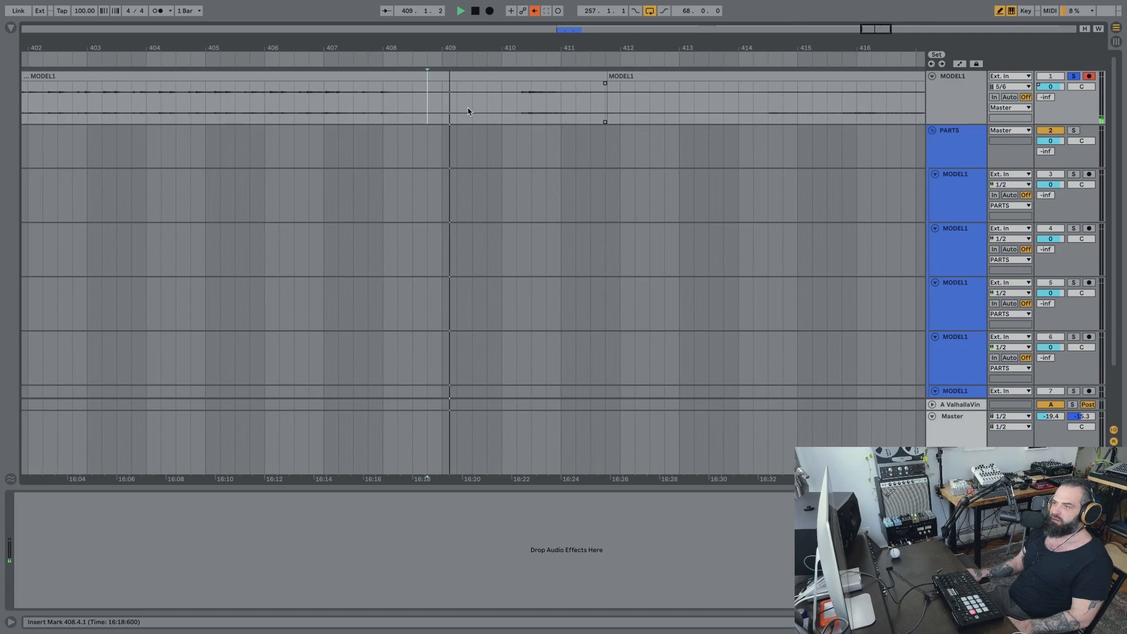
left_click(710, 103)
key("space")
key("space")
Play the soloed recording from the start of its last clip at 411.4.1.
left_click_drag(615, 48, 616, 112)
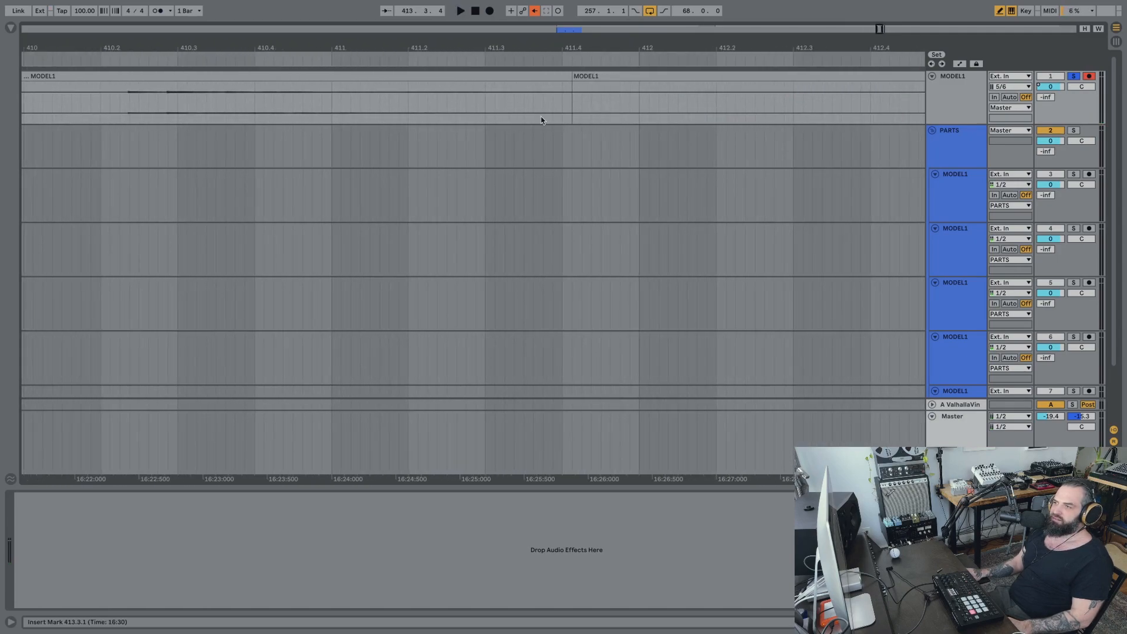
key("space")
left_click_drag(562, 46, 563, 4)
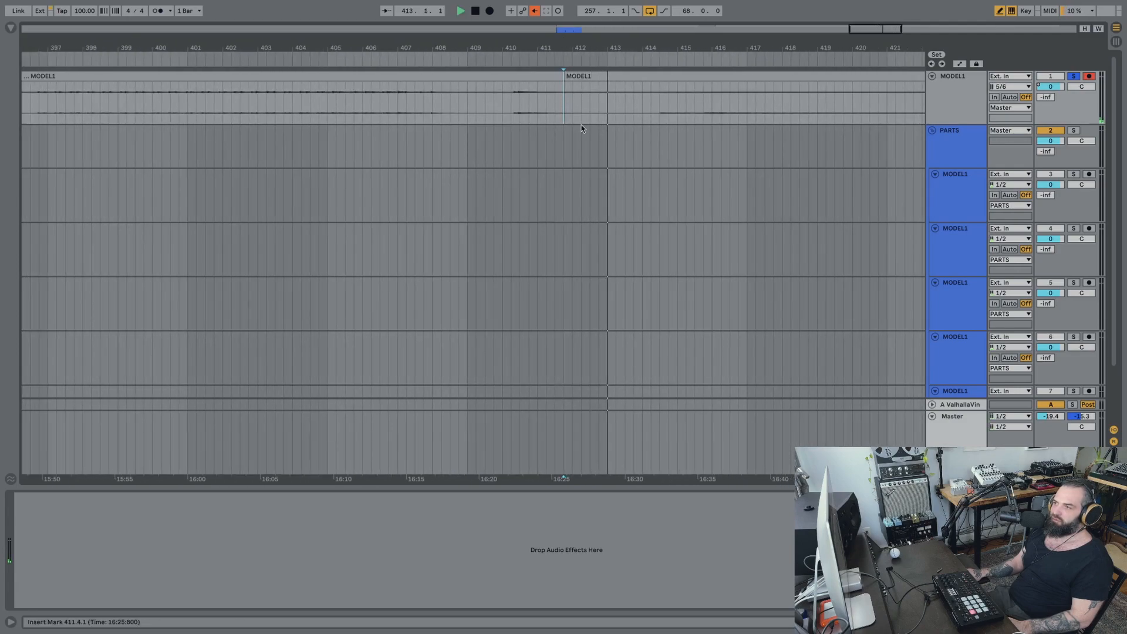
left_click_drag(473, 42, 473, 9)
left_click_drag(751, 9, 742, 86)
scroll(745, 121, "right", 3)
key("space")
Select the section from 411.4.1 to 414.1.1 at the start of the last MODEL1 clip and stop playback.
left_click(604, 98)
left_click_drag(604, 45, 585, 16)
left_click(587, 75)
left_click_drag(594, 108, 700, 113)
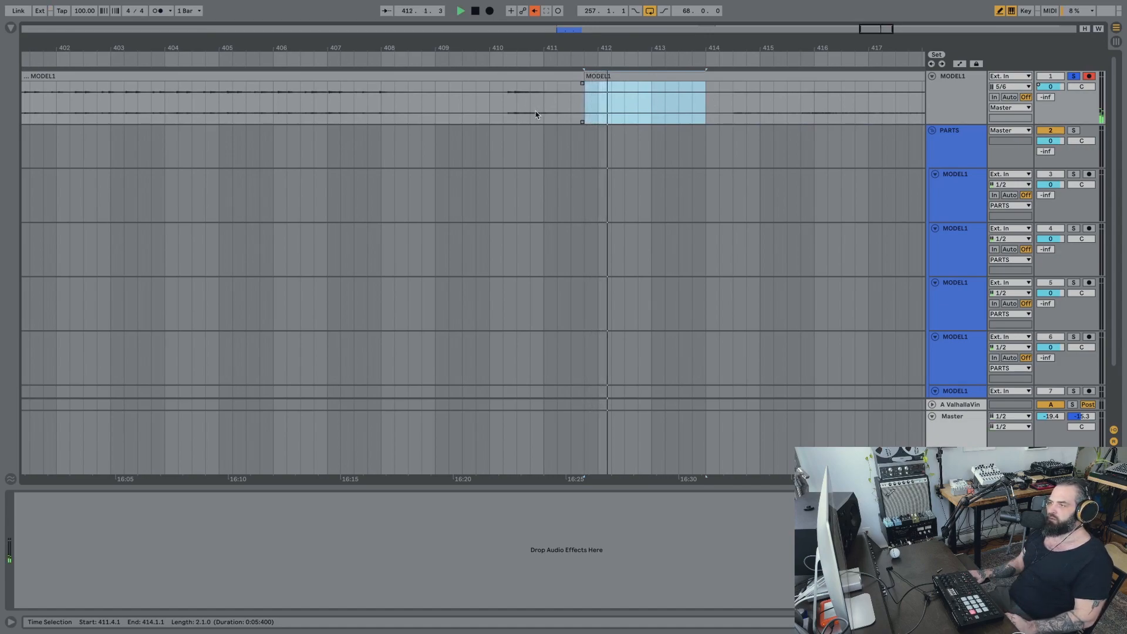
key("space")
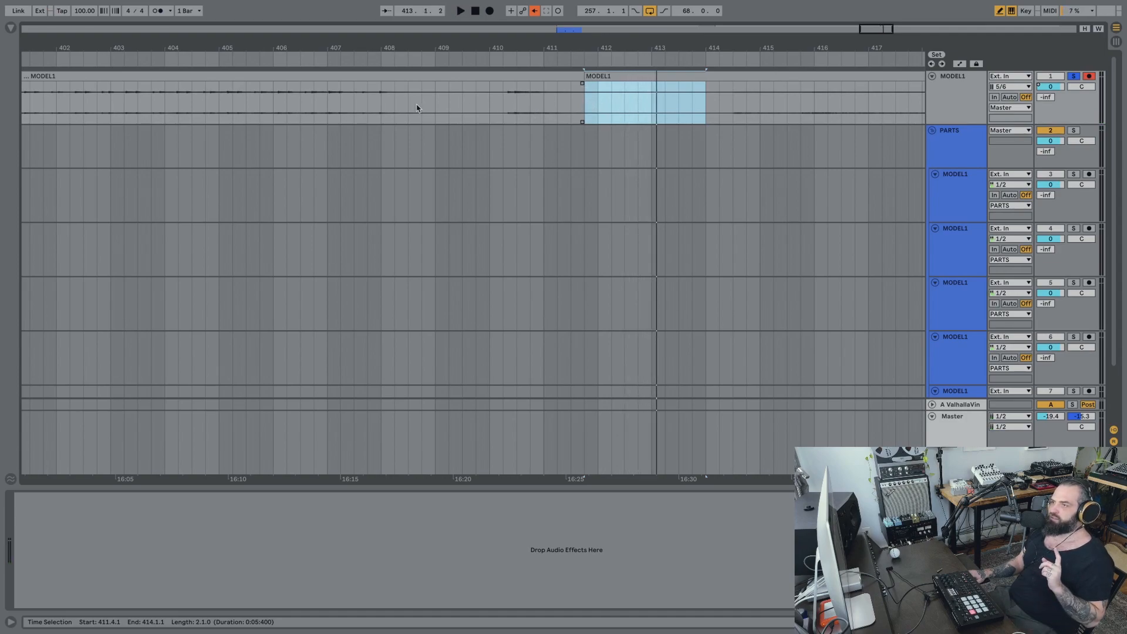
Audition the soloed recording repeatedly from around bar 408, including from 408.1.1 and 408.2.1.
left_click(382, 108)
key("space")
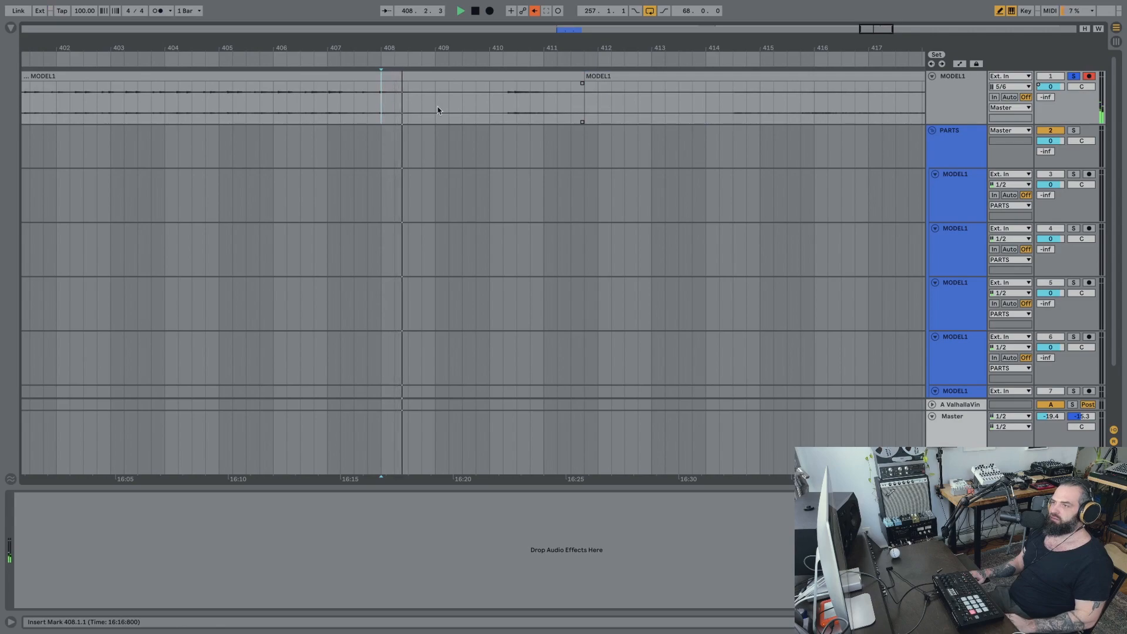
left_click(433, 108)
left_click(380, 108)
left_click(393, 107)
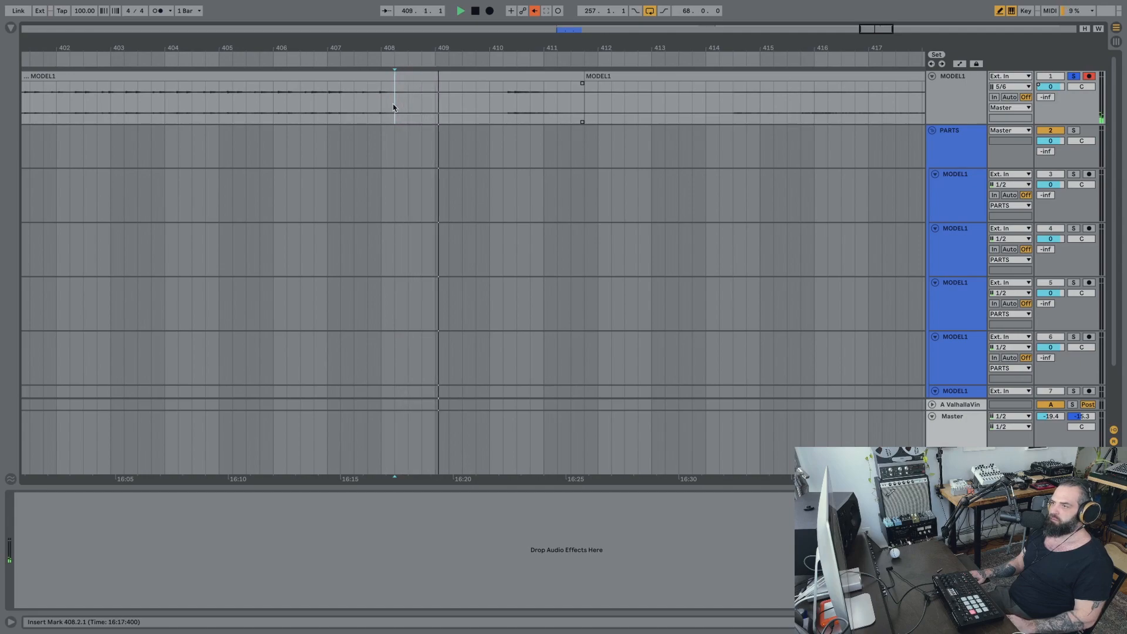
left_click(393, 108)
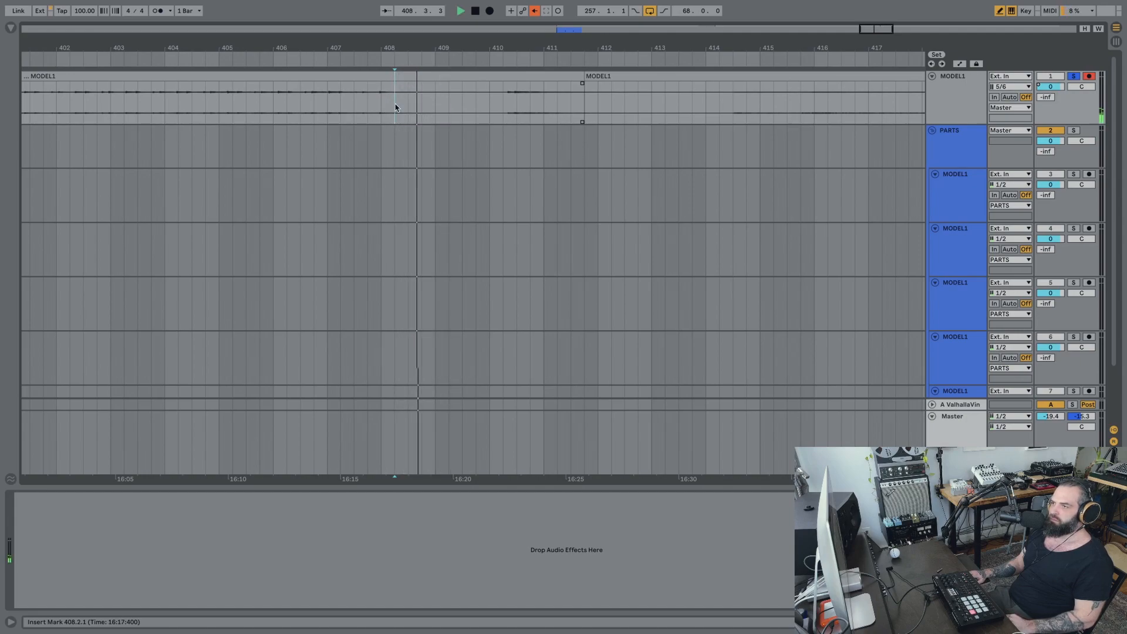
Copy the recording's section from 411.4.1 to 413.3.1 and insert a new audio track below the PARTS group.
left_click_drag(588, 107, 681, 110)
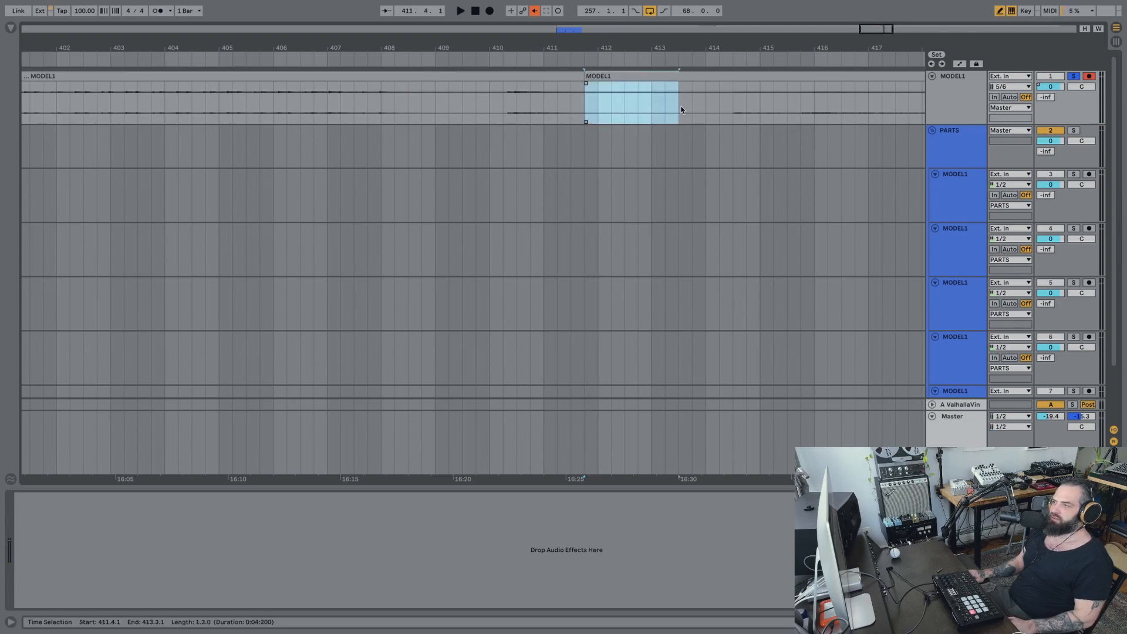
scroll(434, 149, "down", 3)
scroll(400, 229, "left", 5)
right_click(963, 383)
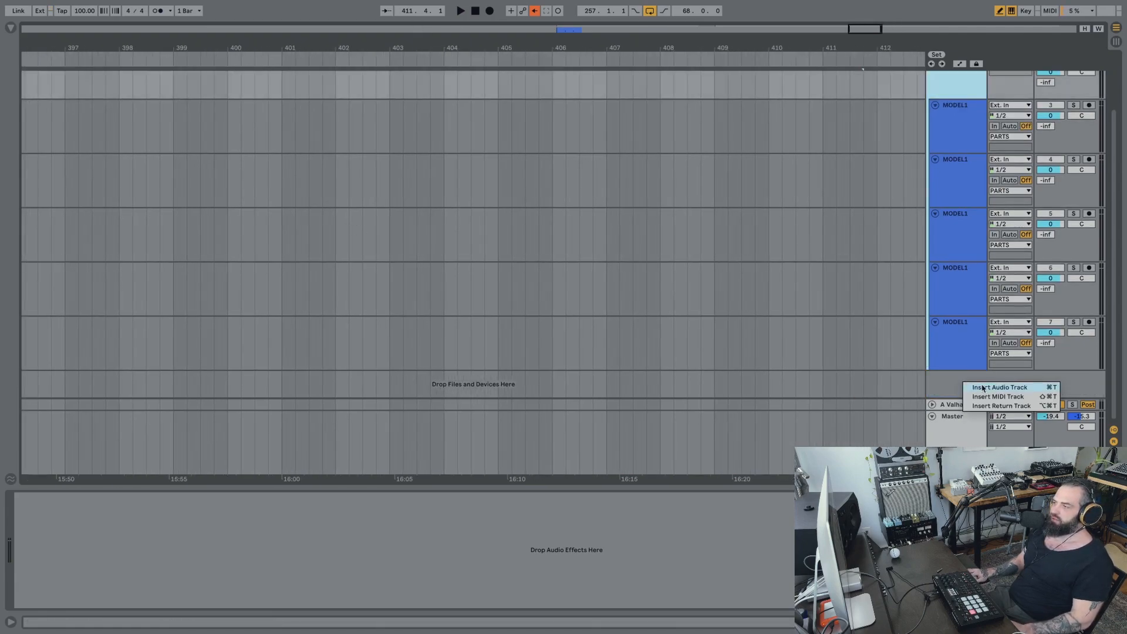
left_click(984, 388)
Paste the copied section onto the new audio track at bar 257, aligned with the start of the parts.
scroll(438, 284, "left", 10)
left_click_drag(479, 49, 479, 1)
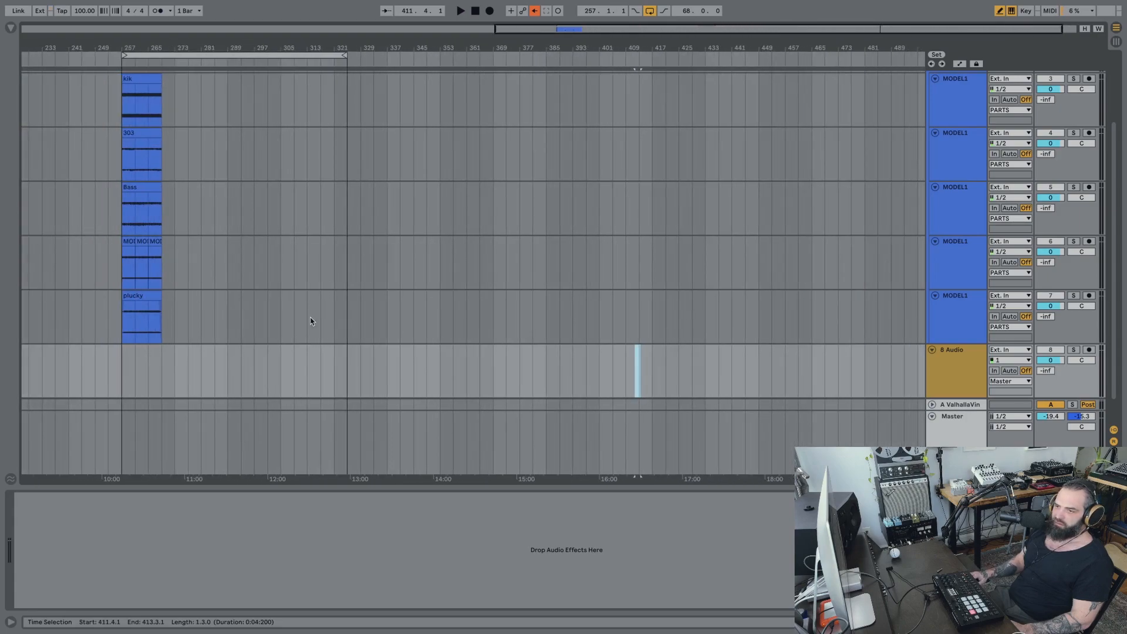
left_click(122, 373)
key("super+v")
Open the pasted MODEL1 clip on track 8 for editing in the clip view.
left_click_drag(197, 51, 197, 77)
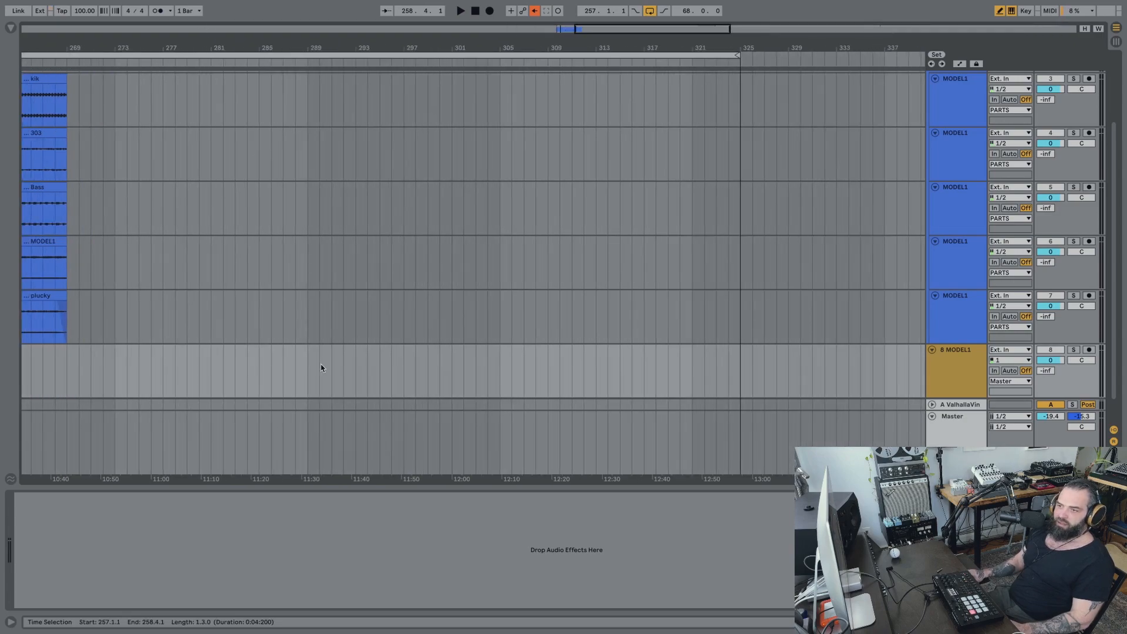
scroll(280, 380, "left", 10)
double_click(599, 349)
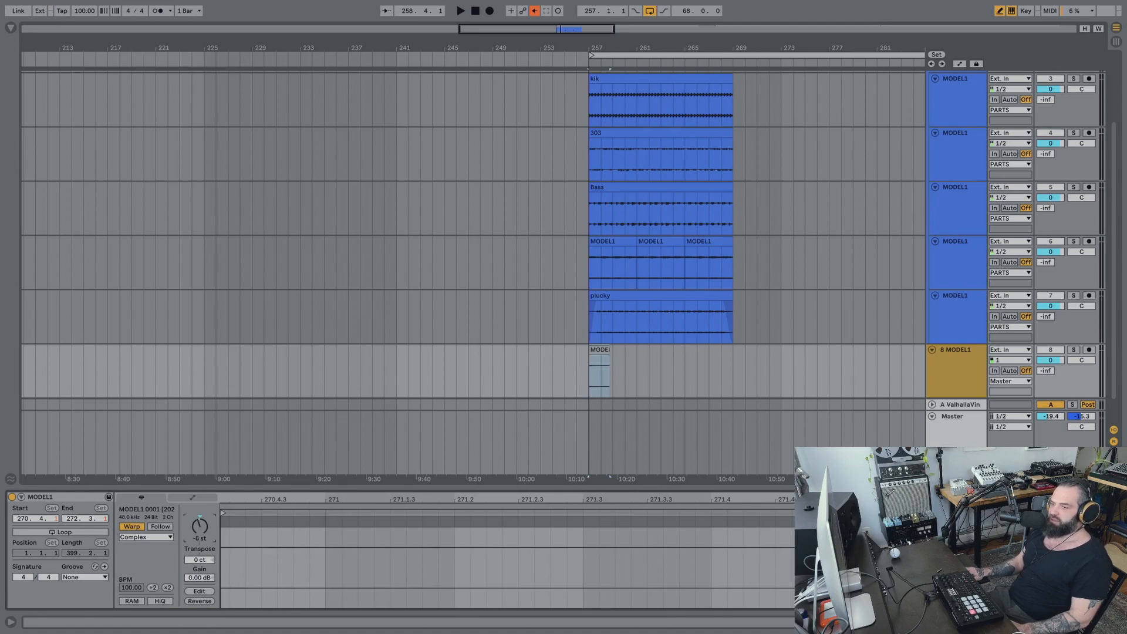
Set the MODEL1 clip on track 8 to -12 st transposition and 24.0 dB gain, auditioning it with the track soloed.
key("space")
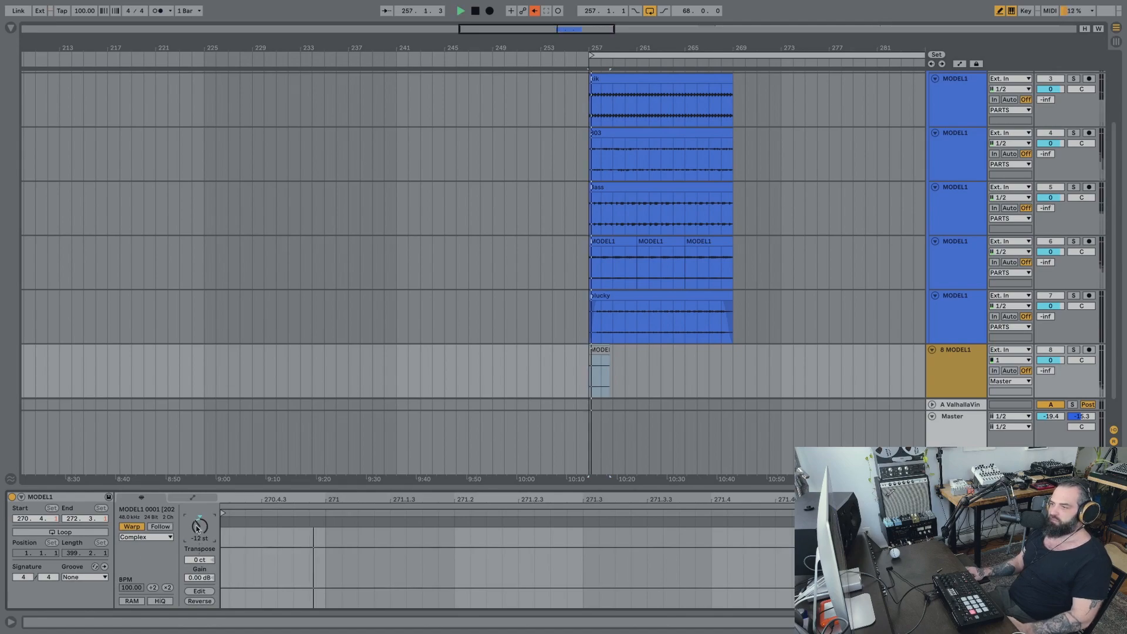
left_click(1072, 349)
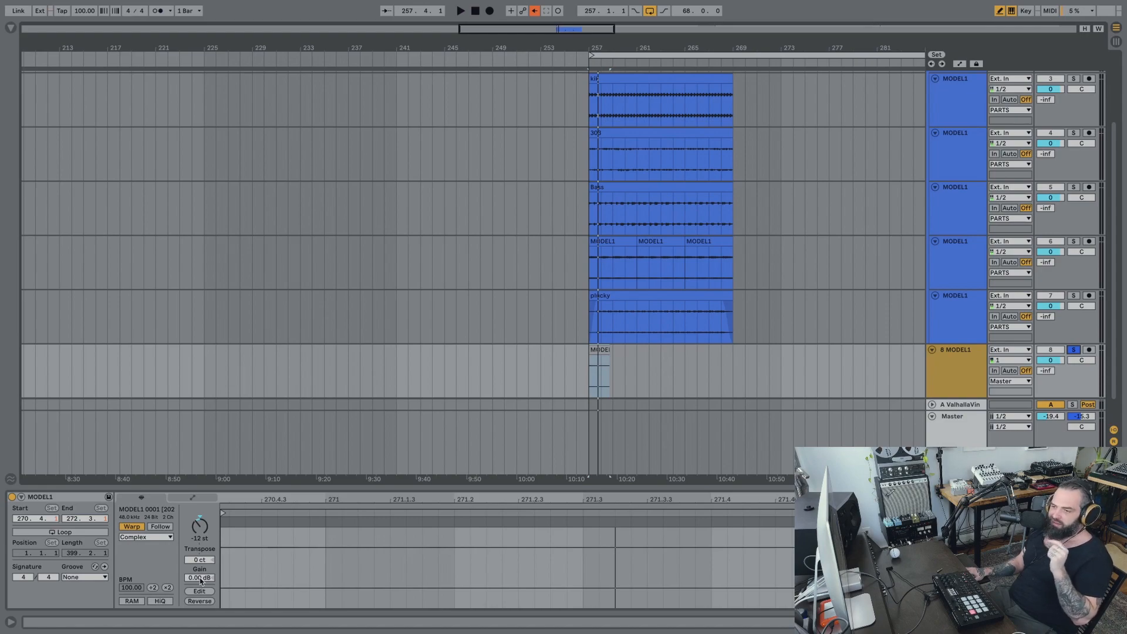
left_click_drag(199, 578, 200, 528)
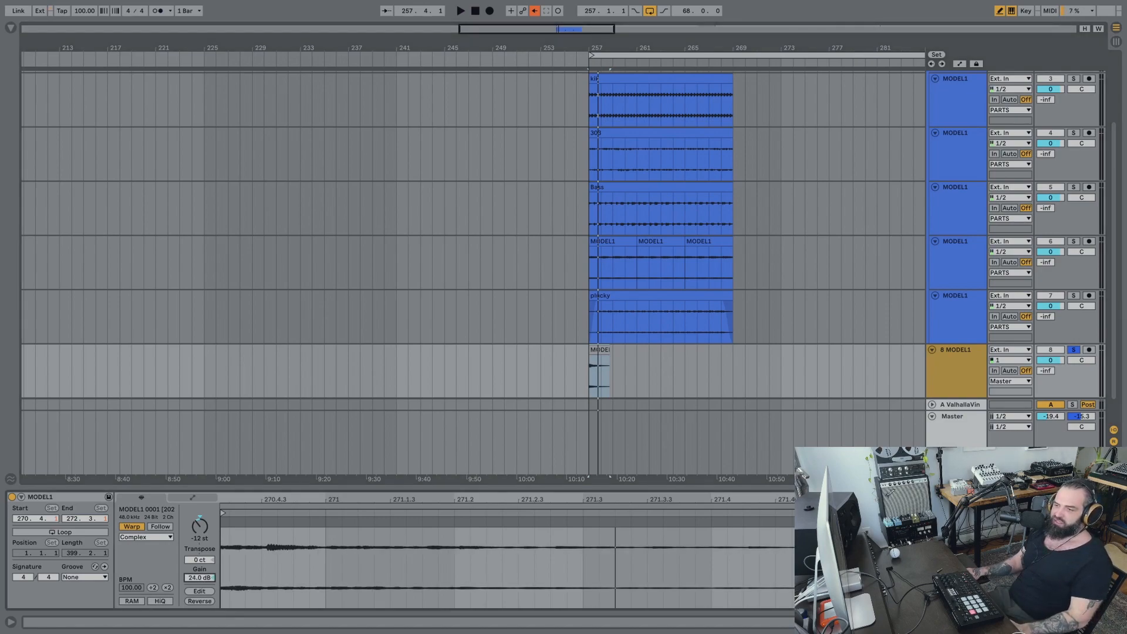
key("space")
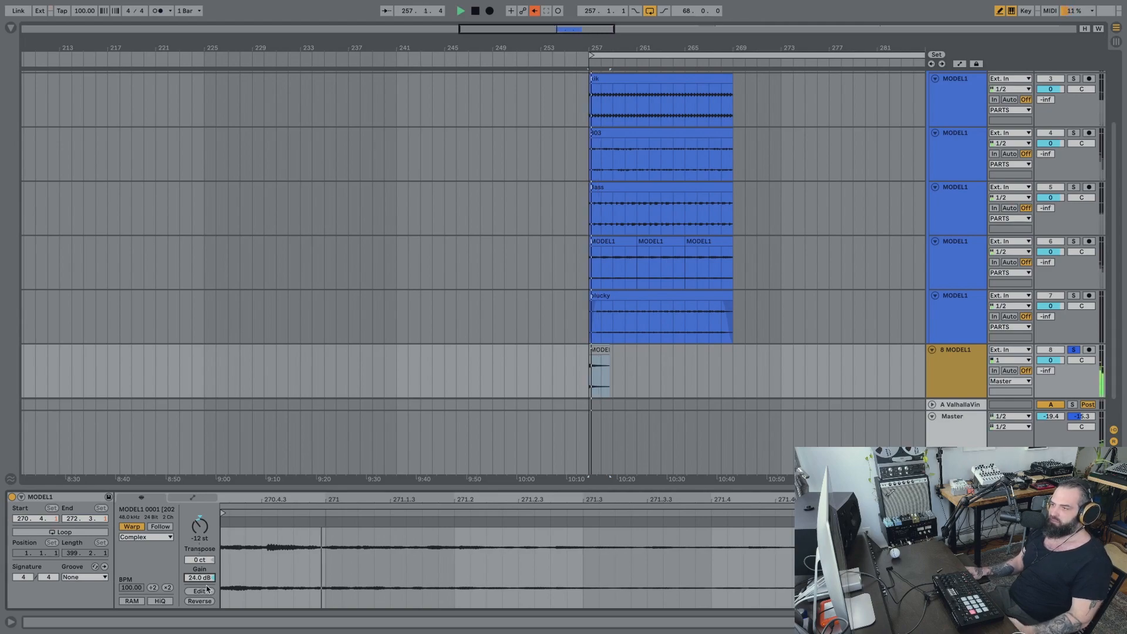
key("space")
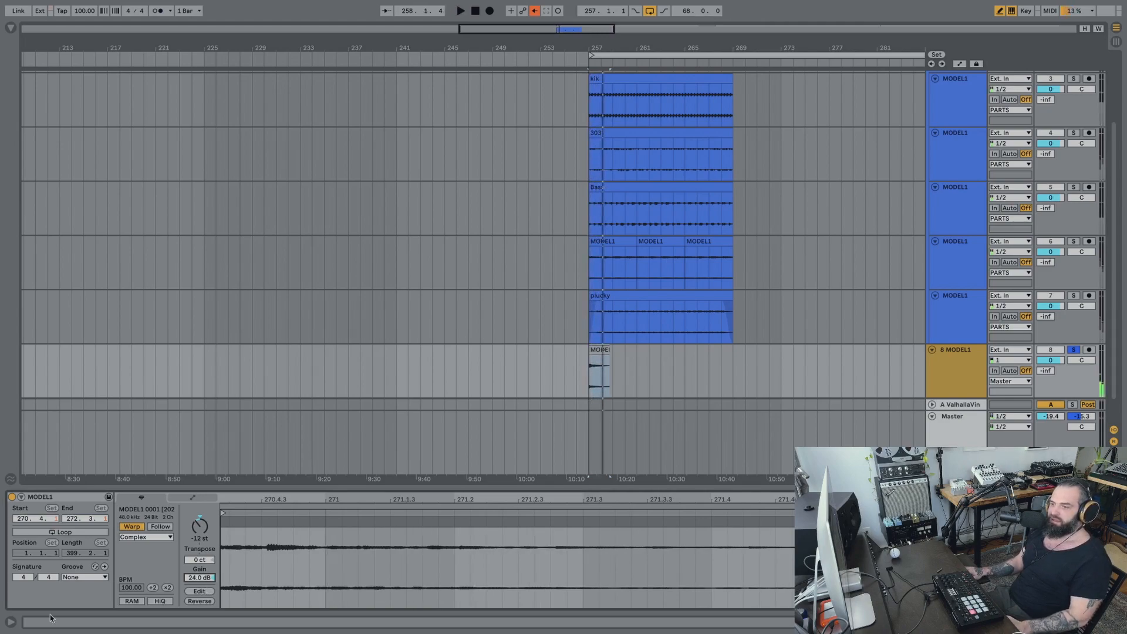
Stretch the clip by doubling its warp tempo to 200 BPM and trim its end to 260.1.1 during playback.
left_click(168, 588)
key("space")
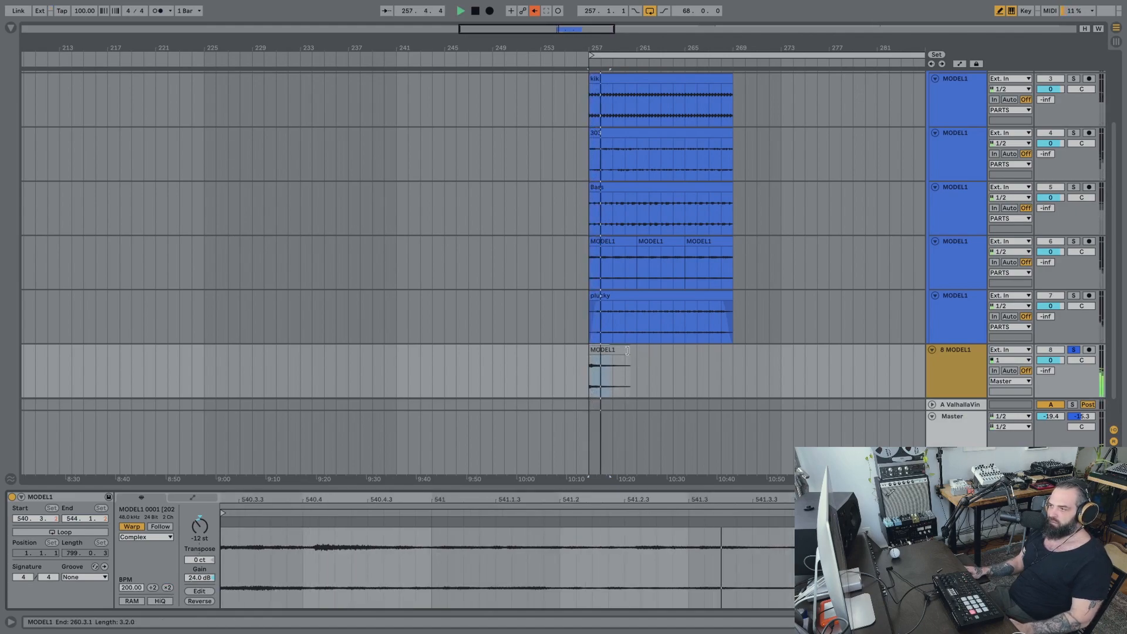
left_click_drag(629, 352, 625, 351)
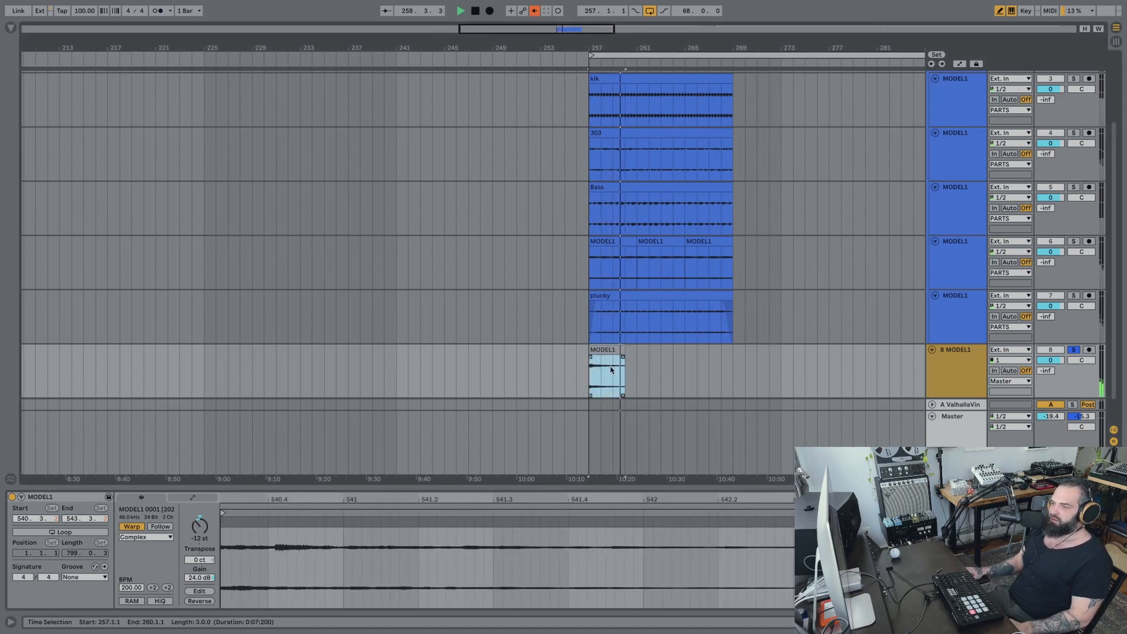
key("space")
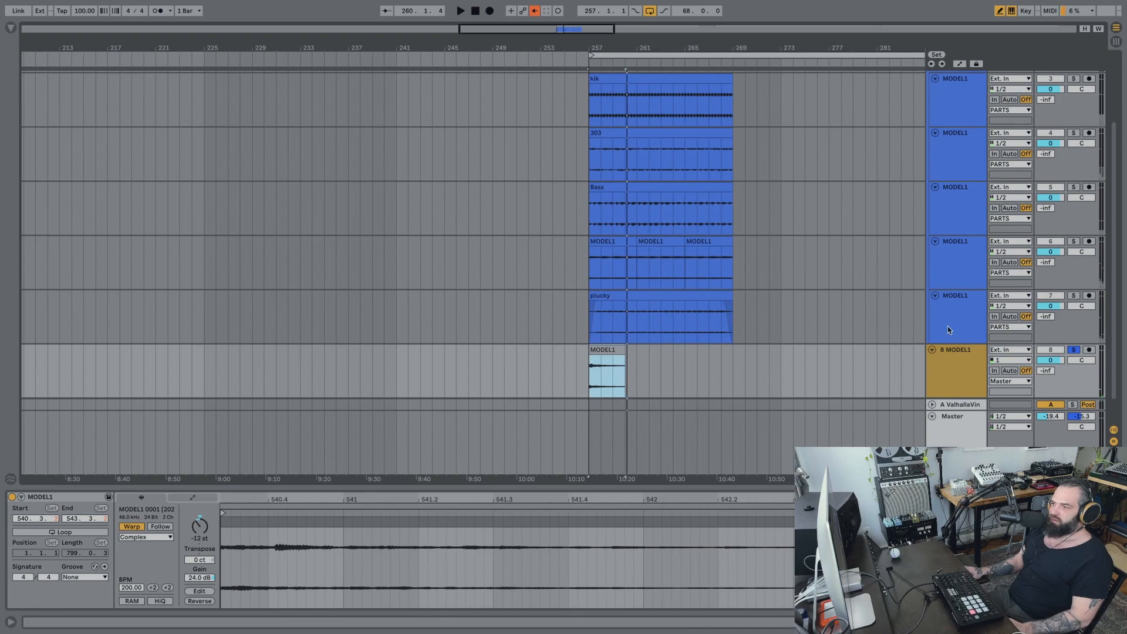
Unsolo track 8 and play it with all the parts, switching the track off and on to compare.
left_click(963, 359)
left_click(1089, 350)
left_click(1074, 349)
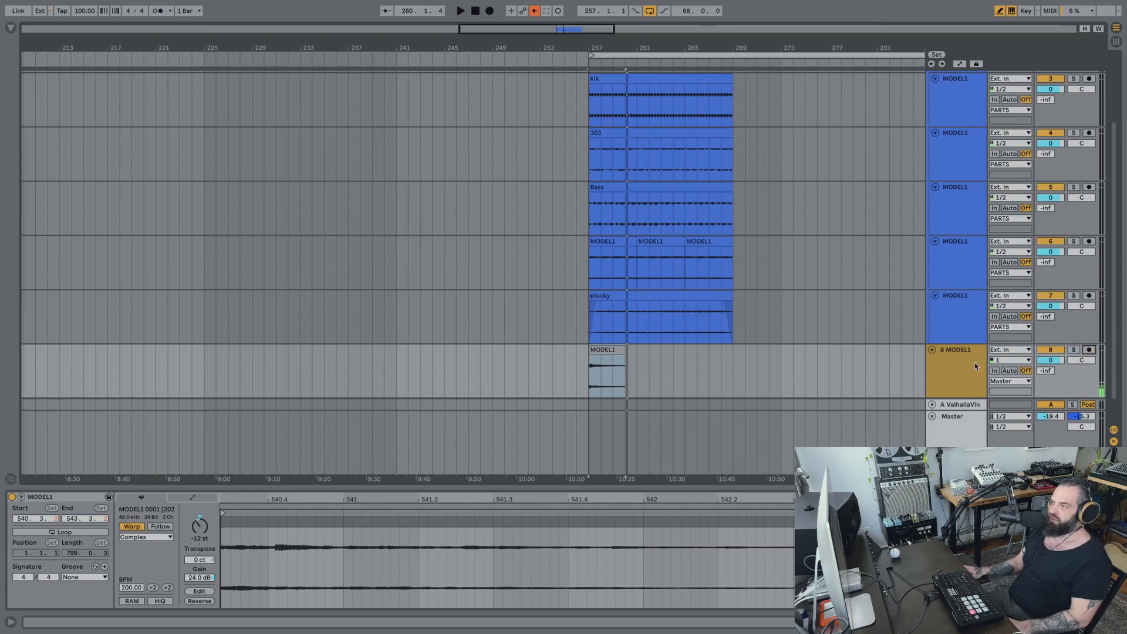
scroll(946, 345, "up", 3)
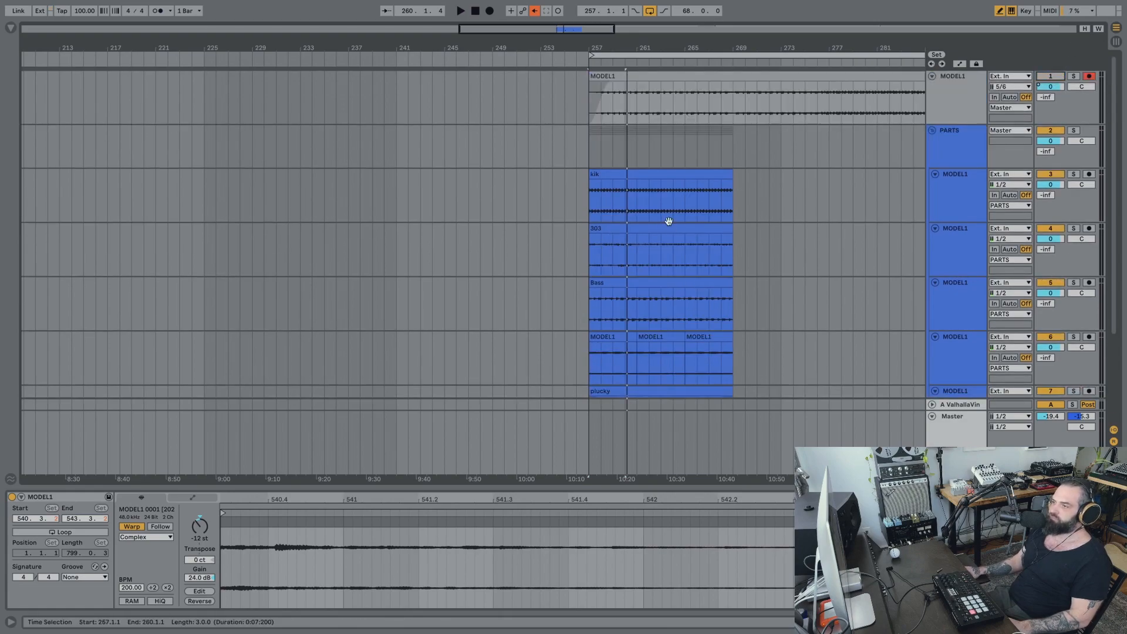
scroll(668, 221, "down", 4)
key("space")
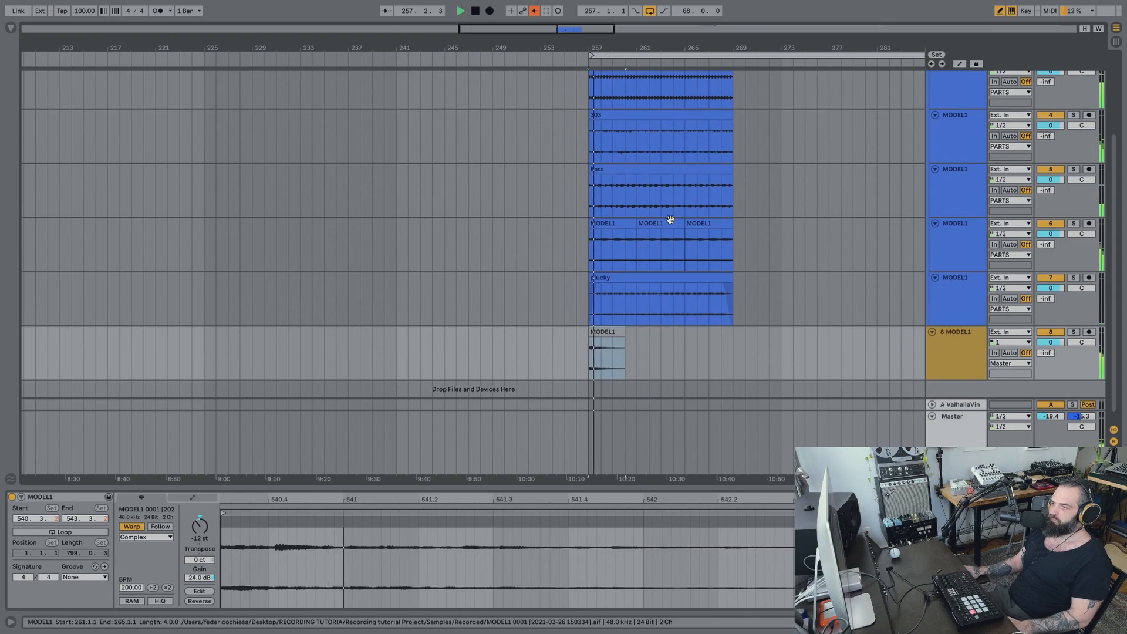
left_click(1050, 332)
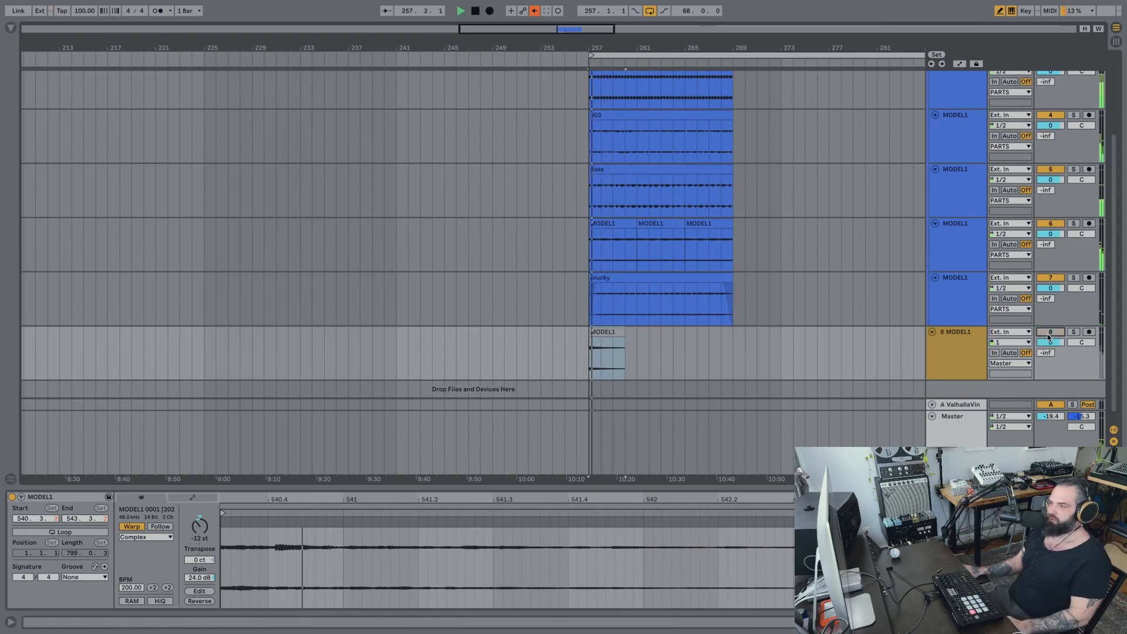
left_click(1050, 333)
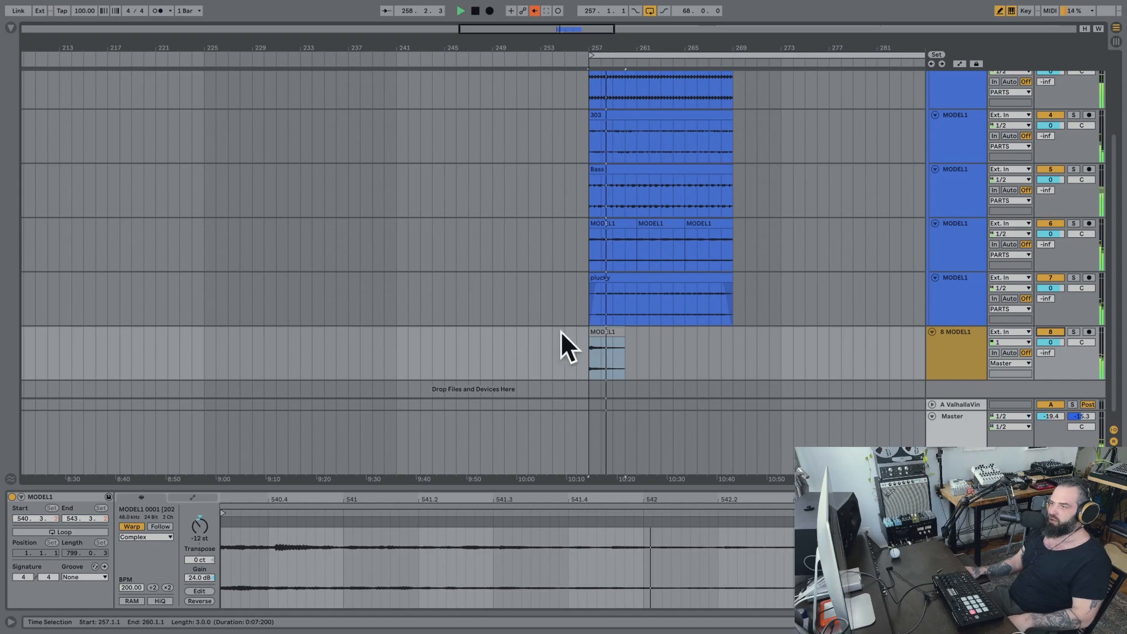
key("space")
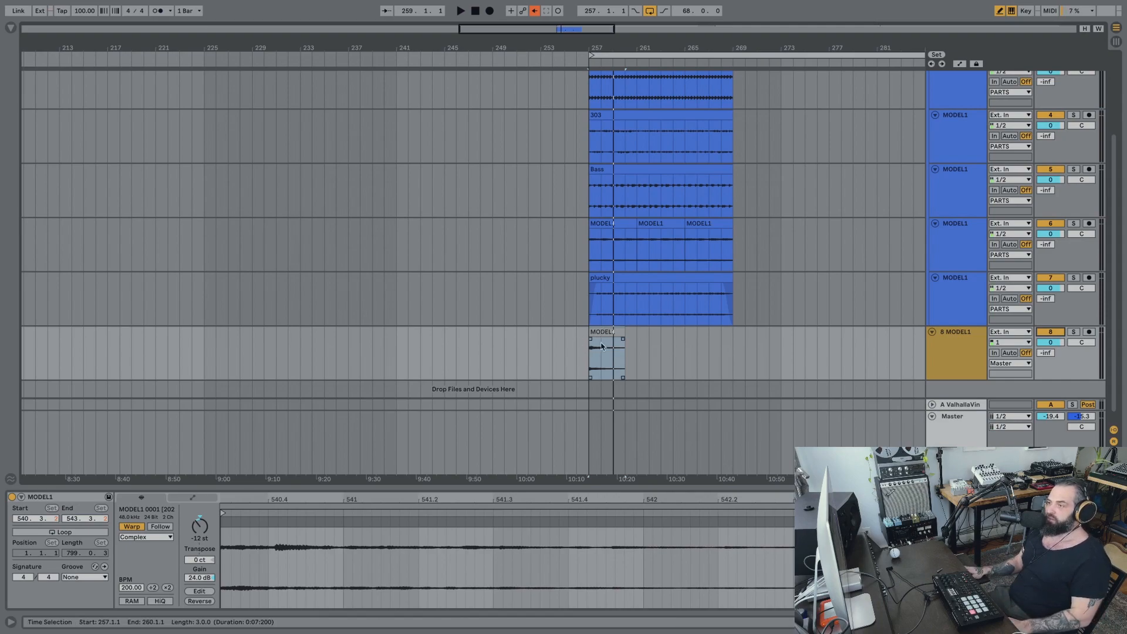
Solo track 8 and audition the stretched clip on its own.
left_click(1073, 332)
key("space")
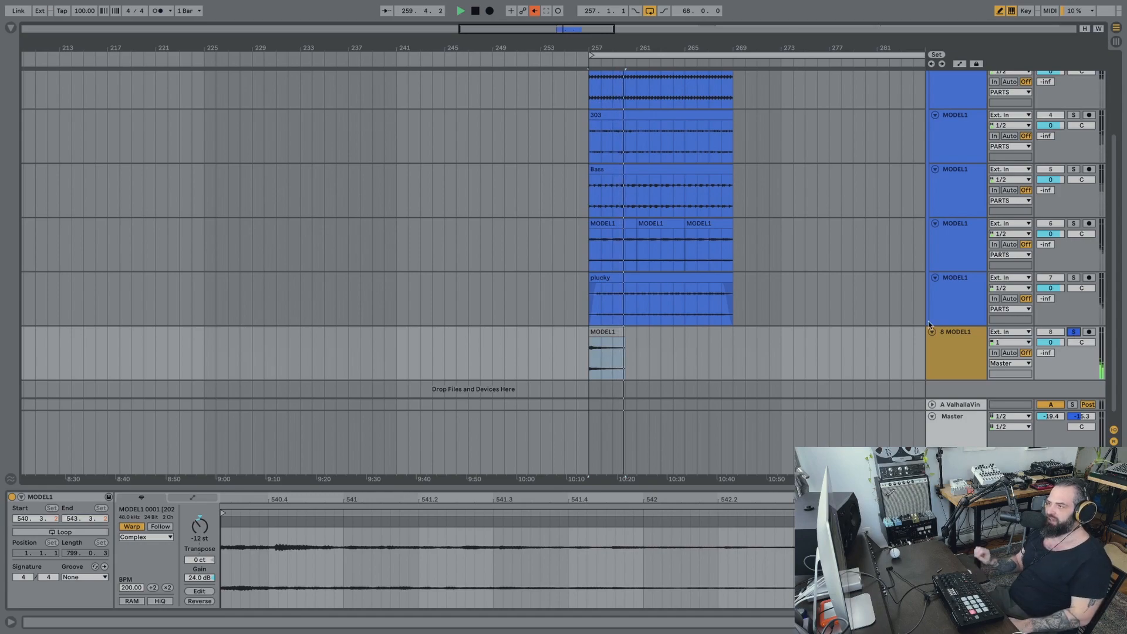
key("space")
Try the clip at a warp tempo of 400 BPM, audition it from bar 257, and return it to 200 BPM.
left_click(604, 332)
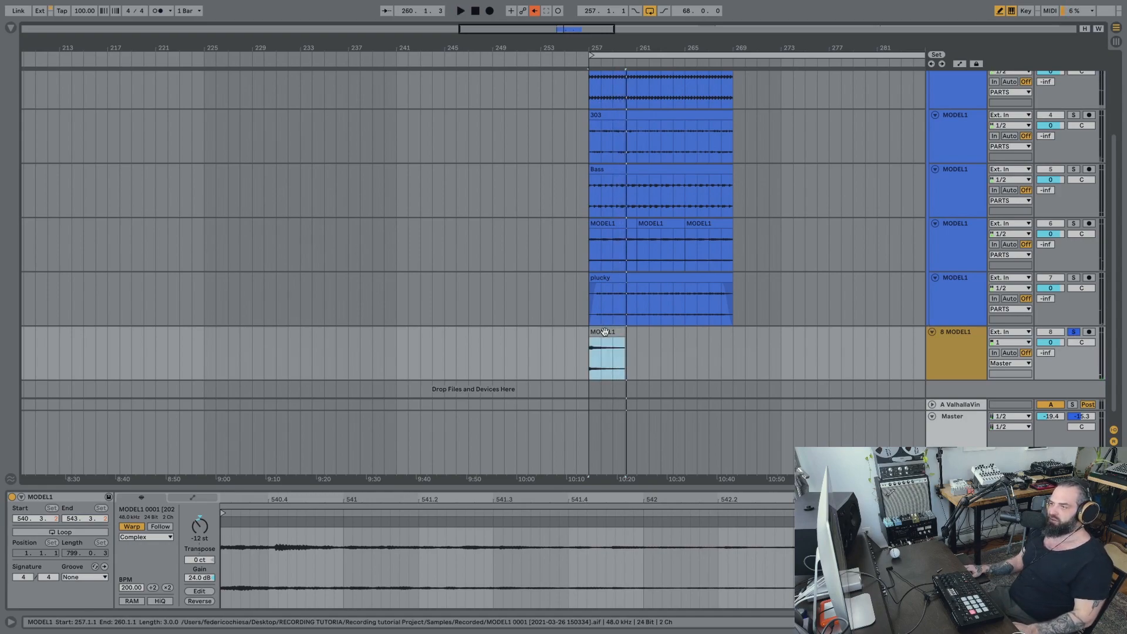
left_click(167, 588)
left_click(589, 359)
key("space")
key("space")
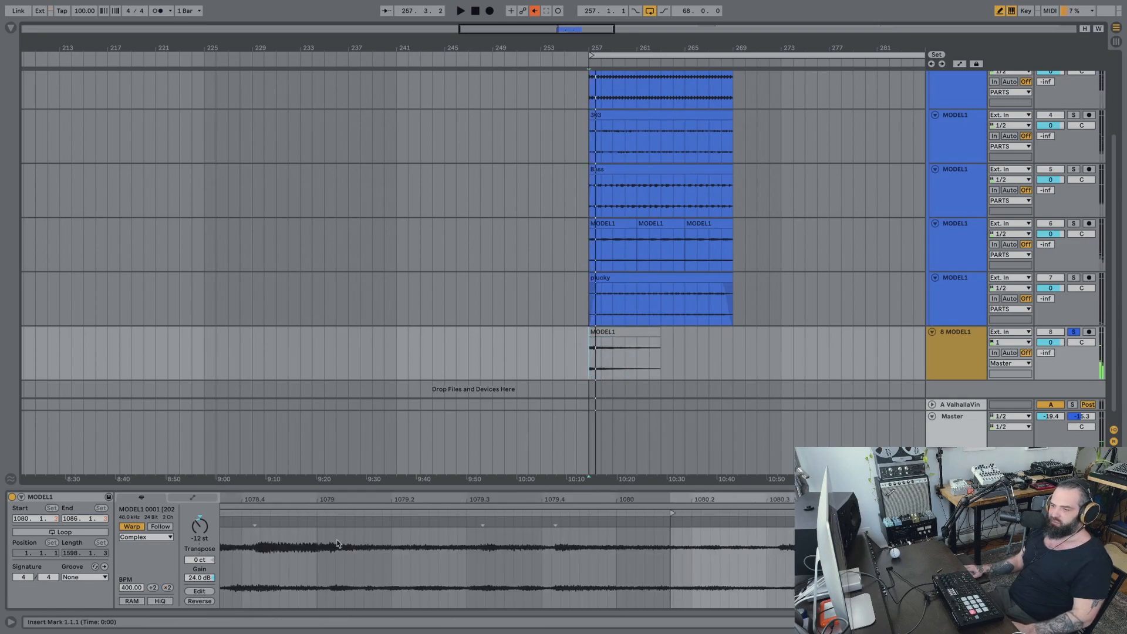
left_click(152, 587)
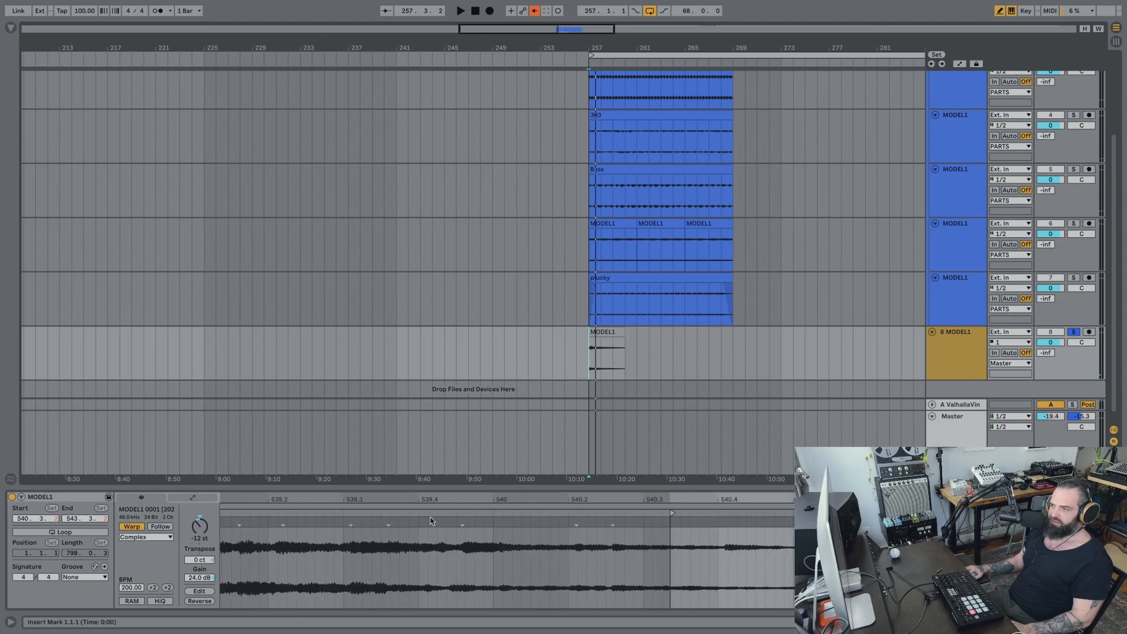
Duplicate the clip on track 8 three times so the copies run to bar 269, matching the parts' length.
left_click(614, 333)
key("ctrl+d")
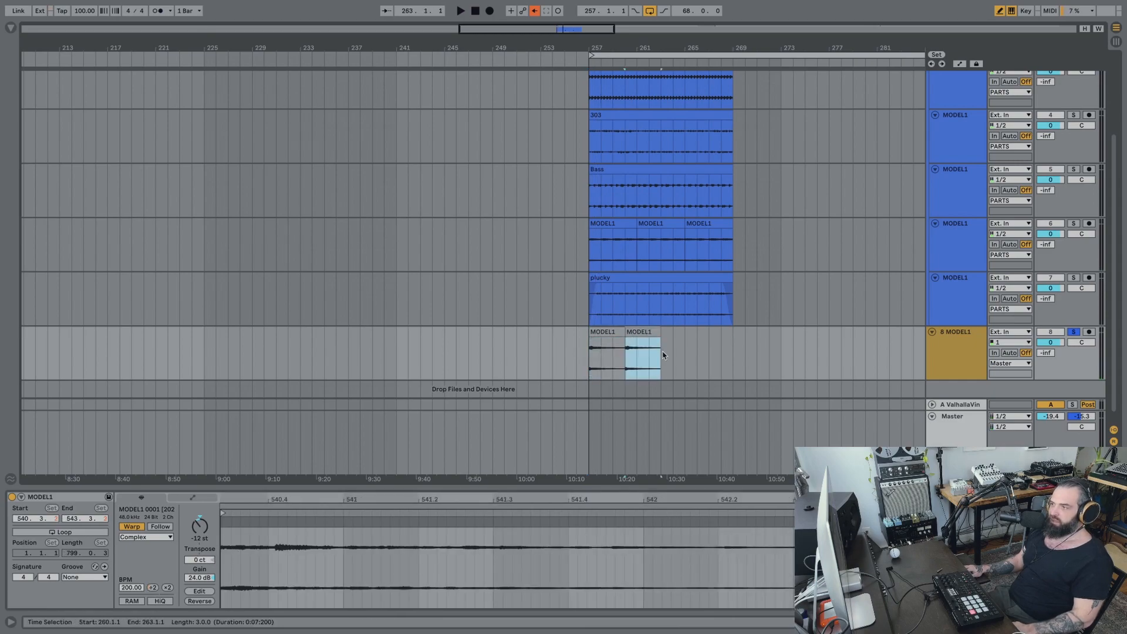
key("ctrl+d")
key("ctrl+d")
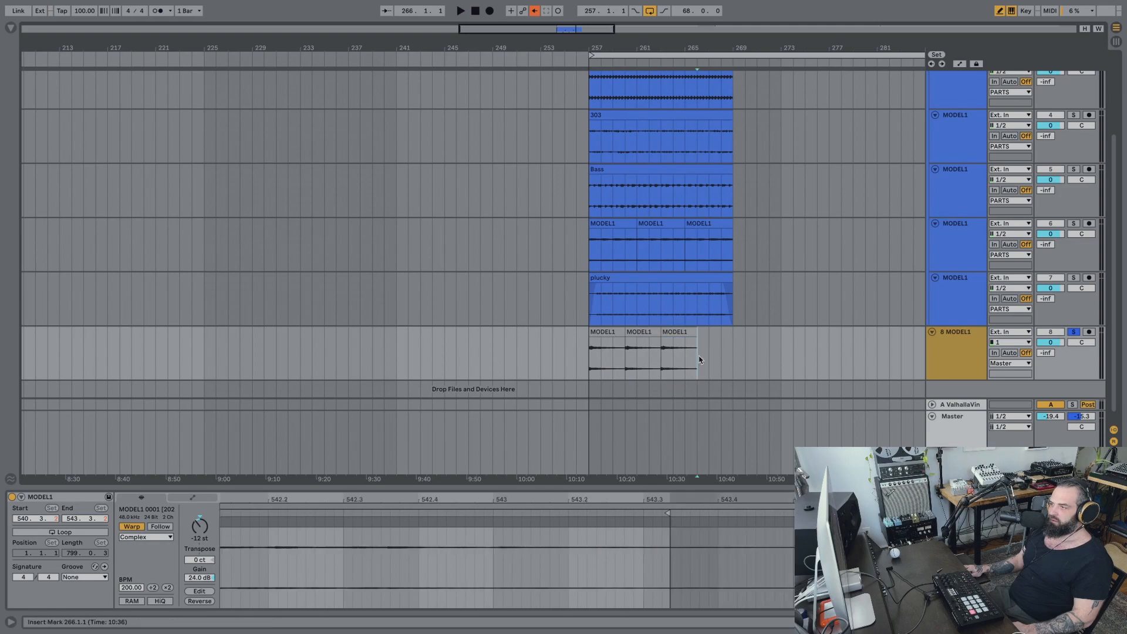
Audition the repeated clips from bar 257, first soloed and again with track 8 unsoloed among the parts.
left_click(588, 359)
key("space")
key("space")
left_click(1073, 332)
key("space")
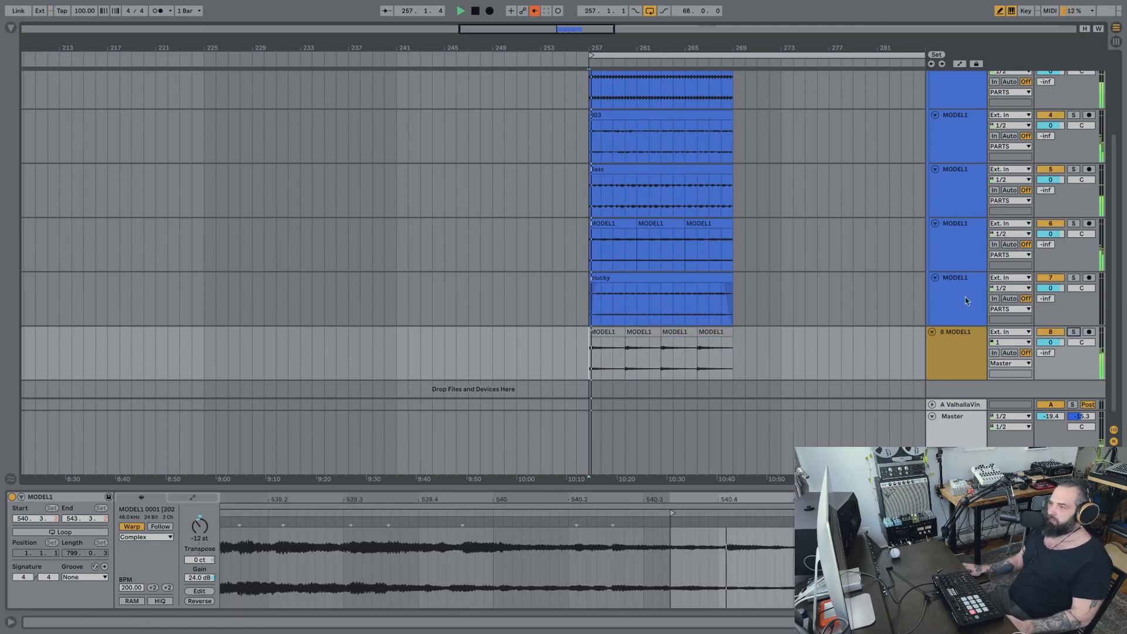
Stop playback and rename track 8 to PAD.
scroll(916, 281, "down", 1)
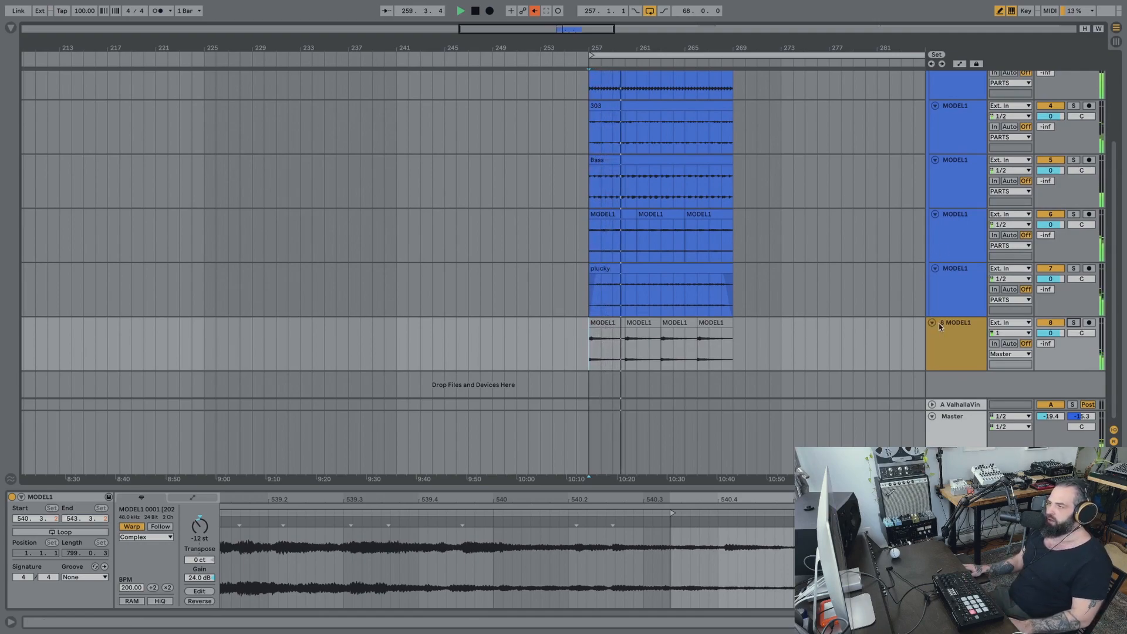
right_click(956, 331)
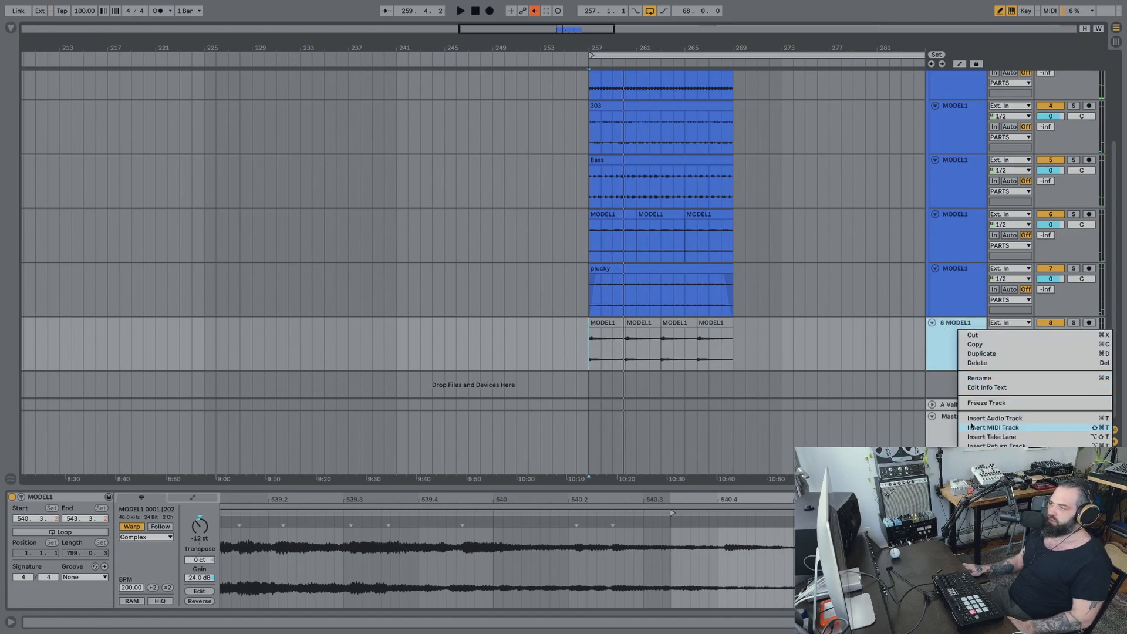
left_click(990, 379)
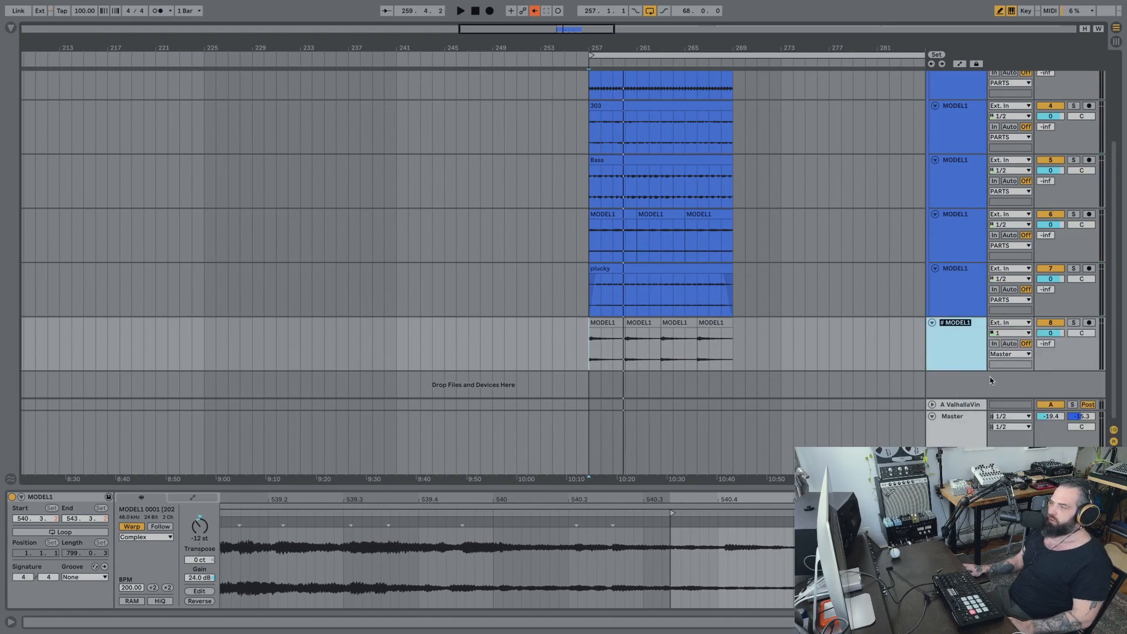
type("PAD")
key("Return")
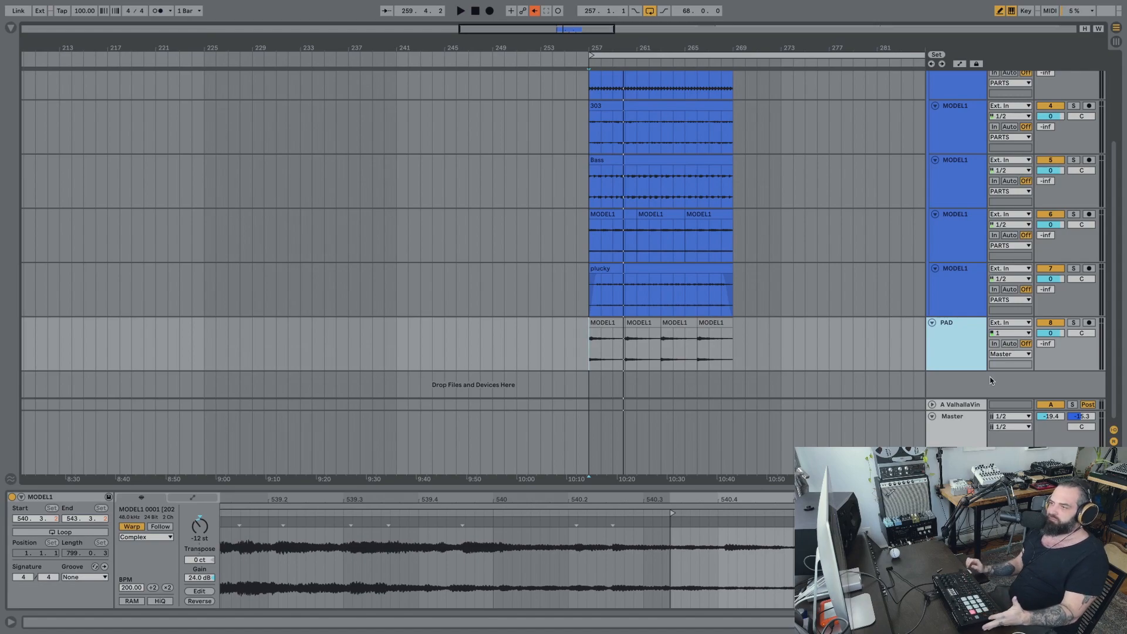
Move the PAD track into the PARTS group below the plucky track and collapse the group.
scroll(653, 223, "up", 4)
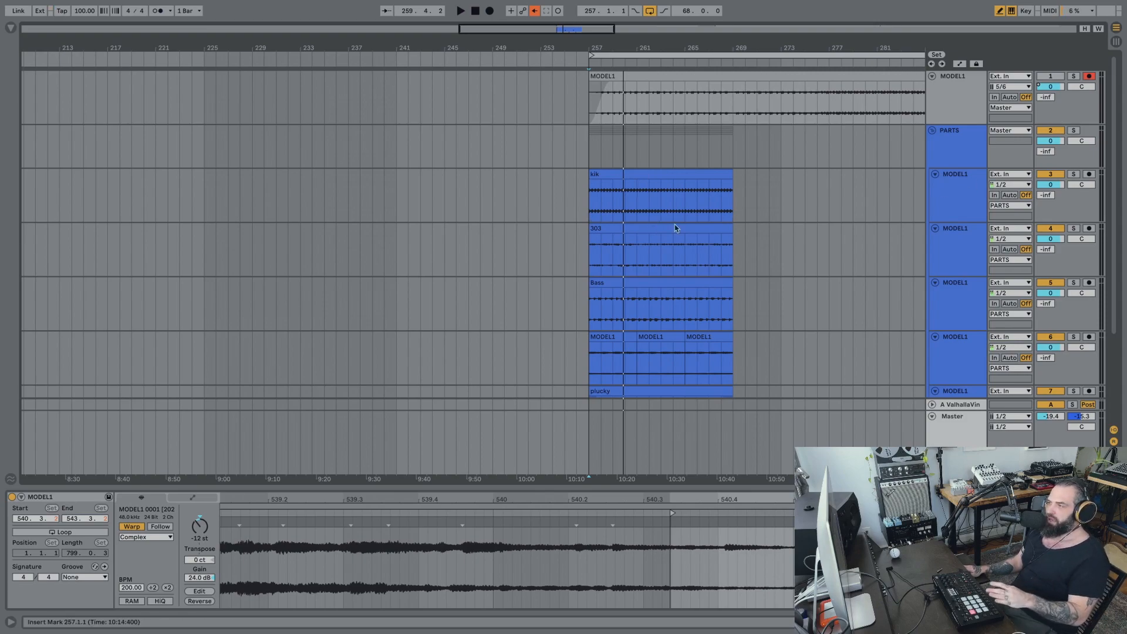
scroll(682, 223, "down", 4)
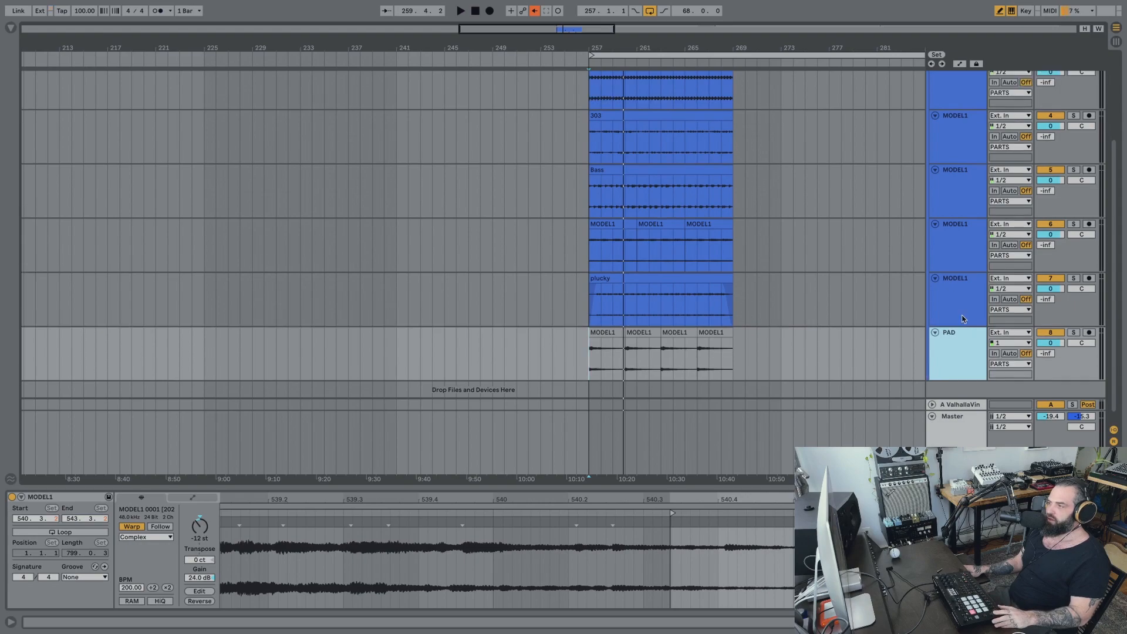
scroll(947, 382, "down", 1)
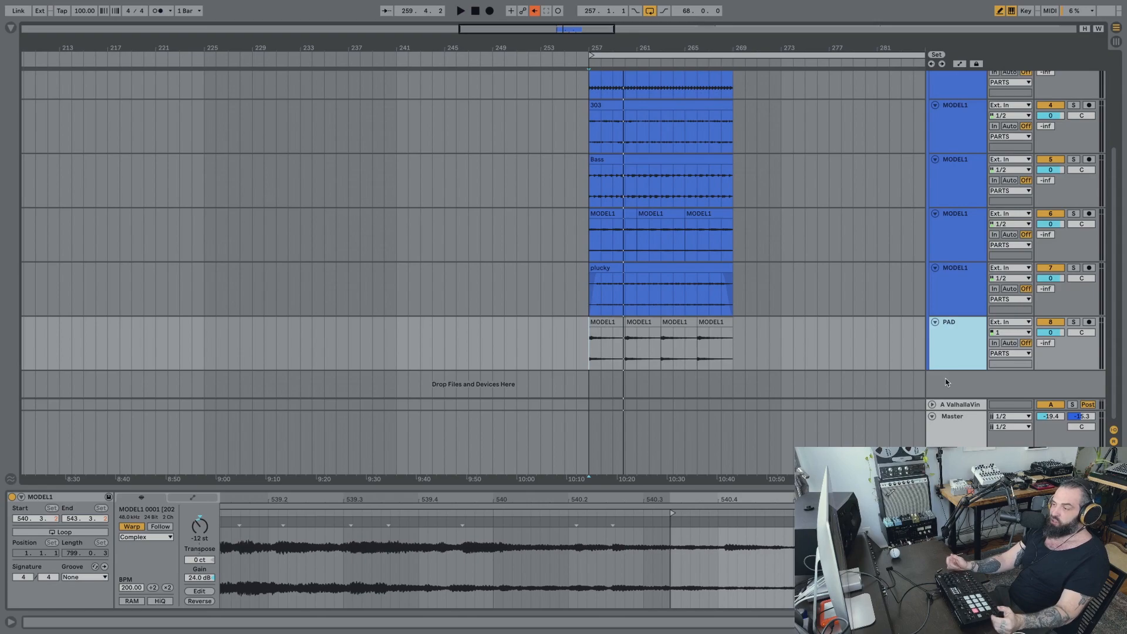
left_click(935, 321)
scroll(950, 176, "up", 5)
left_click(932, 130)
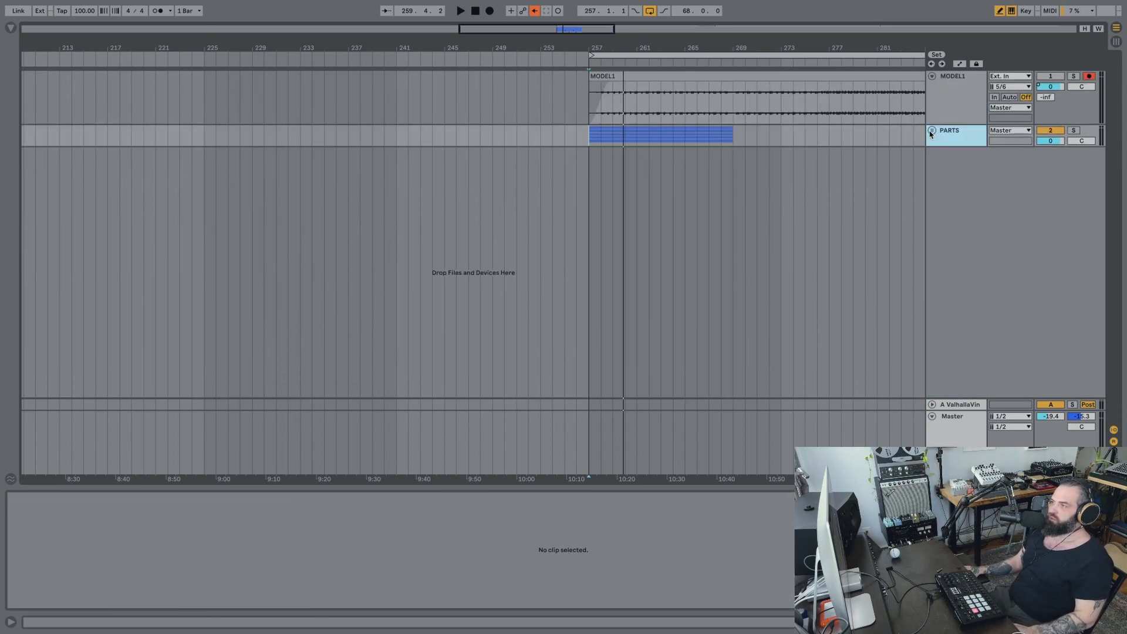
Insert a MIDI track below the PARTS group, load the Elektron Analog Rytm plug-in onto it, and close the plug-in window.
right_click(957, 177)
left_click(1012, 196)
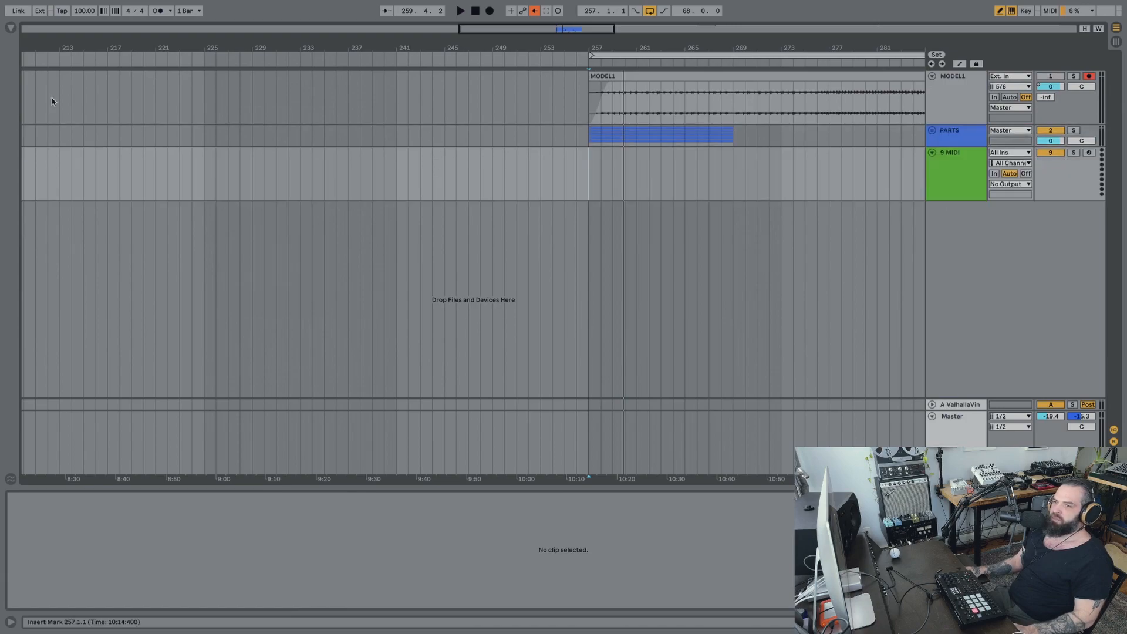
left_click(11, 27)
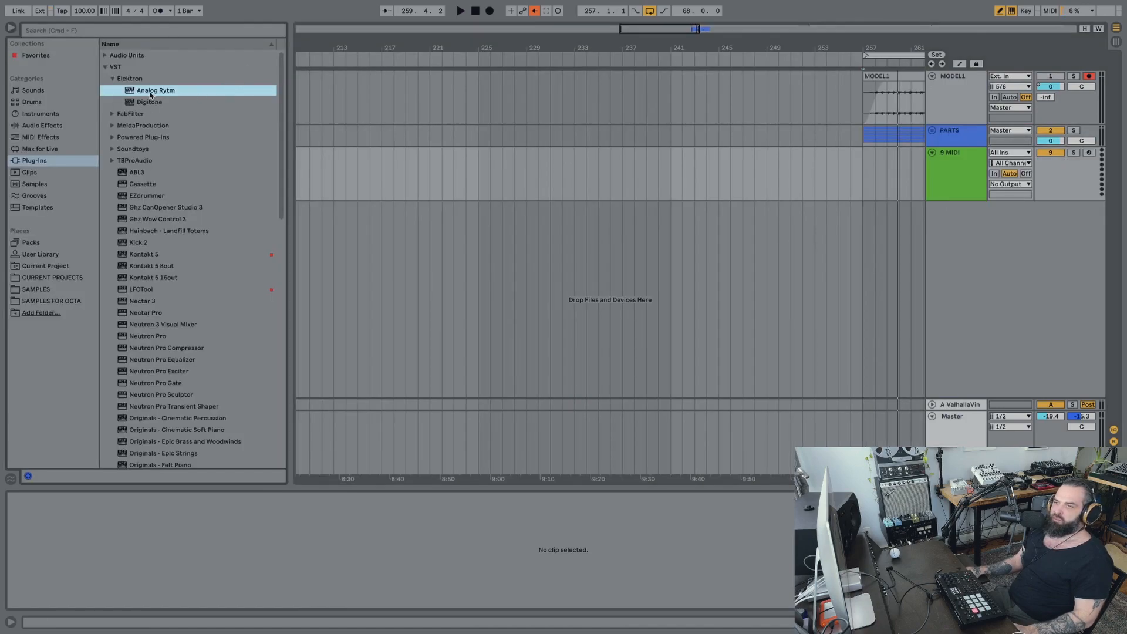
left_click_drag(150, 93, 932, 178)
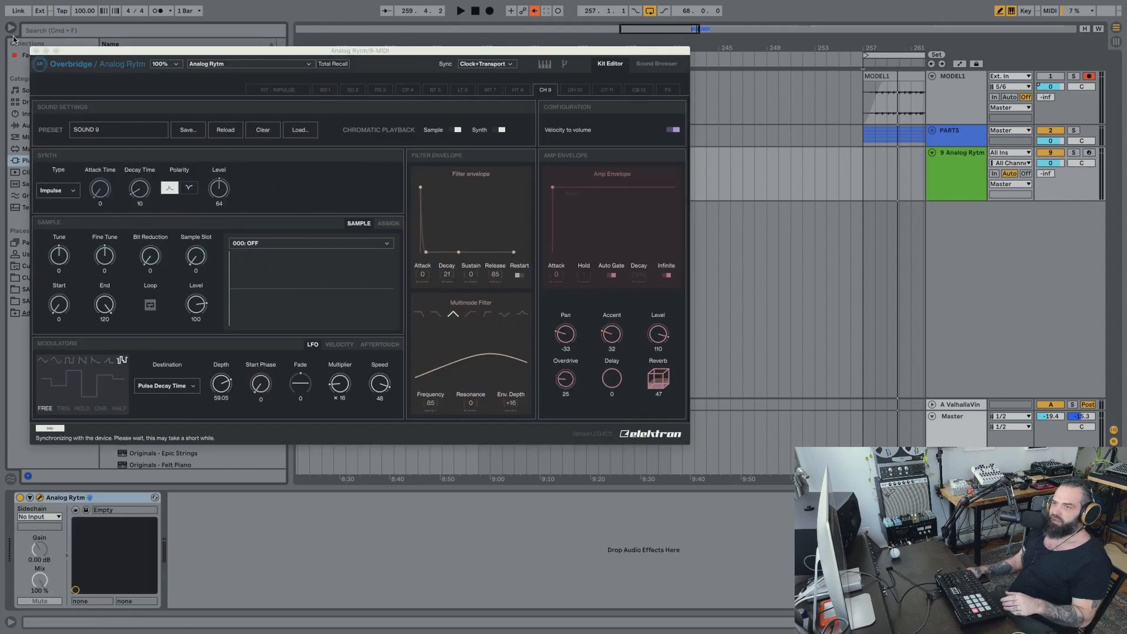
left_click(37, 52)
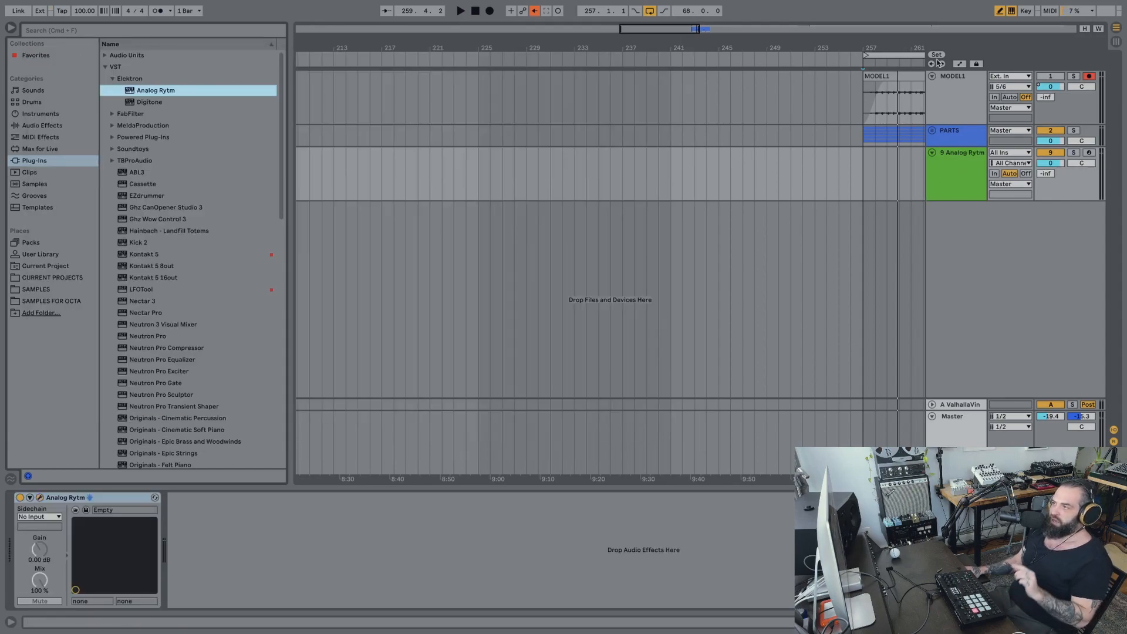
Audition the arrangement from bar 257, including a replay from the start of the MODEL1 recording on track 1.
key("space")
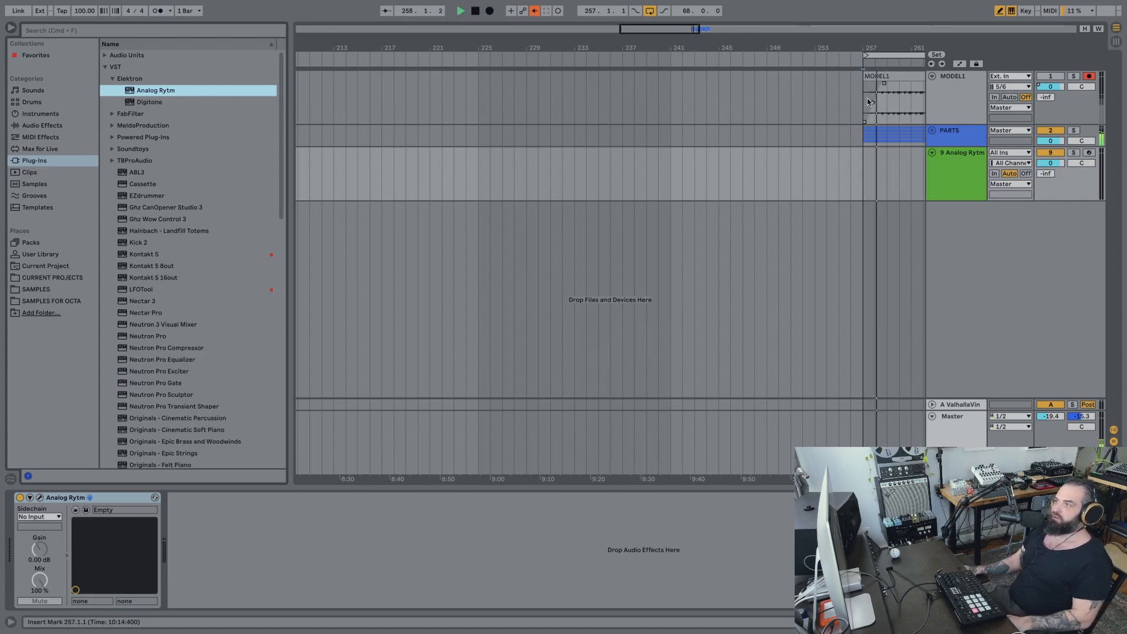
key("space")
left_click(865, 109)
key("space")
key("space")
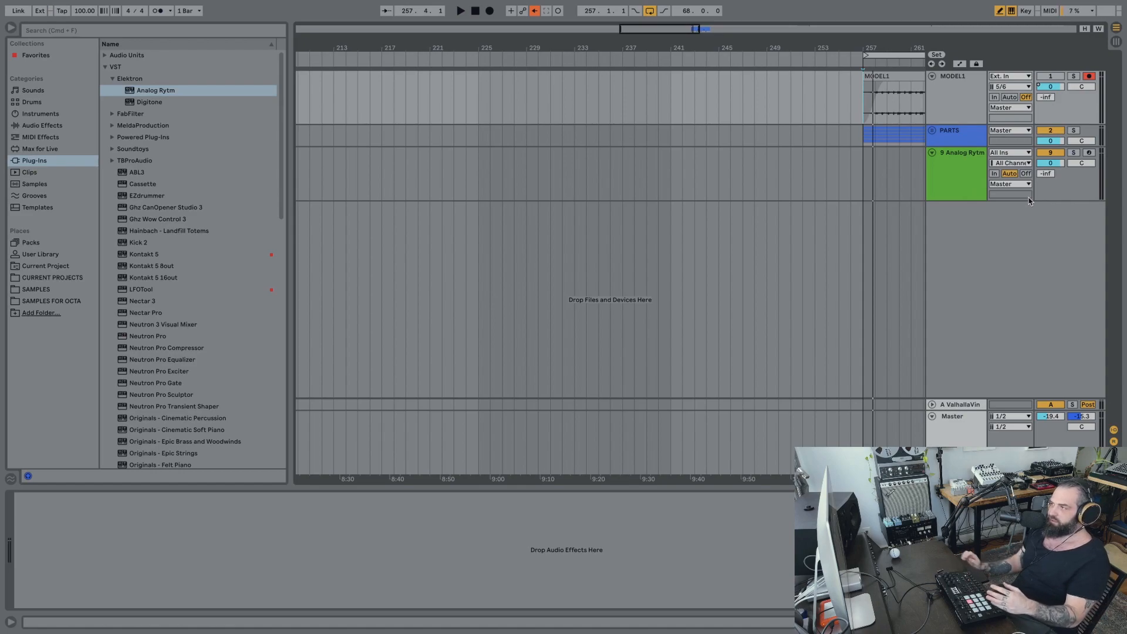
Raise the Analog Rytm track's volume to 3.3 dB in the session mixer, start playback, and return to the arrangement.
key("Tab")
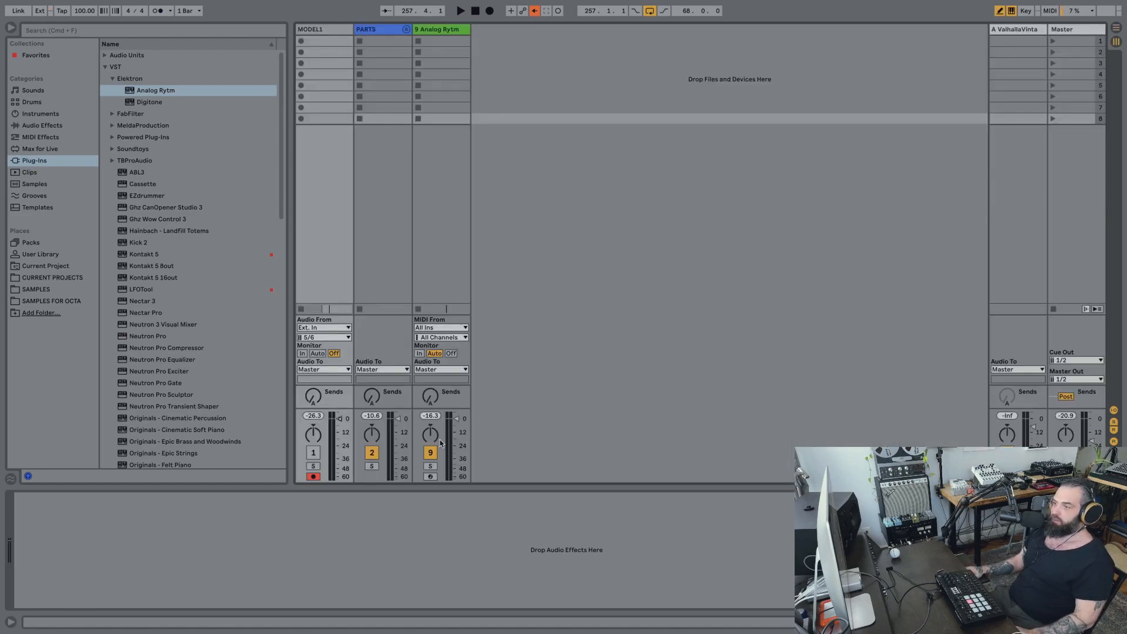
left_click_drag(457, 420, 457, 415)
key("space")
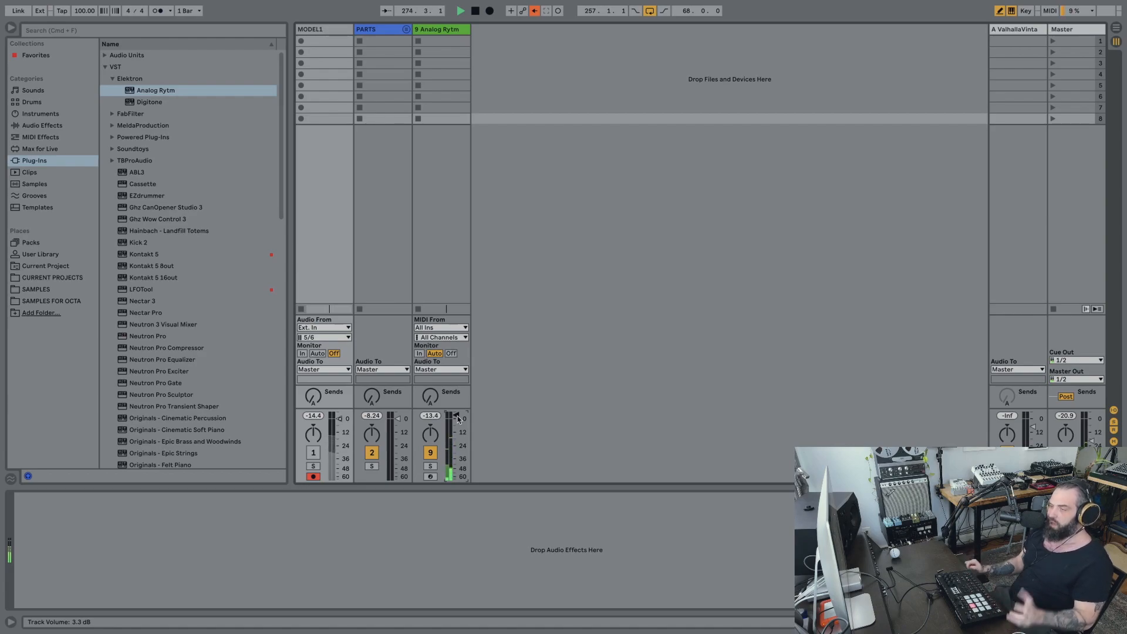
key("Tab")
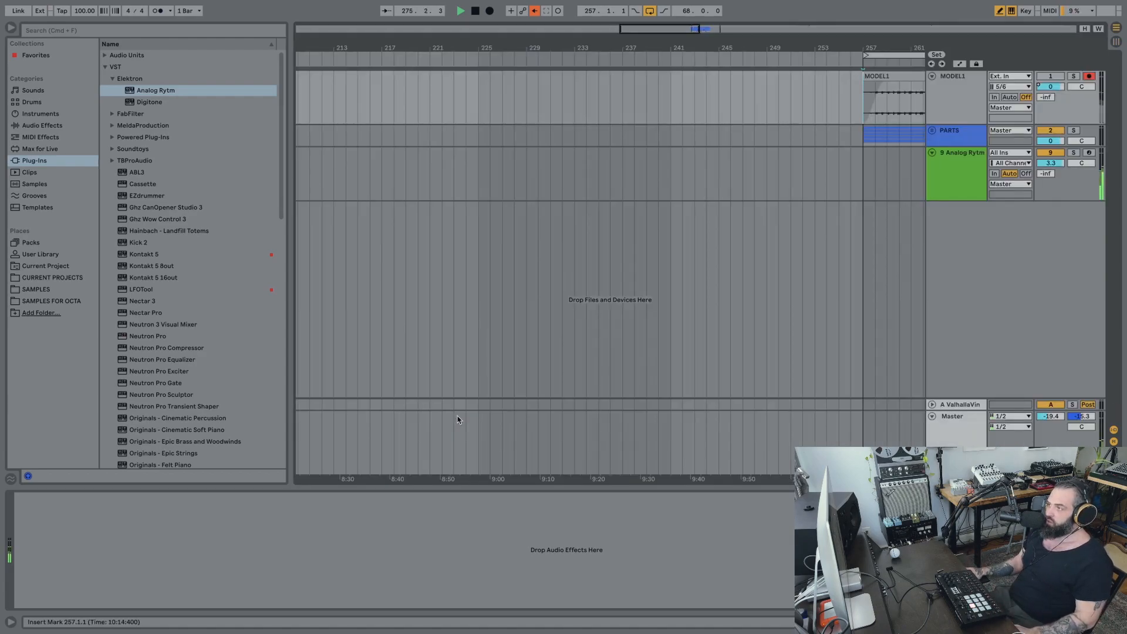
Restart playback from bar 257 and shorten the loop to 12 bars so it matches the PARTS clips.
scroll(675, 302, "right", 5)
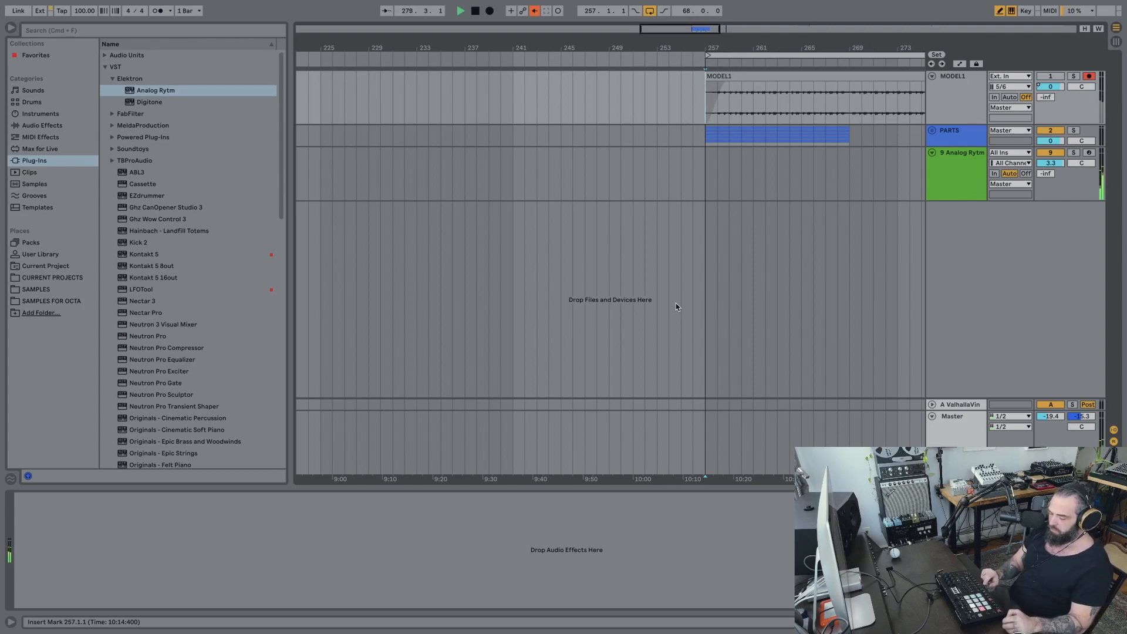
key("space")
key("space")
left_click_drag(740, 42, 741, 6)
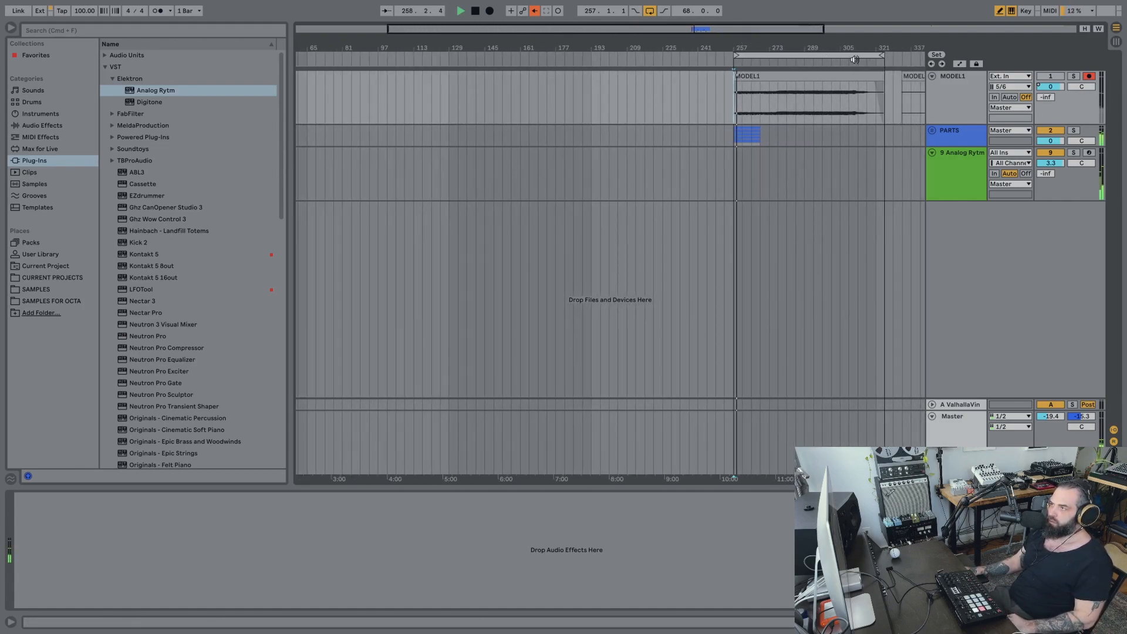
left_click_drag(879, 54, 755, 66)
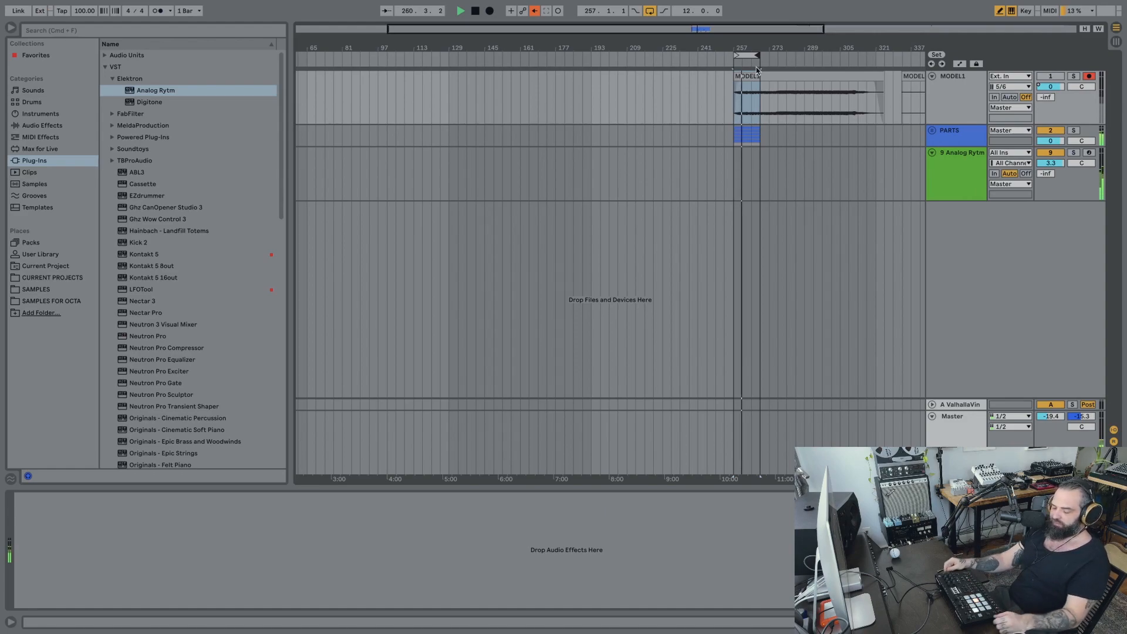
Expand the PARTS group and solo the Analog Rytm track.
left_click(932, 130)
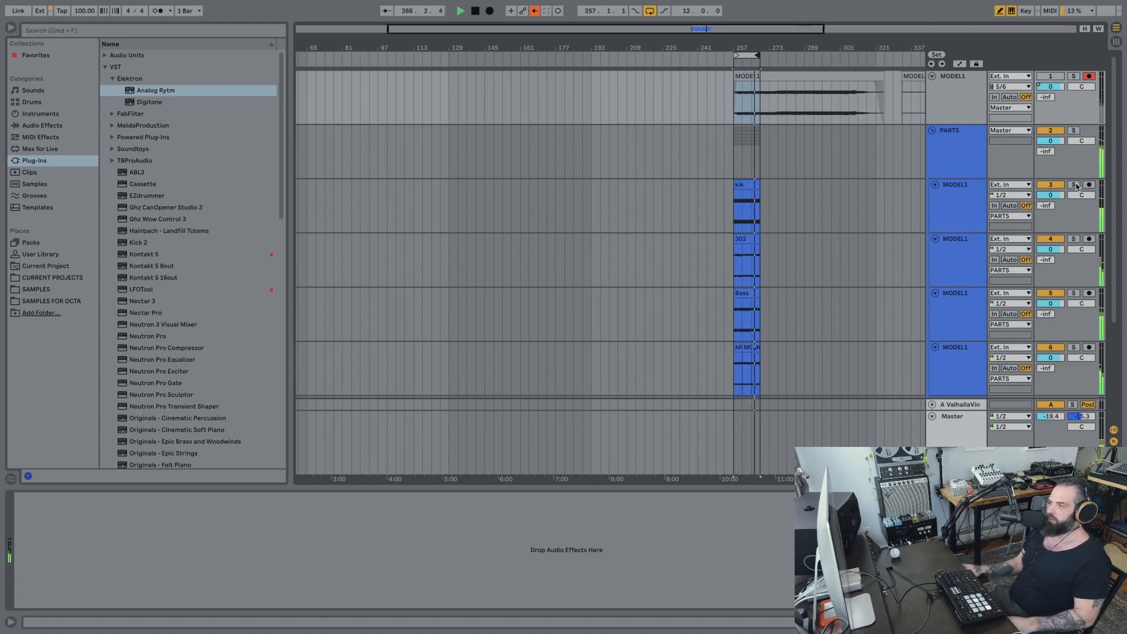
scroll(723, 207, "down", 2)
scroll(723, 206, "down", 3)
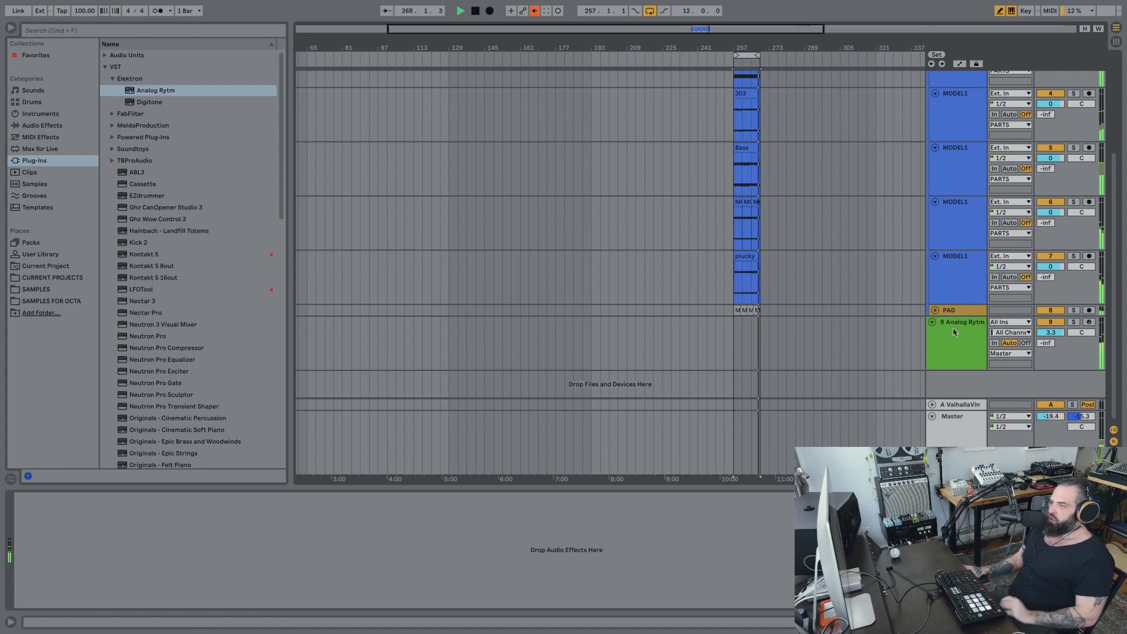
left_click(1074, 322)
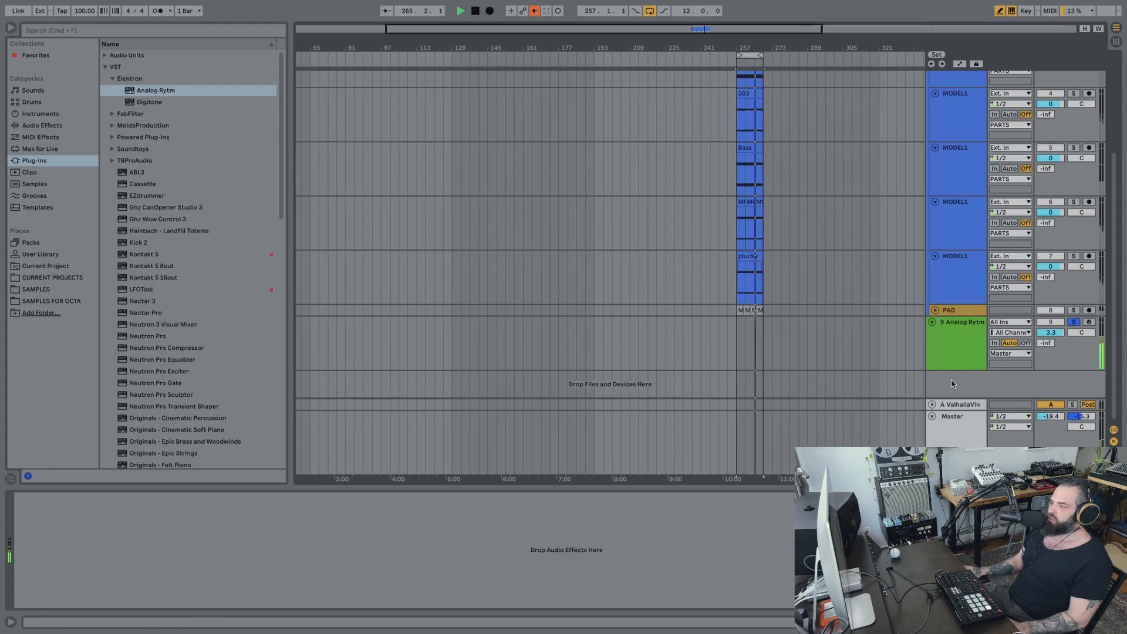
scroll(954, 384, "up", 2)
scroll(952, 384, "down", 2)
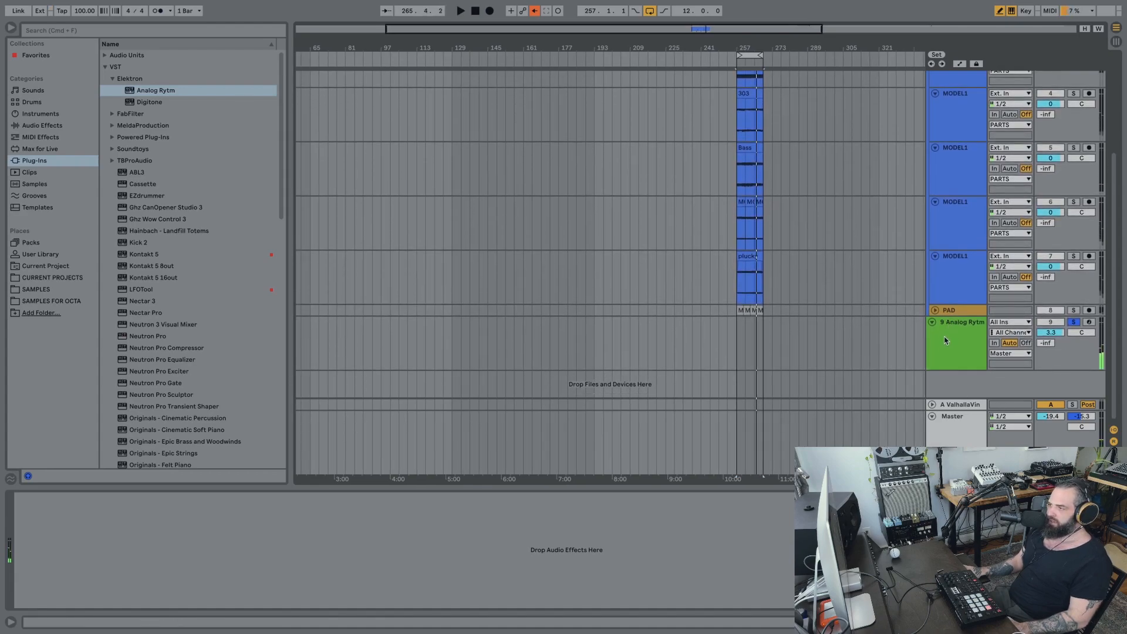
Insert an audio track below Analog Rytm and set its input to 9-Analog Rytm, channel BD 1 L/BD 1 R.
right_click(953, 384)
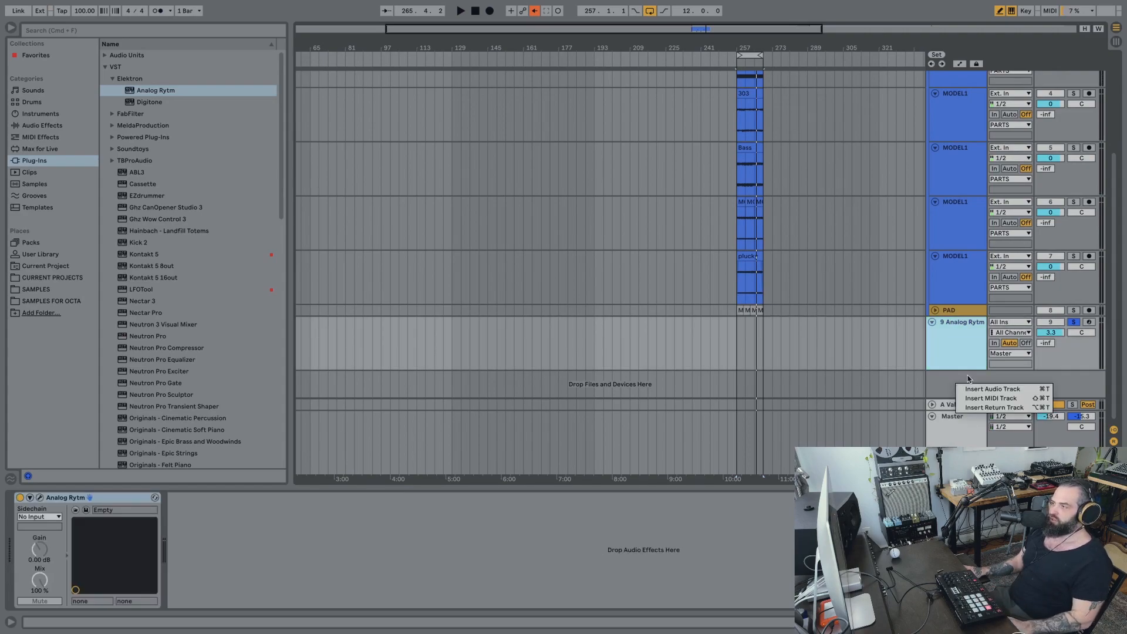
left_click(995, 389)
scroll(948, 348, "down", 3)
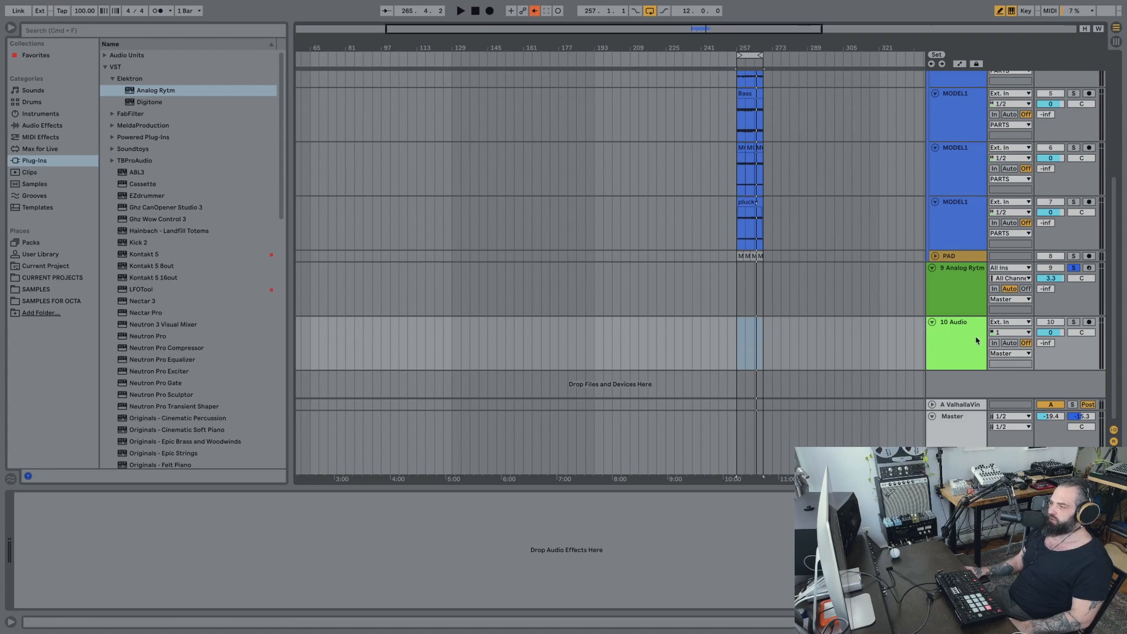
left_click(1010, 353)
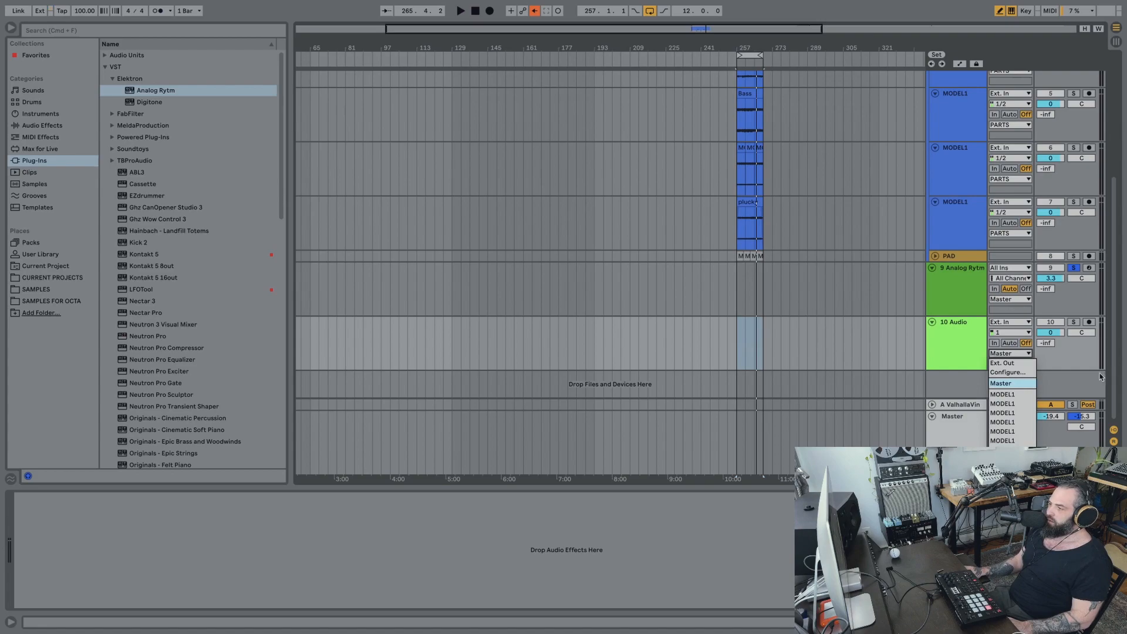
left_click(967, 362)
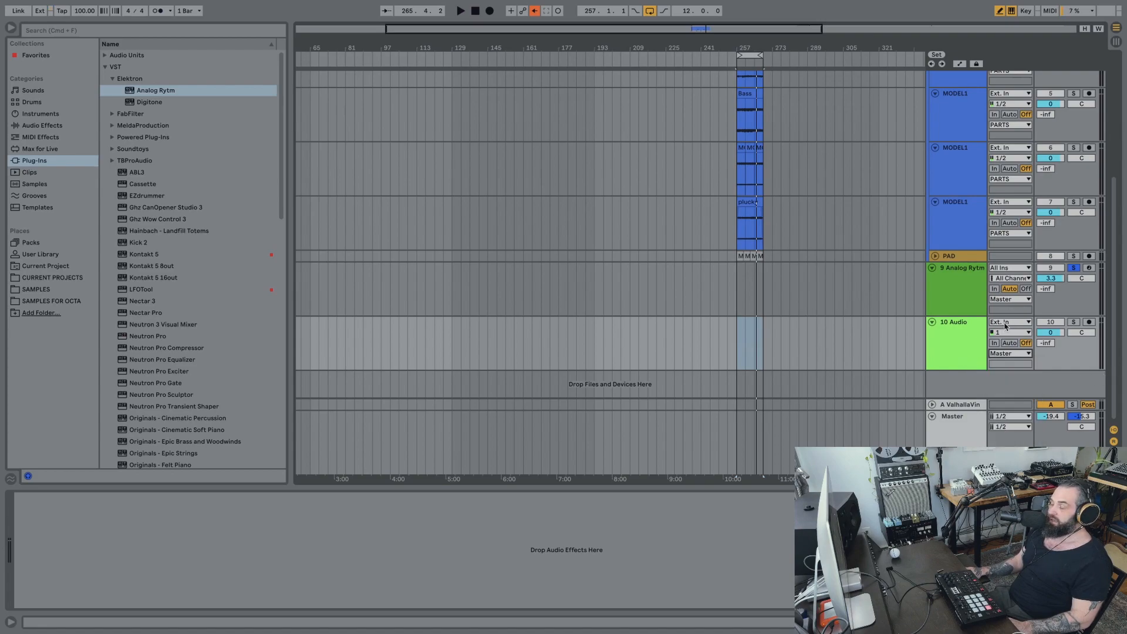
left_click(1003, 325)
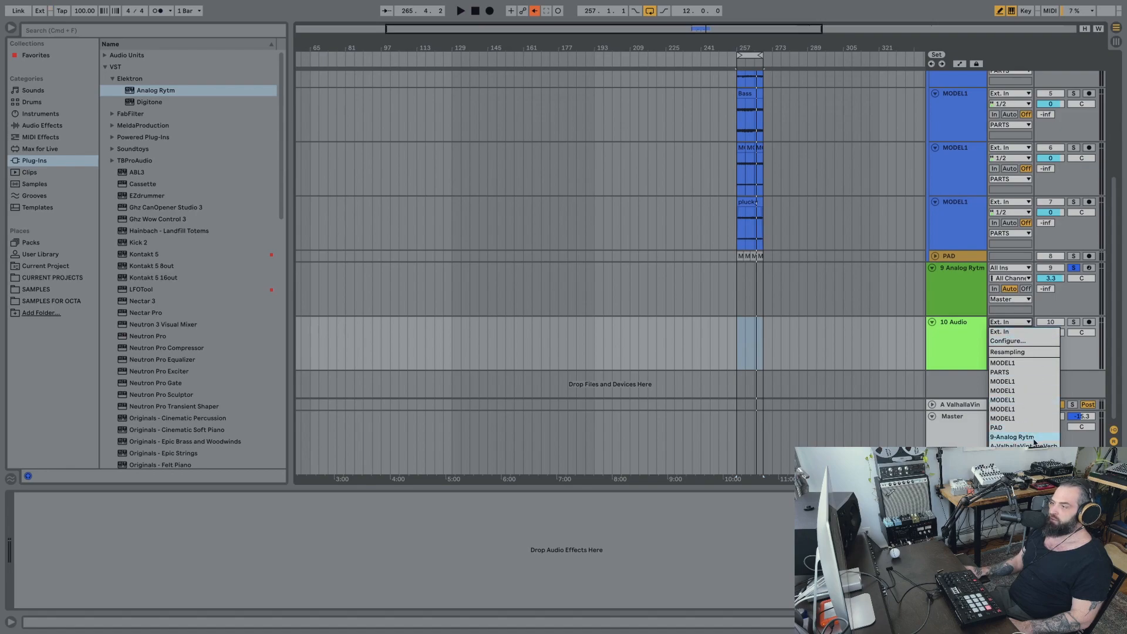
left_click(1012, 437)
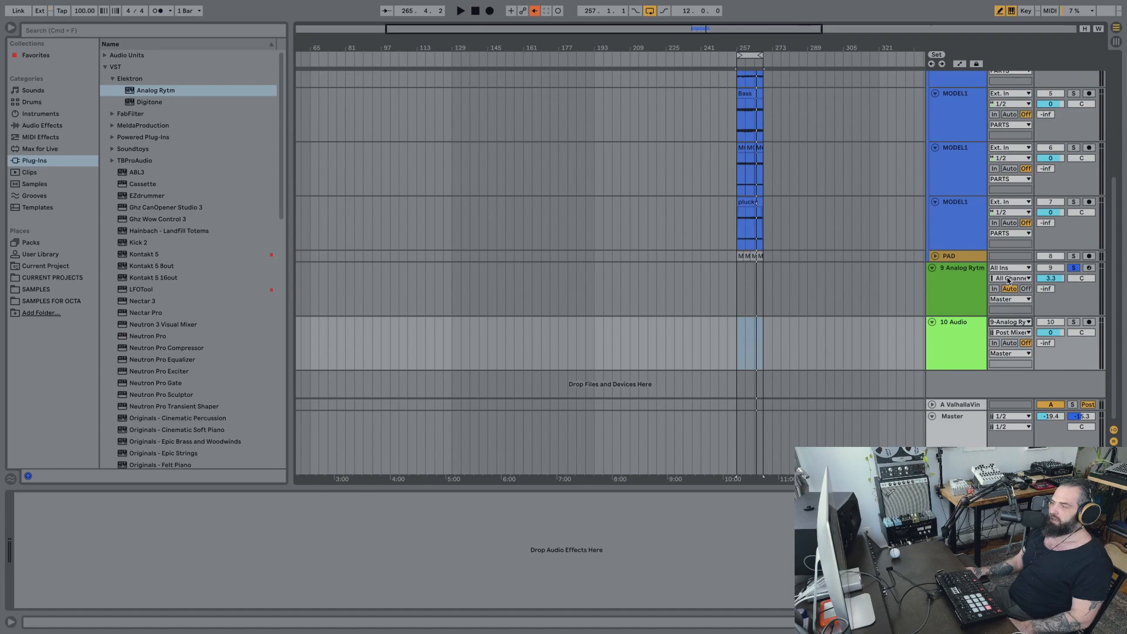
left_click(1009, 332)
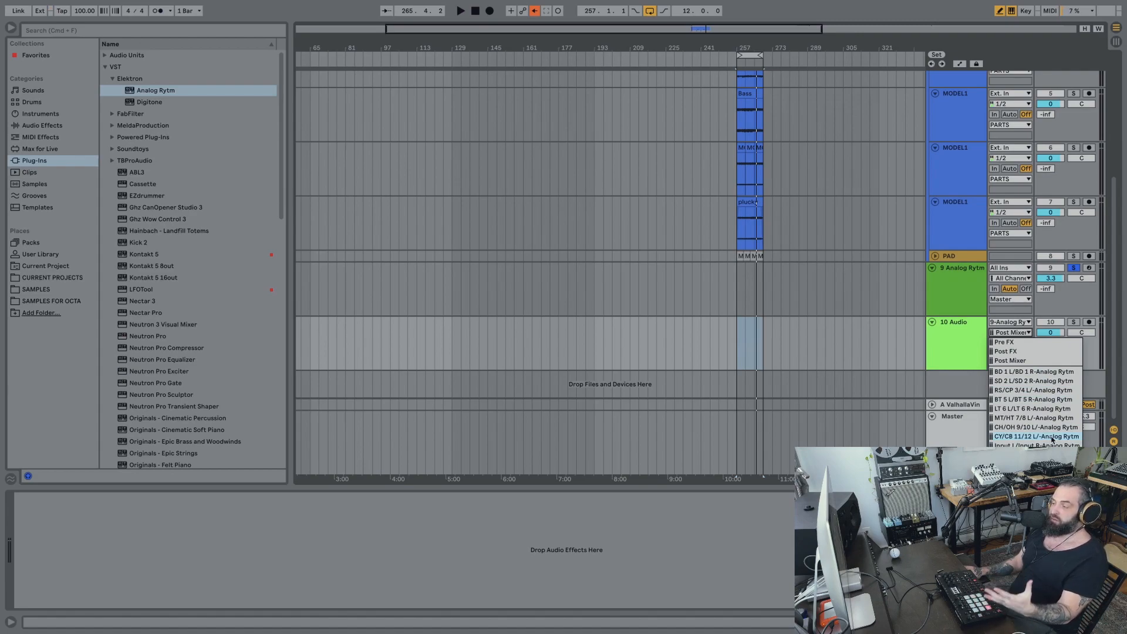
left_click(1042, 375)
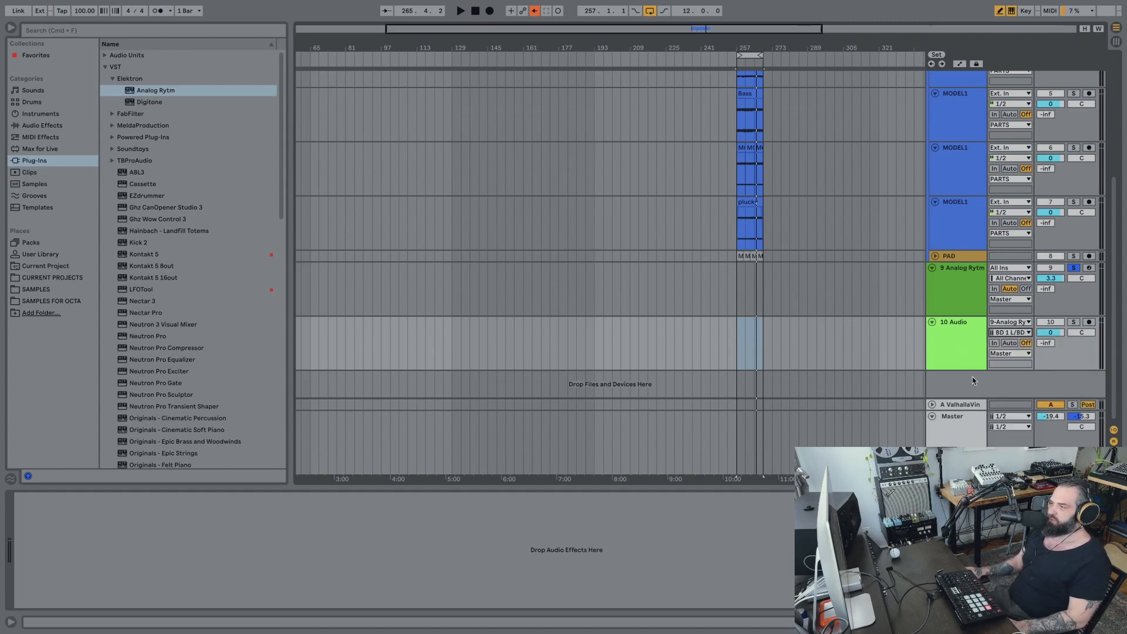
Insert another audio track with 9-Analog Rytm as its input and duplicate it twice.
right_click(950, 382)
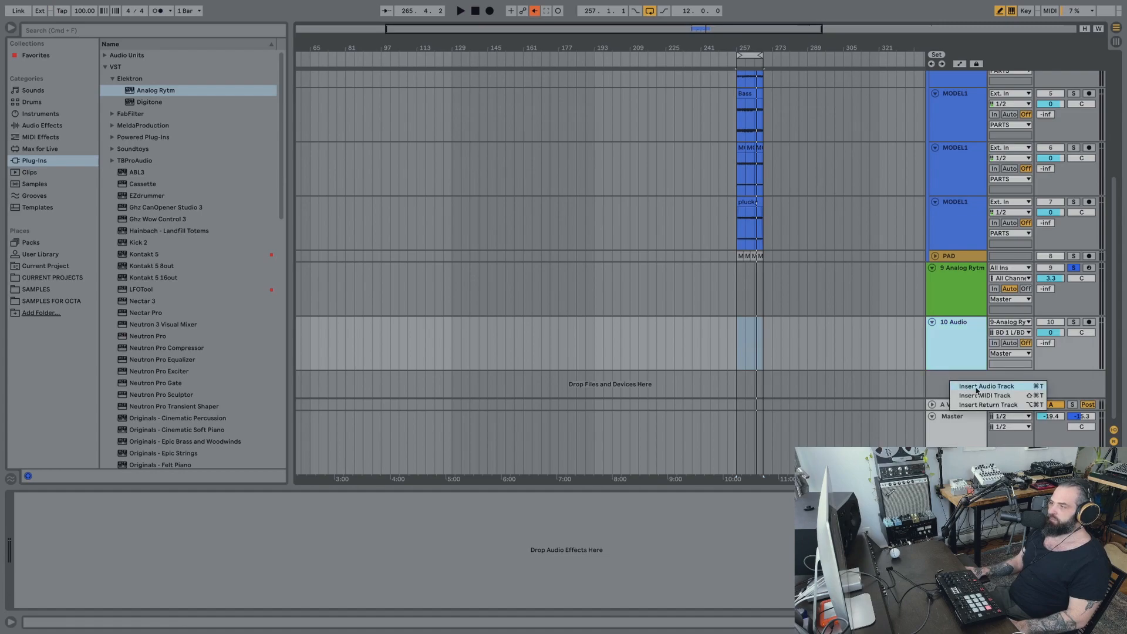
left_click(976, 388)
left_click(1009, 322)
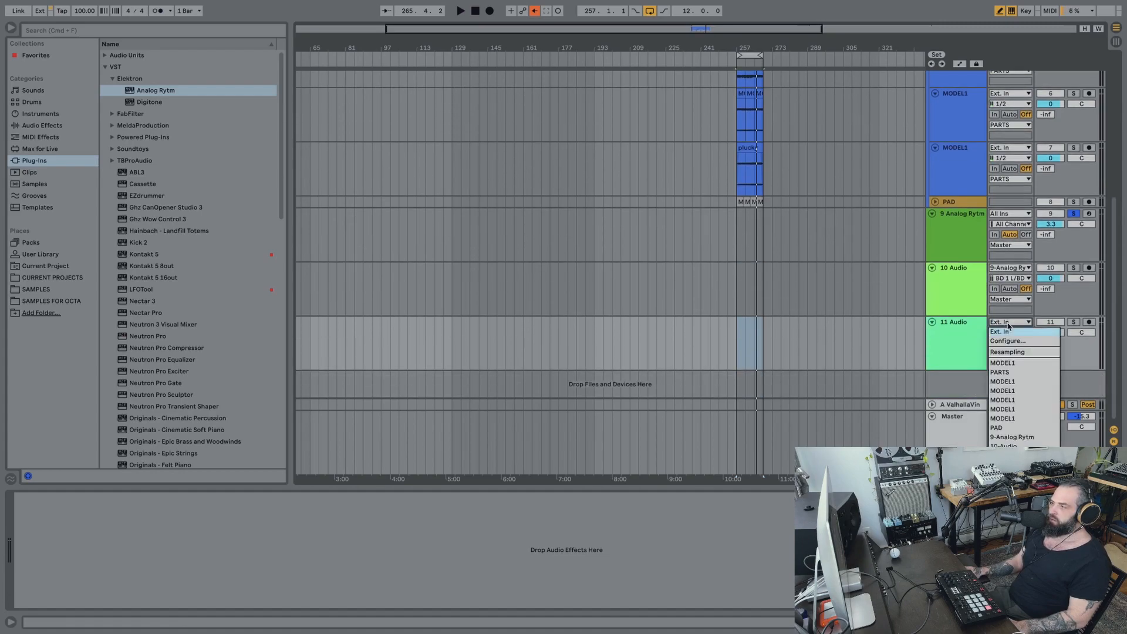
left_click(1019, 438)
right_click(957, 329)
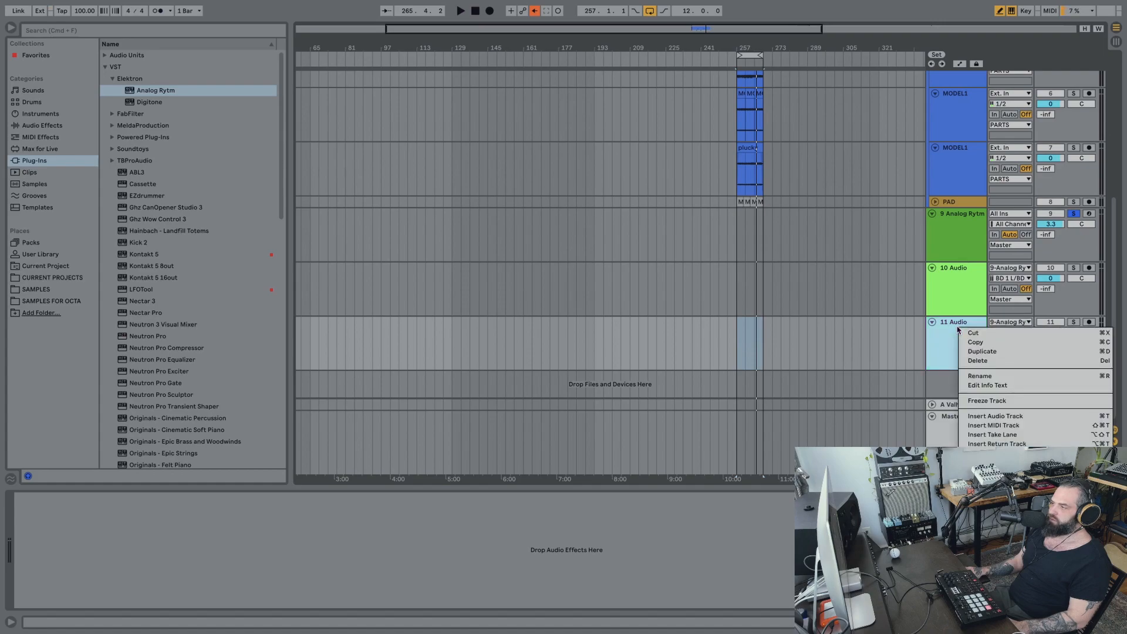
left_click(1001, 351)
right_click(961, 334)
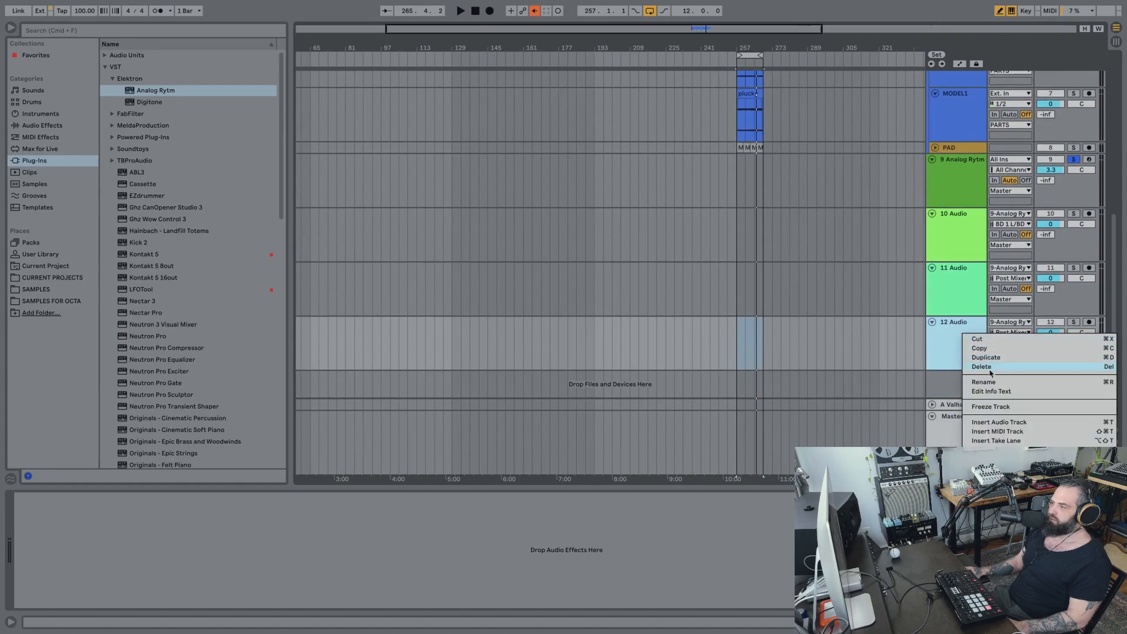
left_click(1003, 357)
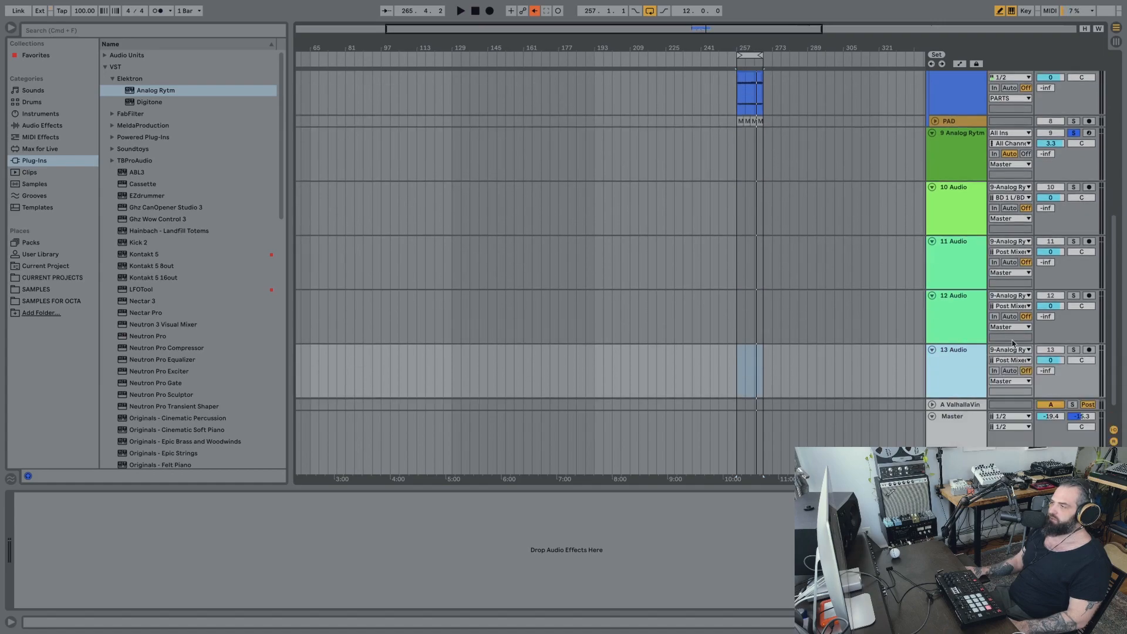
Rename track 10 to BD.
left_click(1007, 200)
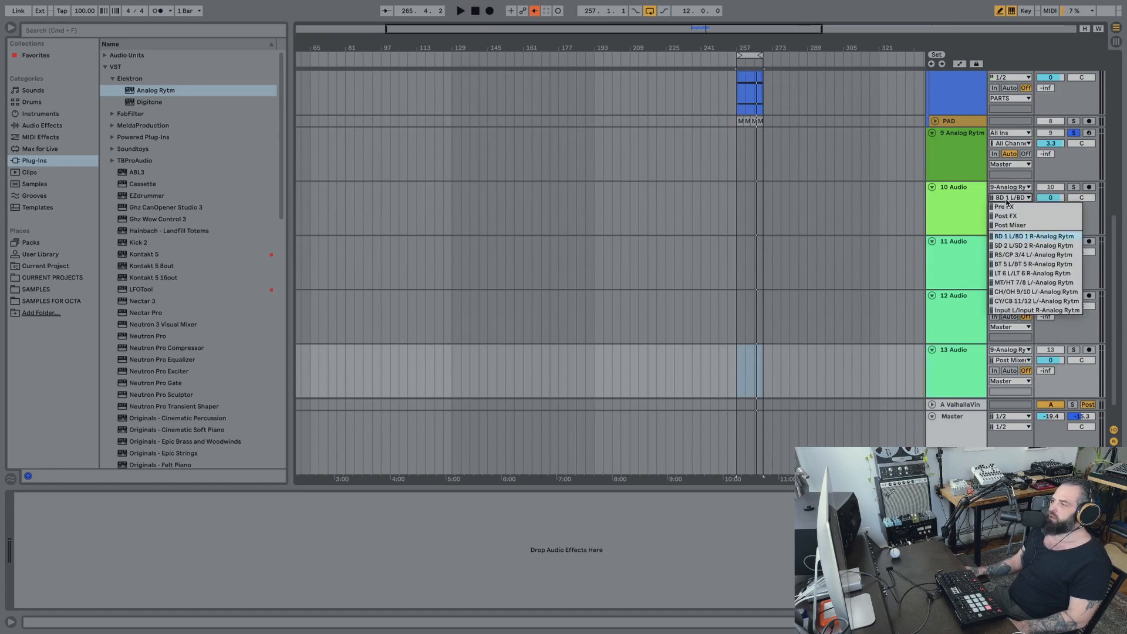
right_click(958, 191)
left_click(974, 242)
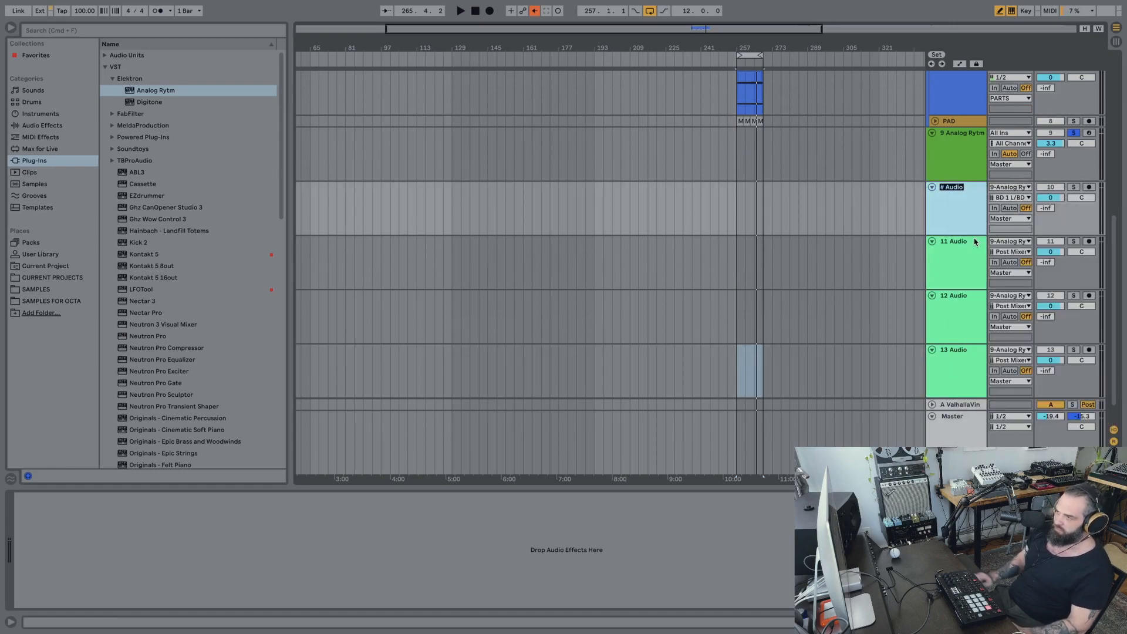
type("BD")
key("Return")
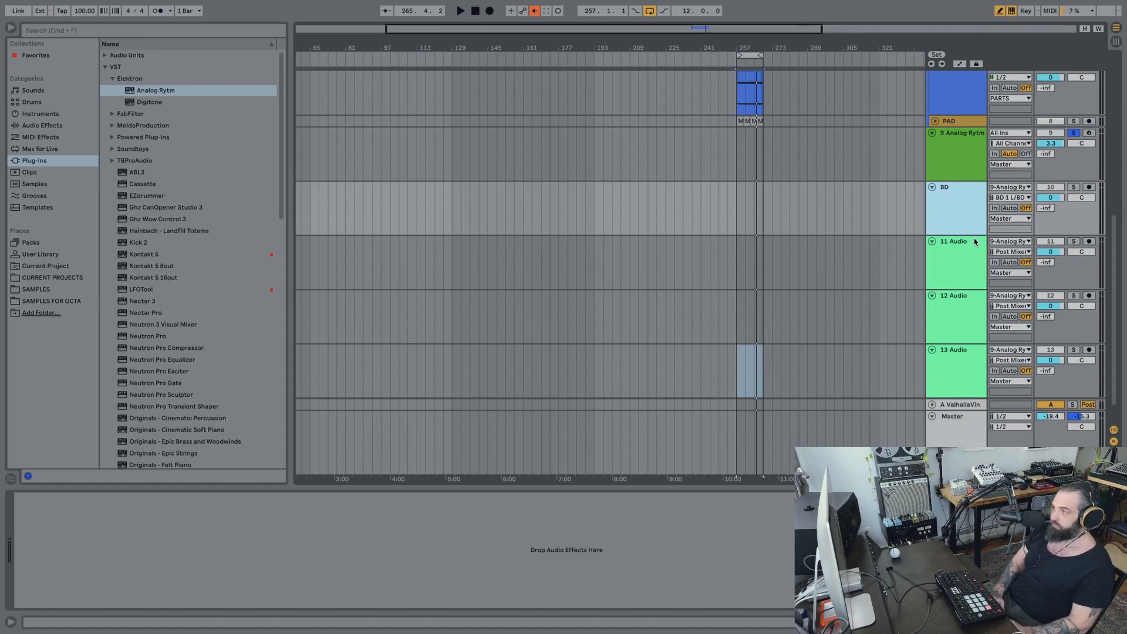
Set track 11's input channel to CH/OH 9/10 of the Analog Rytm and rename the track imp.
left_click(1007, 255)
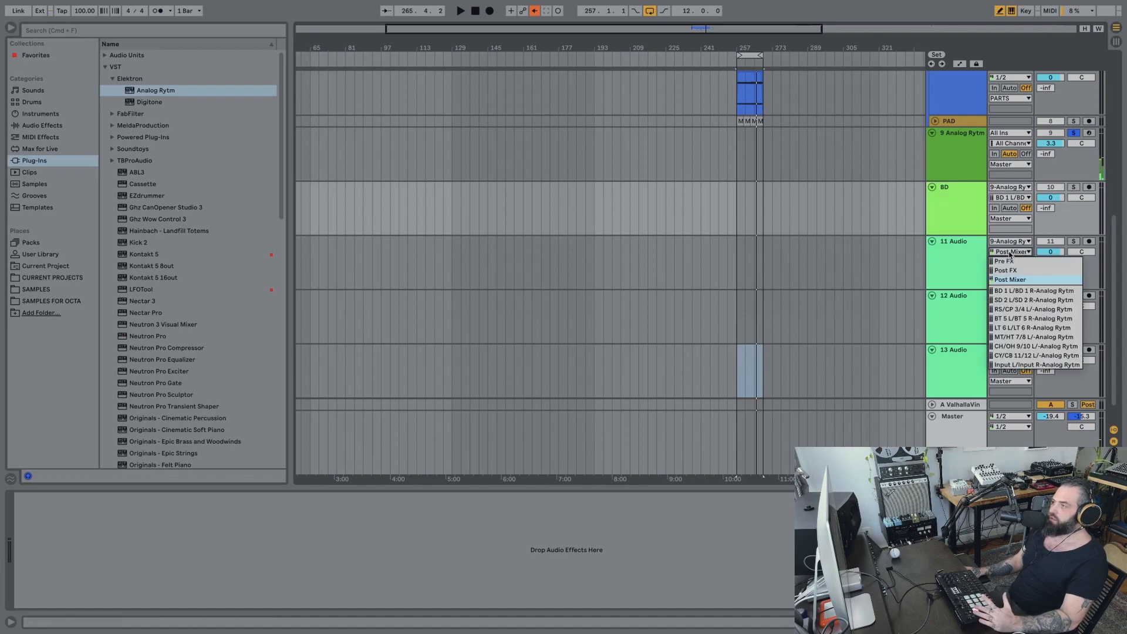
left_click(1027, 346)
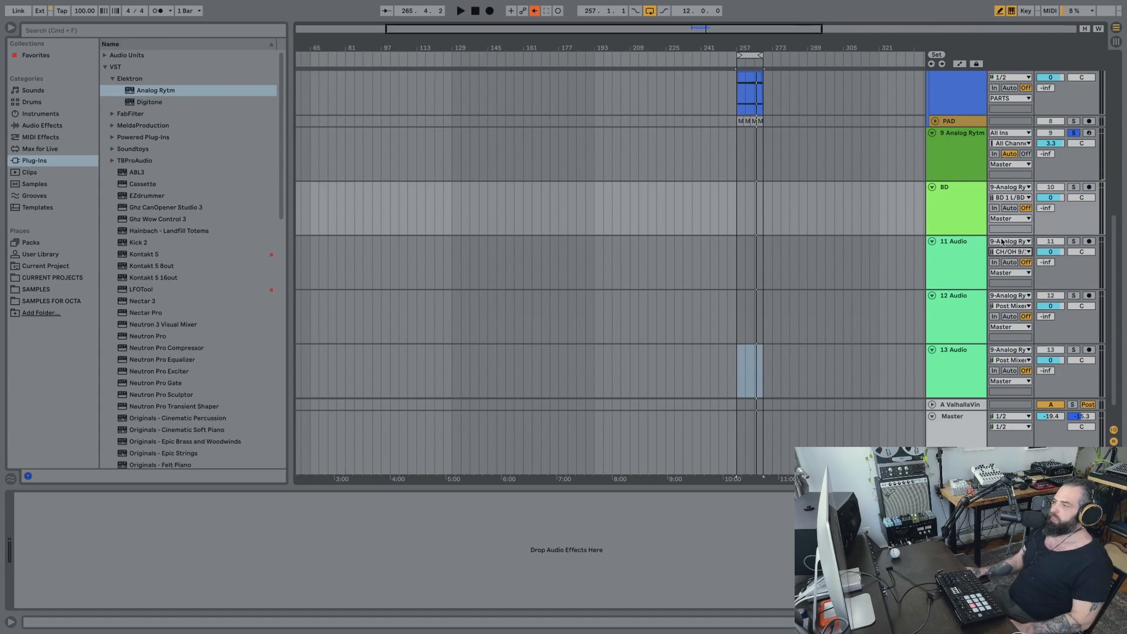
right_click(966, 249)
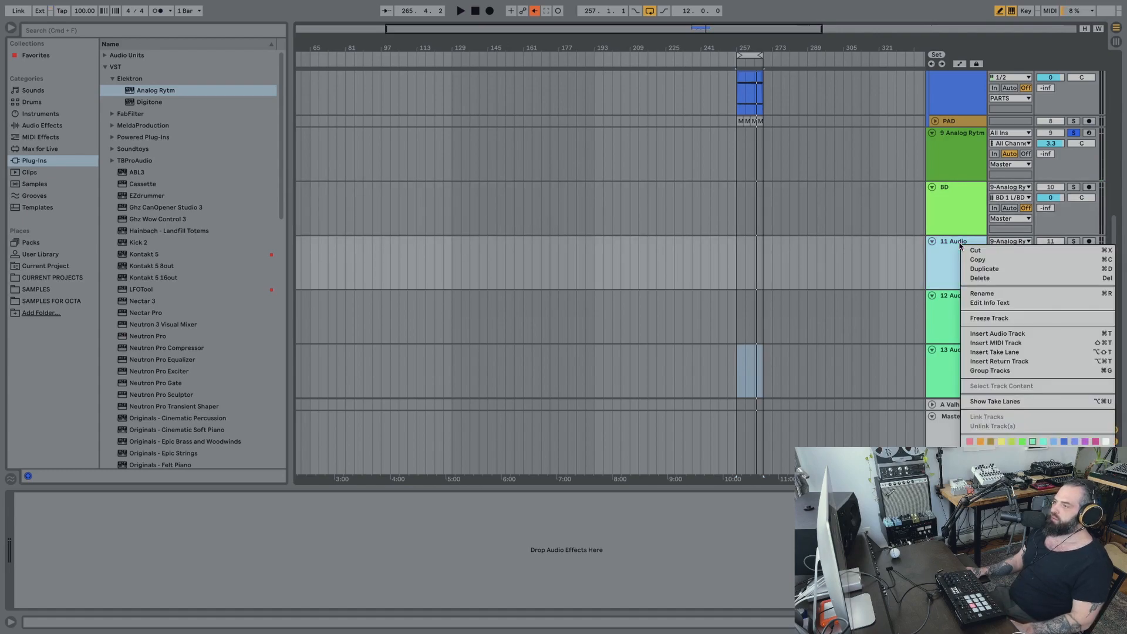
left_click(1019, 293)
type("imp")
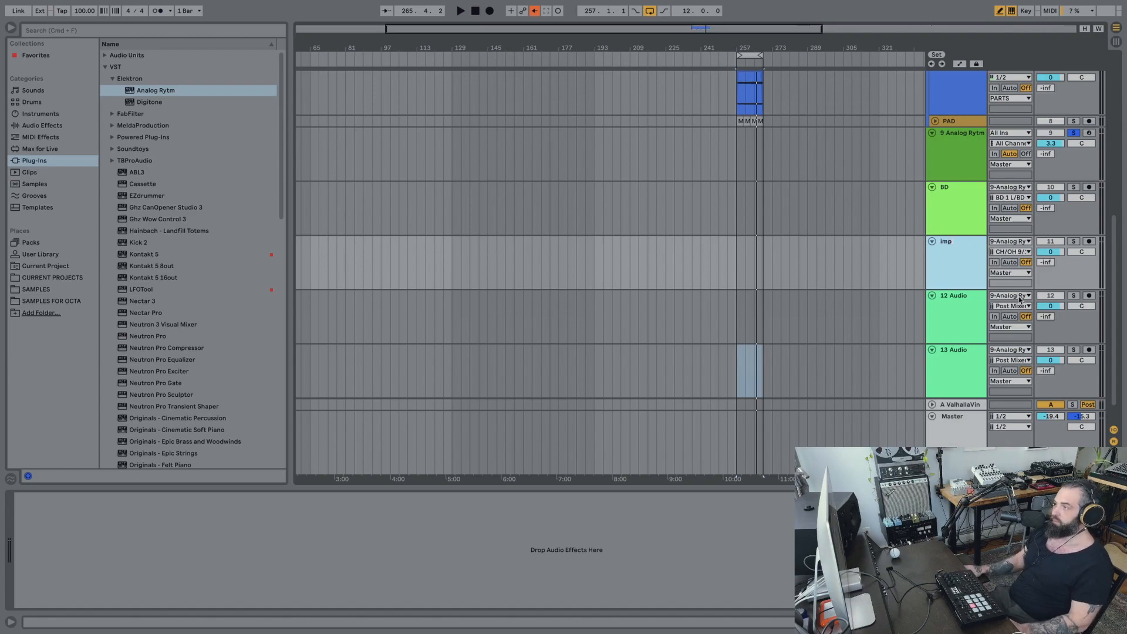
key("Return")
Set track 12's input channel to BT 5 L/BT 5 R of the Analog Rytm and rename the track shaker.
left_click(985, 310)
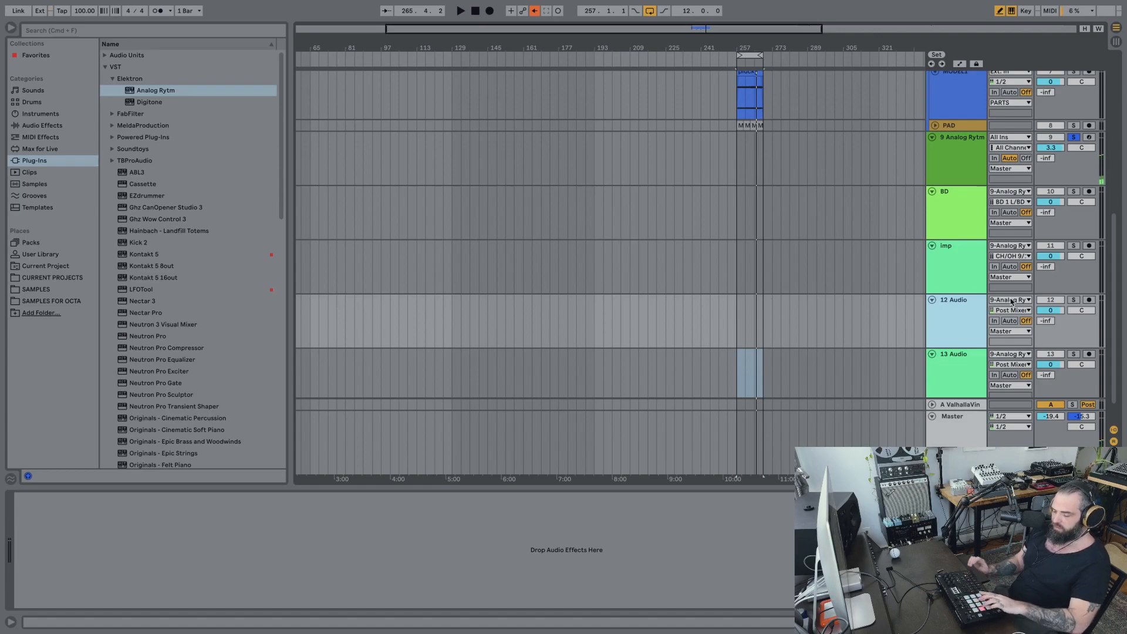
left_click(1007, 312)
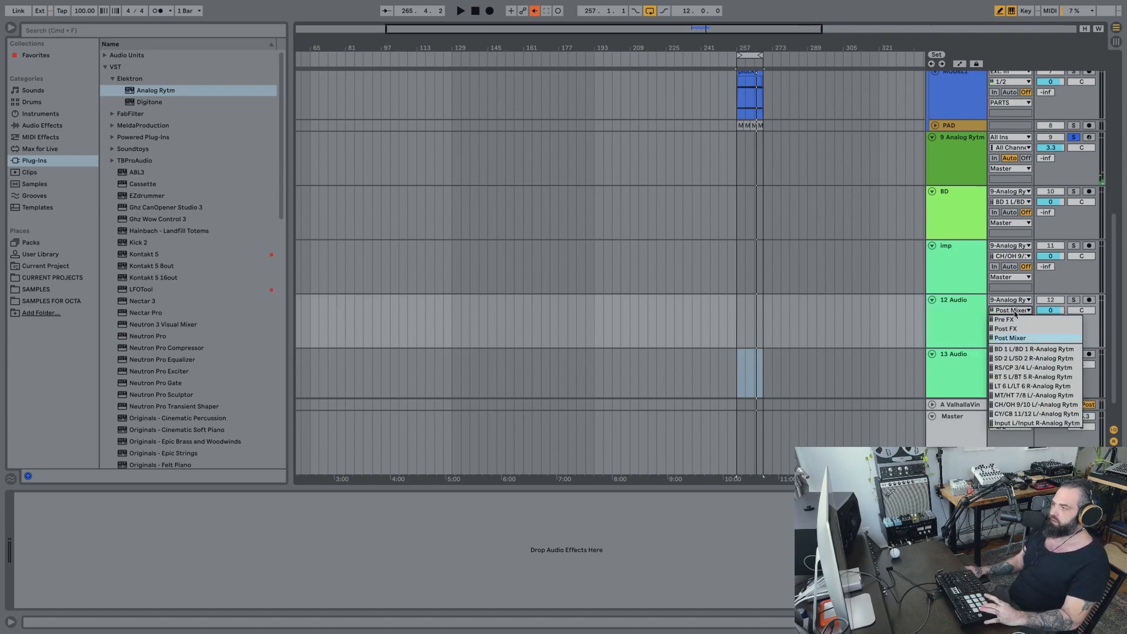
left_click(1018, 377)
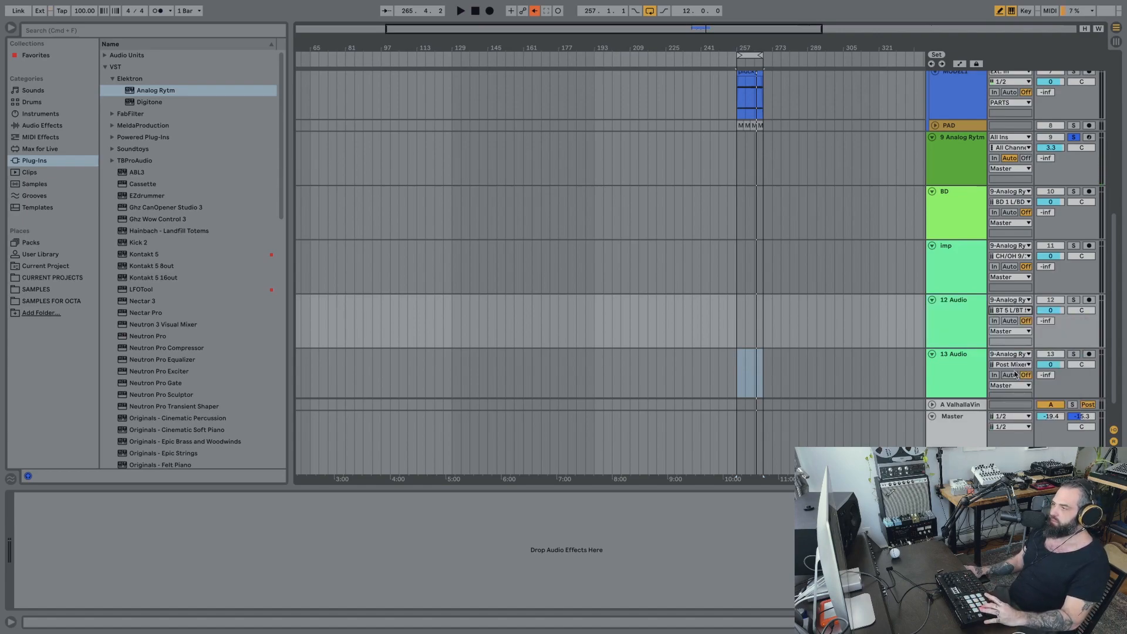
right_click(954, 303)
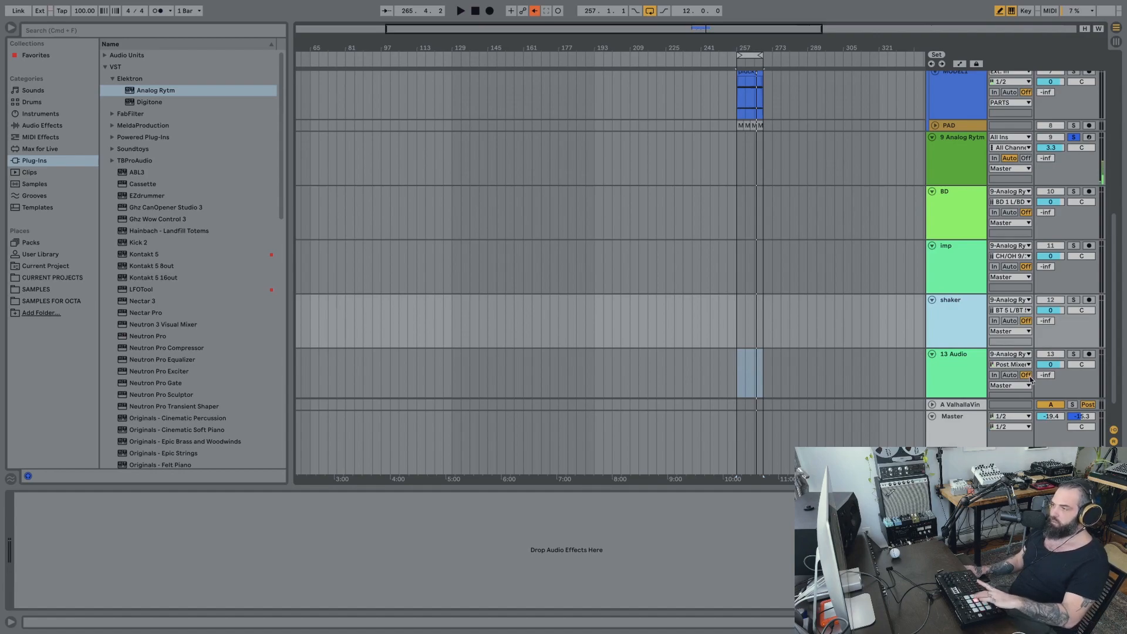
Set track 13's input channel to MT/HT 7/8 of the Analog Rytm and rename the track hh.
scroll(992, 386, "down", 2)
left_click(1014, 333)
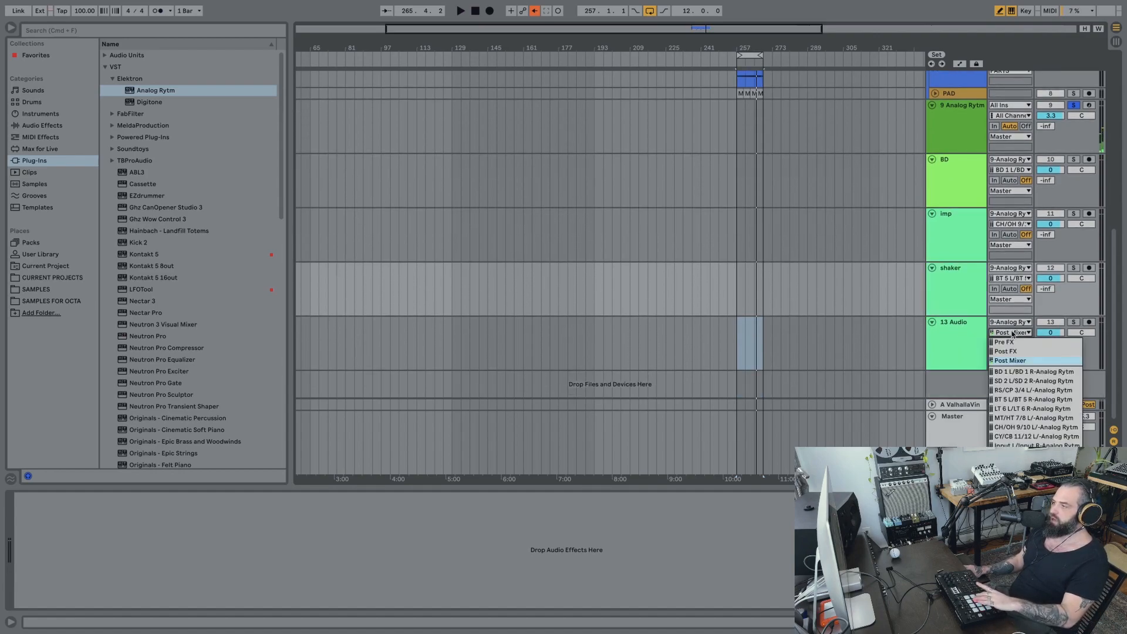
left_click(1017, 418)
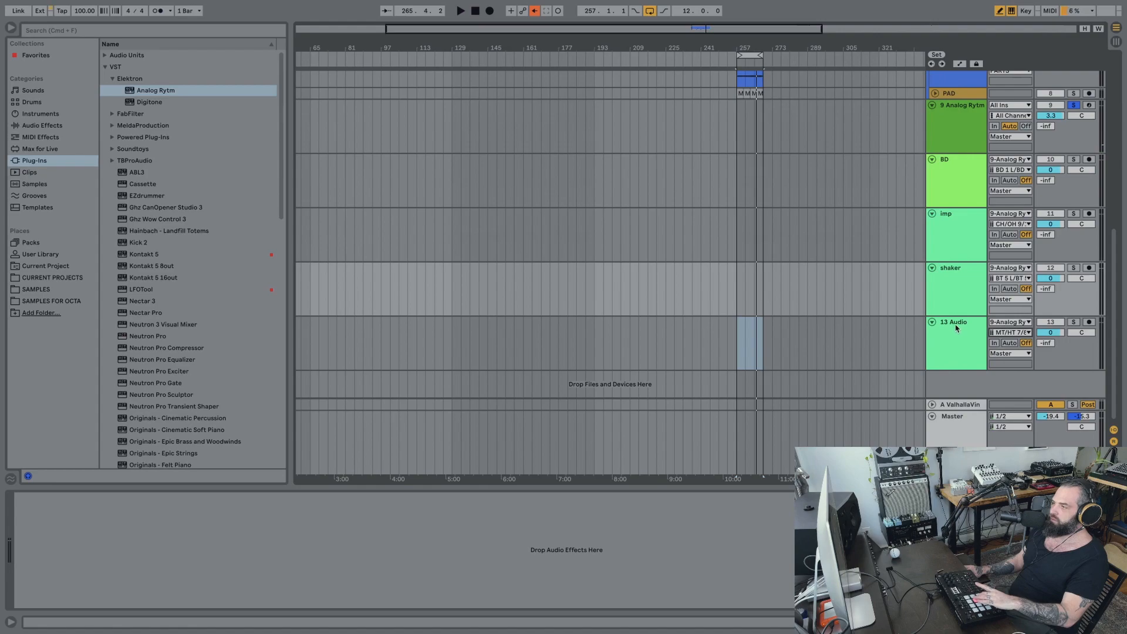
left_click(956, 328)
right_click(956, 326)
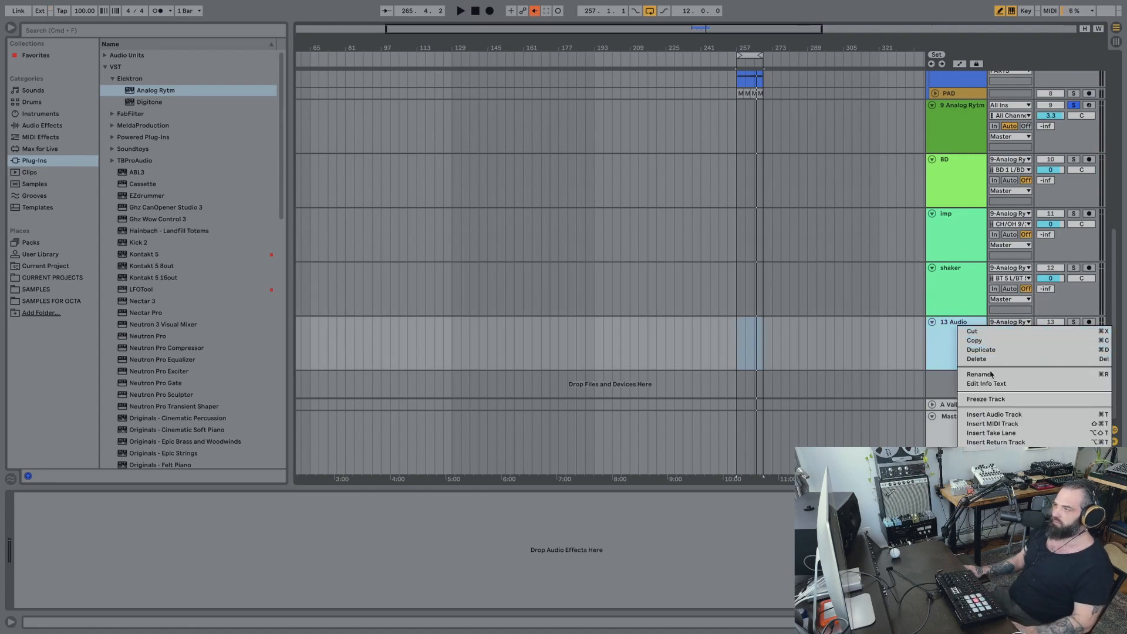
left_click(996, 377)
type("hh")
key("Return")
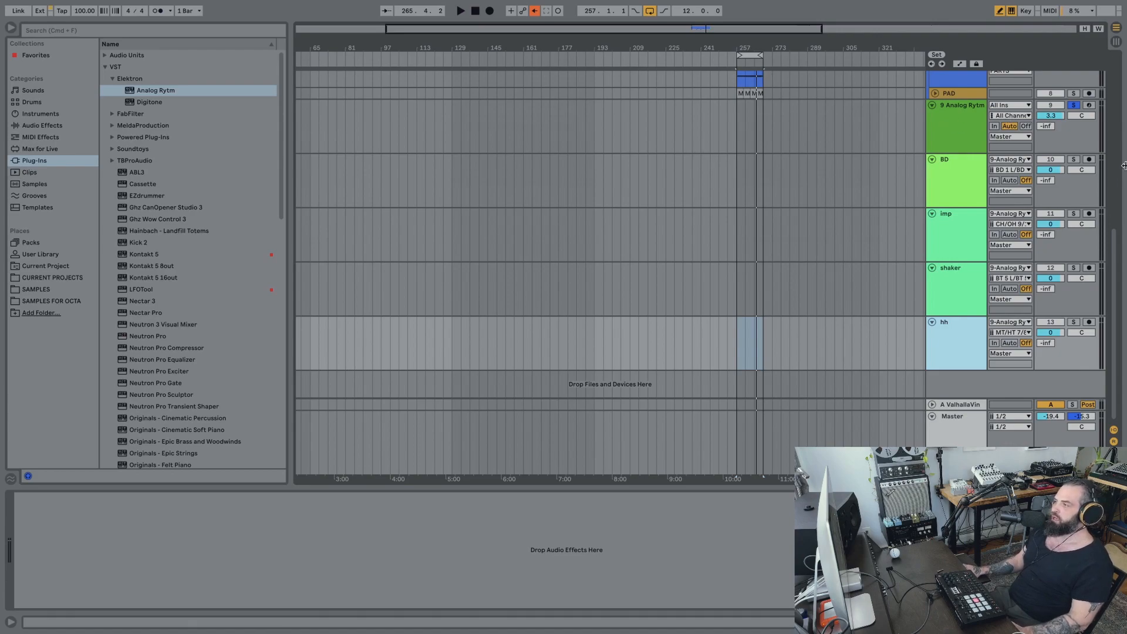
Arm the BD, imp, shaker and hh tracks for recording.
left_click(1090, 160)
left_click(1089, 213)
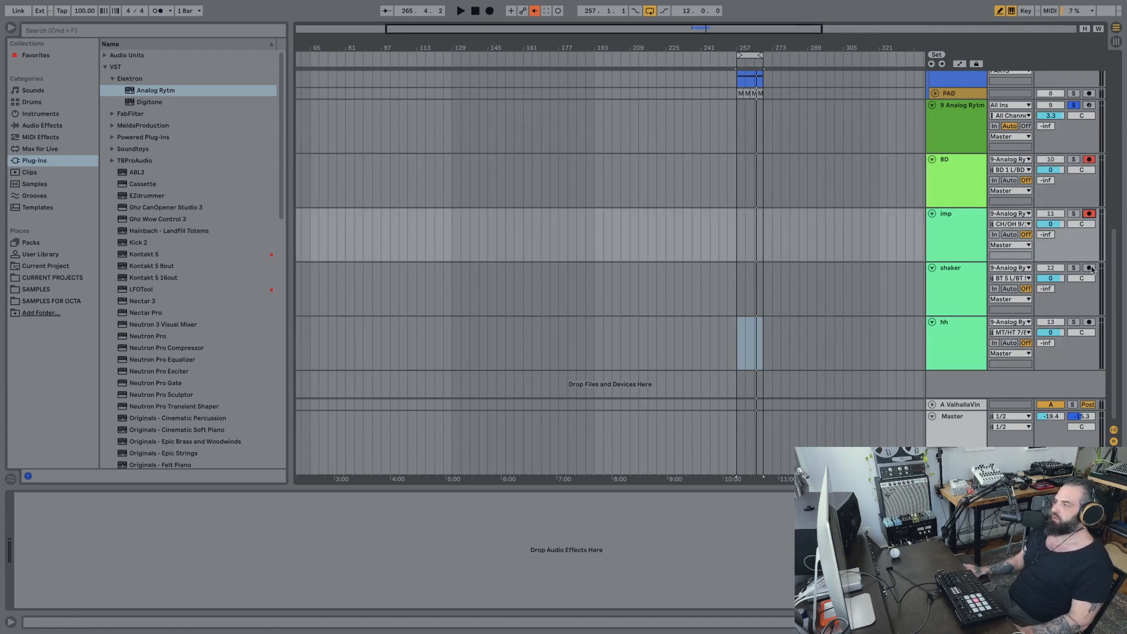
left_click(1089, 267)
left_click(1088, 322)
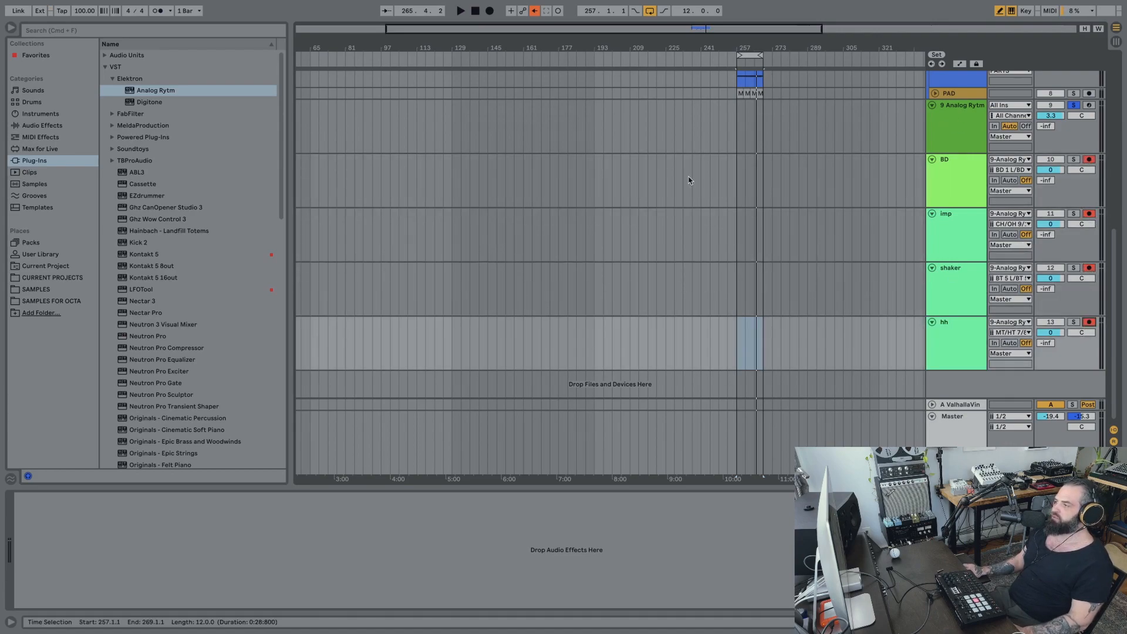
Record the armed tracks from bar 257 to just past bar 269, with automation arm and looping turned off.
left_click(739, 134)
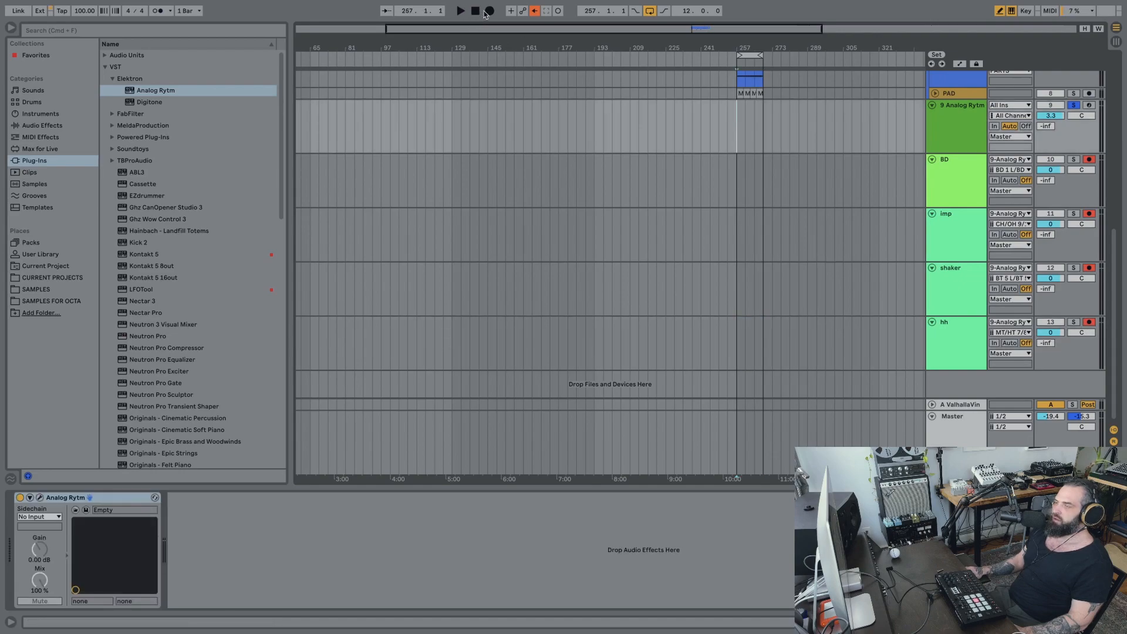
left_click(535, 11)
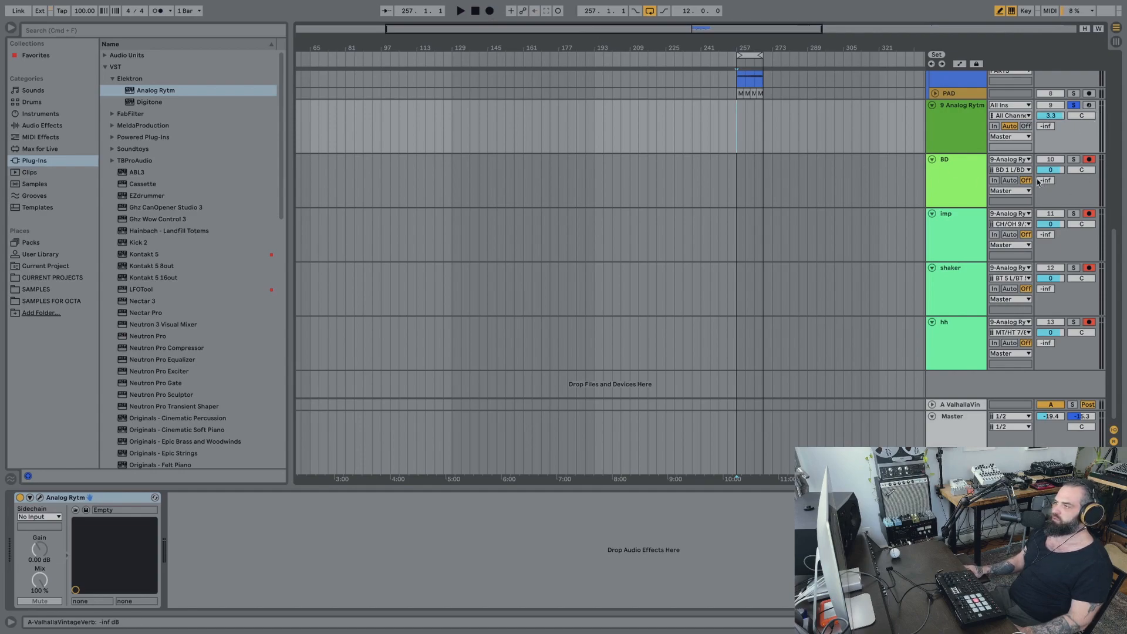
left_click(489, 11)
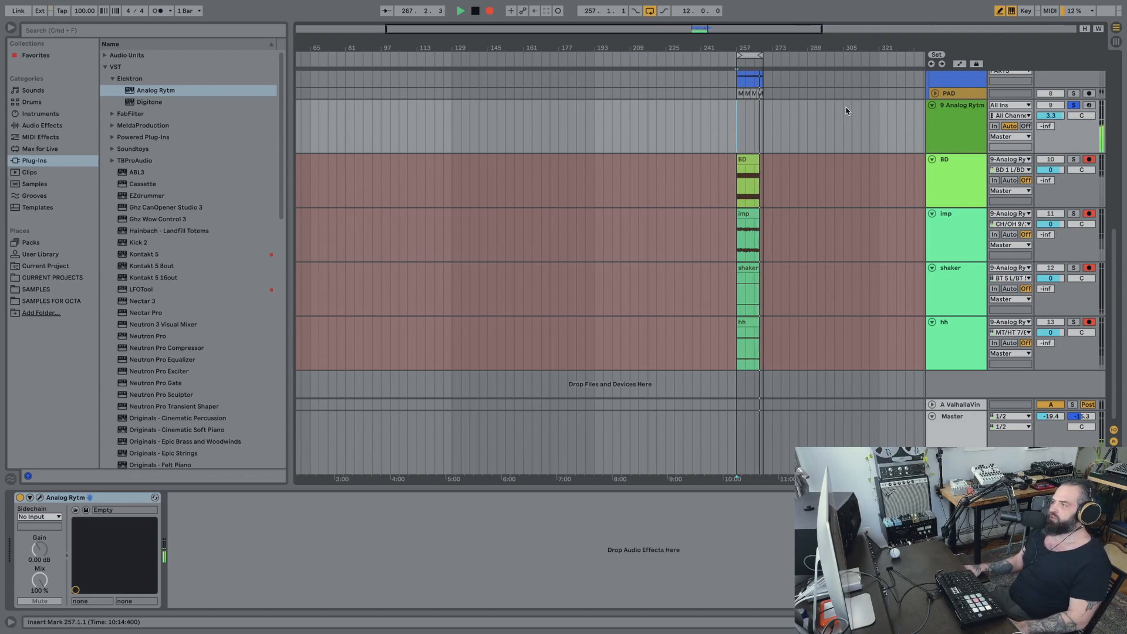
left_click(649, 12)
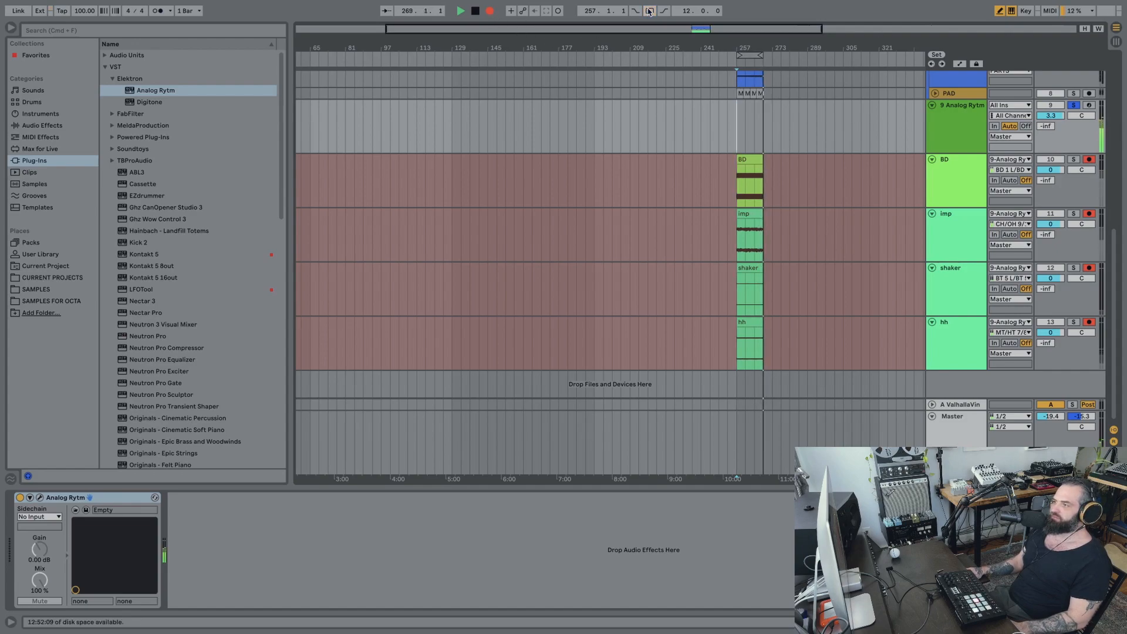
key("space")
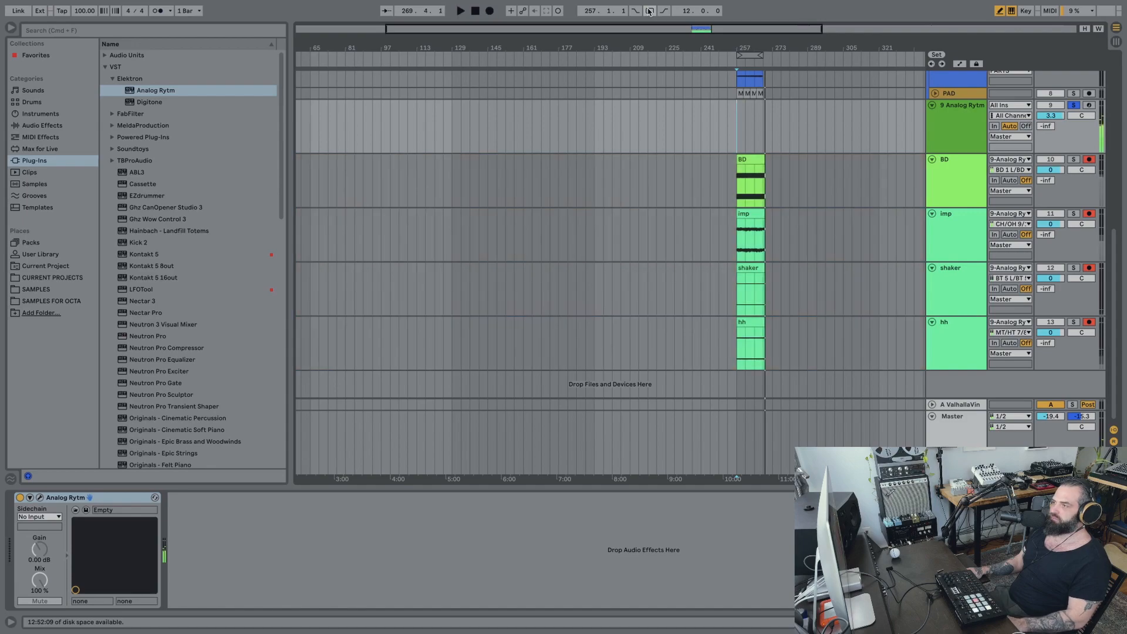
Trim the ends of the recorded BD, imp, shaker and hh clips to bar 269.
left_click(761, 159)
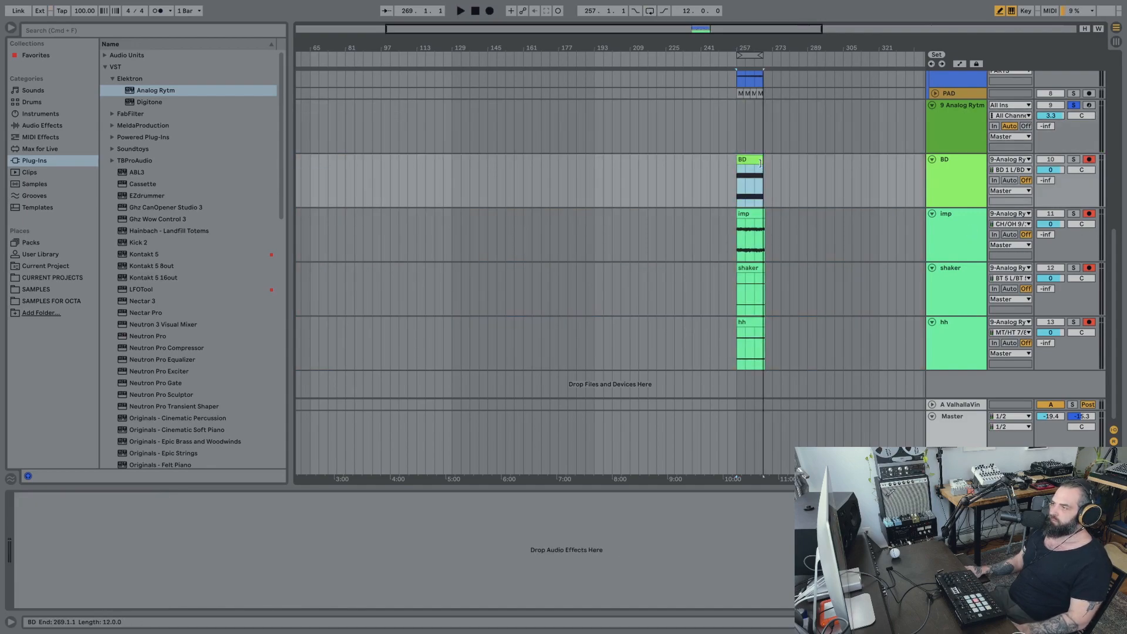
left_click(762, 222)
left_click(760, 268)
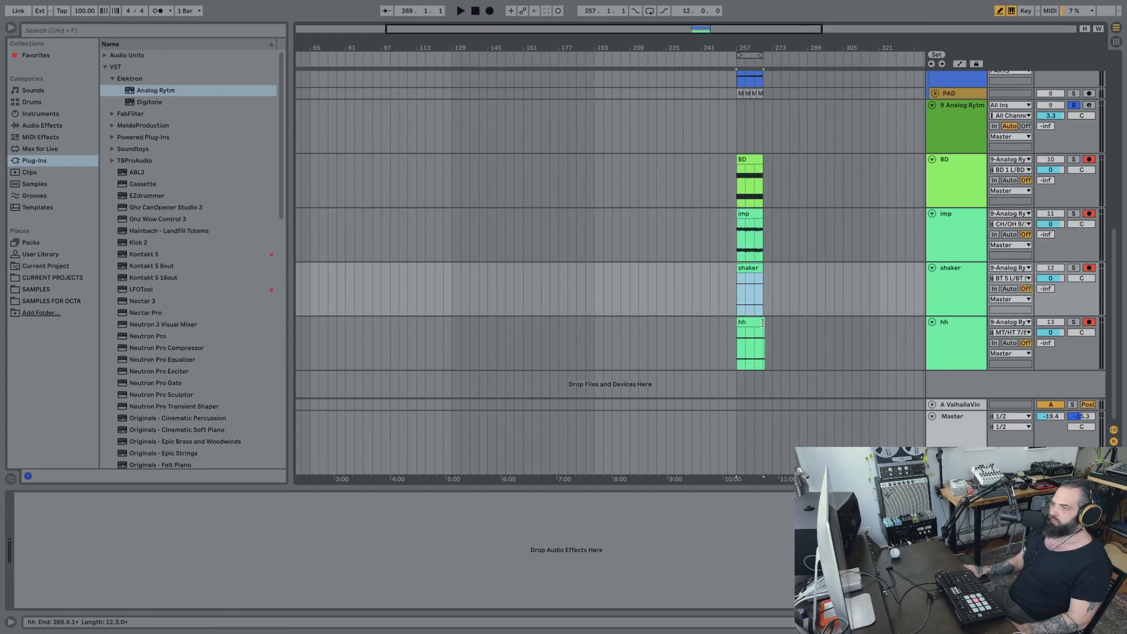
left_click_drag(763, 322, 760, 322)
Solo the shaker track and play back its recording from bar 261.
left_click_drag(724, 46, 699, 197)
scroll(697, 198, "right", 5)
left_click(792, 284)
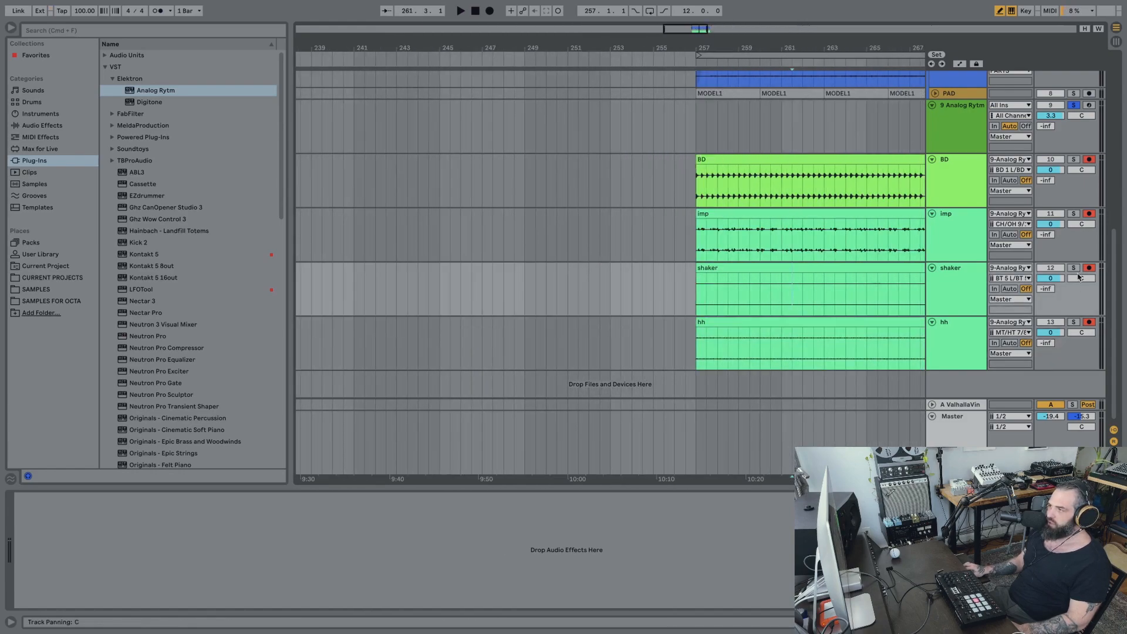
key("space")
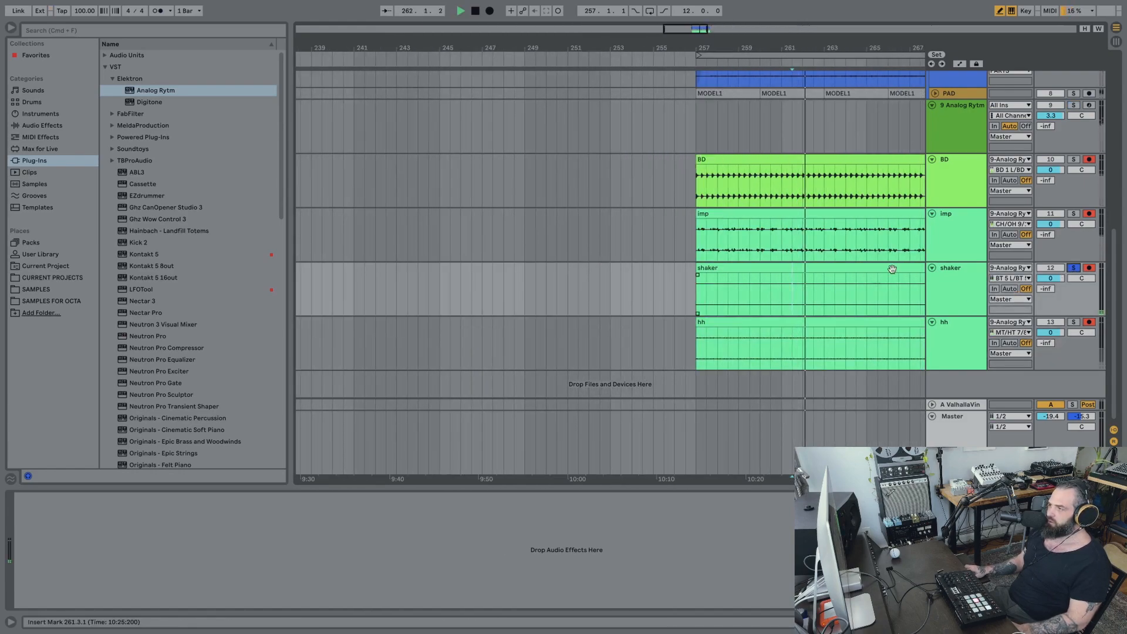
left_click(954, 274)
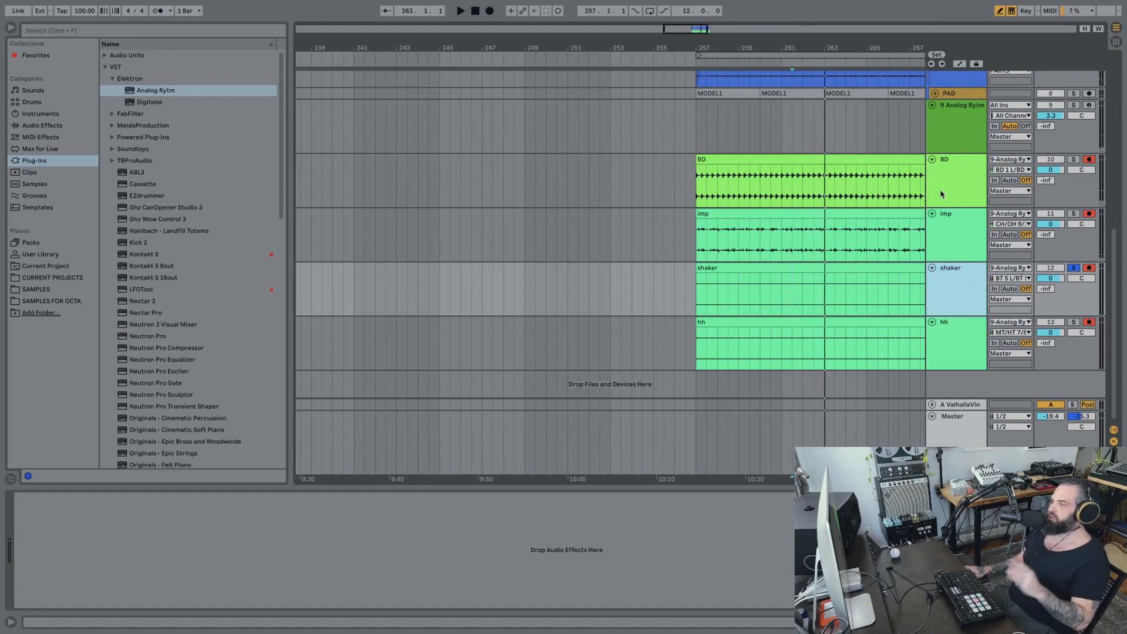
Raise the shaker clip's gain to 18.1 dB and play the clip from bar 257.
double_click(794, 269)
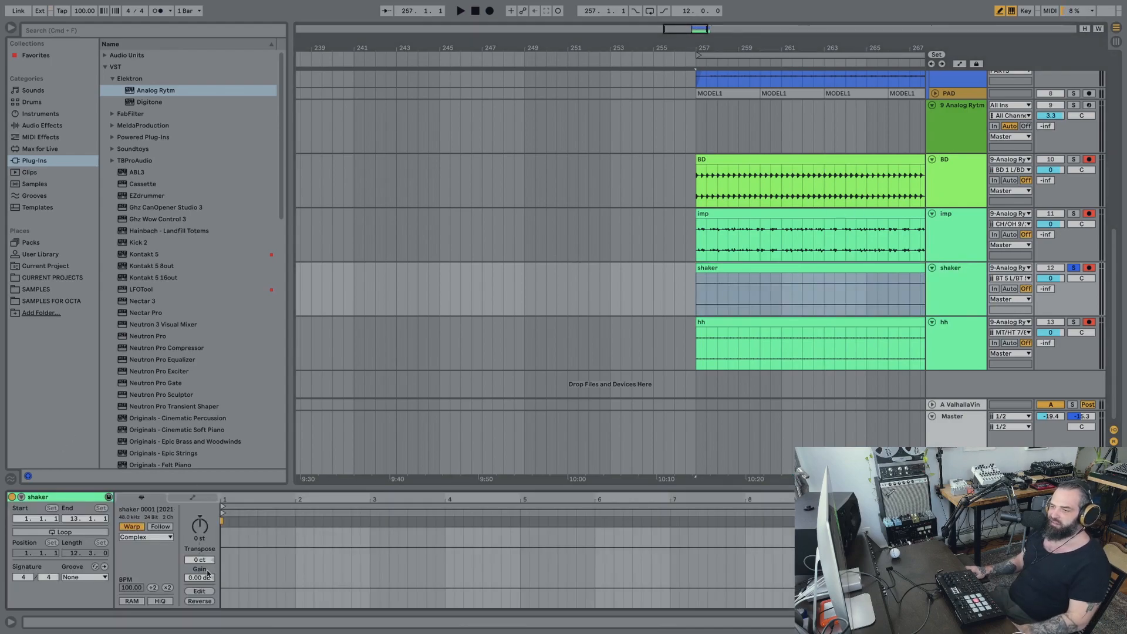
left_click_drag(200, 577, 200, 574)
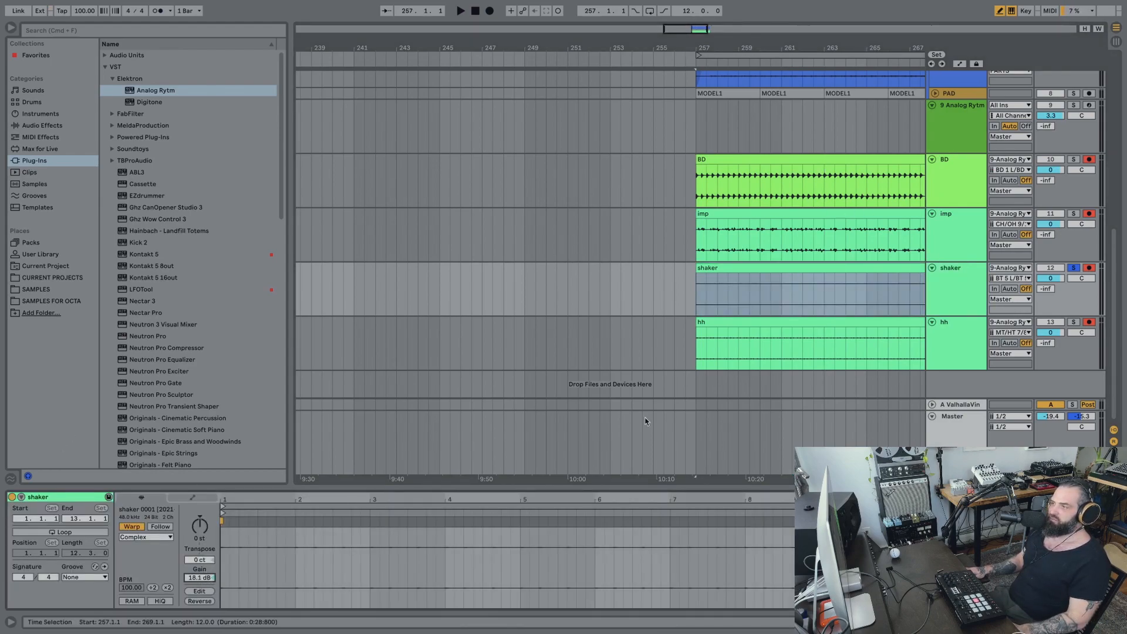
left_click(697, 295)
key("space")
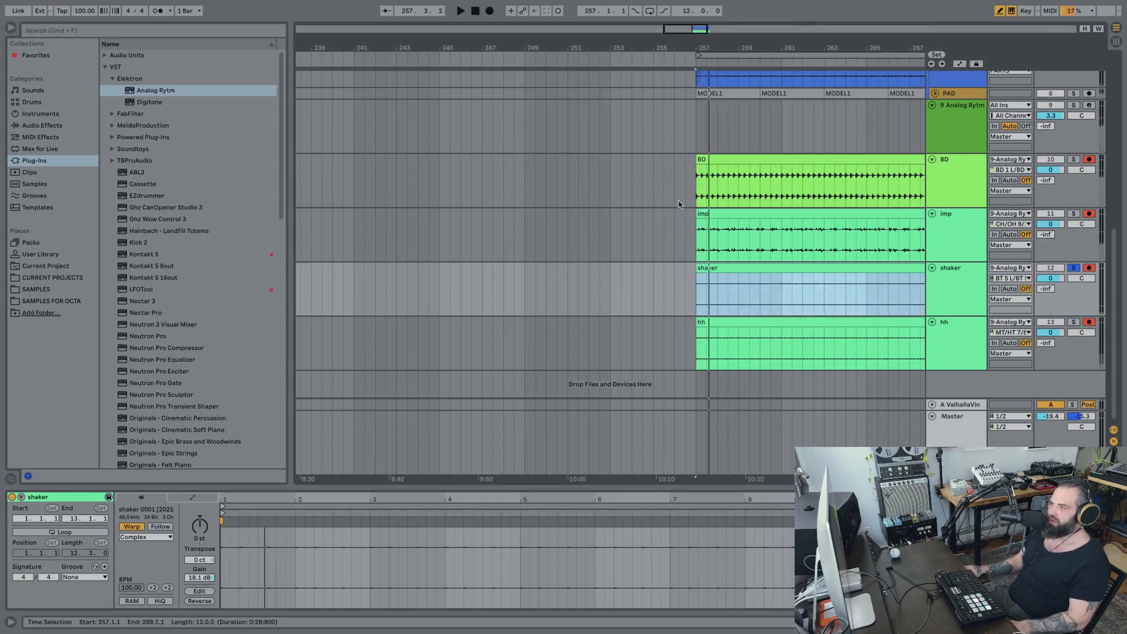
Colour the BD, imp, shaker and hh tracks and their recorded clips dark grey.
left_click(953, 162)
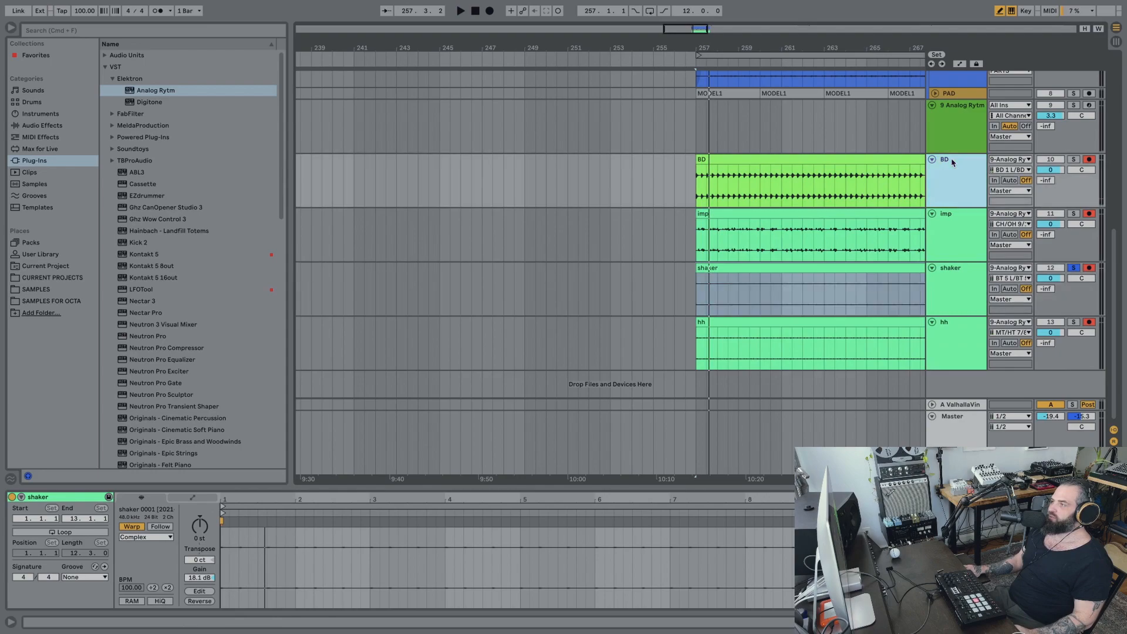
right_click(949, 331)
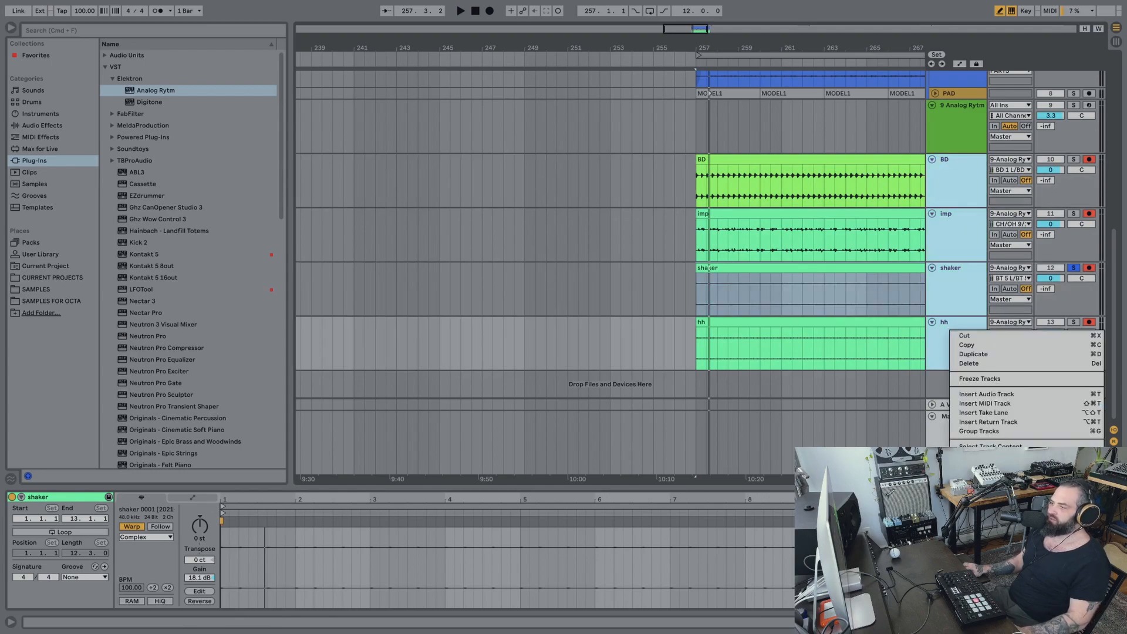
left_click(1093, 531)
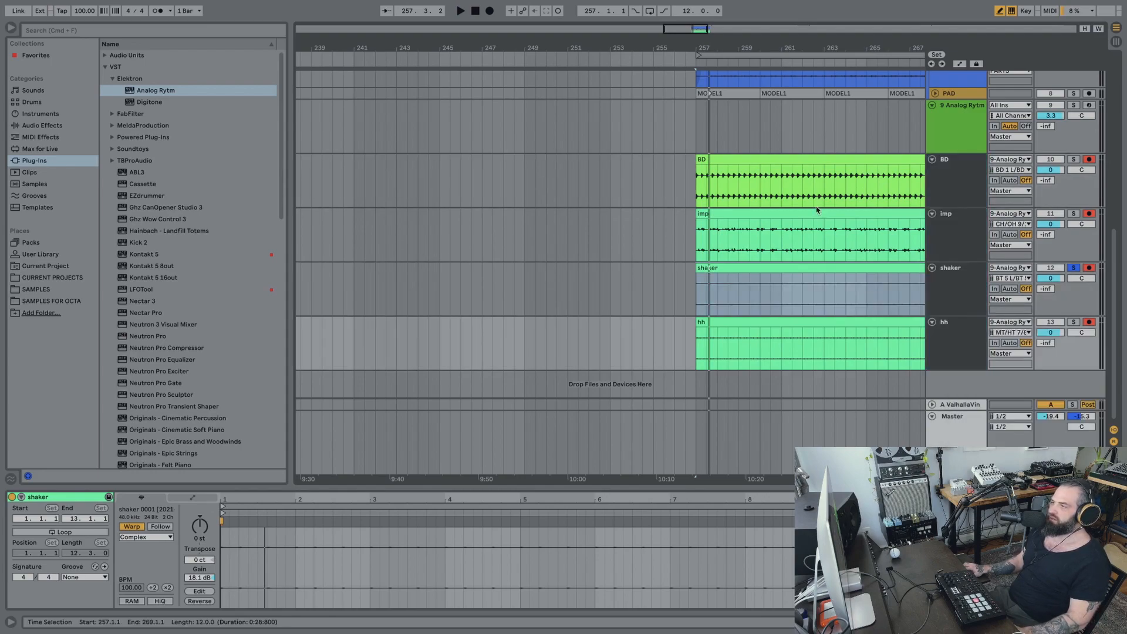
left_click(808, 160)
left_click(785, 323, "shift")
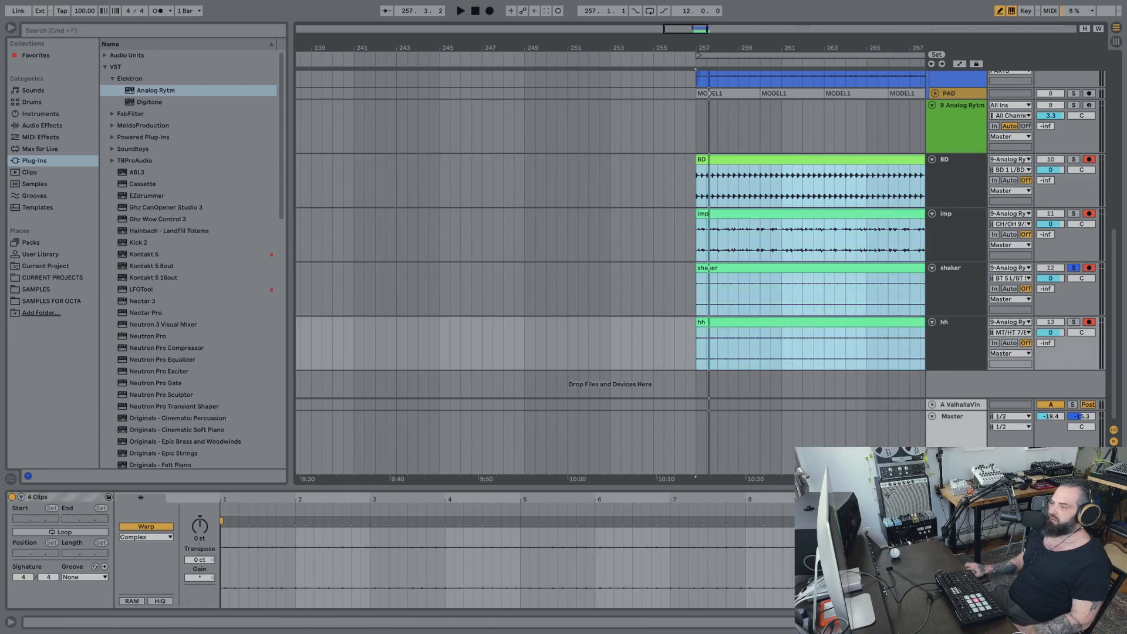
right_click(846, 323)
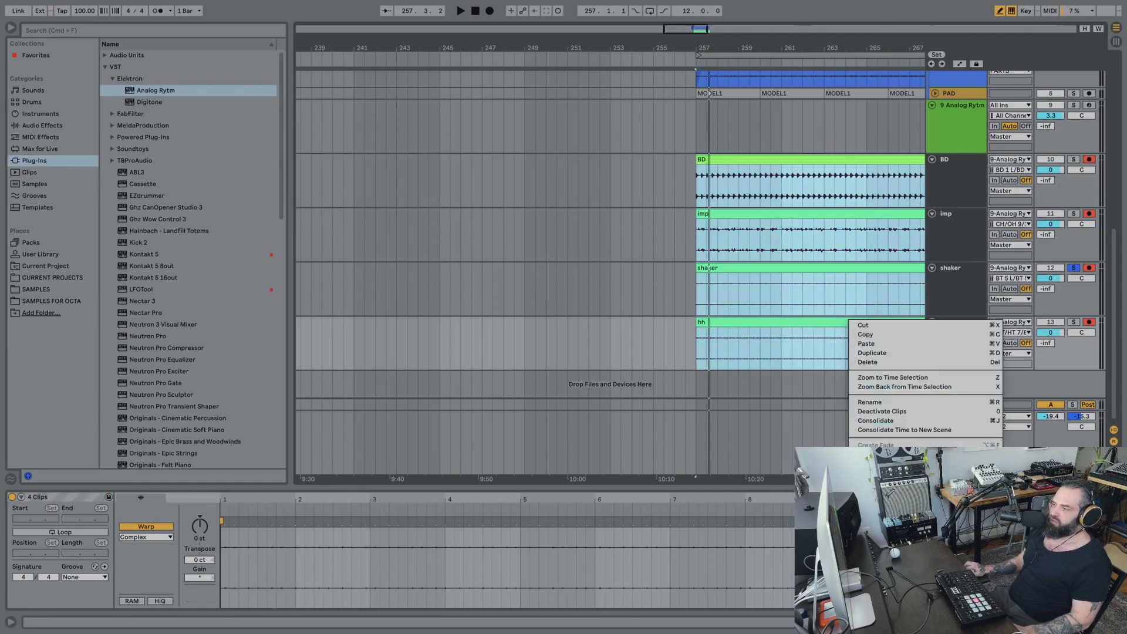
left_click(991, 593)
Delete the 9 Analog Rytm track and fold the BD, imp, shaker and hh tracks.
left_click(932, 160)
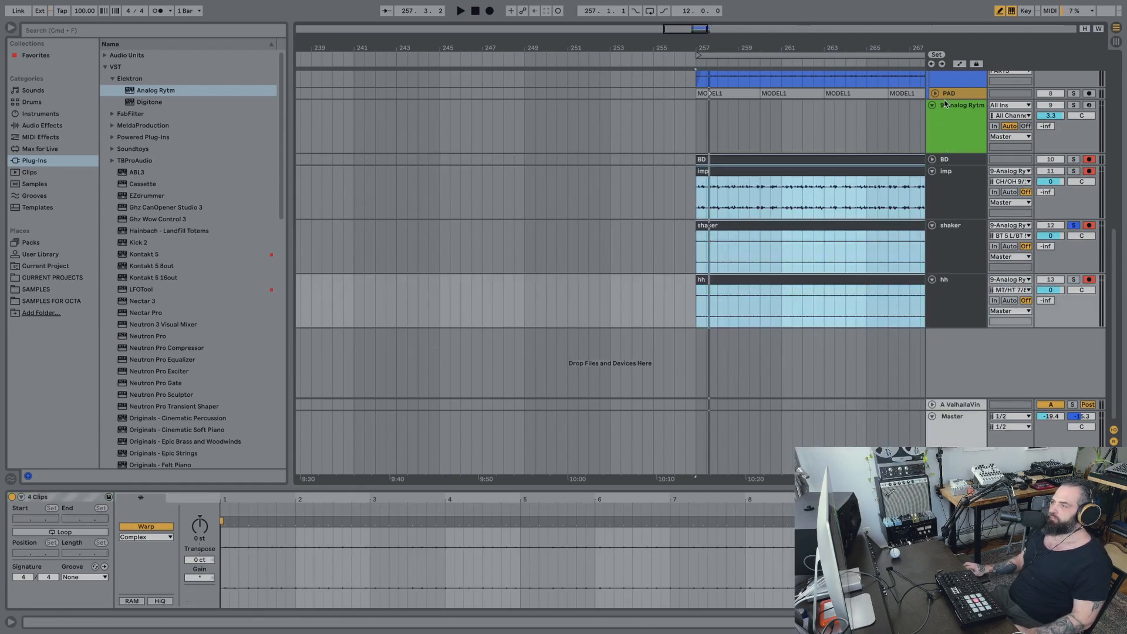
left_click(954, 109)
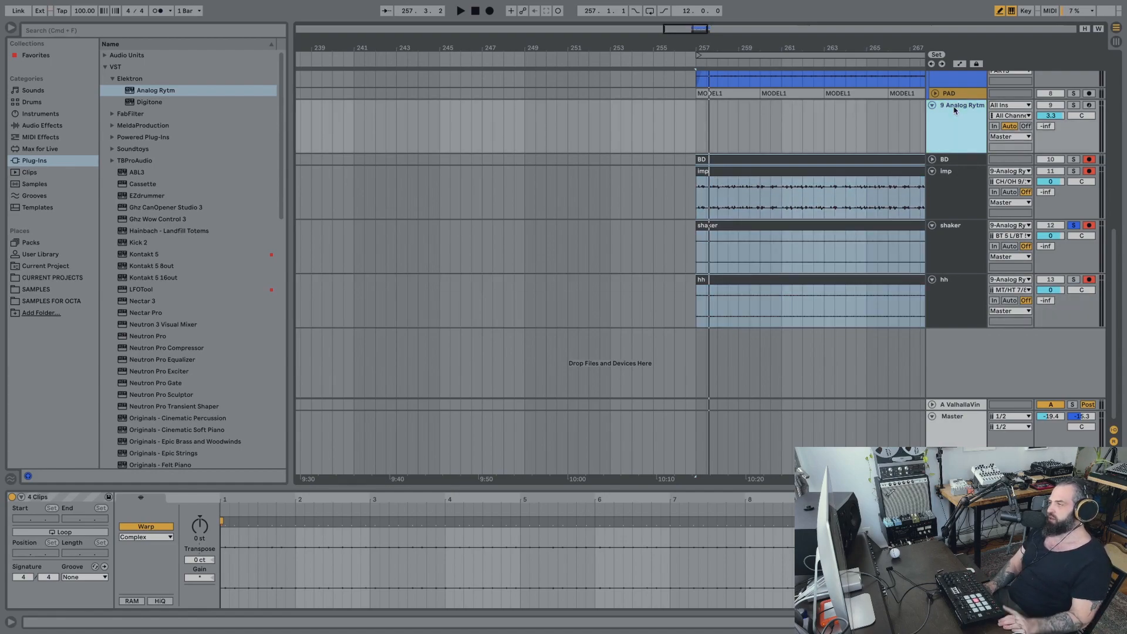
key("super+shift+g")
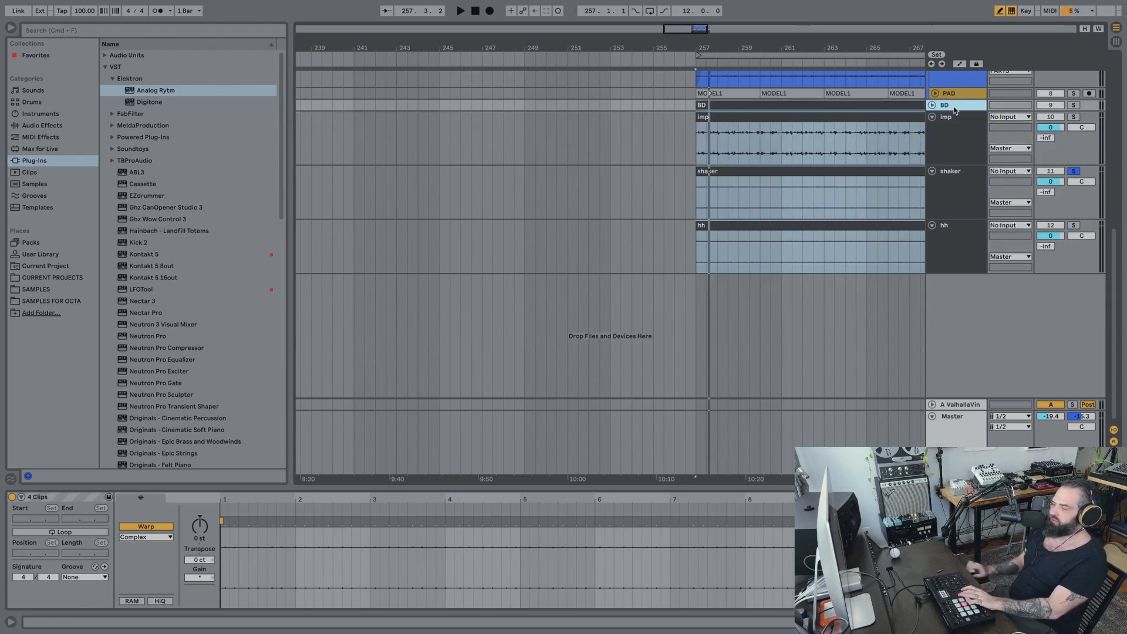
left_click(933, 117)
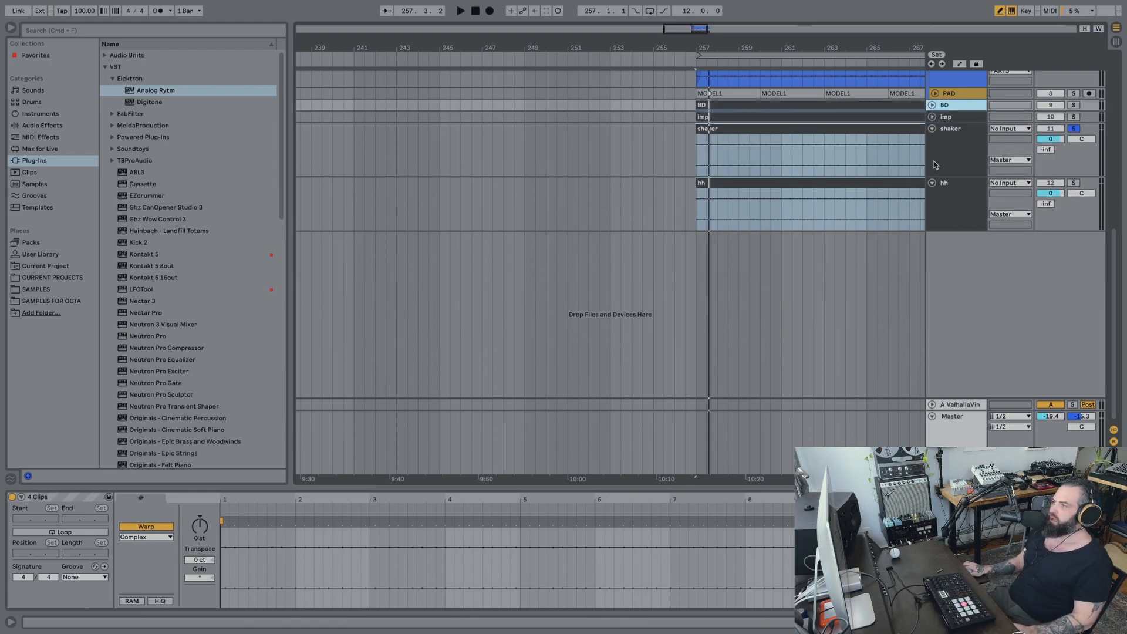
left_click(931, 128)
left_click(931, 141)
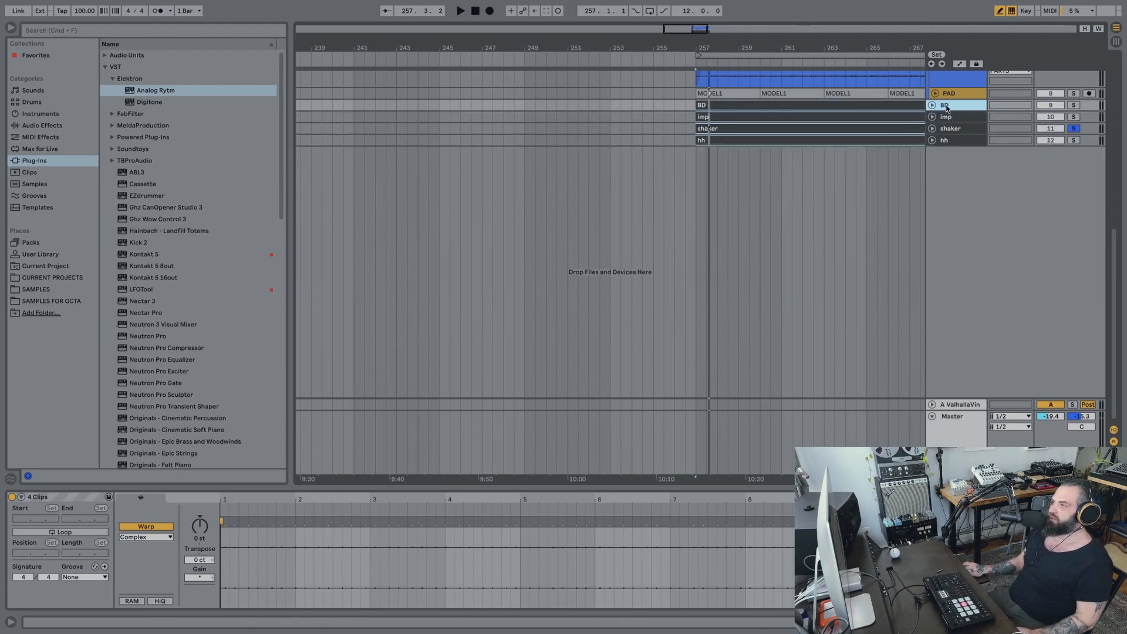
Group the BD, imp, shaker and hh tracks and fold the new group.
right_click(953, 142)
left_click(951, 108)
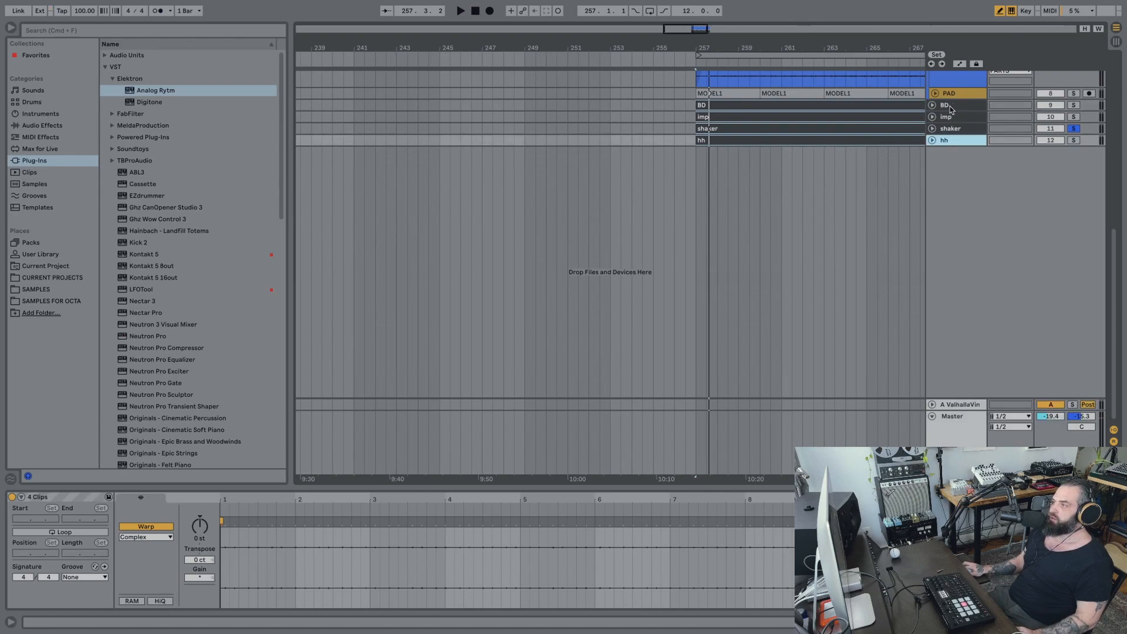
left_click(951, 106, "shift")
right_click(956, 142)
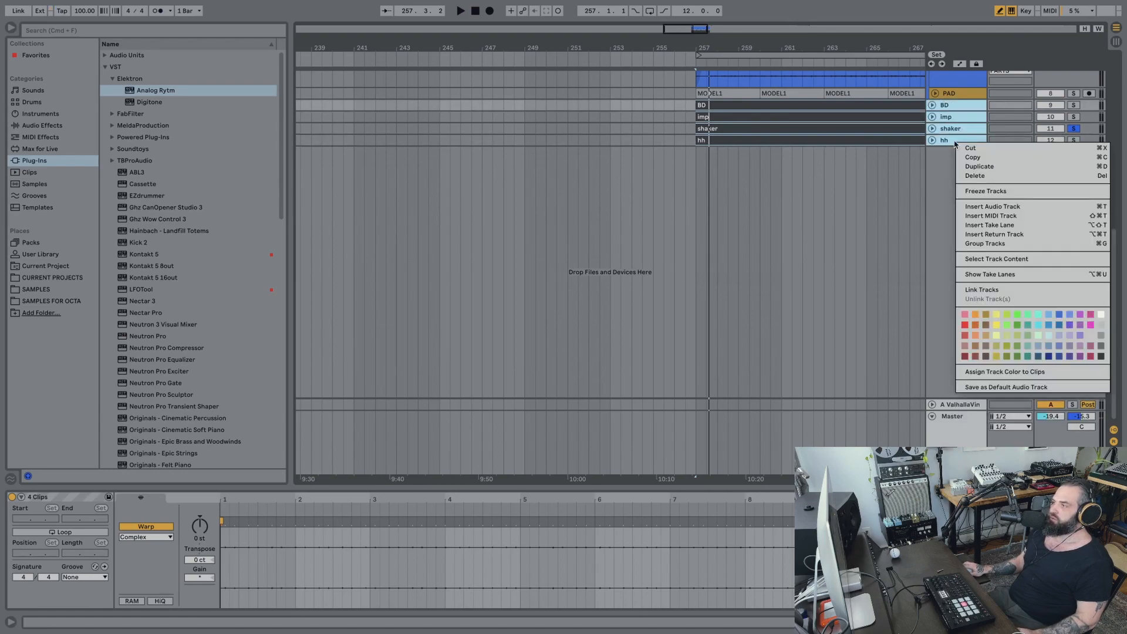
left_click(1016, 244)
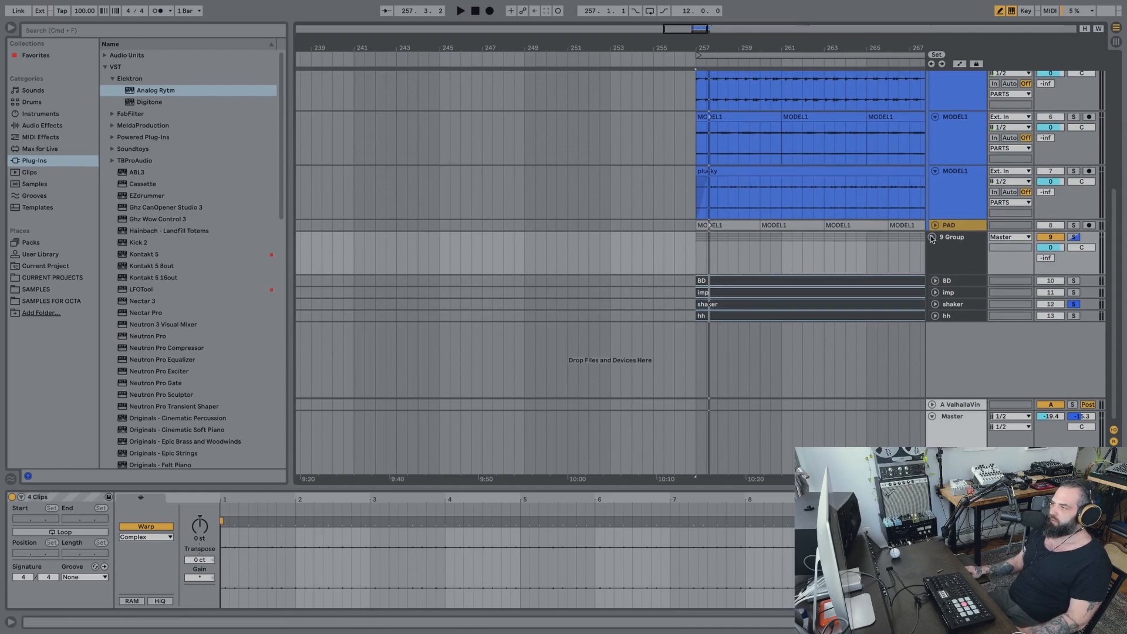
left_click(932, 237)
Hide the browser and fold the Master track to make room for the arrangement.
scroll(945, 235, "up", 3)
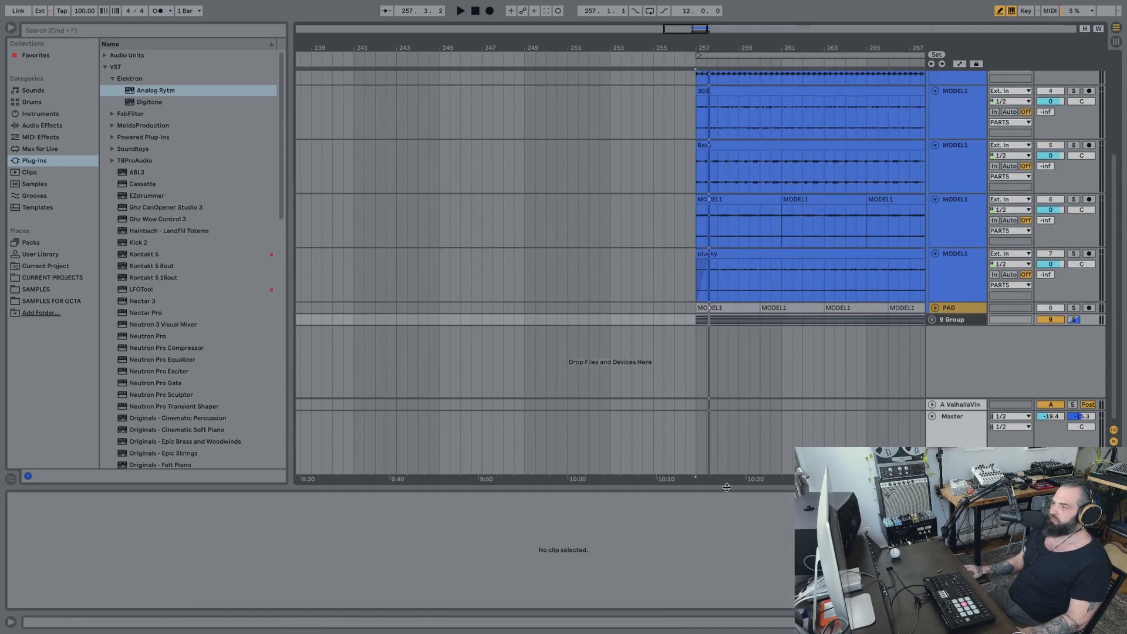
left_click(11, 28)
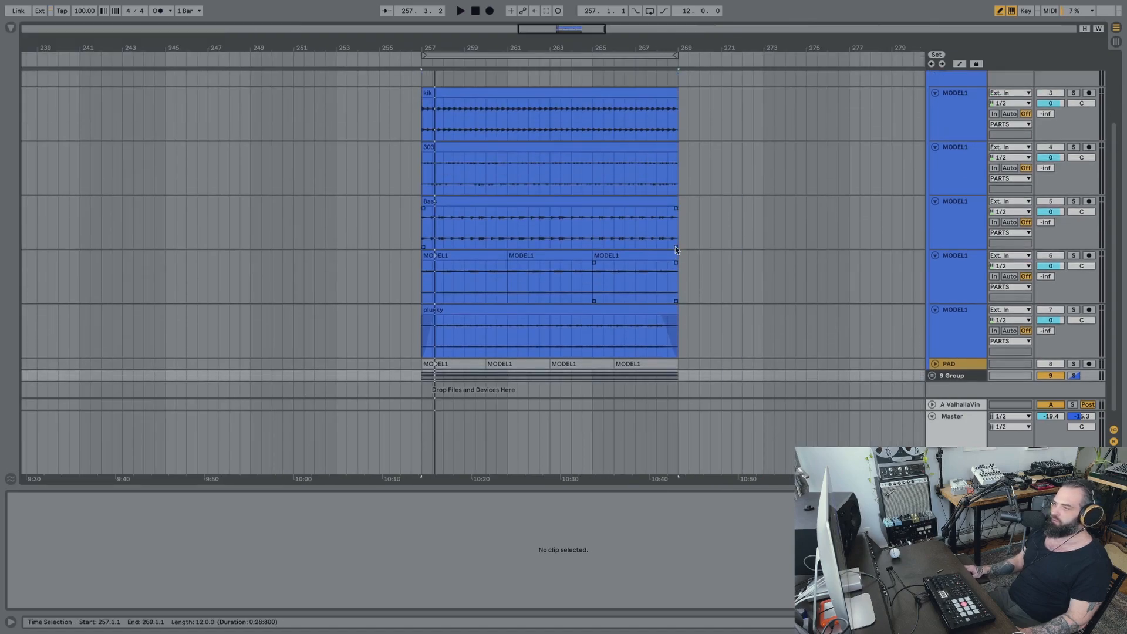
scroll(676, 249, "up", 1)
left_click(933, 417)
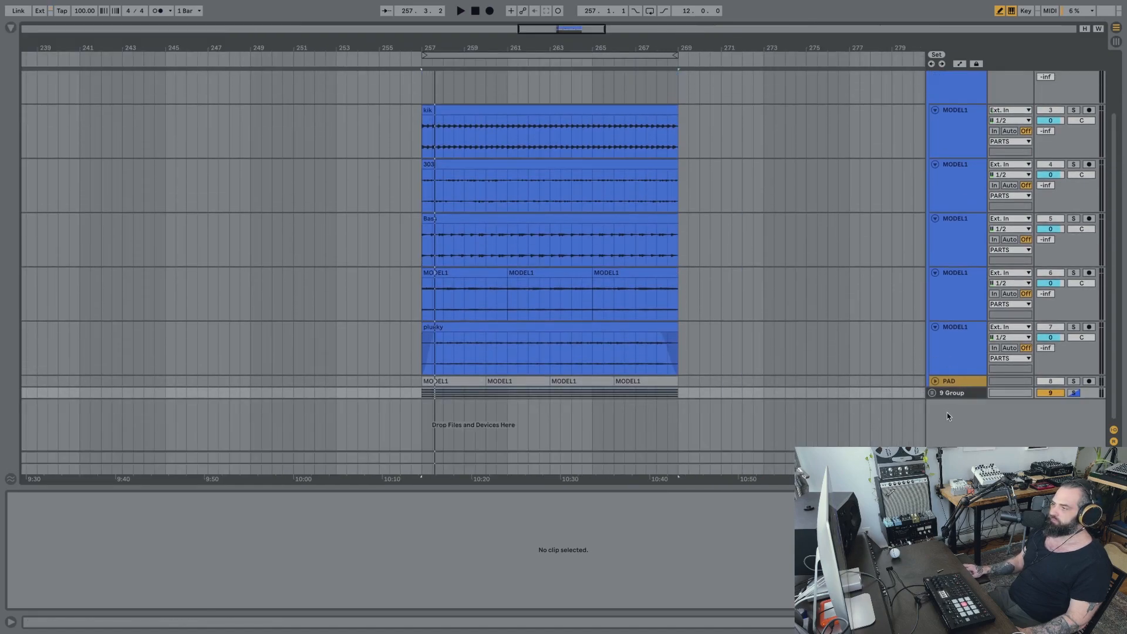
Move the folded drum group directly above the PARTS group and rename it DRUM.
scroll(951, 82, "up", 3)
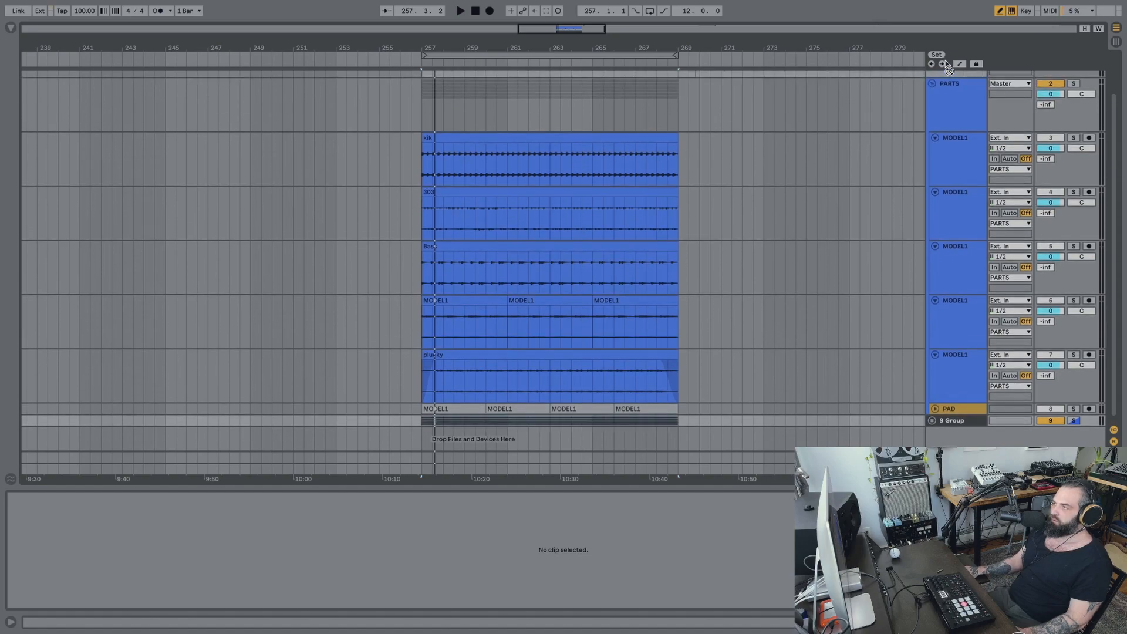
scroll(947, 67, "up", 2)
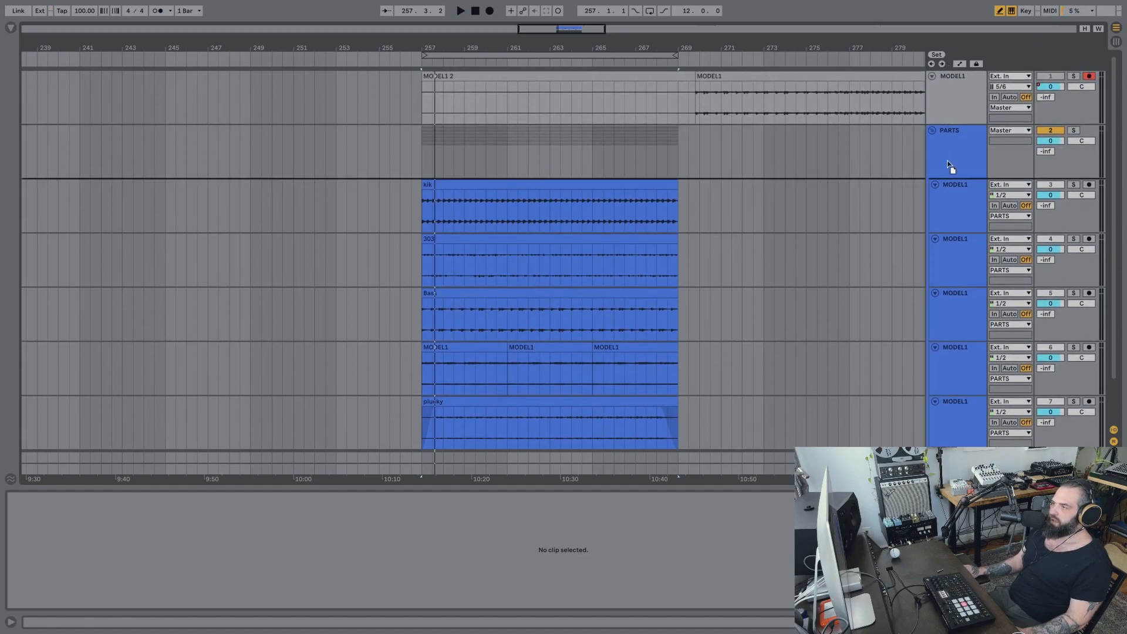
key("super+g")
right_click(953, 134)
left_click(975, 183)
type("DRU")
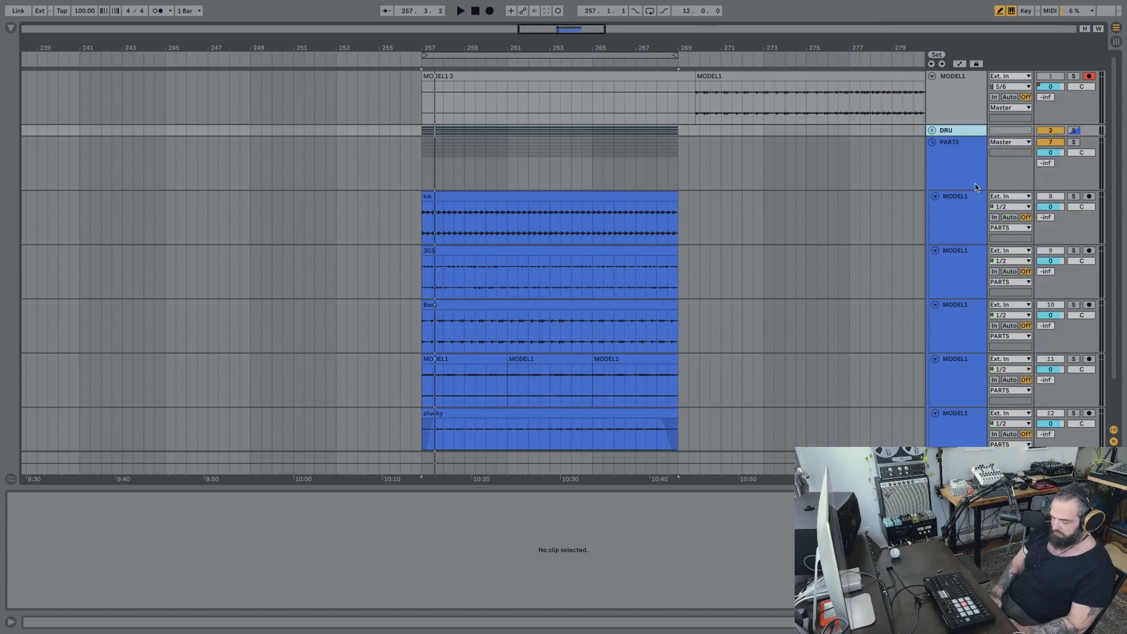
Rename the MODEL1 track that holds the kik clip as KIK.
left_click(948, 206)
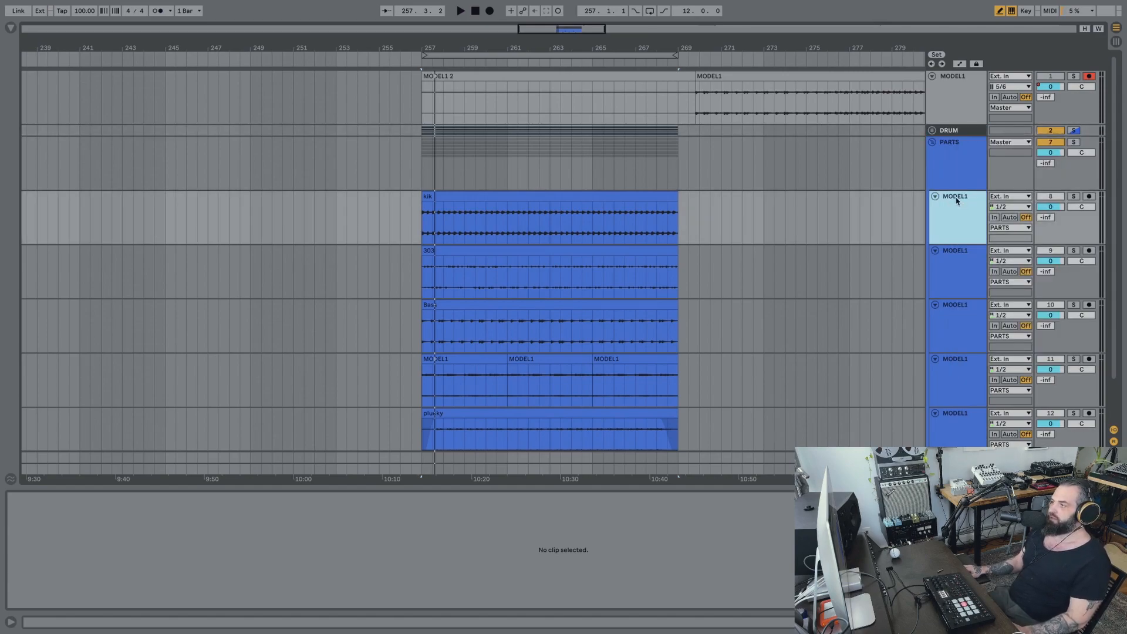
right_click(956, 200)
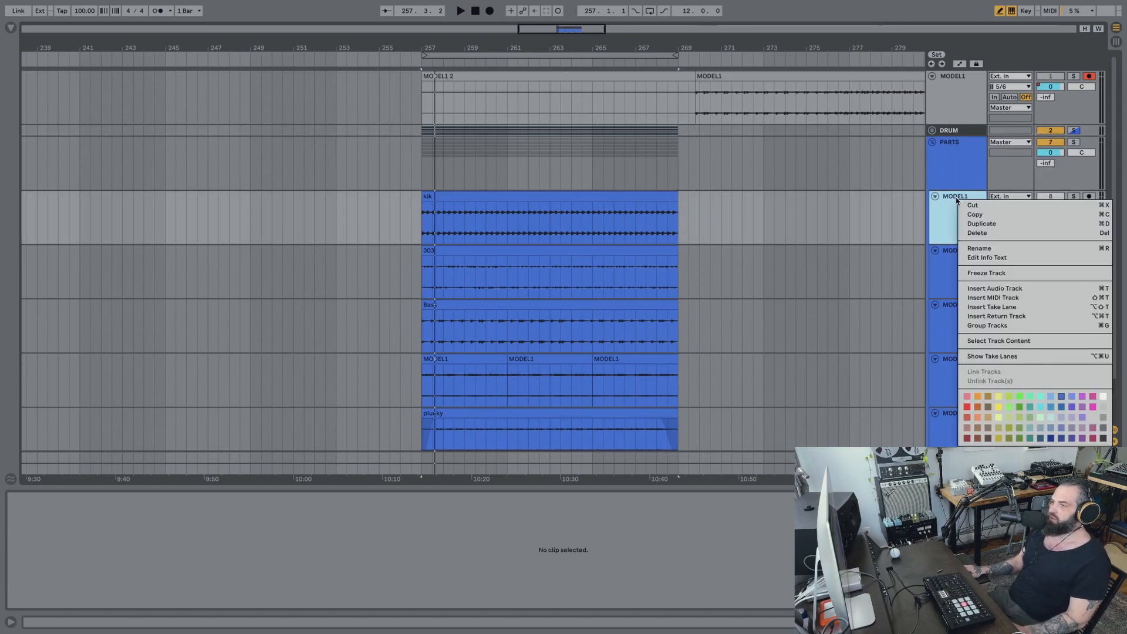
left_click(993, 249)
type("KIK")
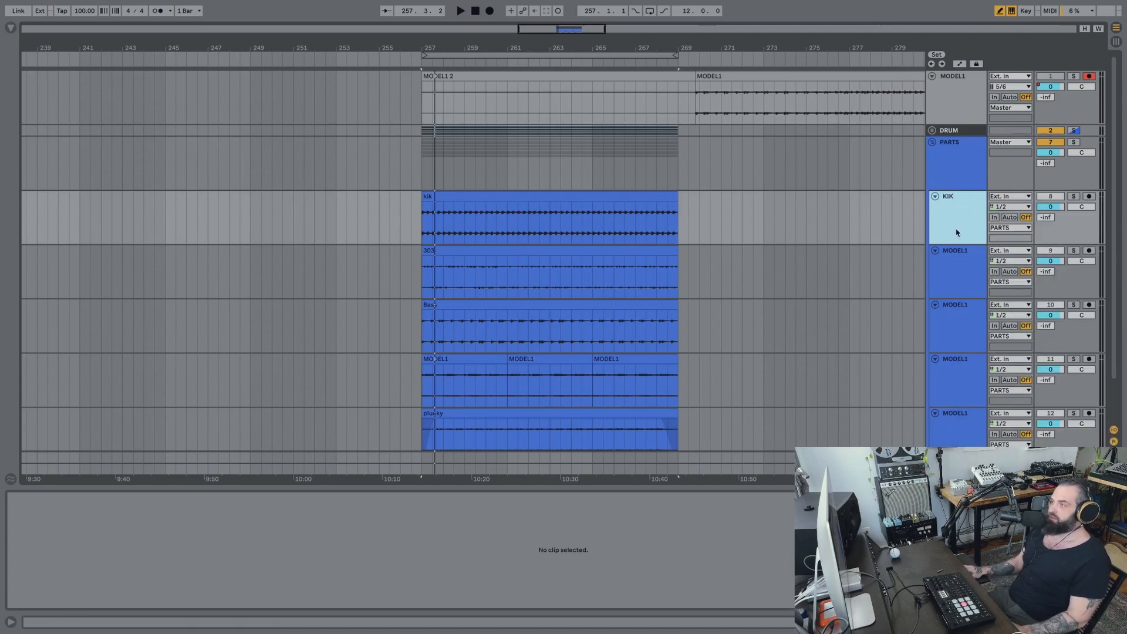
mouse_move(956, 214)
left_mouse_down()
mouse_move(952, 134)
mouse_move(946, 218)
left_mouse_up()
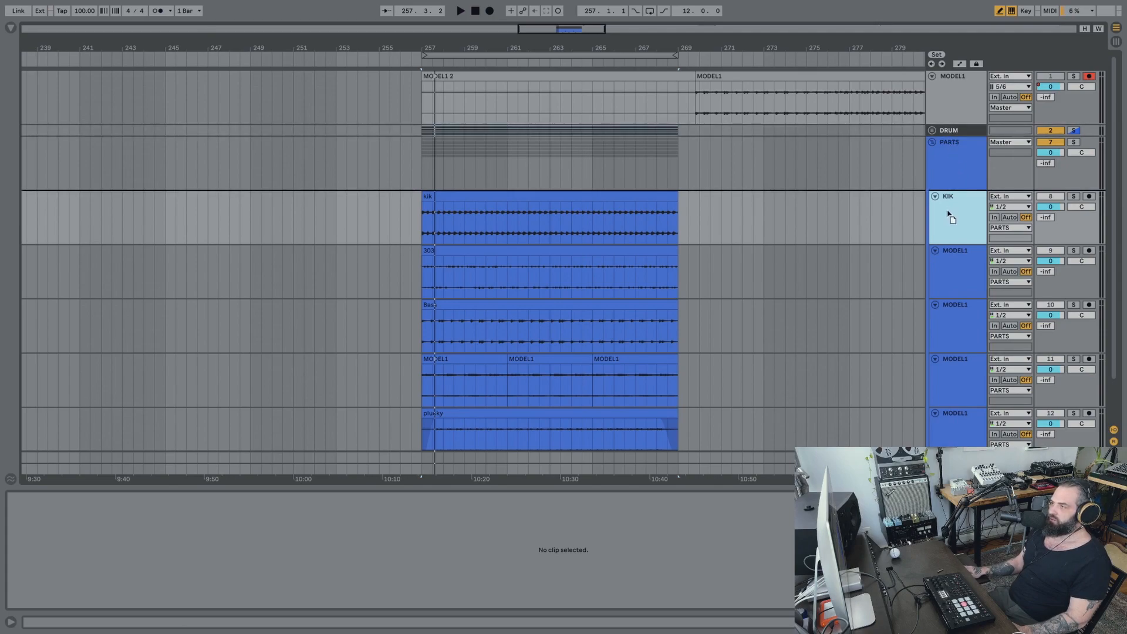
Shift only the kik clip slightly earlier so its kick onset sits closer to the 257.2 grid line.
left_click_drag(397, 36, 398, 134)
scroll(427, 150, "right", 10)
left_click_drag(754, 48, 754, 93)
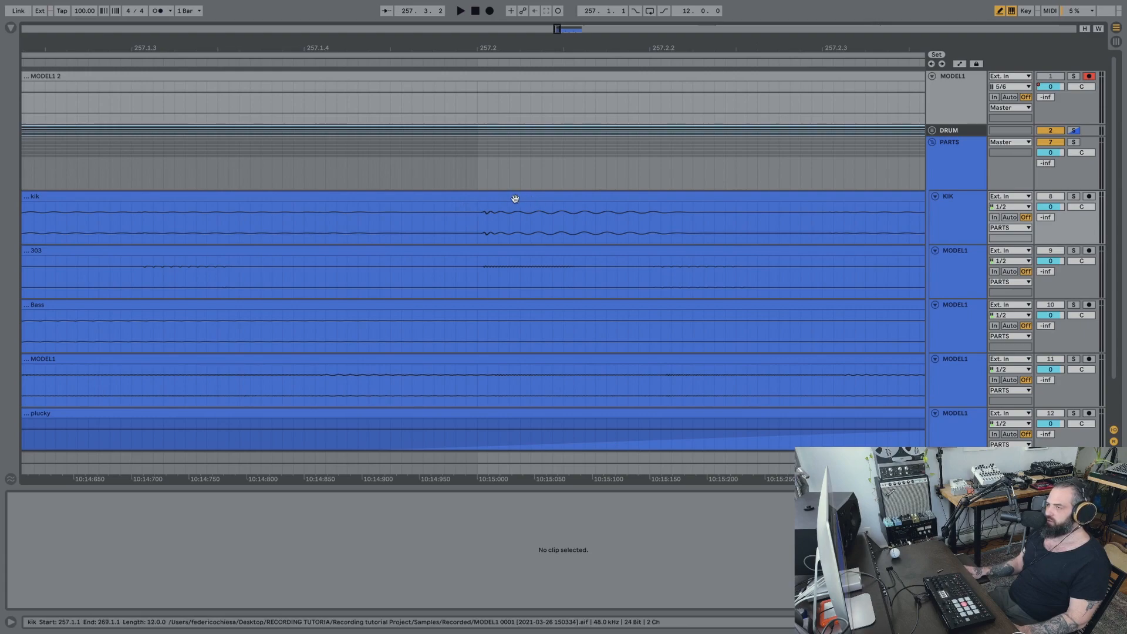
left_click_drag(463, 47, 463, 64)
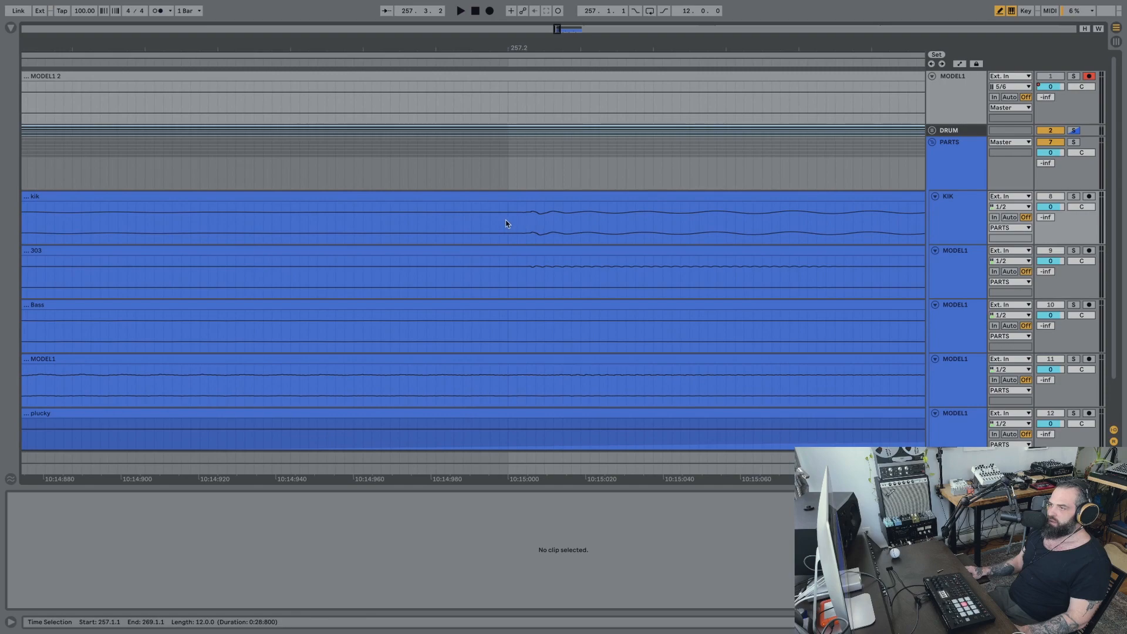
left_click(528, 195)
scroll(528, 194, "down", 2)
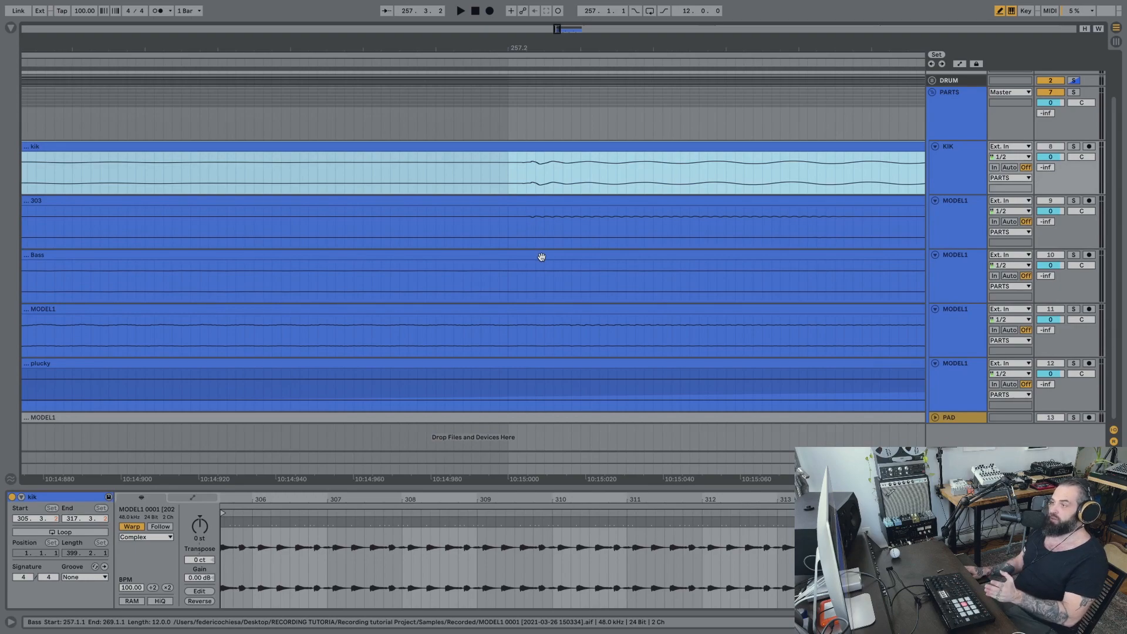
left_click(538, 365, "shift")
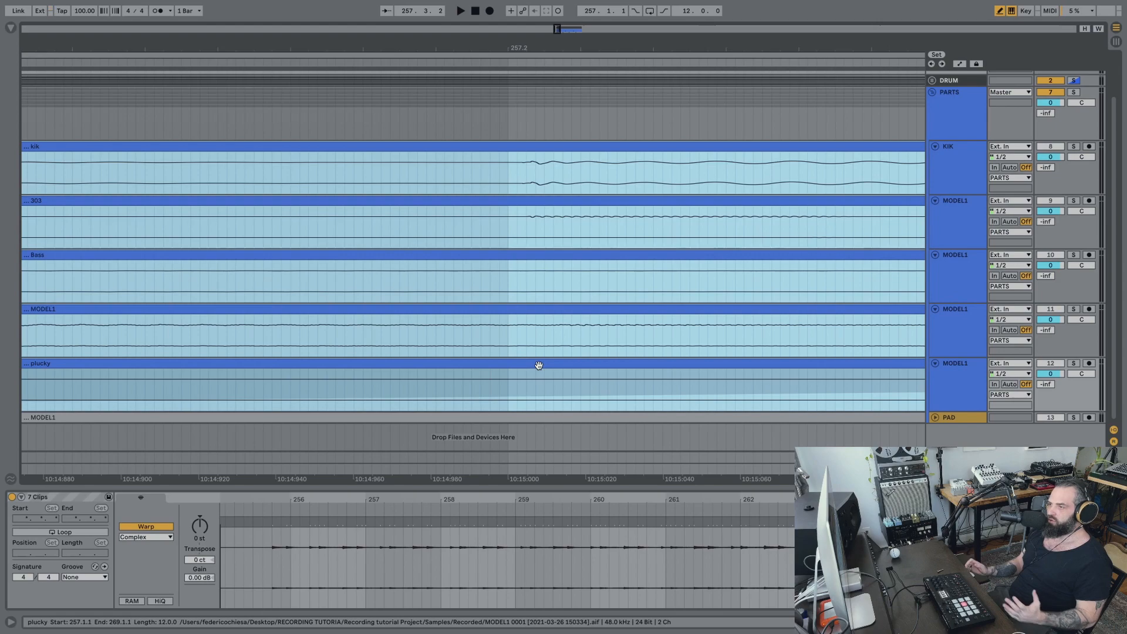
left_click(535, 159)
scroll(508, 145, "left", 4)
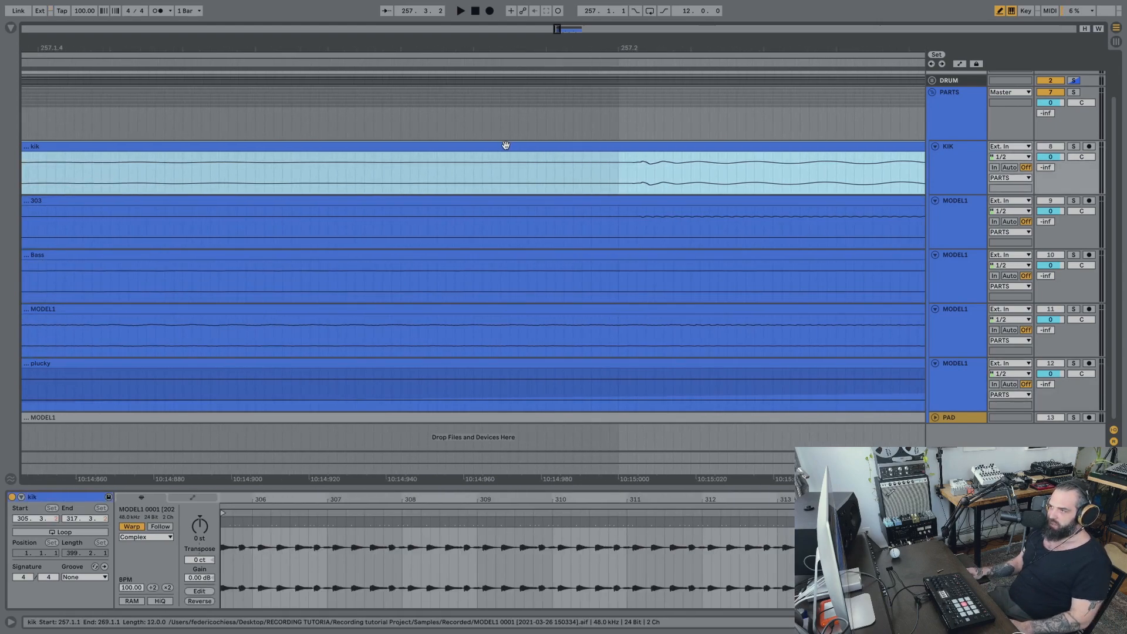
left_click_drag(674, 148, 710, 157)
scroll(663, 154, "up", 5)
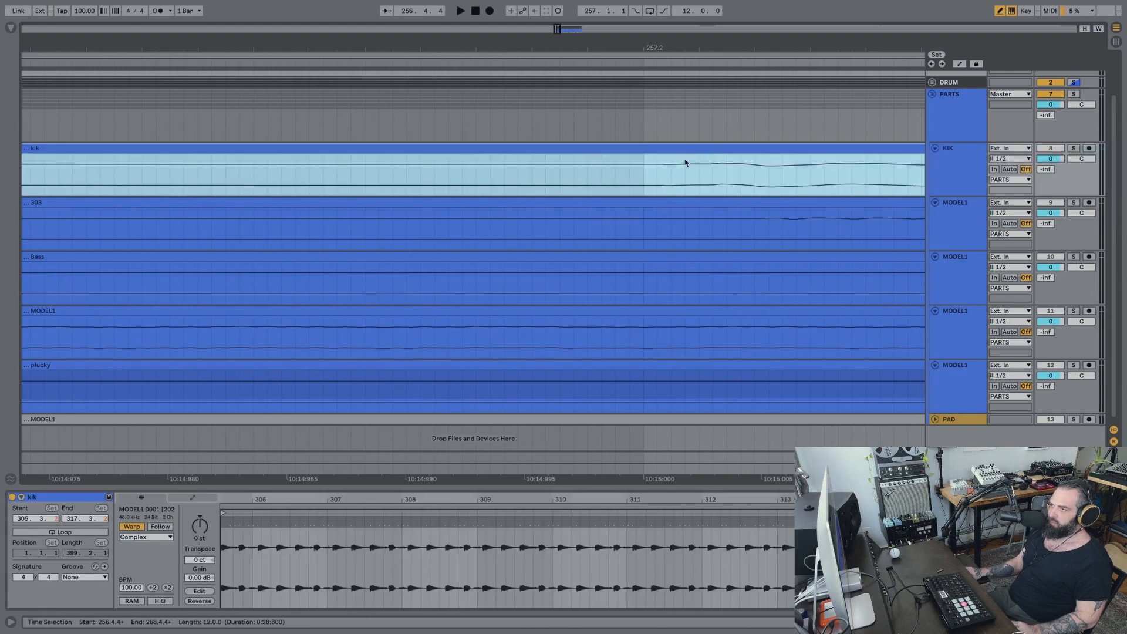
Play the arrangement from bar 257 and audition the shifted kick with the KIK track soloed.
left_click(648, 180)
scroll(647, 181, "down", 10)
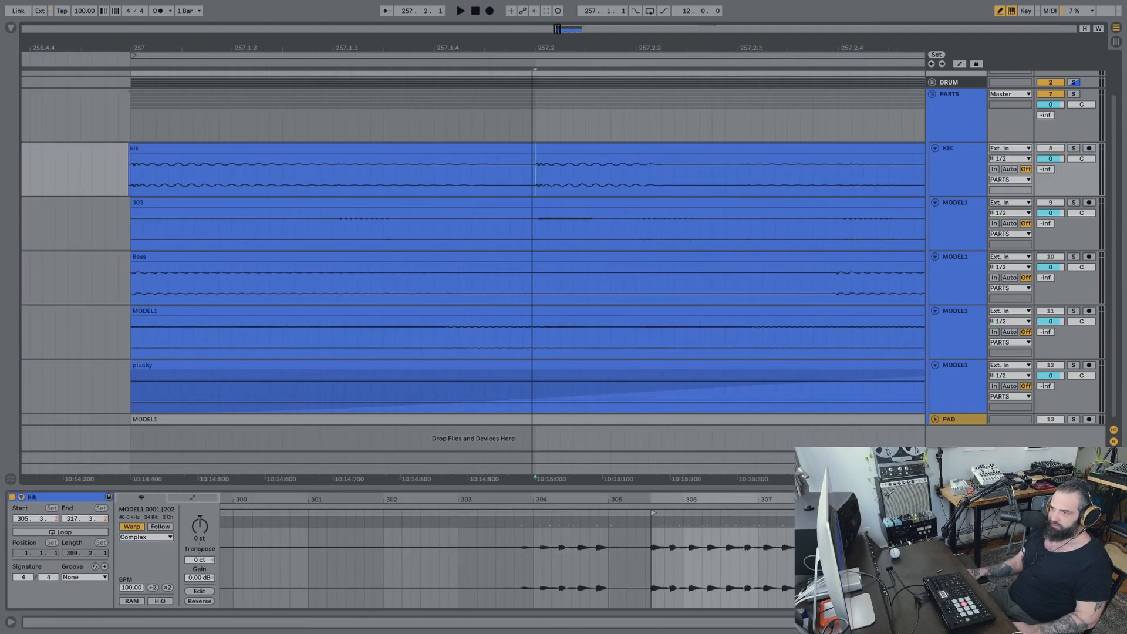
scroll(538, 177, "down", 3)
left_click(315, 179)
key("space")
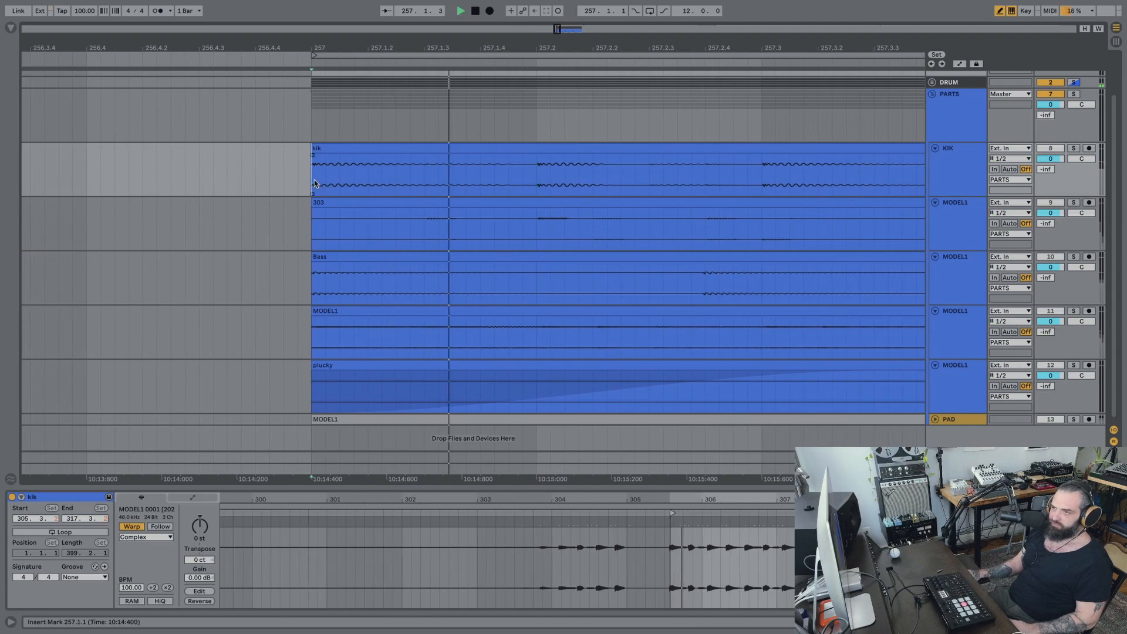
key("space")
left_click(1073, 149)
key("space")
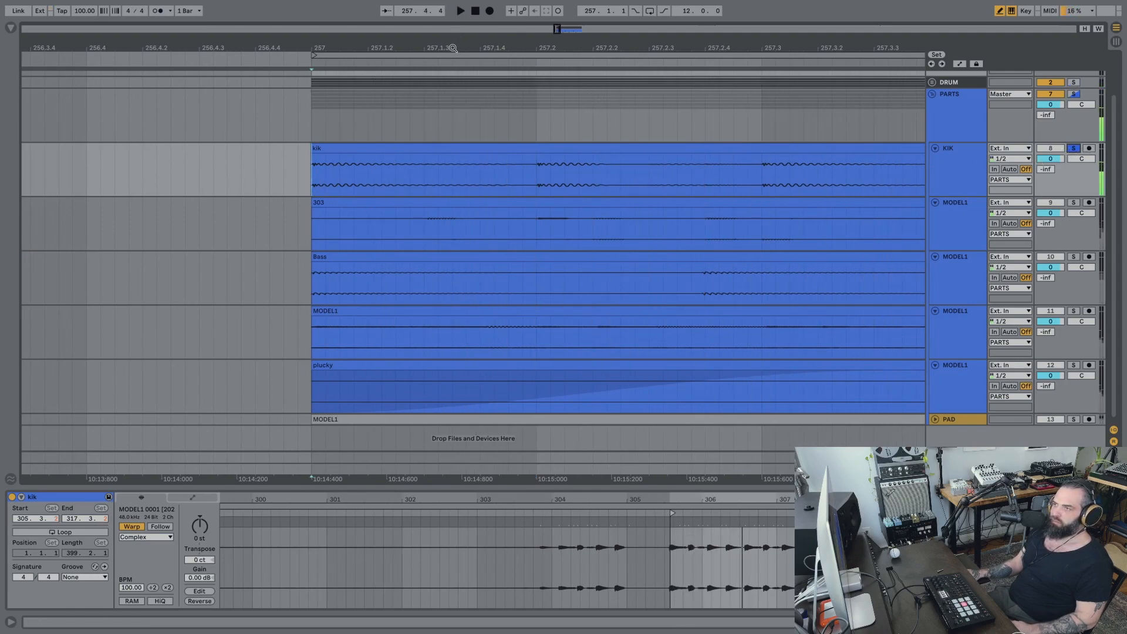
key("space")
Move the KIK track into the DRUM group and unfold the group.
left_click_drag(454, 47, 453, 23)
scroll(883, 179, "up", 2)
left_click_drag(941, 218, 956, 133)
left_click(932, 130)
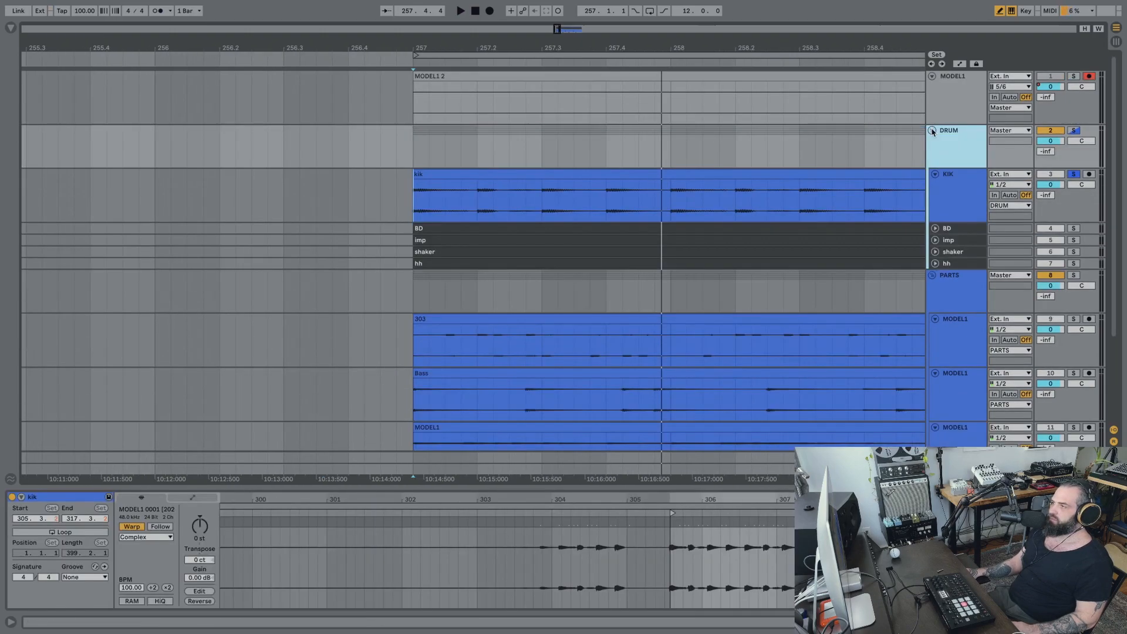
Colour the KIK track and its kik clip dark grey to match the other drum tracks.
right_click(951, 184)
left_click(1099, 423)
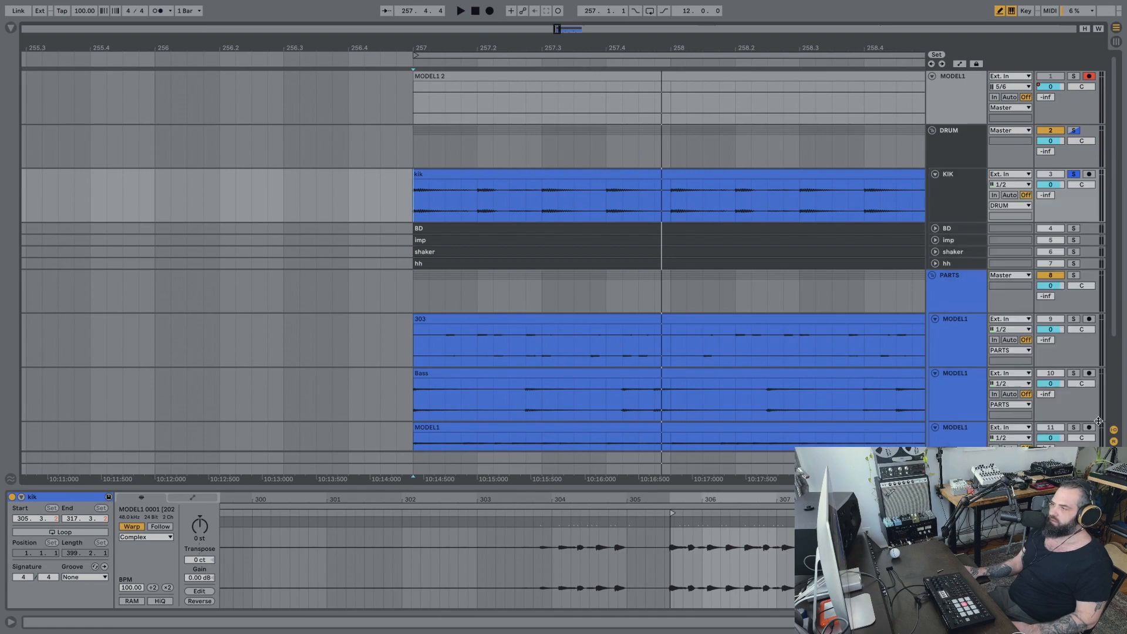
right_click(751, 177)
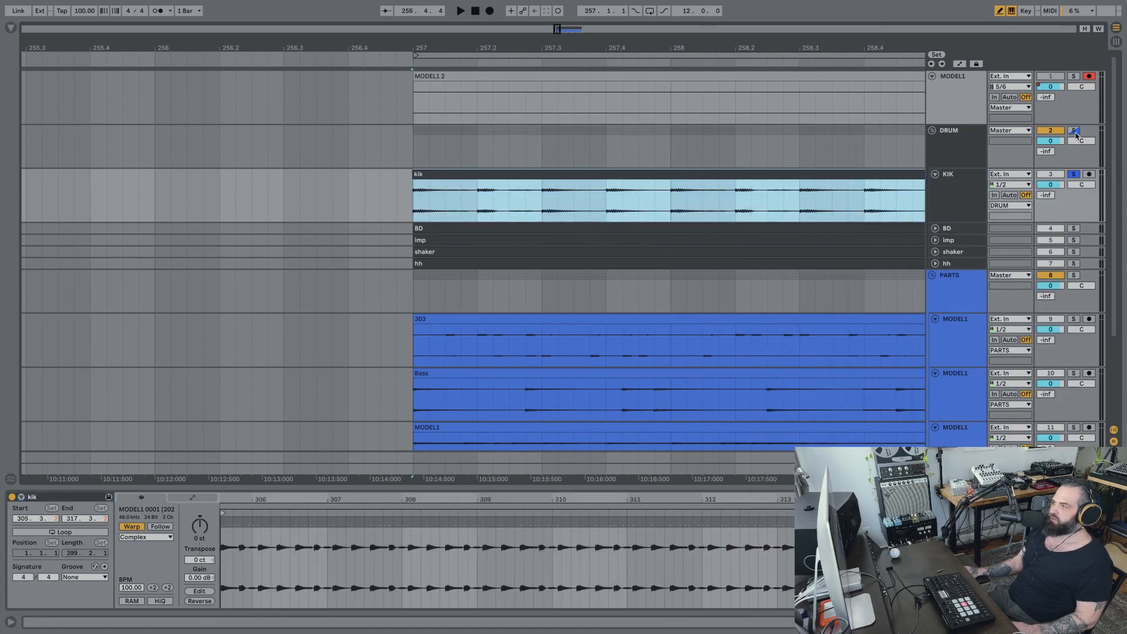
Solo the DRUM group, play it back and fold the KIK track.
left_click(1074, 131)
key("space")
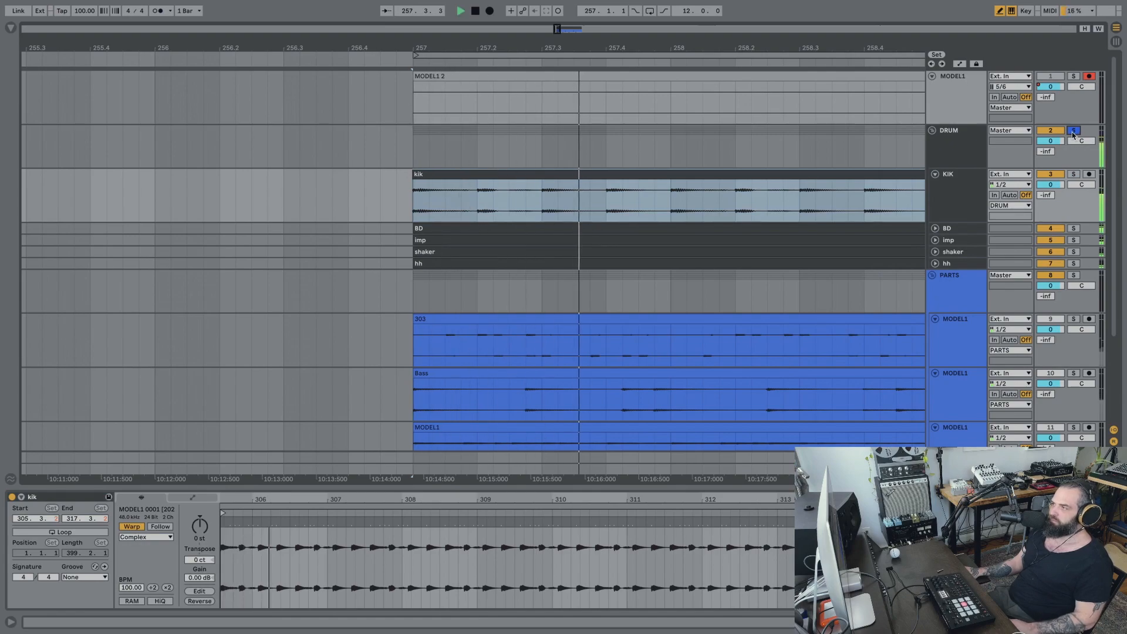
left_click(935, 175)
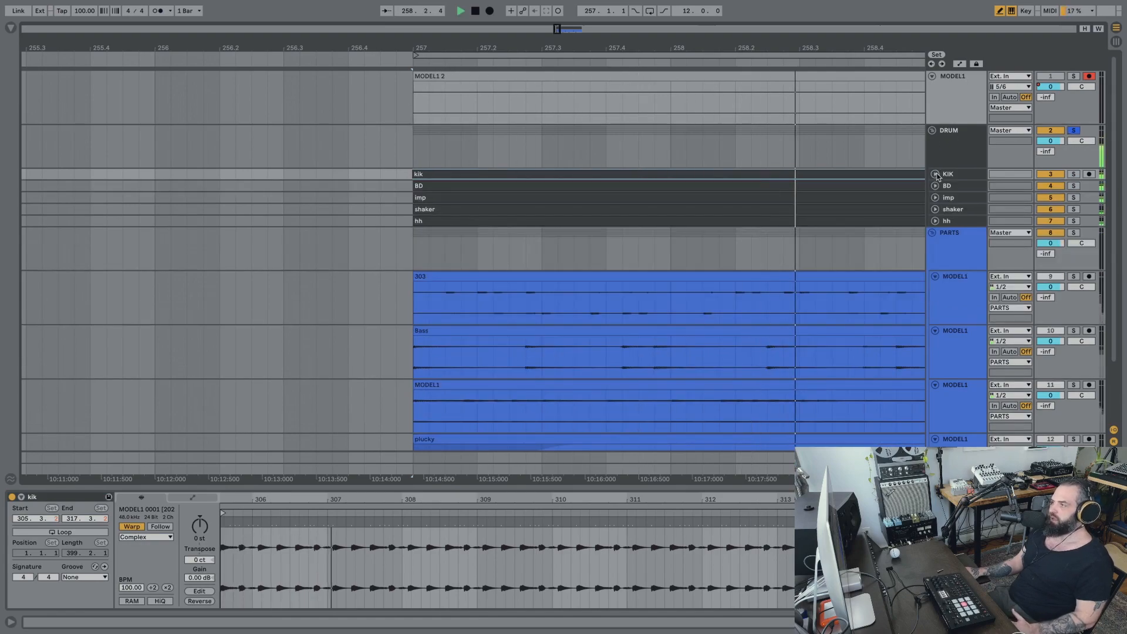
key("space")
Unsolo the DRUM group, play drums and parts together, and fold the PARTS group.
mouse_move(637, 48)
left_mouse_down()
mouse_move(636, 18)
mouse_move(640, 44)
left_mouse_up()
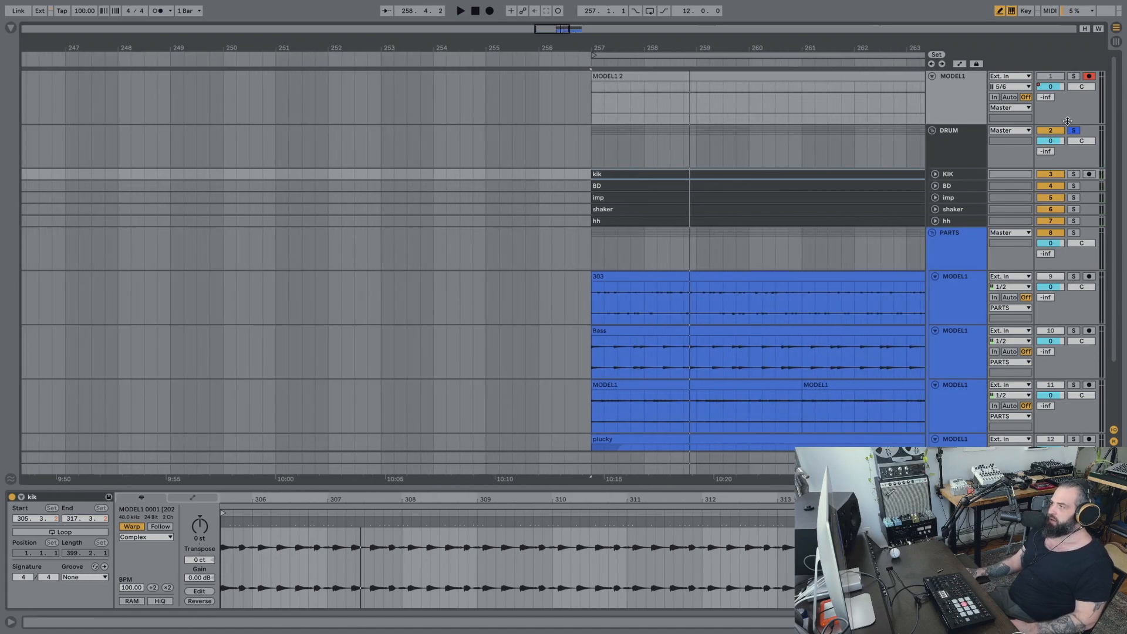
key("space")
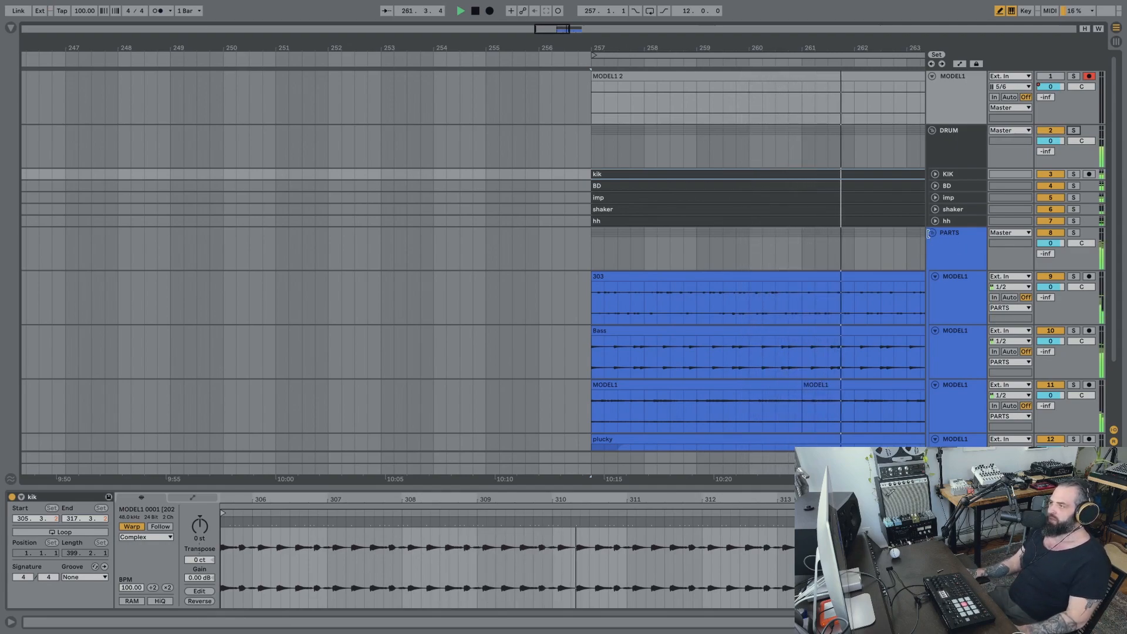
left_click(931, 234)
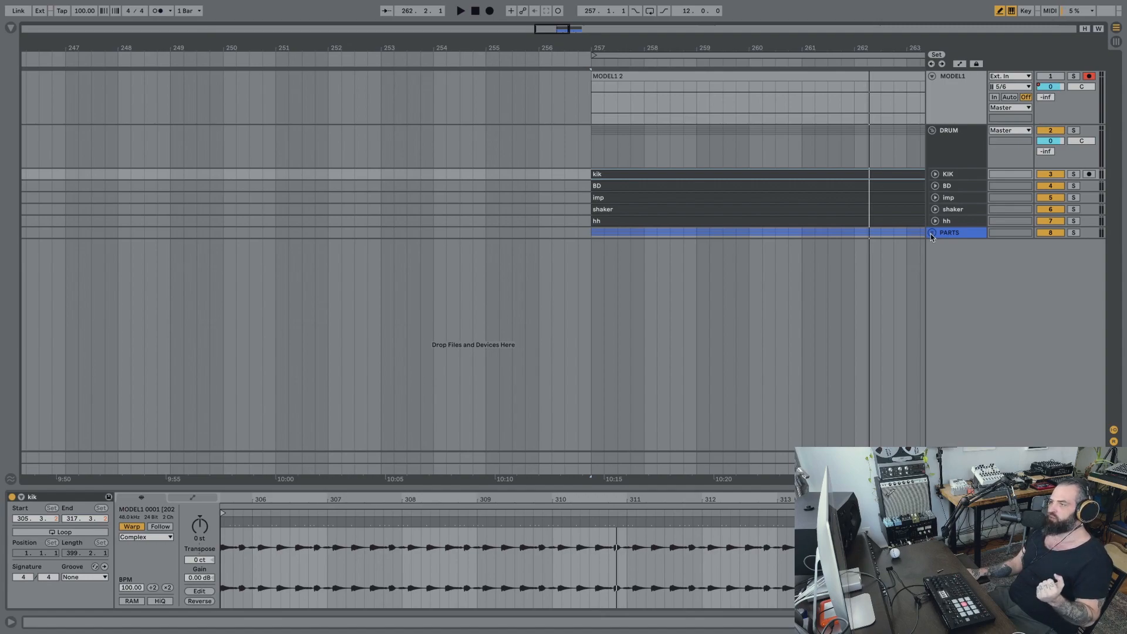
left_click_drag(455, 478, 457, 393)
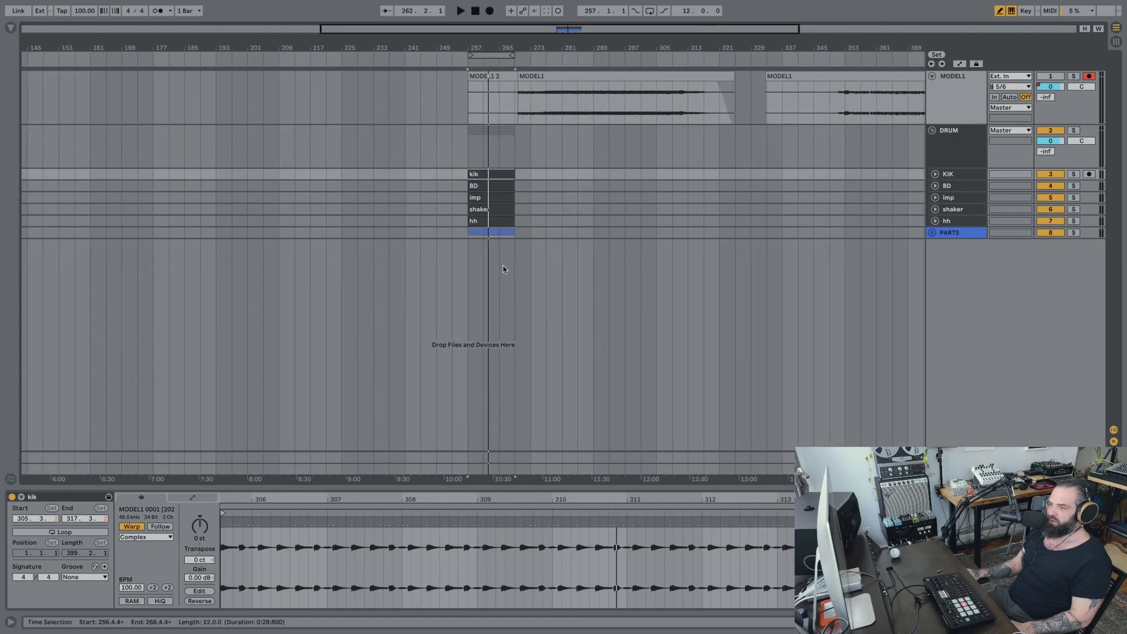
scroll(488, 318, "left", 10)
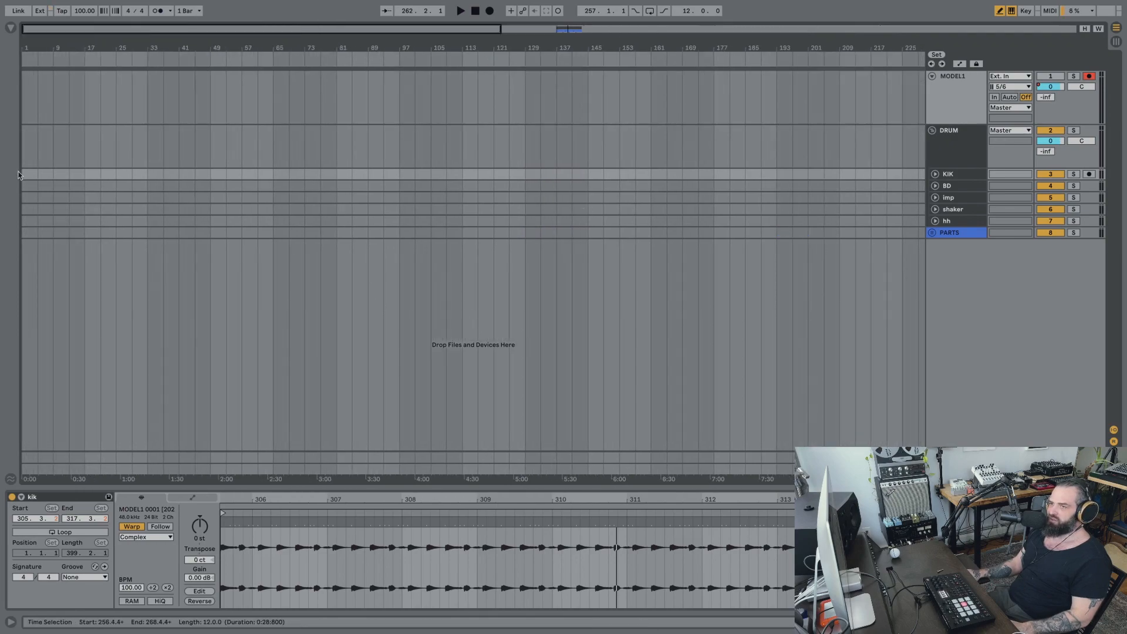
mouse_move(201, 48)
left_mouse_down()
mouse_move(201, 25)
mouse_move(201, 49)
left_mouse_up()
scroll(443, 274, "right", 3)
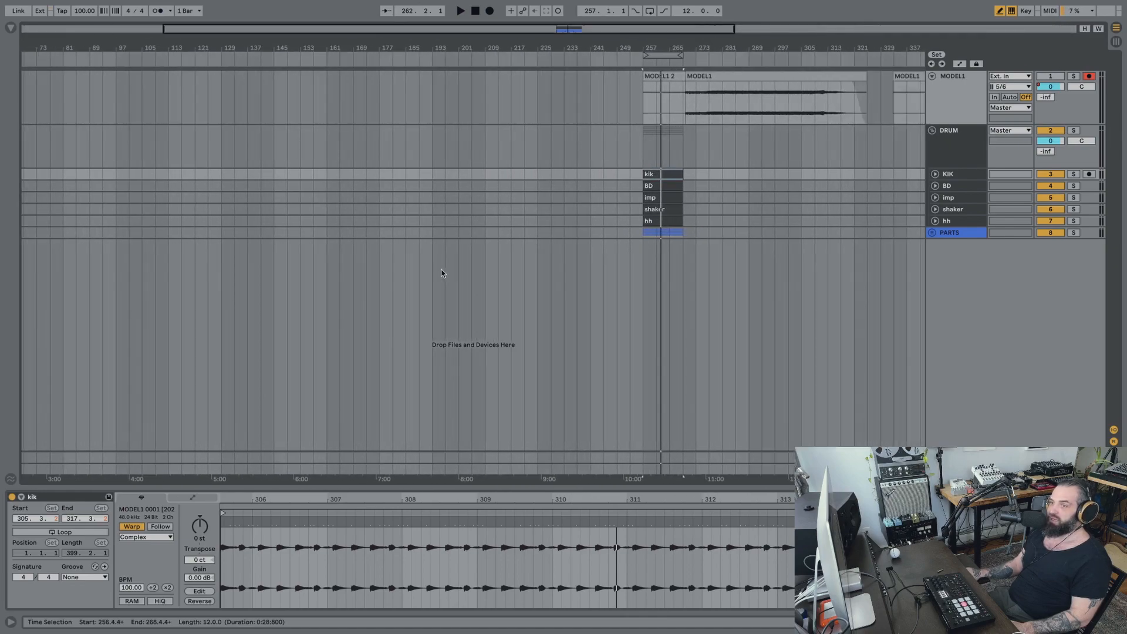
left_click_drag(644, 46, 644, 85)
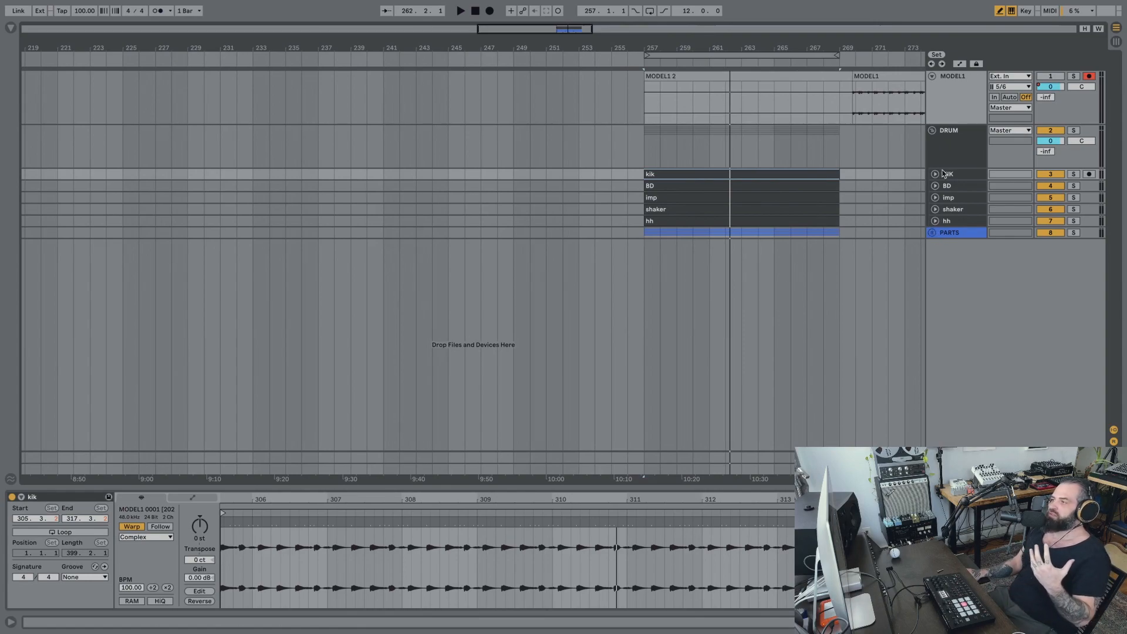
Unfold the PARTS group and fold each of its four MODEL1 tracks.
left_click(932, 233)
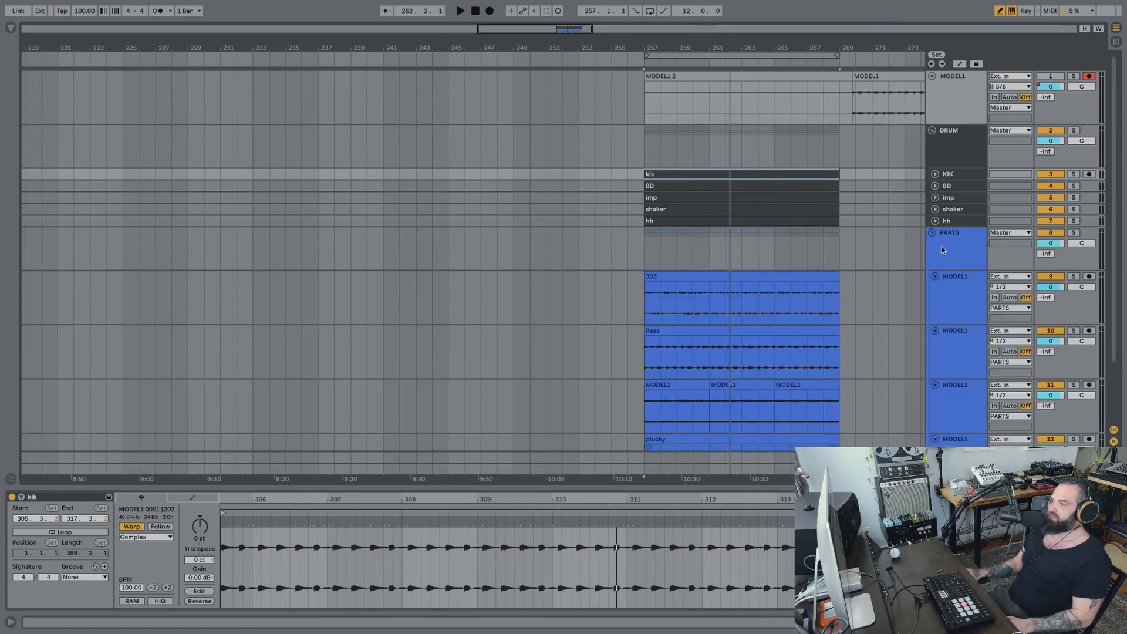
left_click(935, 276)
left_click(935, 288)
left_click(935, 299)
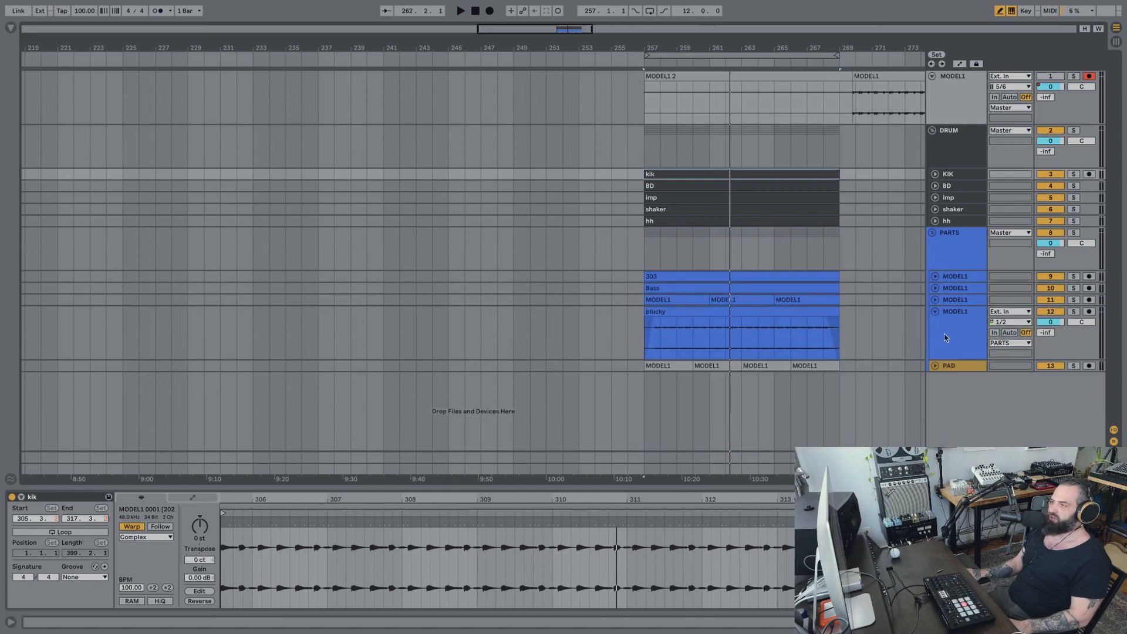
left_click(935, 312)
Colour the PAD track and its four MODEL1 clips blue like the rest of the PARTS group.
right_click(953, 325)
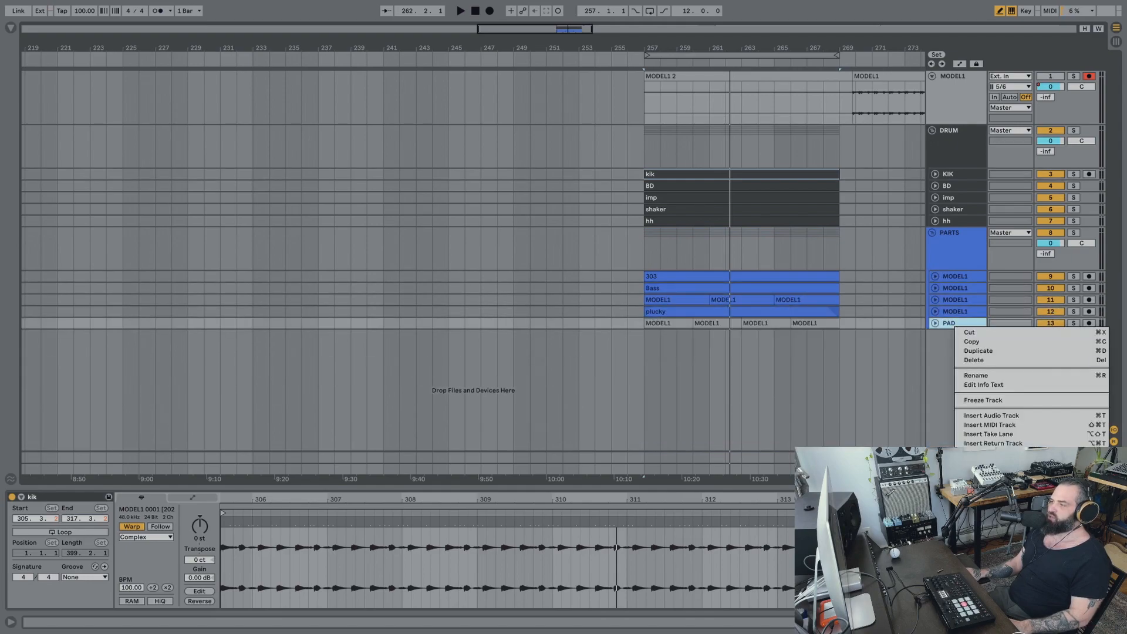
left_click(685, 356)
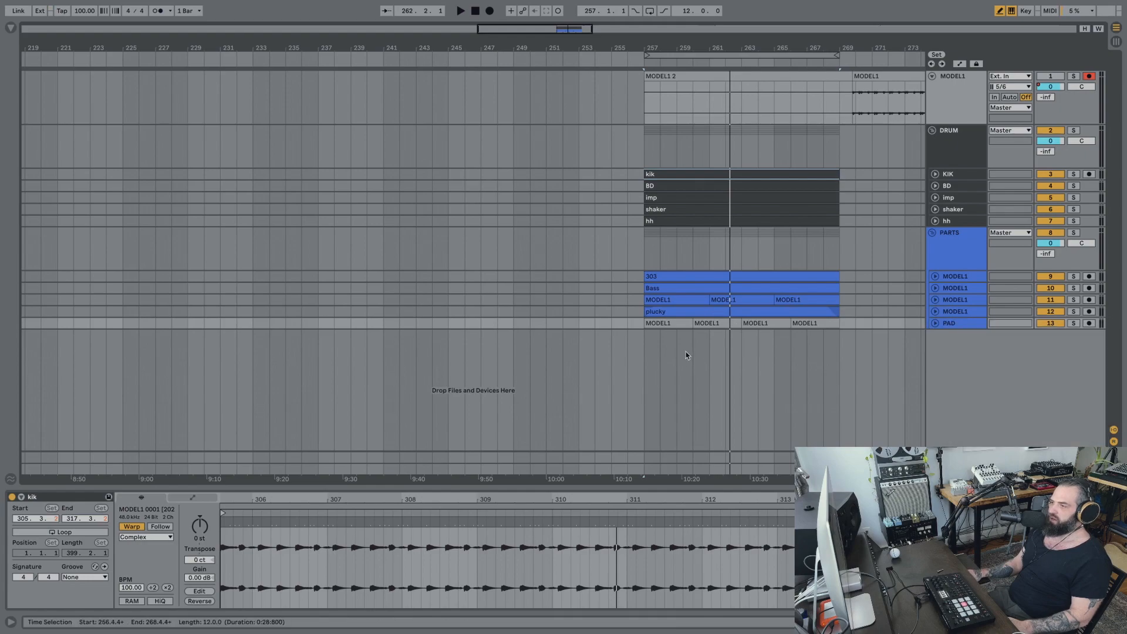
left_click_drag(854, 327, 683, 328)
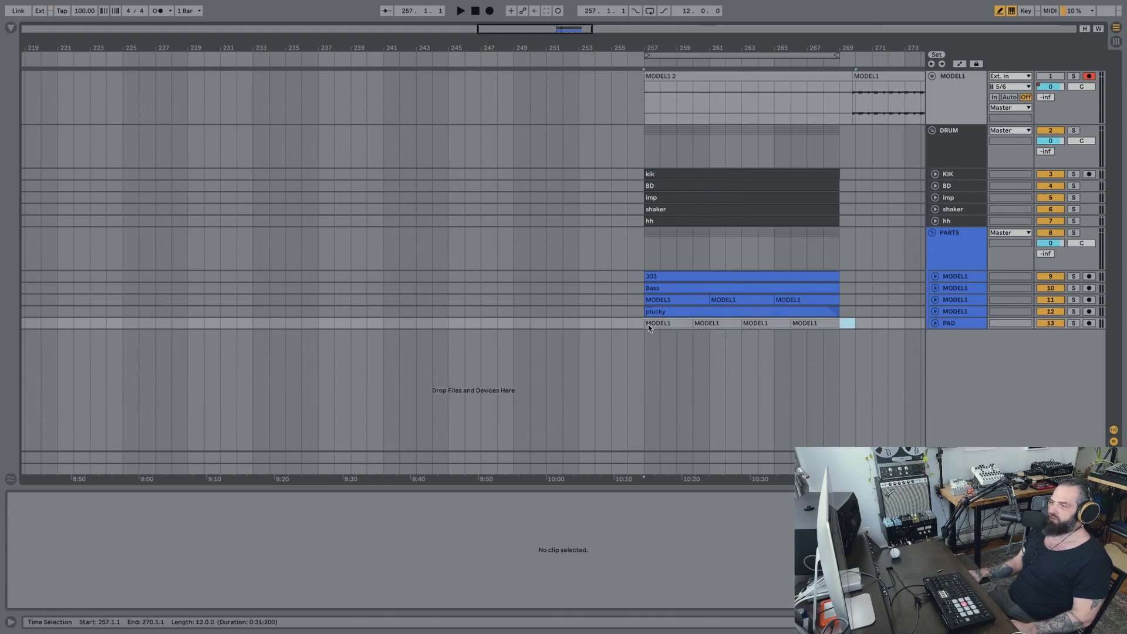
right_click(666, 327)
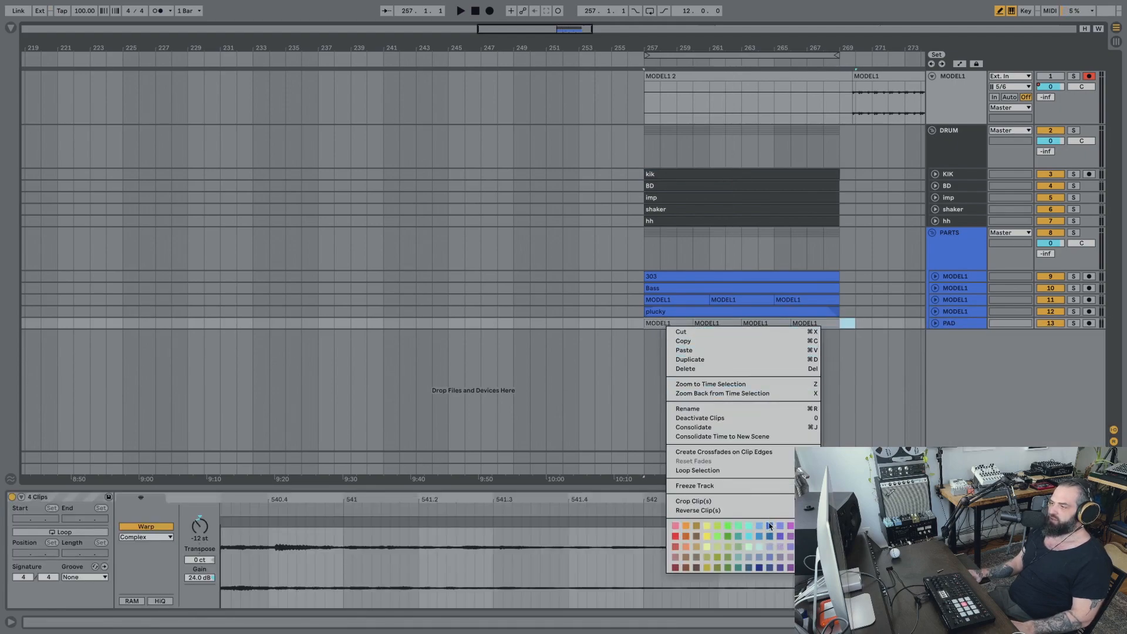
left_click(769, 526)
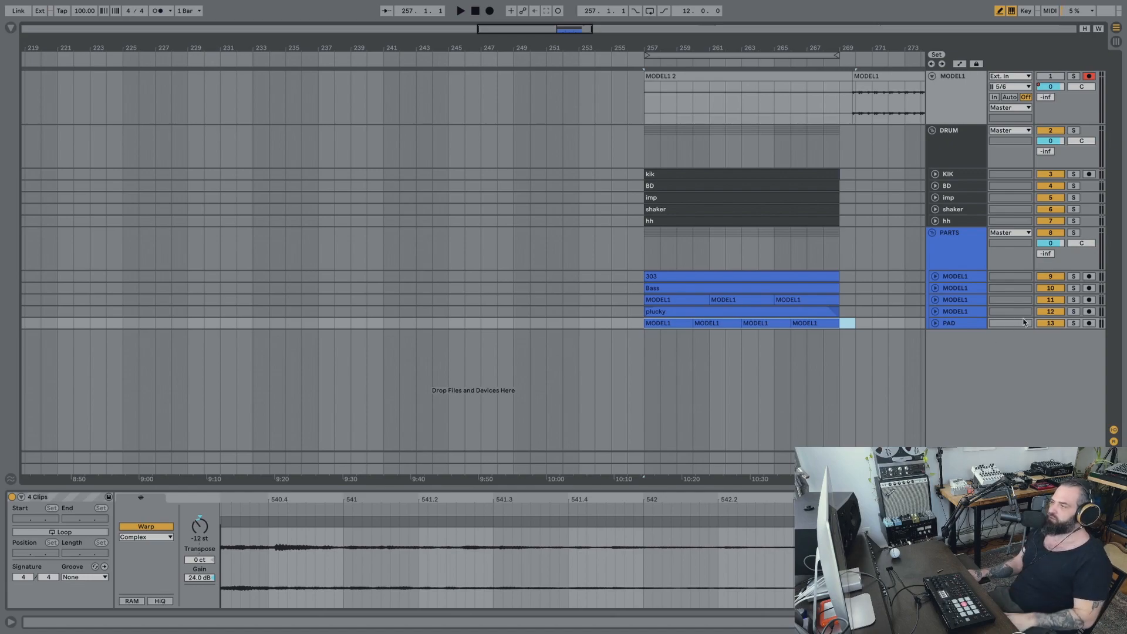
Play the PAD track soloed, solo and unfold the MODEL1 track holding the plucky clip, and select that clip.
left_click(1074, 322)
key("space")
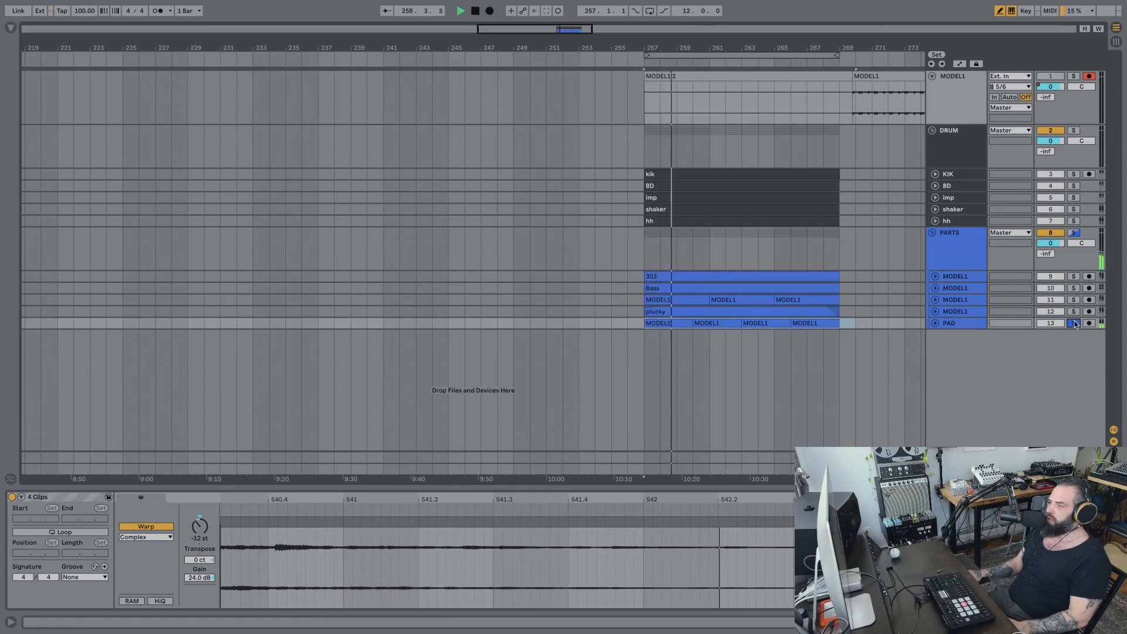
left_click(1075, 311)
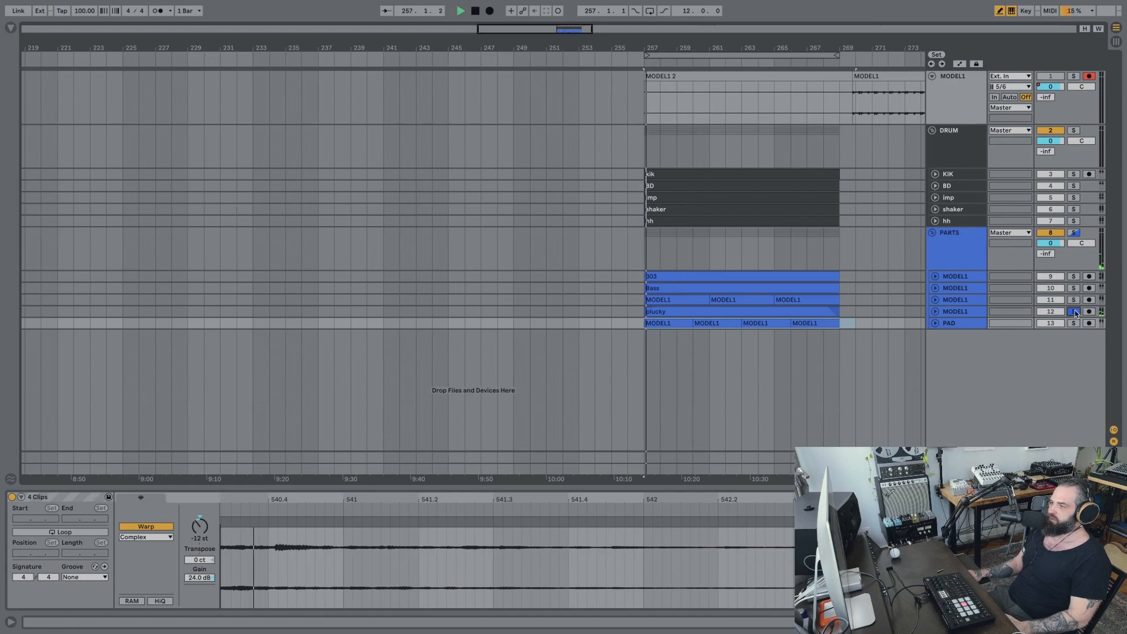
left_click(934, 312)
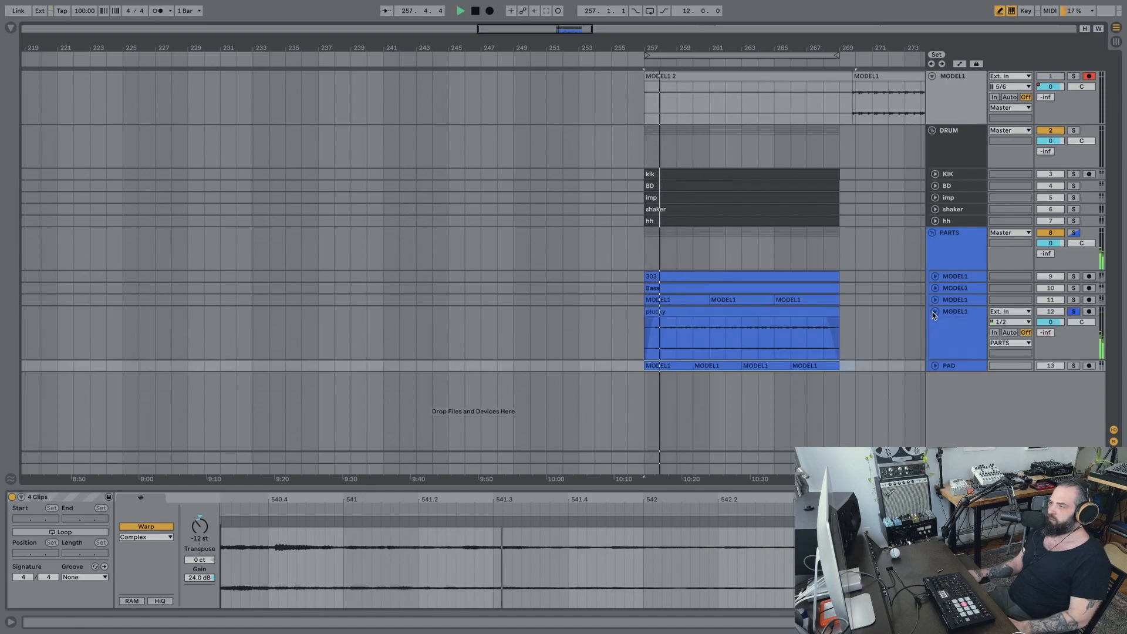
left_click(713, 315)
key("space")
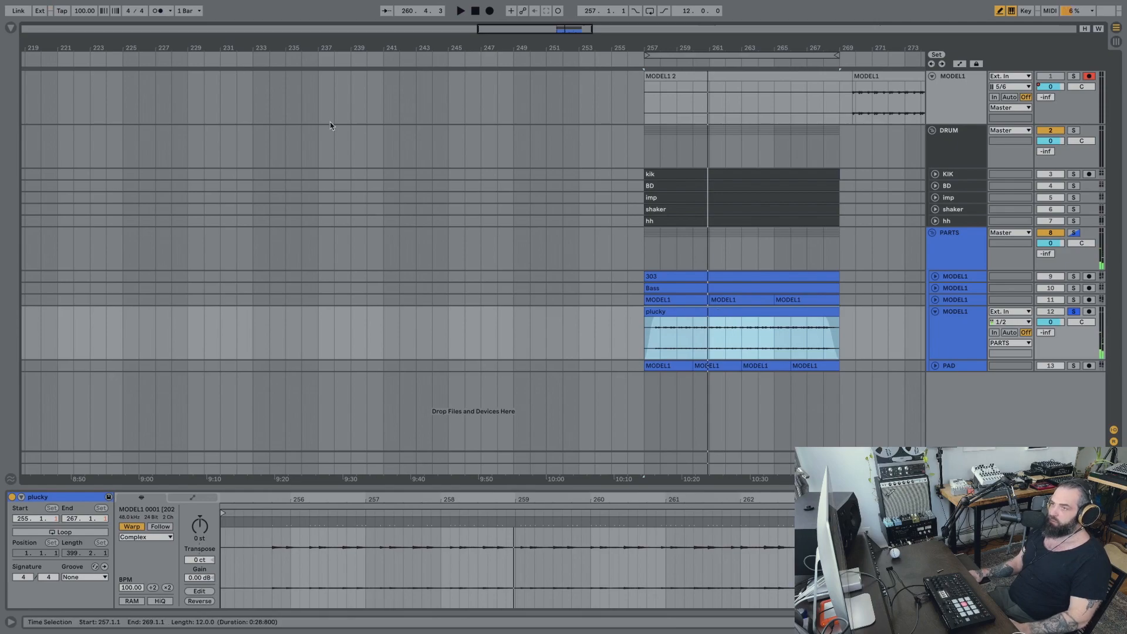
Paste a copy of the plucky clip at bar 5 on its own MODEL1 track.
left_click_drag(406, 45, 590, 26)
scroll(237, 273, "left", 12)
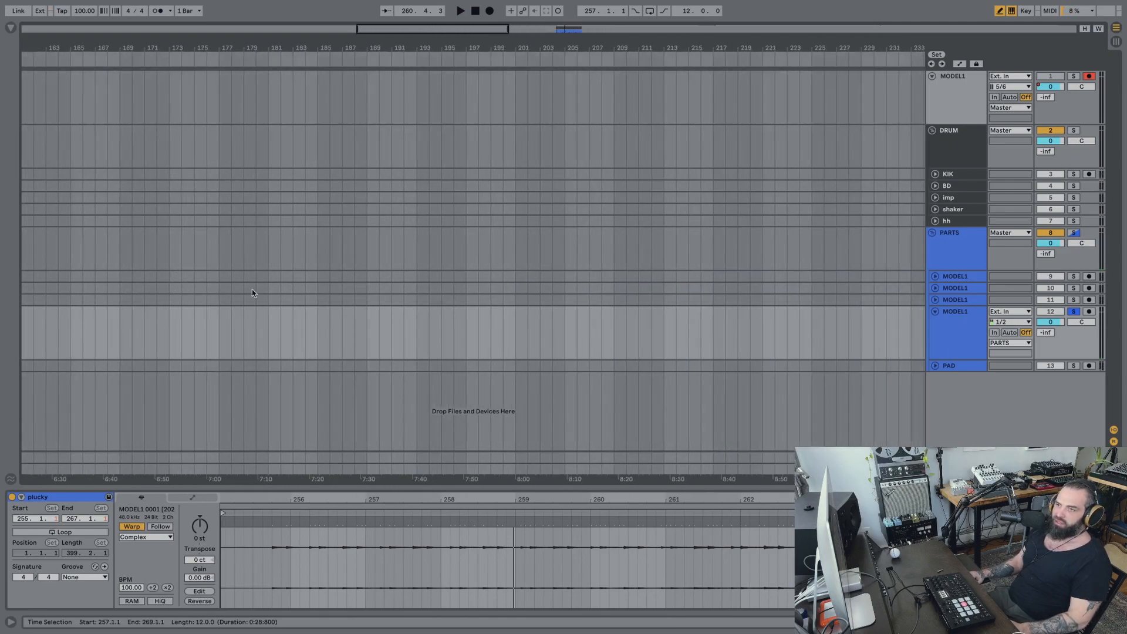
left_click_drag(275, 47, 274, 9)
scroll(71, 326, "left", 3)
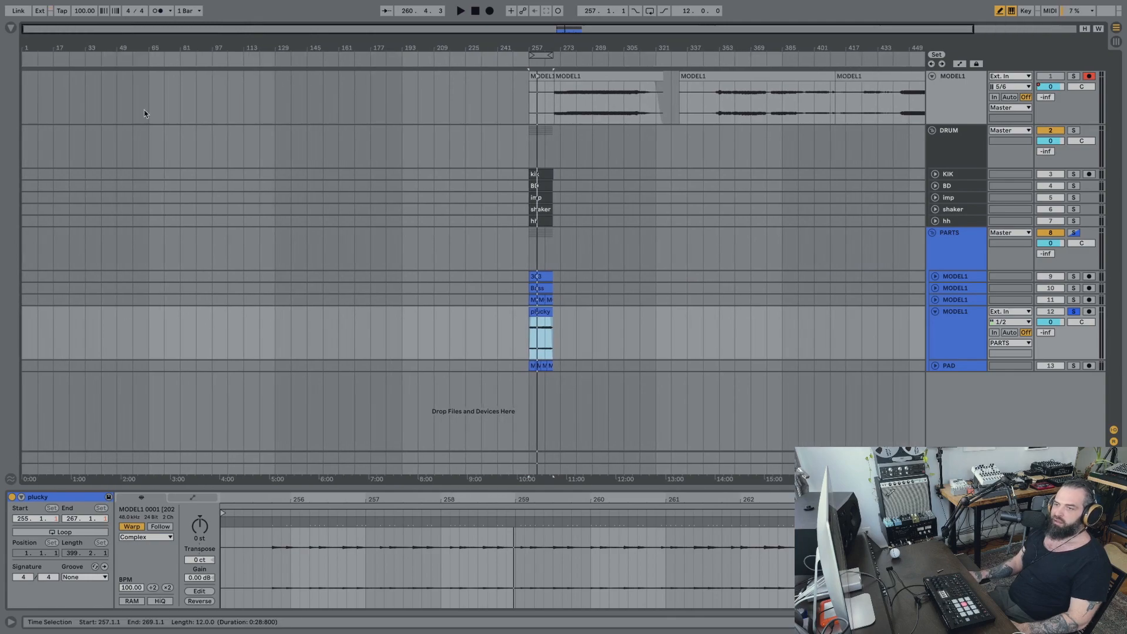
left_click_drag(86, 50, 87, 85)
scroll(170, 219, "left", 3)
scroll(168, 219, "left", 2)
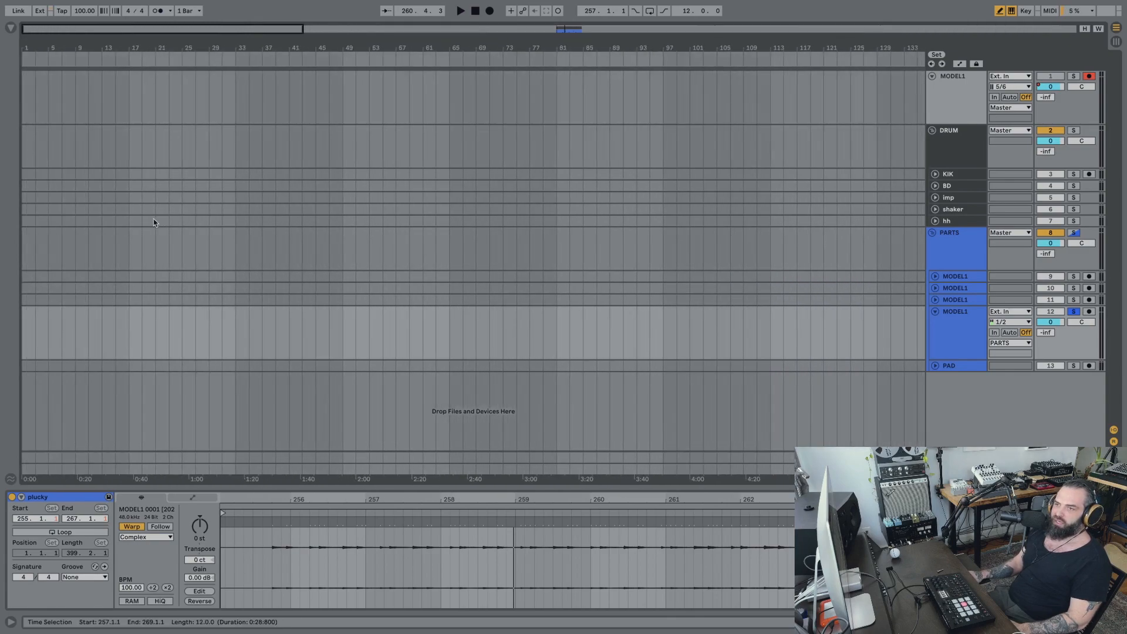
left_click(49, 335)
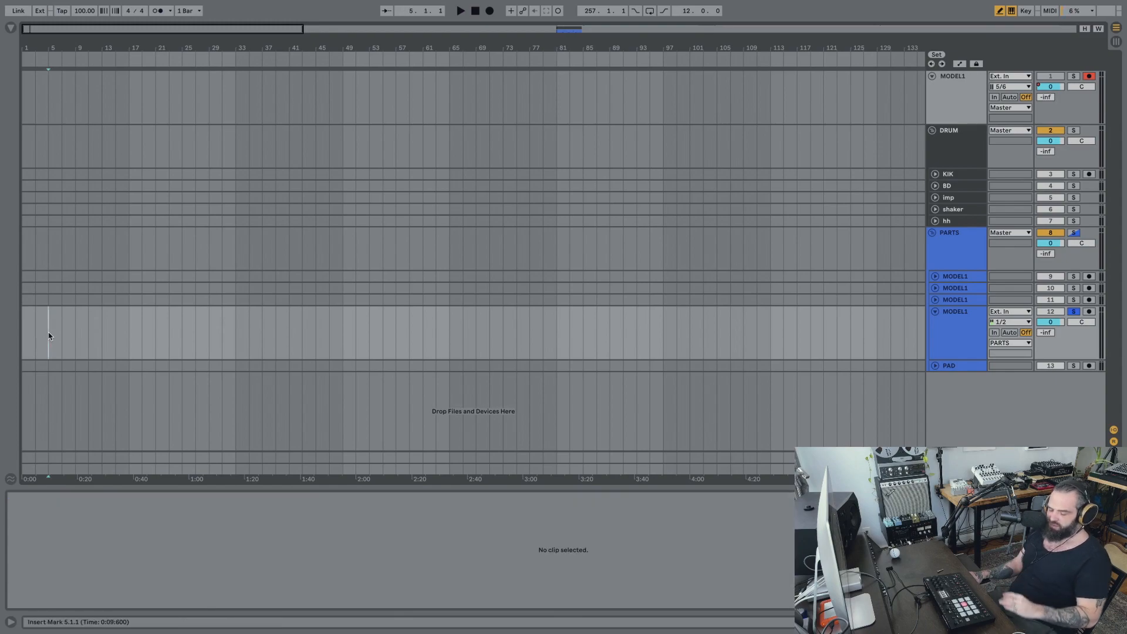
key("ctrl+v")
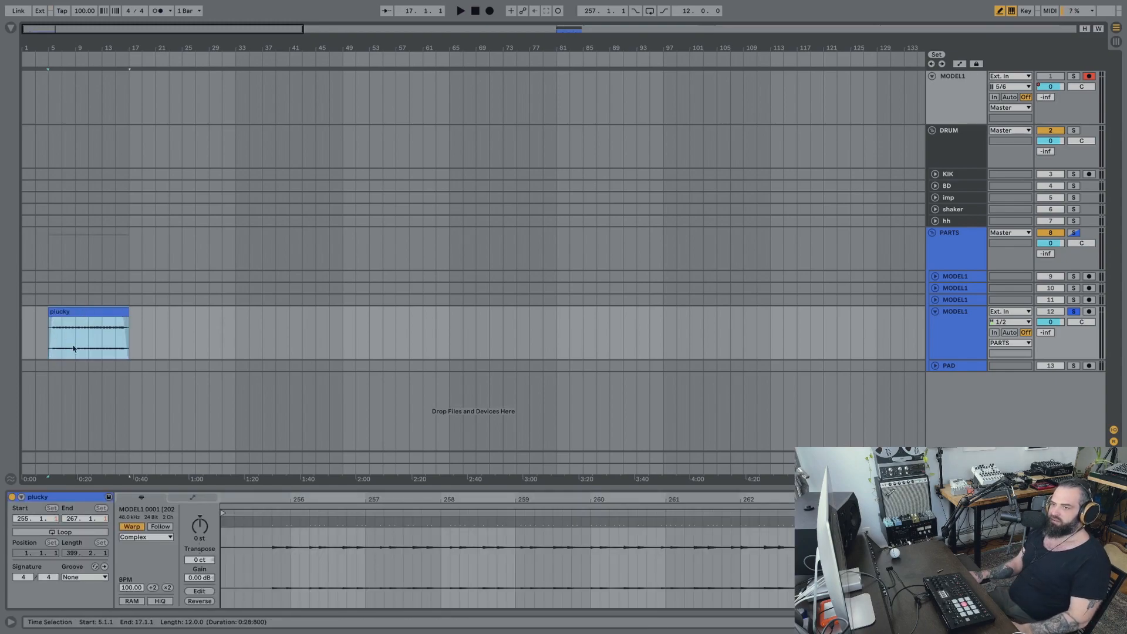
Play the pasted plucky clip from bar 5 and shorten the fade-out at its end.
left_click(50, 344)
key("space")
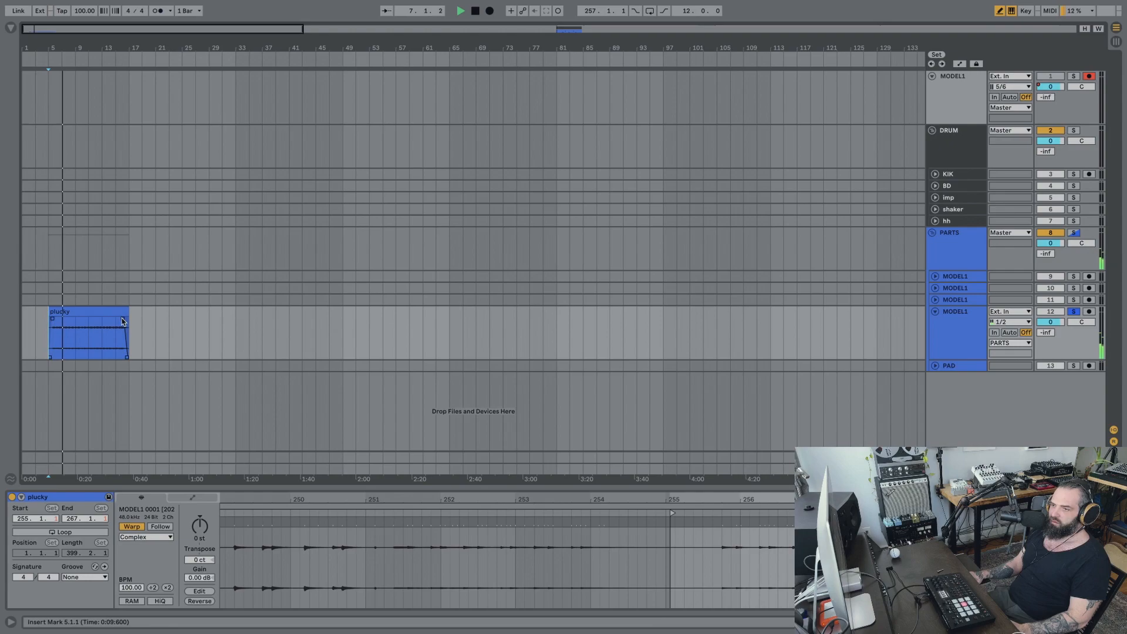
mouse_move(127, 325)
left_mouse_down()
mouse_move(314, 324)
mouse_move(123, 325)
left_mouse_up()
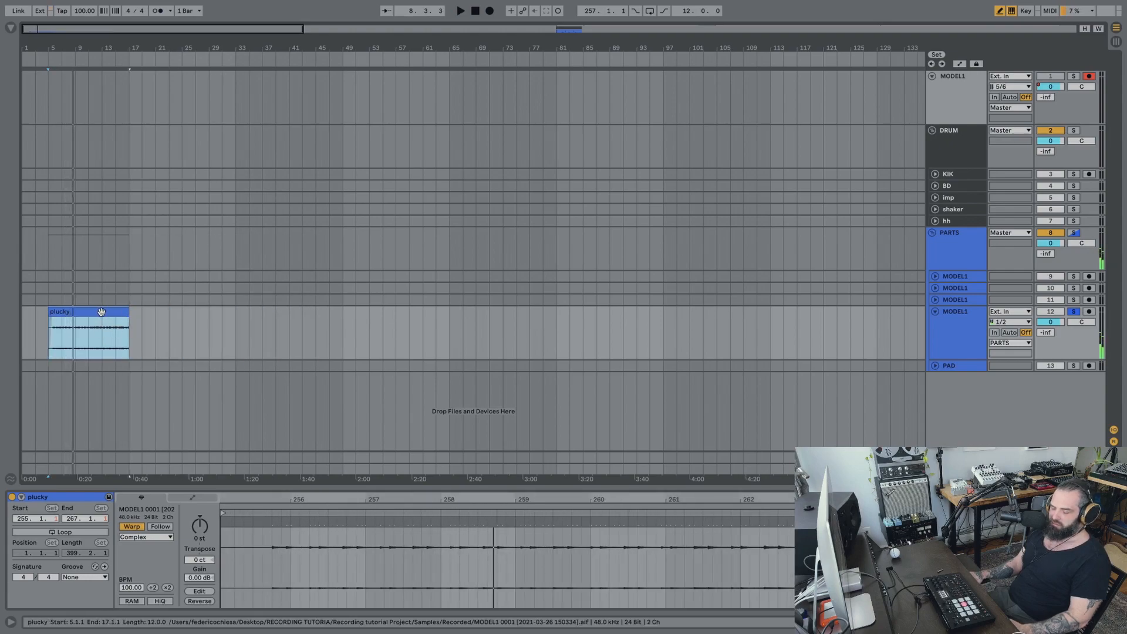
Duplicate the plucky clip after itself, trim the copy's start and place the trimmed copy on bar 17.
left_click(130, 341)
key("super+d")
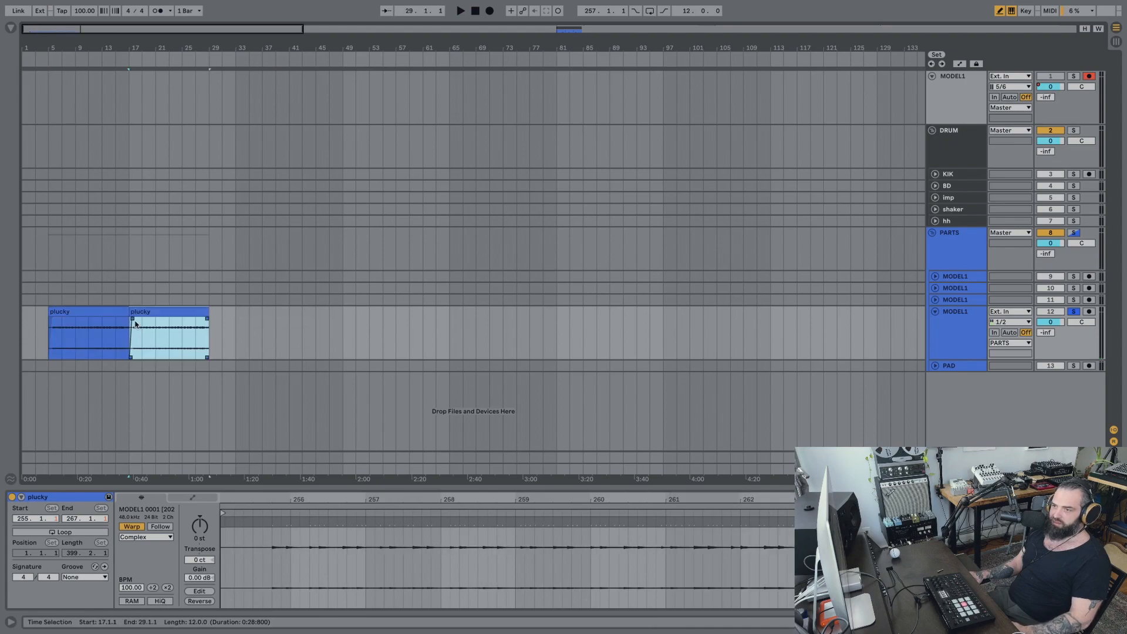
left_click(133, 322)
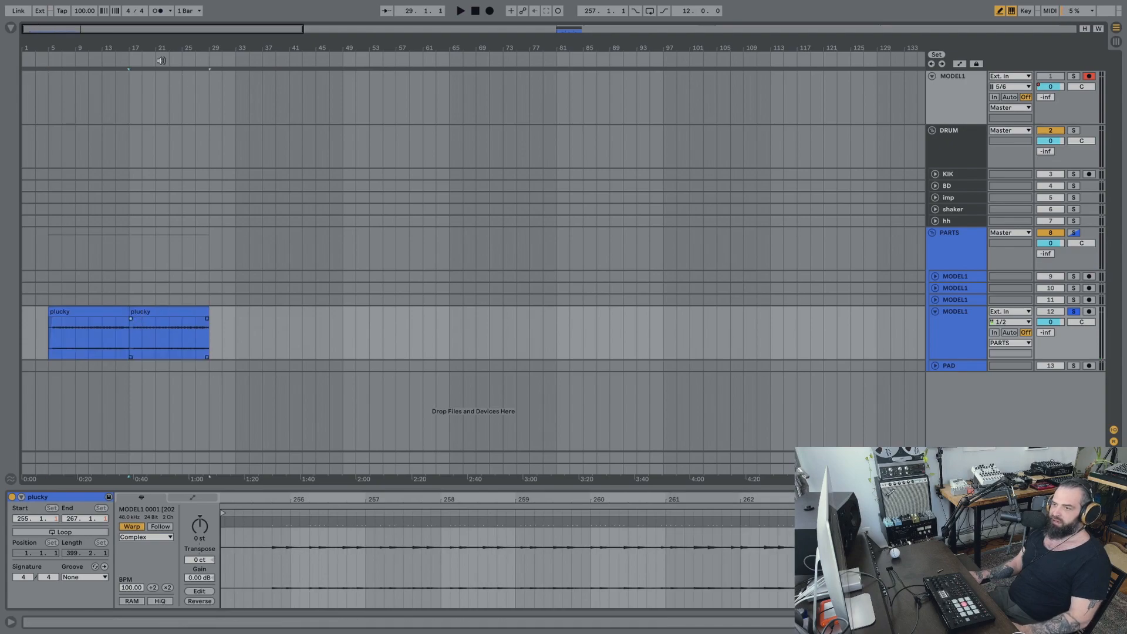
left_click_drag(126, 39, 311, 315)
left_click_drag(133, 48, 132, 171)
Play the first plucky clip from bar 5, turn on the metronome and play it again against the click.
scroll(253, 248, "left", 15)
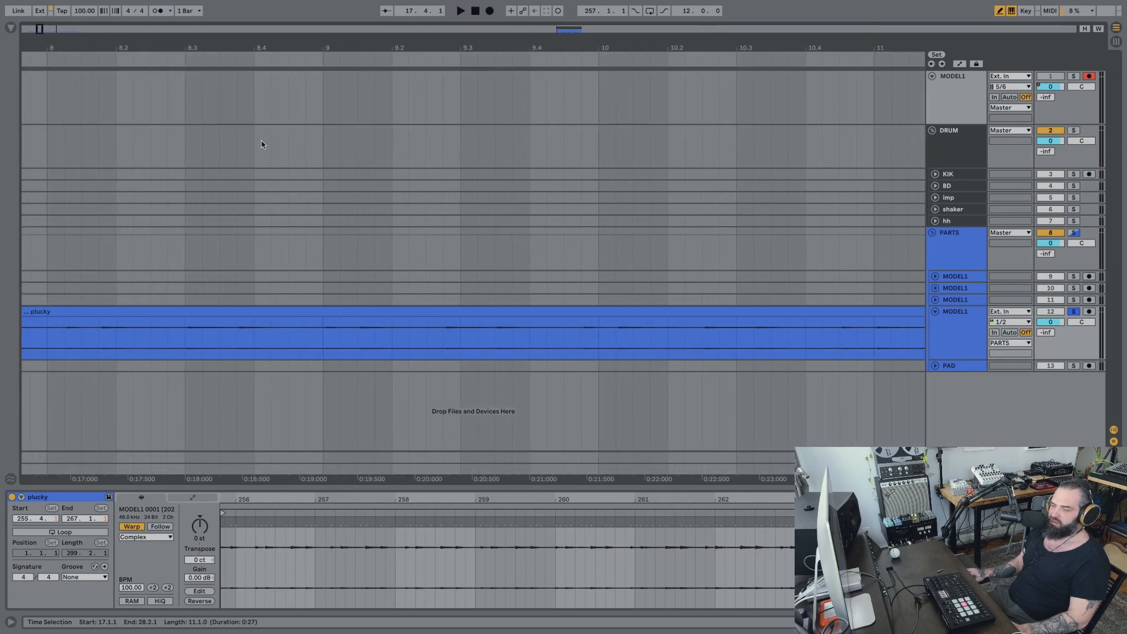
left_click_drag(195, 45, 196, 5)
scroll(171, 286, "left", 10)
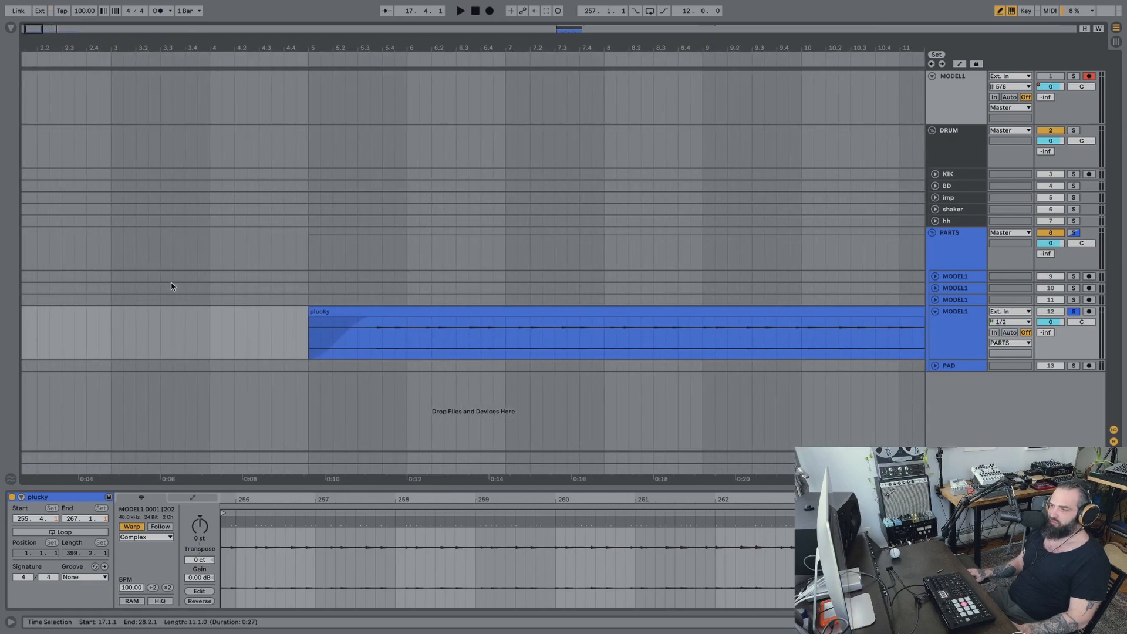
left_click(312, 343)
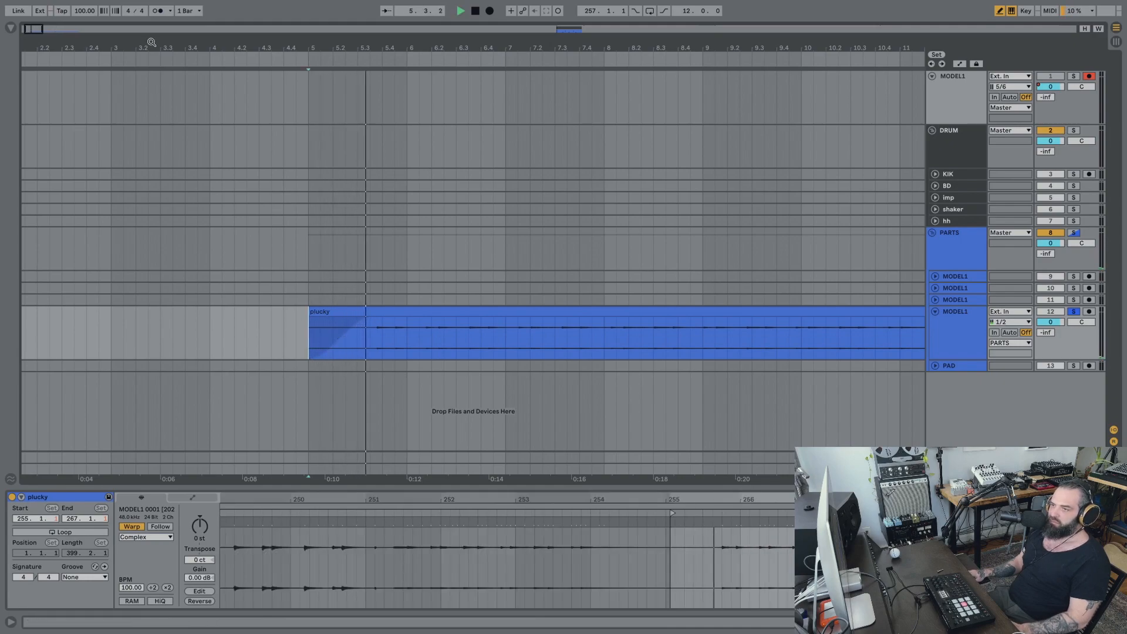
key("space")
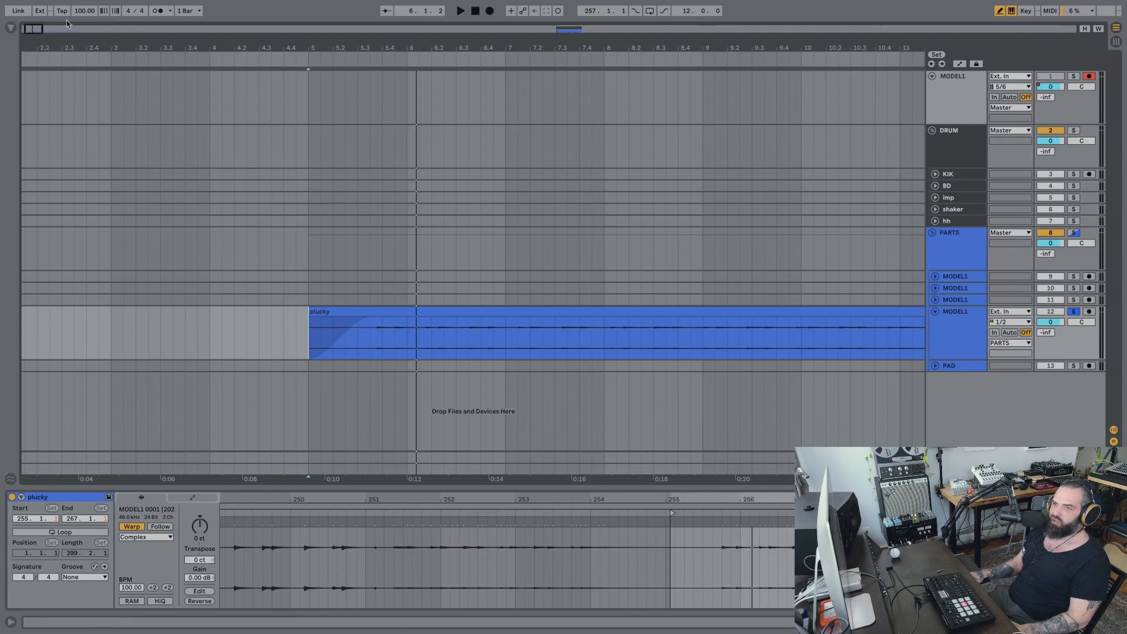
left_click(155, 12)
key("space")
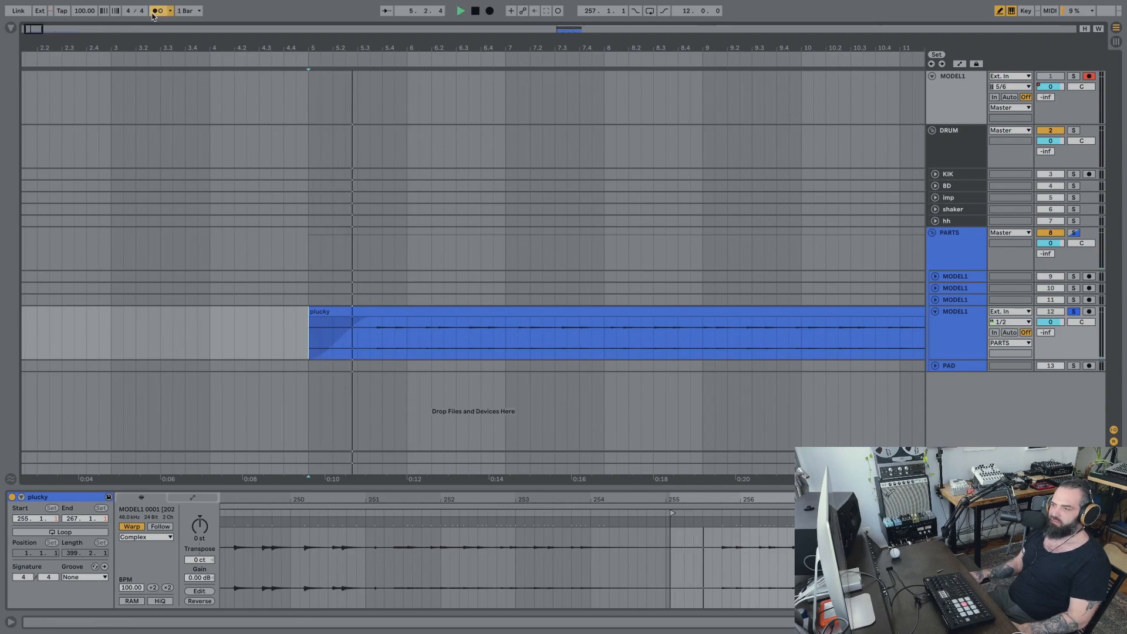
key("space")
Try shifting the first plucky clip so it starts exactly on bar 5, and play it against the metronome.
left_click_drag(329, 43, 329, 79)
left_click_drag(508, 312, 440, 313)
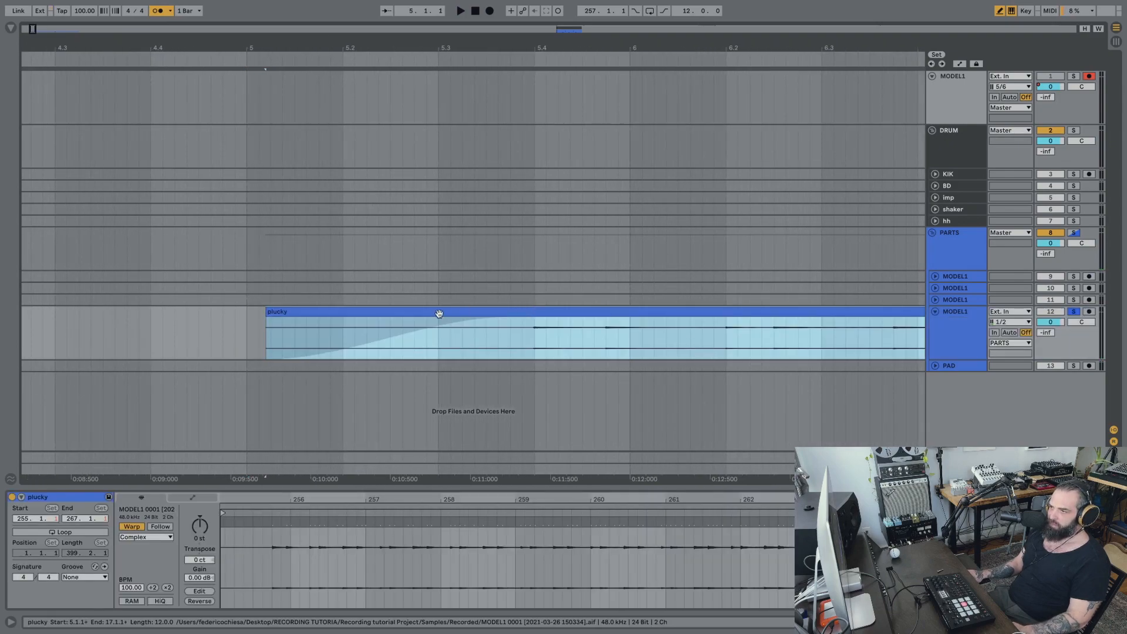
left_click_drag(267, 310, 247, 311)
left_click(252, 335)
key("space")
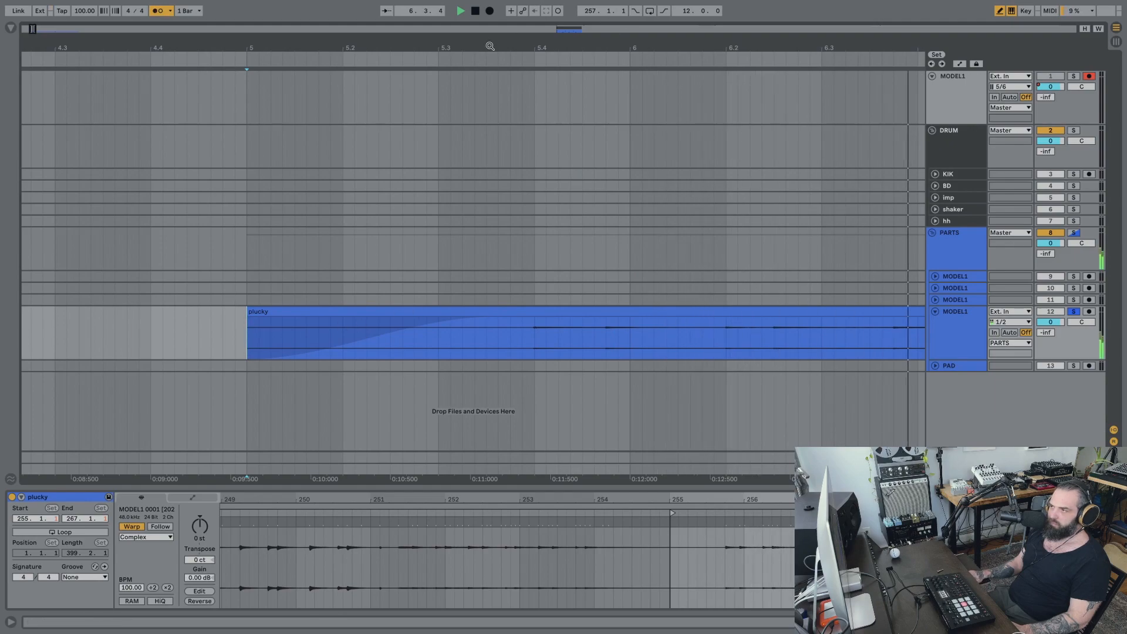
left_click_drag(490, 48, 490, 37)
key("space")
Move the first plucky clip earlier so it starts just after 4.4.1, and check its timing from bar 5 against the metronome.
left_click_drag(342, 313, 372, 320)
key("space")
left_click_drag(530, 321, 463, 316)
left_click_drag(203, 316, 271, 317)
left_click(273, 337)
key("space")
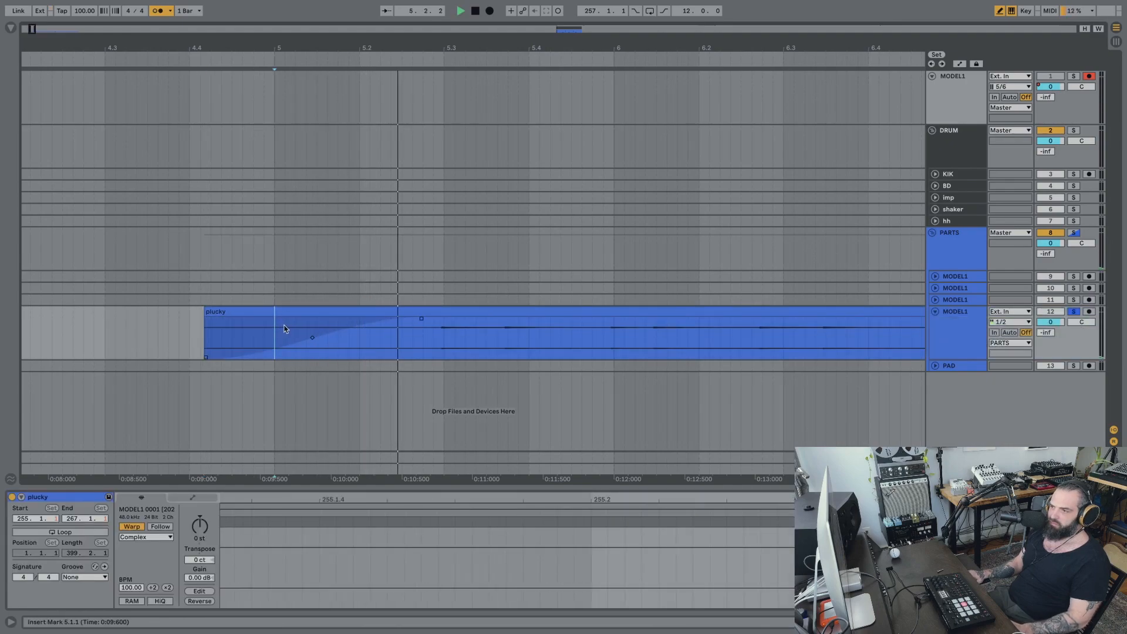
left_click_drag(494, 43, 494, 88)
key("space")
left_click_drag(348, 316, 354, 317)
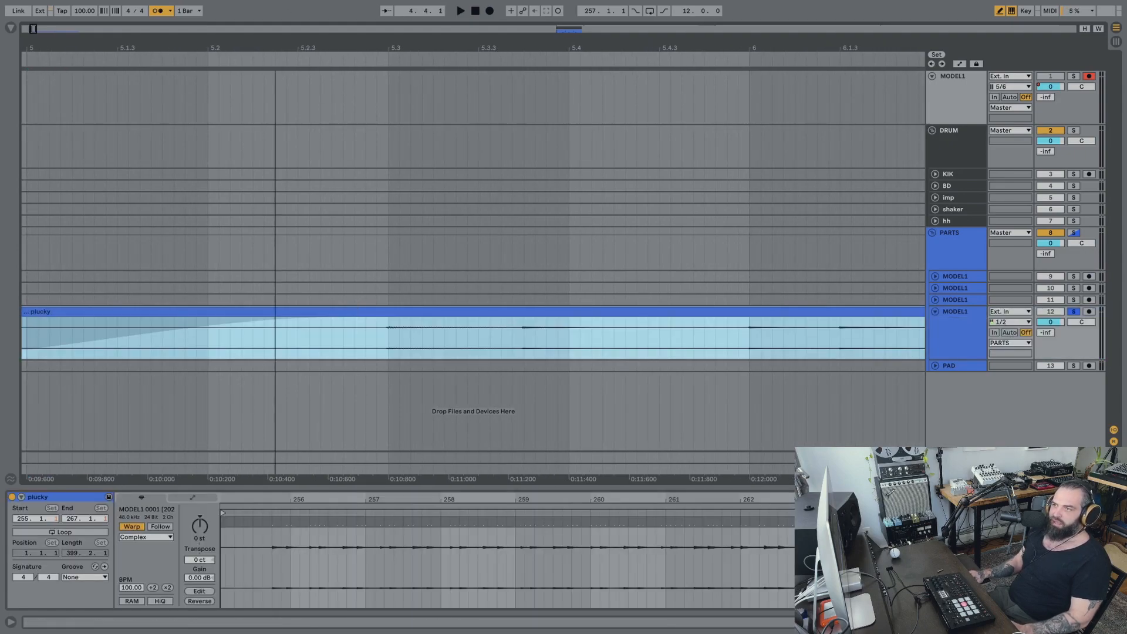
Trim the start of the first plucky clip to bar 5 and shorten its fade-in.
left_click_drag(276, 42, 276, 19)
left_click_drag(192, 312, 224, 309)
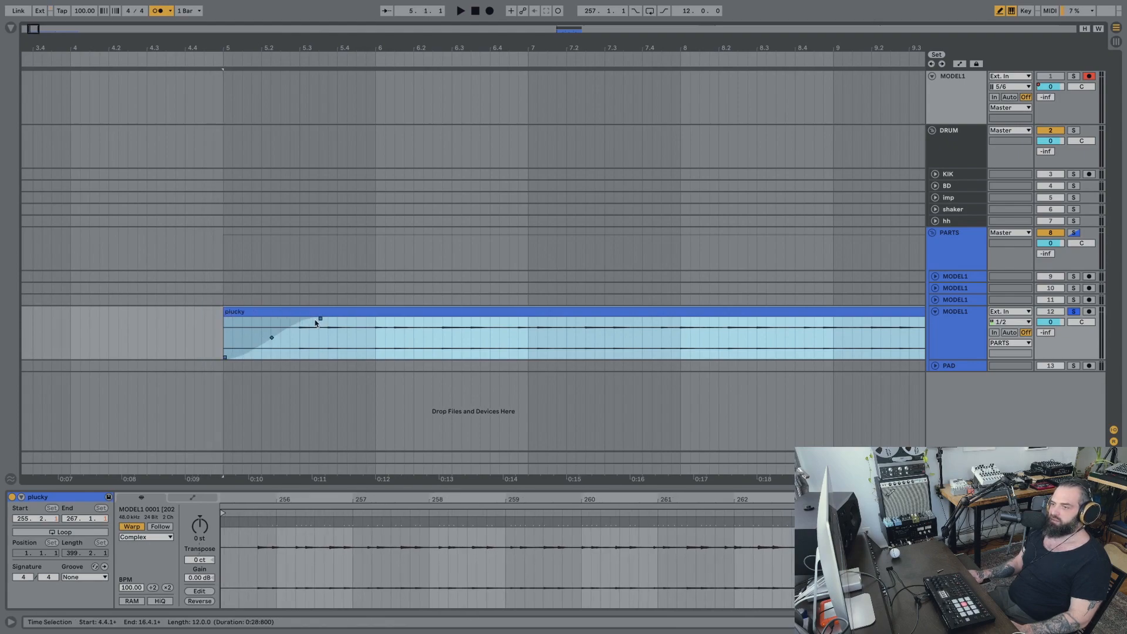
left_click_drag(319, 320, 295, 319)
Delete the duplicated plucky clip at bar 17 and extend the end of the first one to bar 17.
left_click_drag(509, 45, 510, 18)
left_click(482, 313)
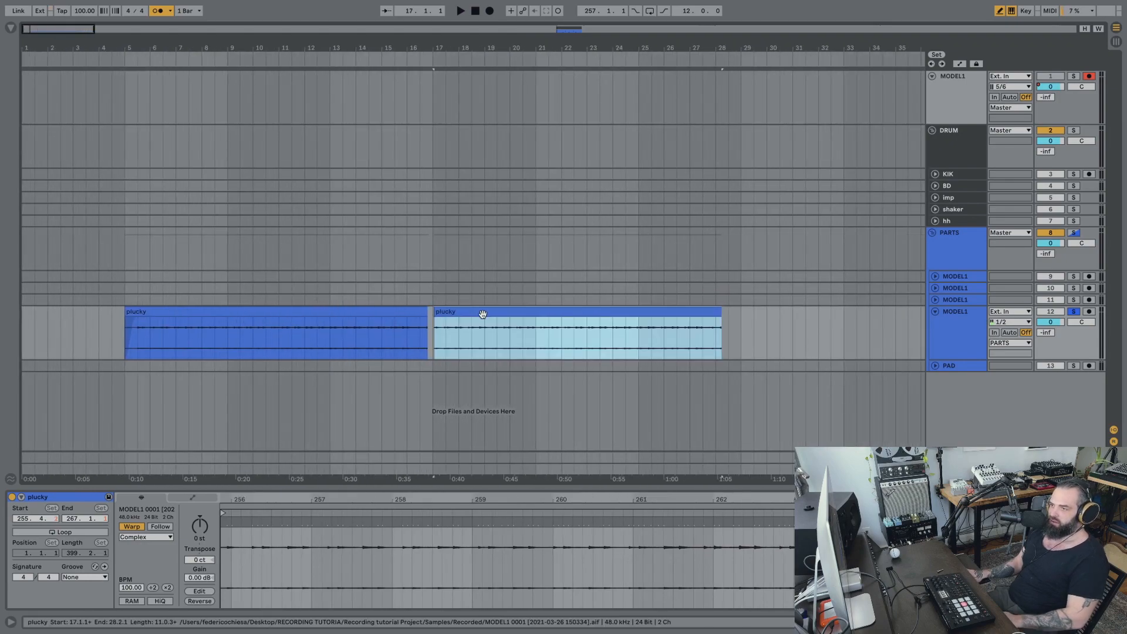
key("Delete")
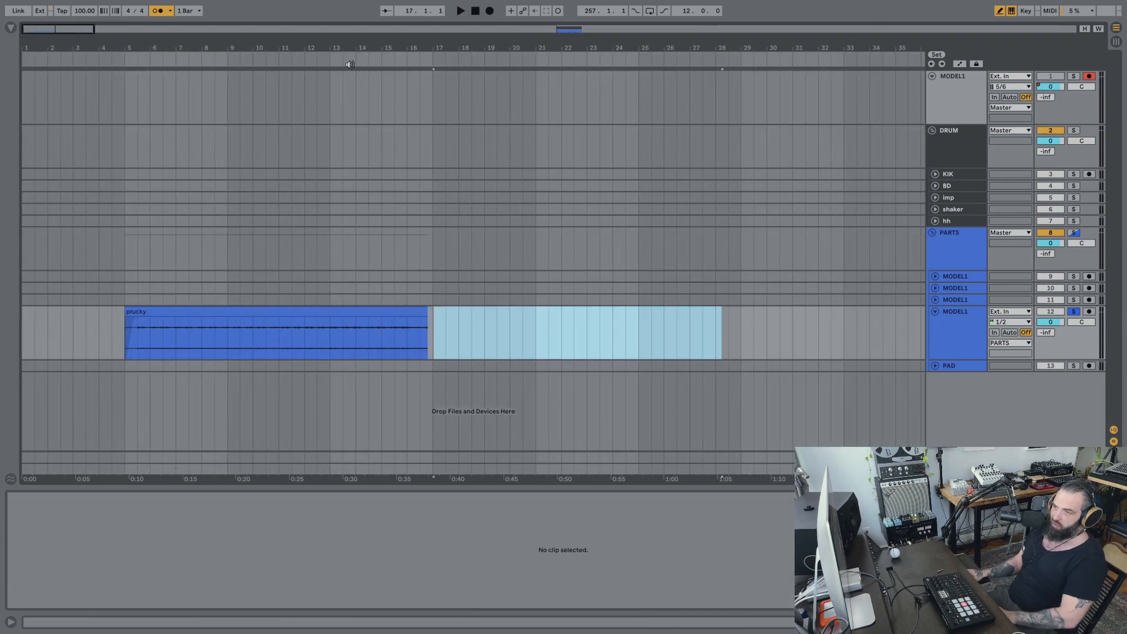
left_click(425, 311)
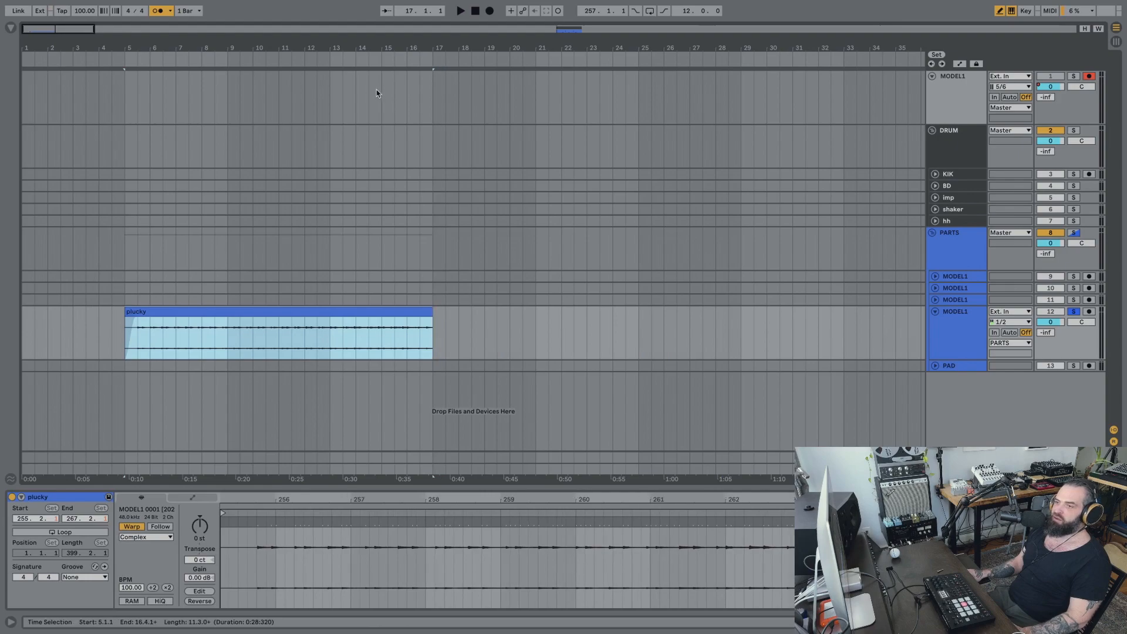
Select the drum and parts clips at bar 257 and move them to bar 129, one track lower.
left_click_drag(329, 47, 141, 46)
scroll(390, 133, "right", 5)
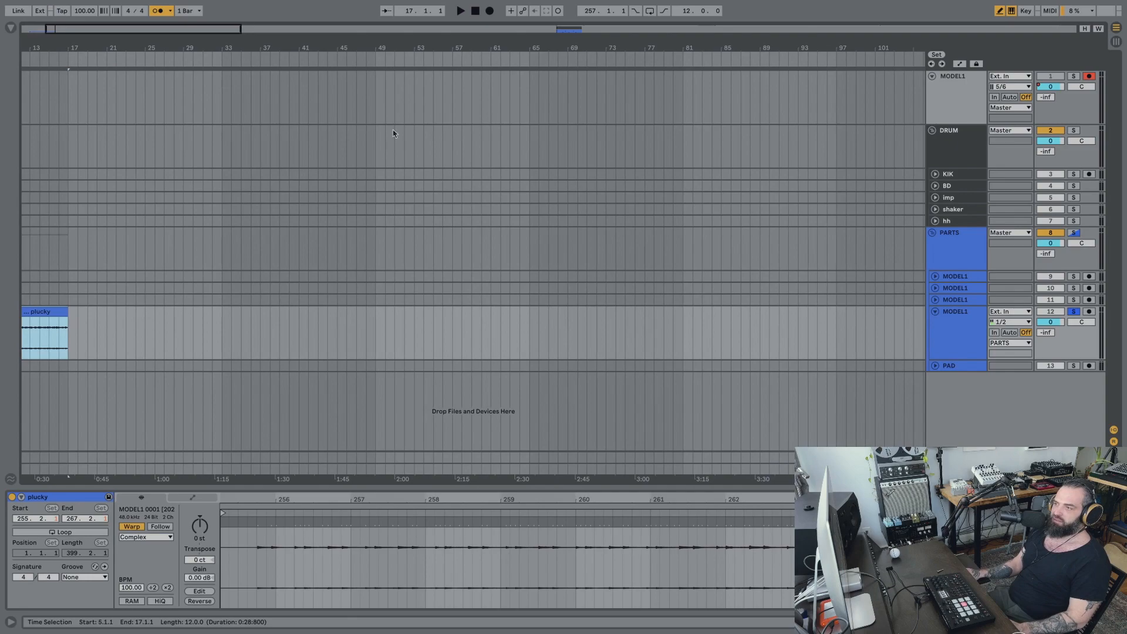
left_click_drag(329, 46, 158, 47)
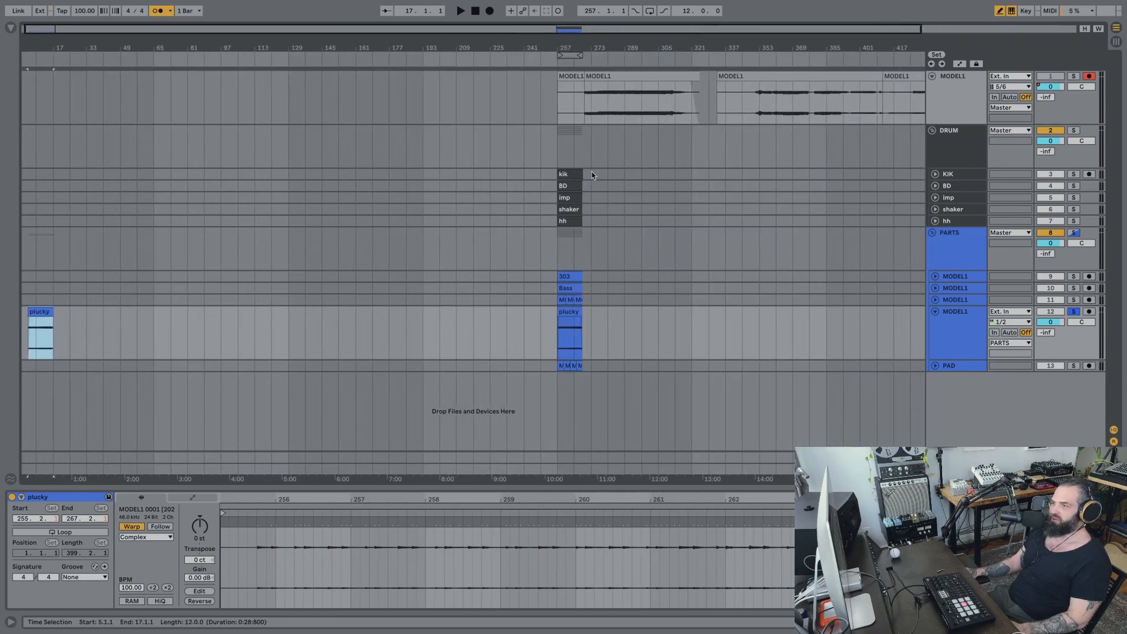
left_click_drag(592, 173, 560, 372)
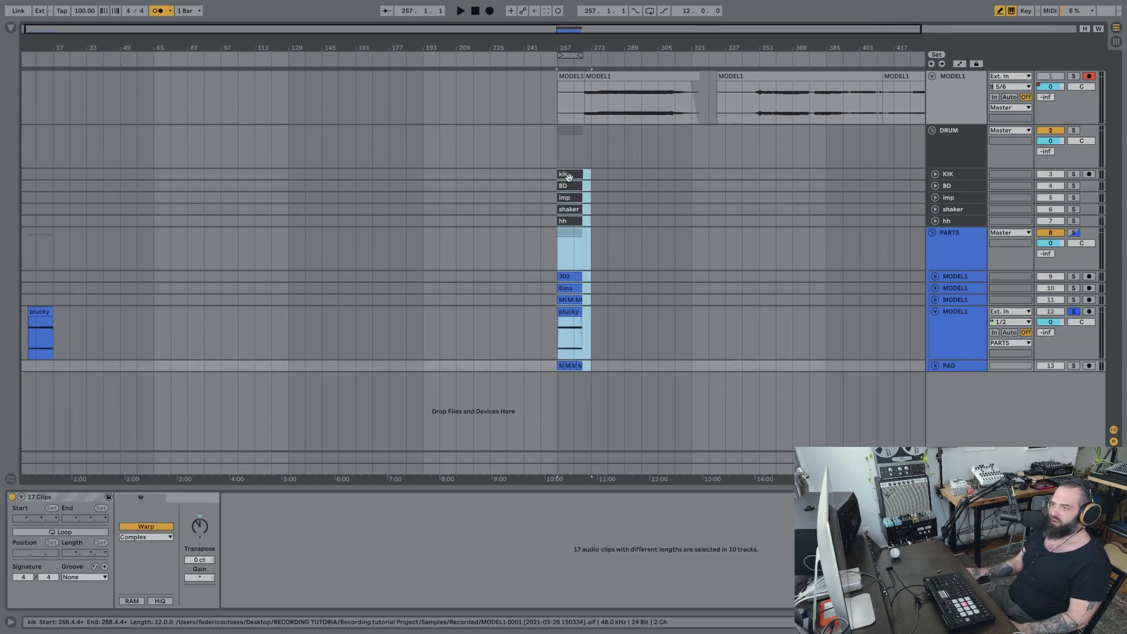
left_click_drag(559, 173, 294, 191)
key("plus")
scroll(271, 258, "left", 5)
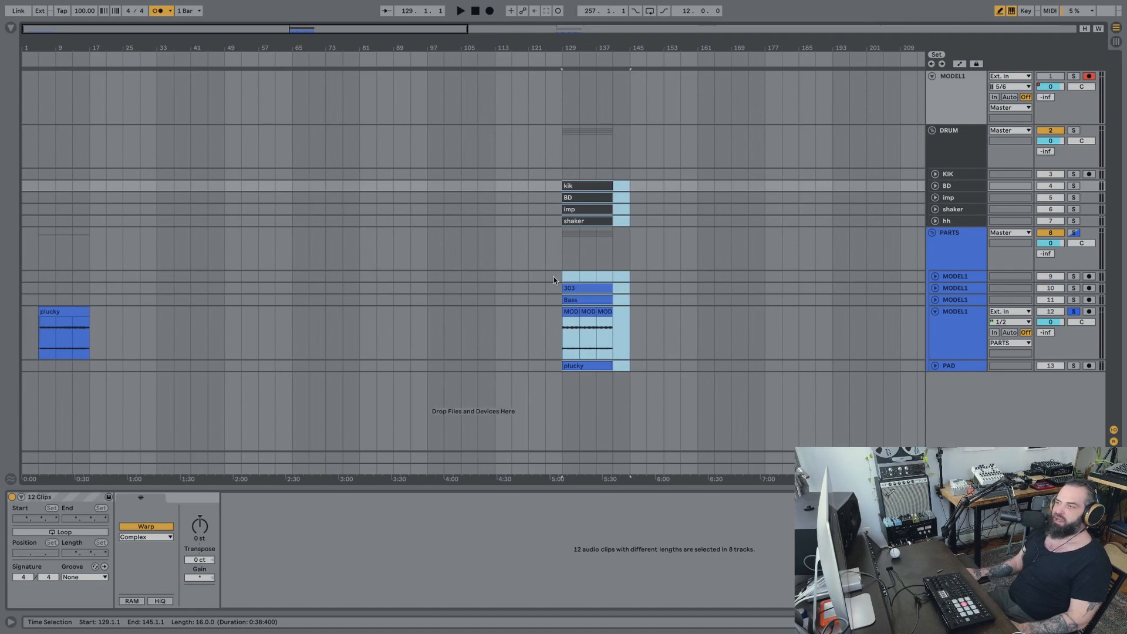
Play the plucky clip from around bar 9, and play the soloed track holding the Bass clip from bar 129.
left_click(964, 334)
left_click(58, 335)
key("space")
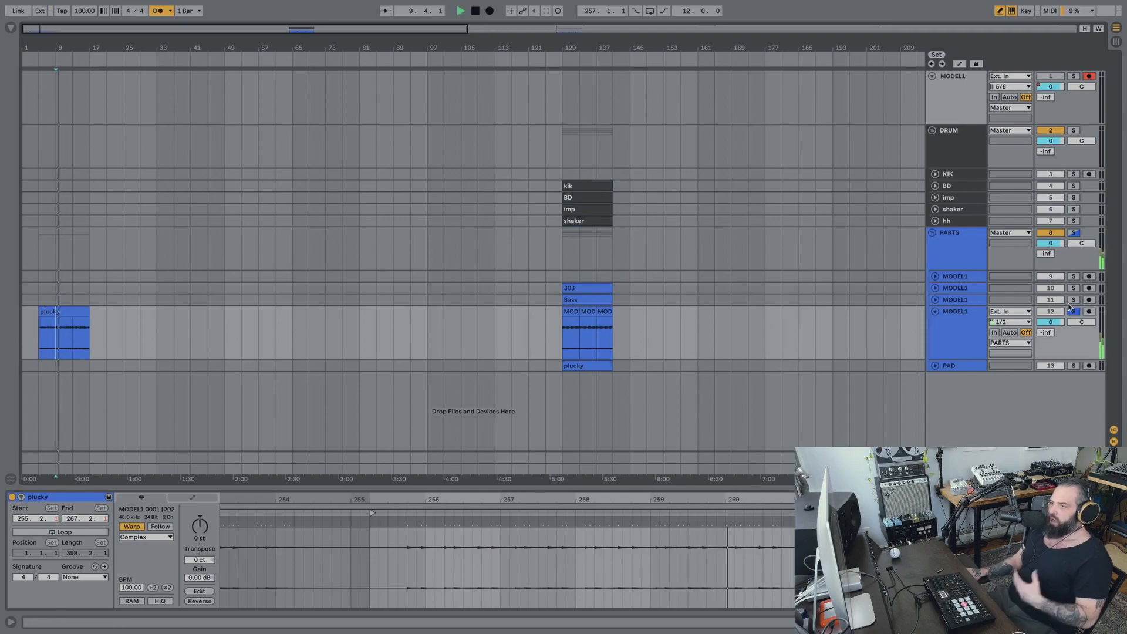
left_click(562, 302)
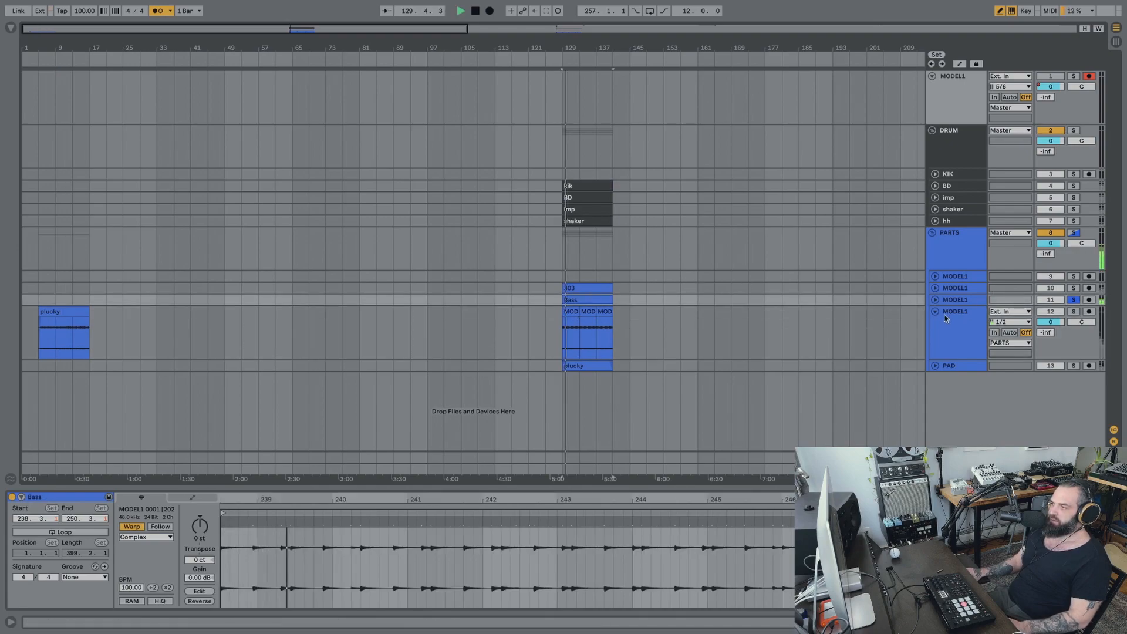
Unfold and solo the PAD track, play it from bar 129, and check its clips at bar 257.
left_click(935, 366)
key("space")
left_click(560, 401)
key("space")
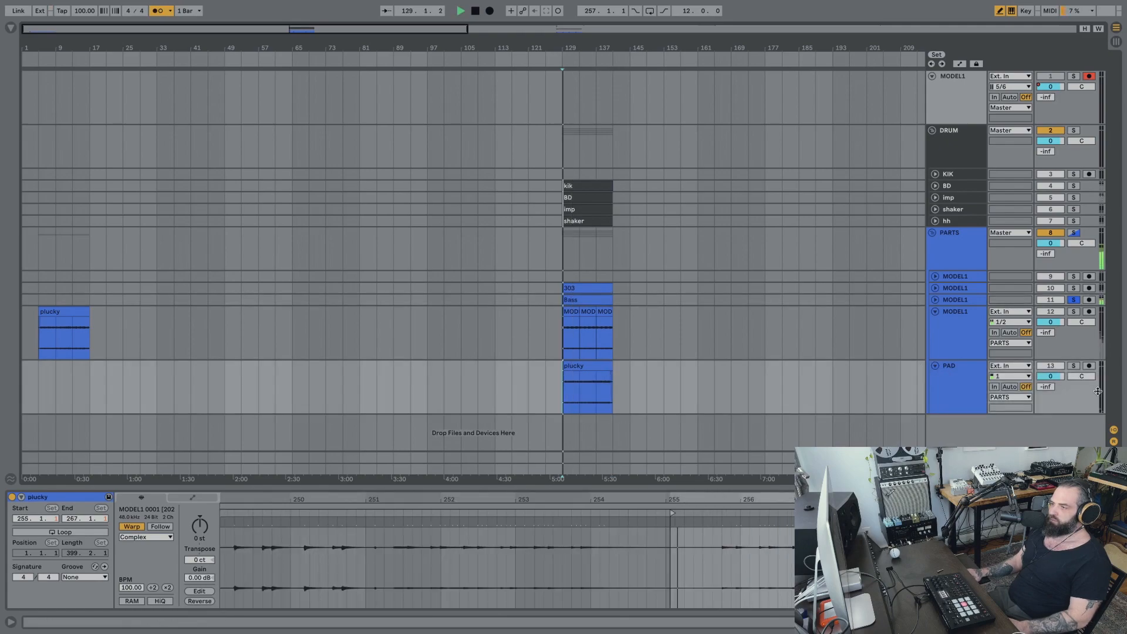
left_click(1073, 366)
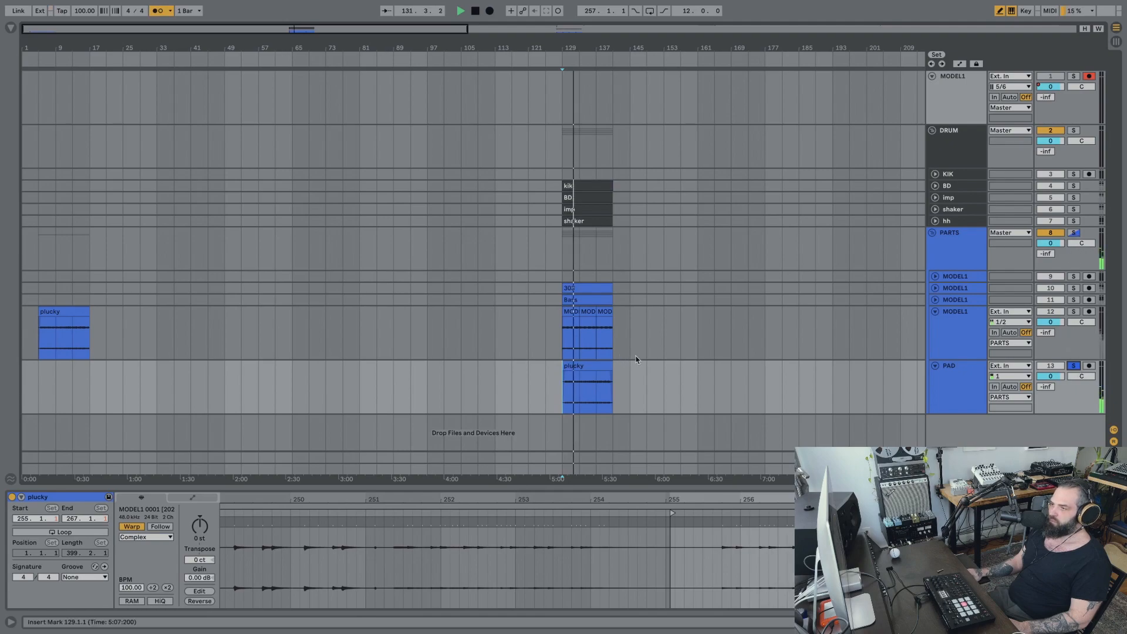
scroll(636, 357, "right", 10)
key("space")
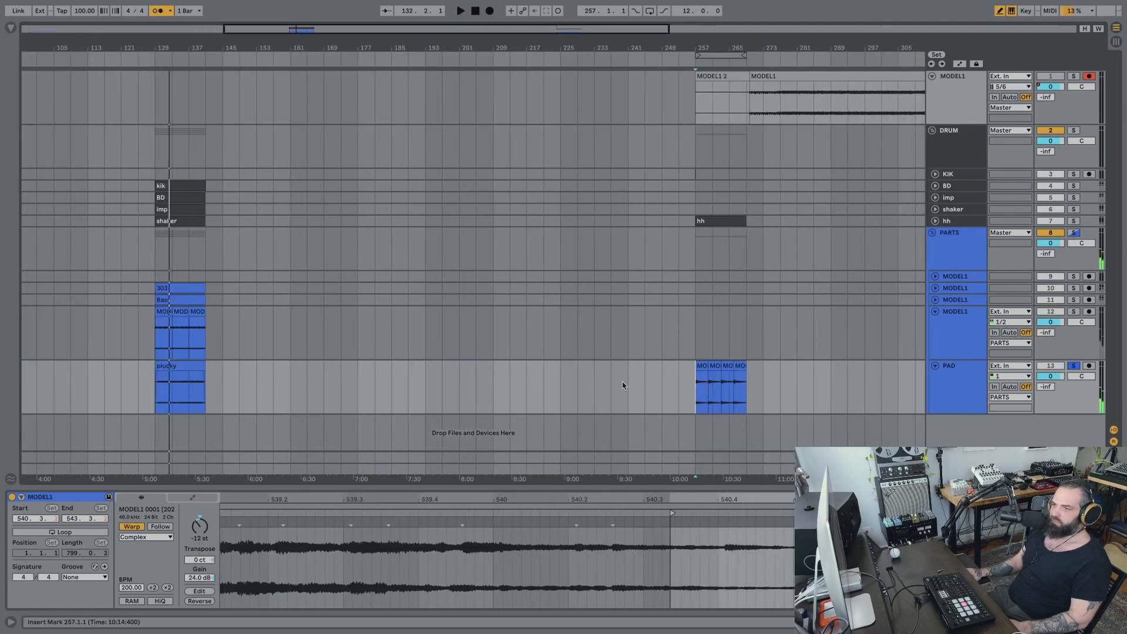
Move the parts clips at bar 129 up one track, and move the four PAD clips from bar 257 to bar 129.
left_click_drag(205, 286, 149, 412)
left_click_drag(168, 289, 176, 276)
left_click_drag(790, 375, 167, 388)
Paste a copy of the four PAD clips at bar 13 on the PAD track.
scroll(281, 381, "left", 2)
scroll(280, 382, "left", 7)
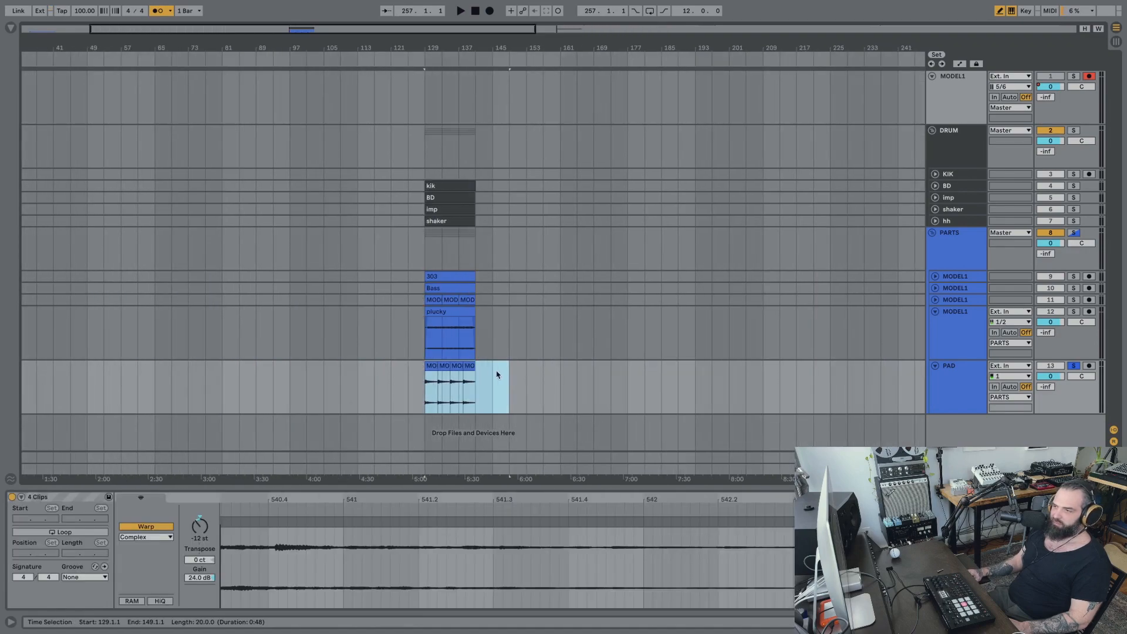
scroll(495, 368, "left", 5)
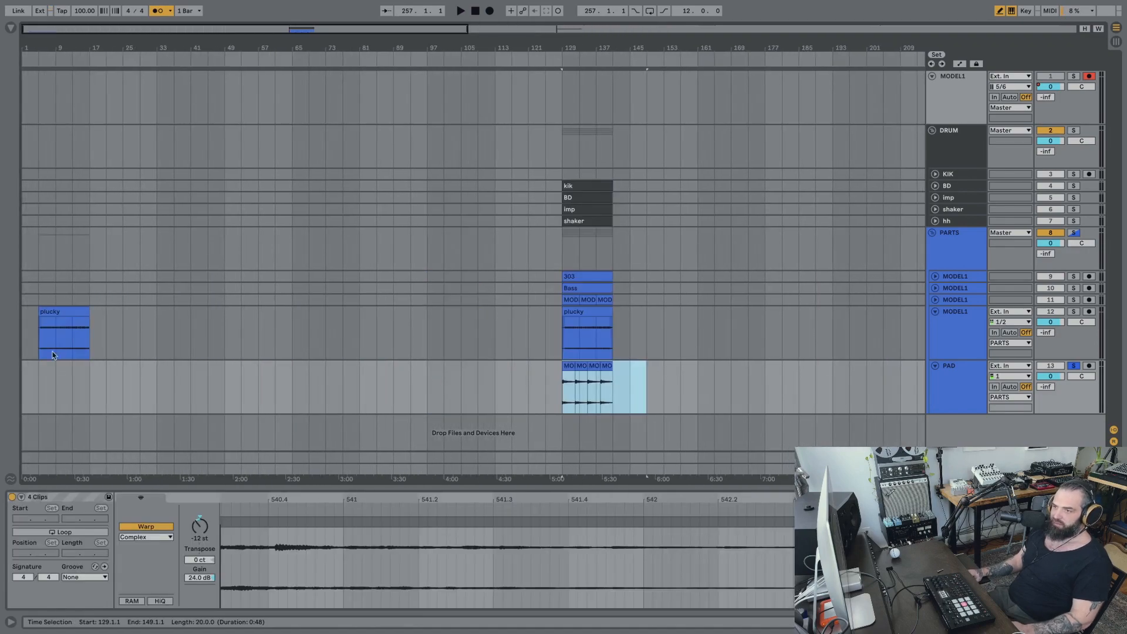
left_click(71, 383)
key("ctrl+v")
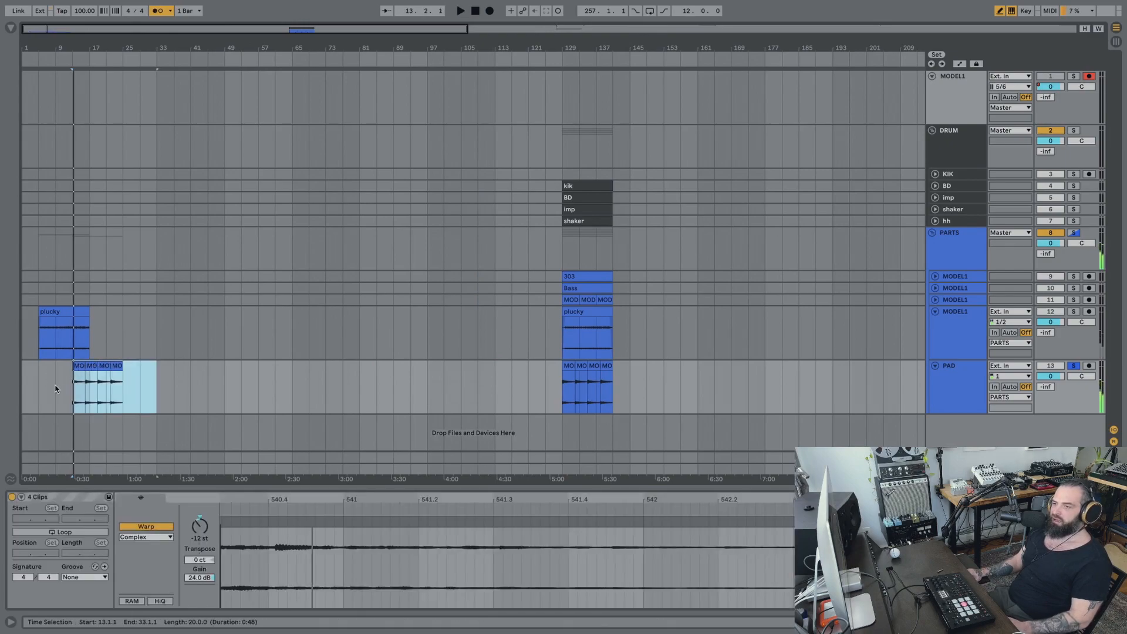
Clear the PAD track's solo and play the arrangement from around bar 5.
left_click(57, 390)
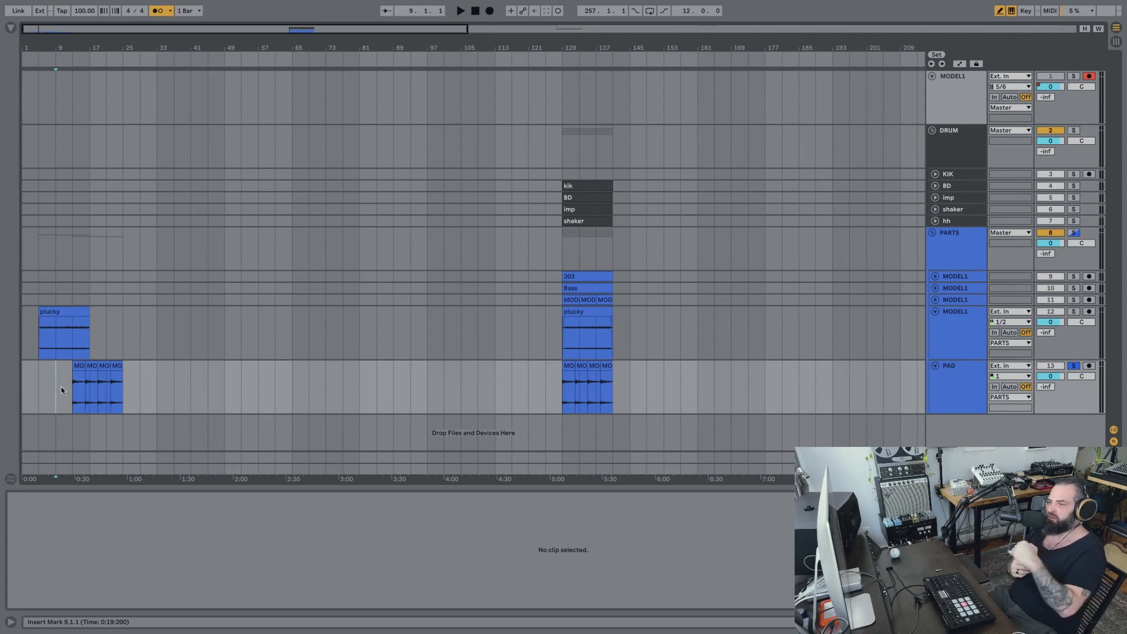
key("space")
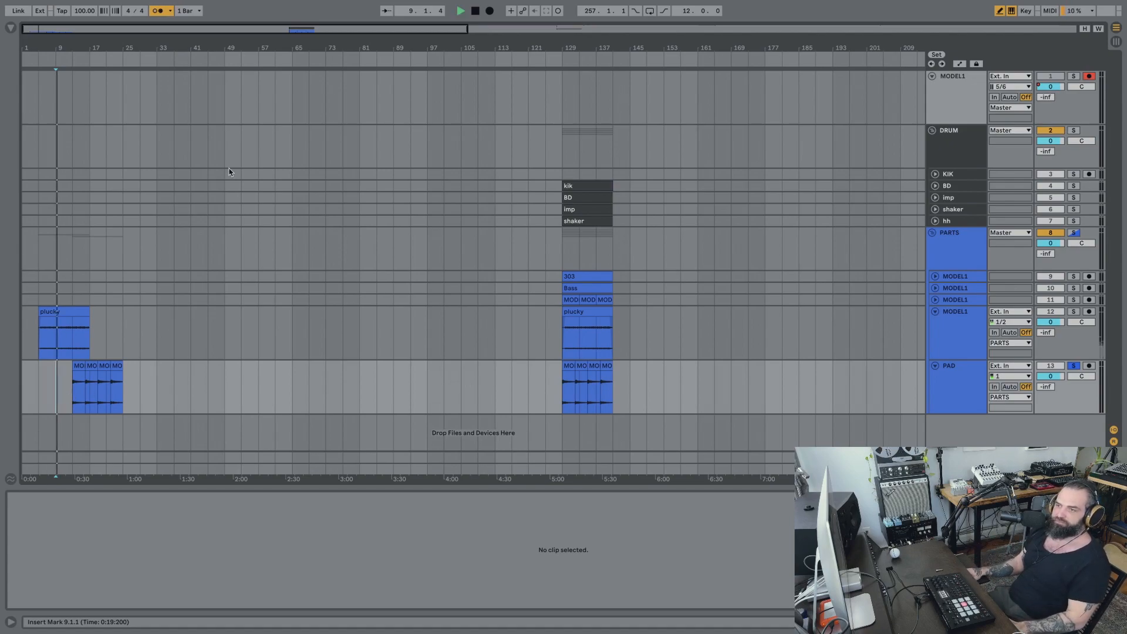
left_click(1073, 365)
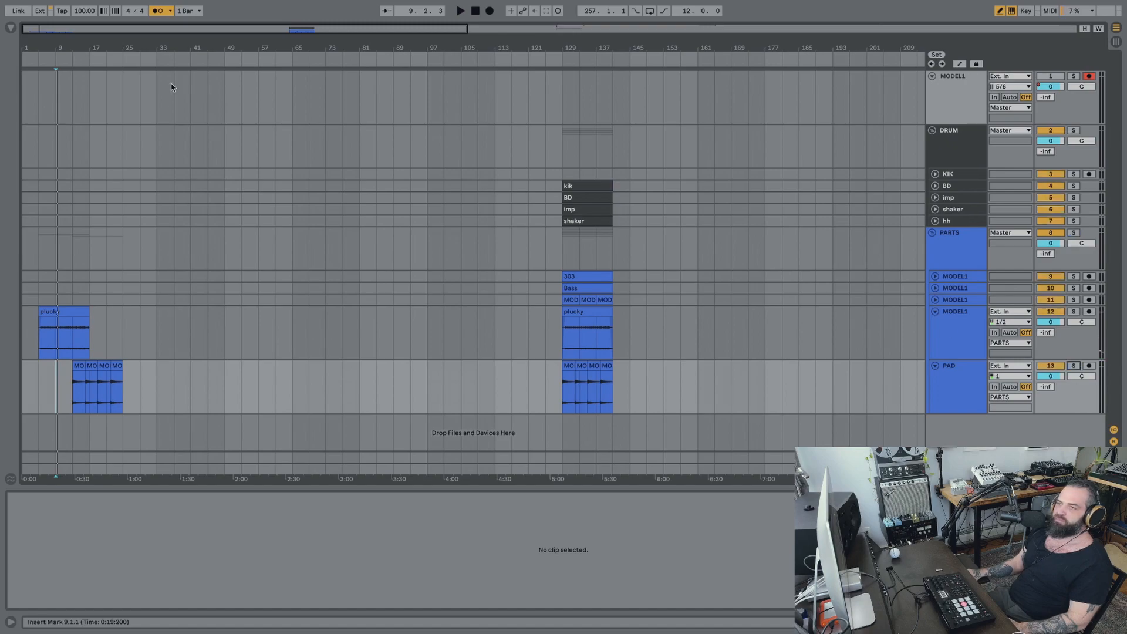
left_click(40, 390)
key("space")
Move the four copied PAD clips from bar 13 to bar 9.
mouse_move(149, 48)
left_mouse_down()
mouse_move(149, 79)
mouse_move(211, 82)
left_mouse_up()
left_click_drag(205, 373, 85, 371)
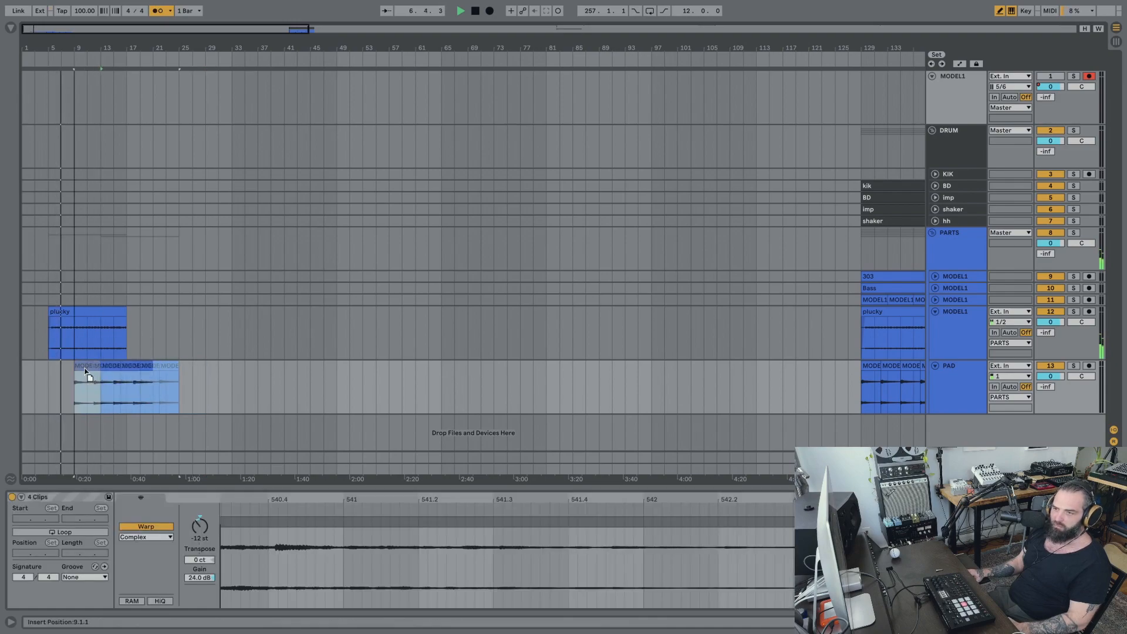
key("space")
Add a short fade-in to the start of the first plucky clip, ending just before bar 5.
left_click_drag(147, 50, 146, 81)
scroll(253, 377, "left", 5)
scroll(127, 342, "left", 2)
scroll(241, 293, "left", 8)
left_click_drag(269, 313, 243, 321)
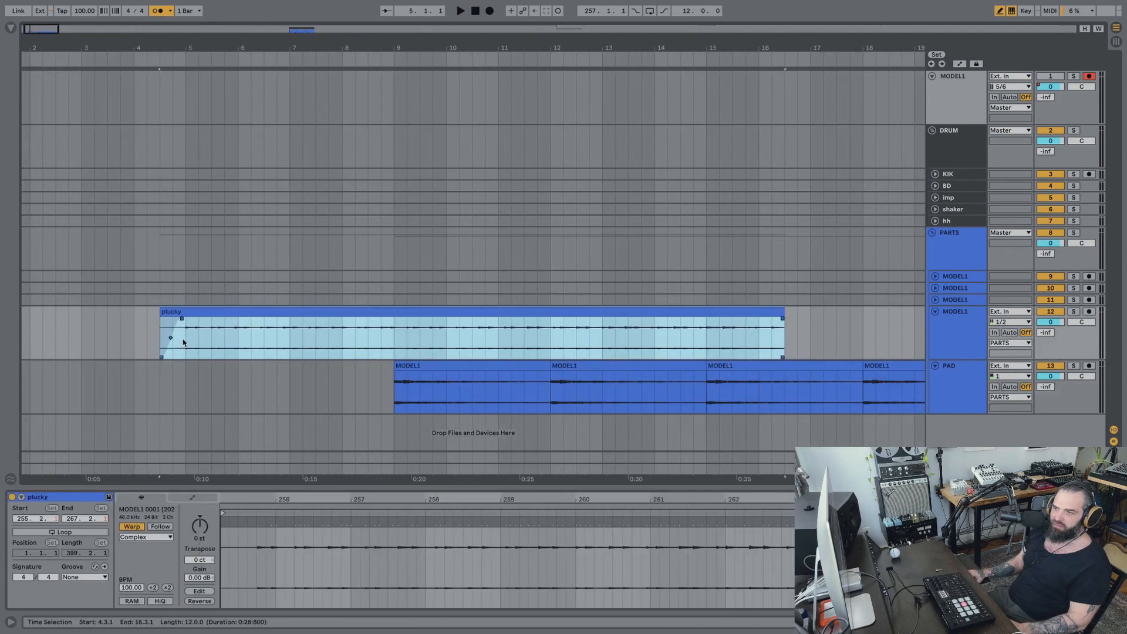
left_click(164, 312)
key("space")
Add a locator named "start" at bar 5.
left_click(185, 336)
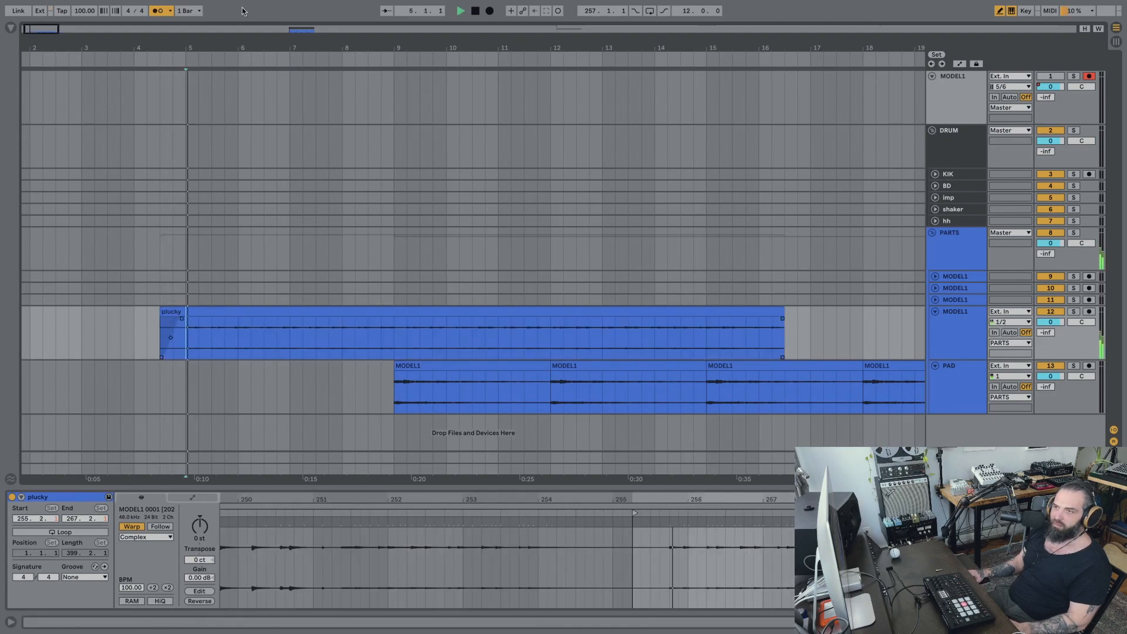
right_click(188, 64)
left_click(235, 94)
type("sta")
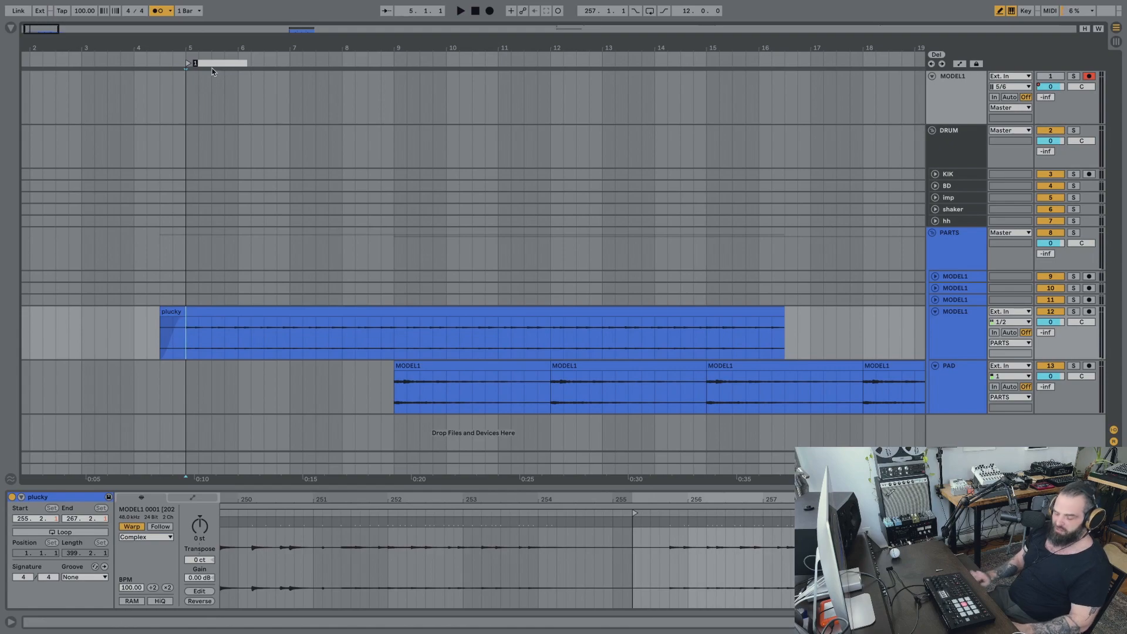
type("rt")
key("Return")
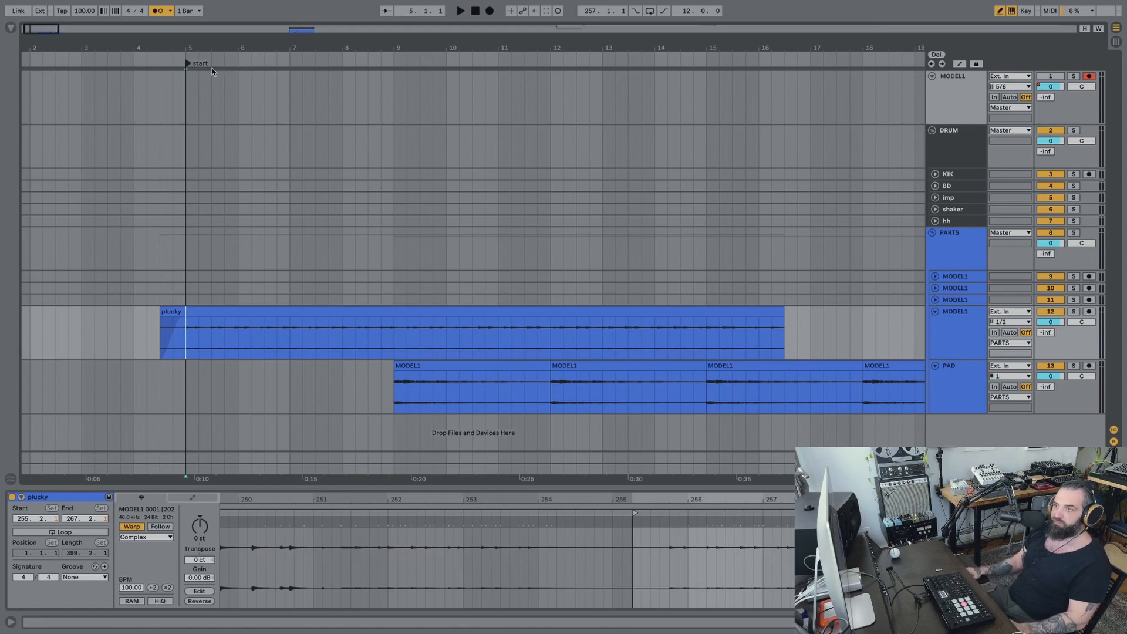
Play the plucky and PAD clips together from the start locator and select the four PAD clips.
key("space")
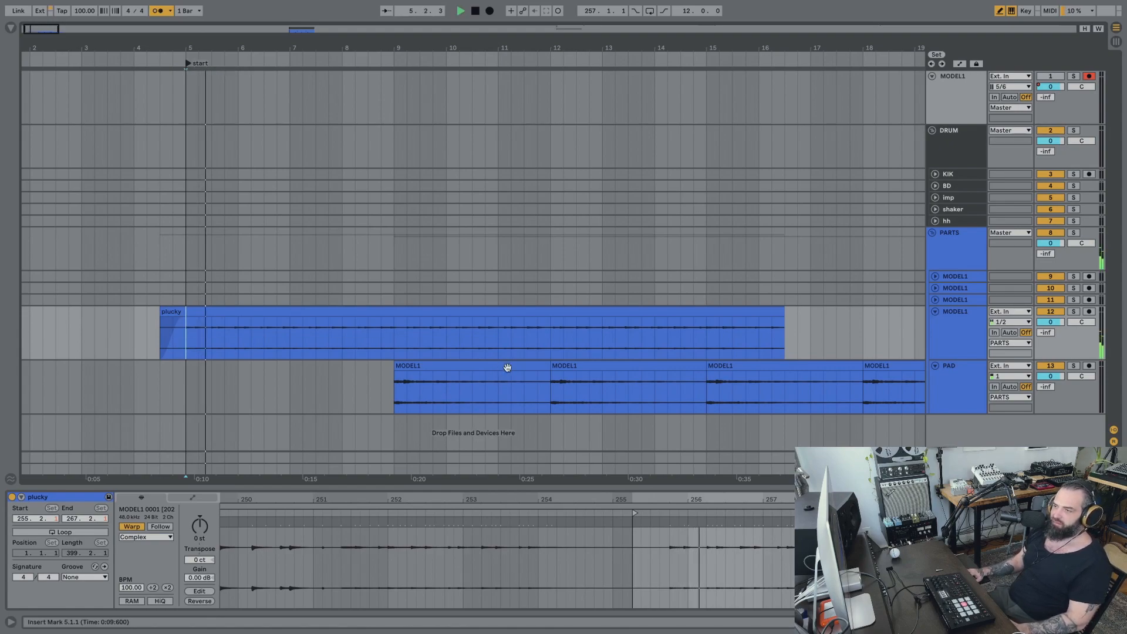
left_click(487, 381)
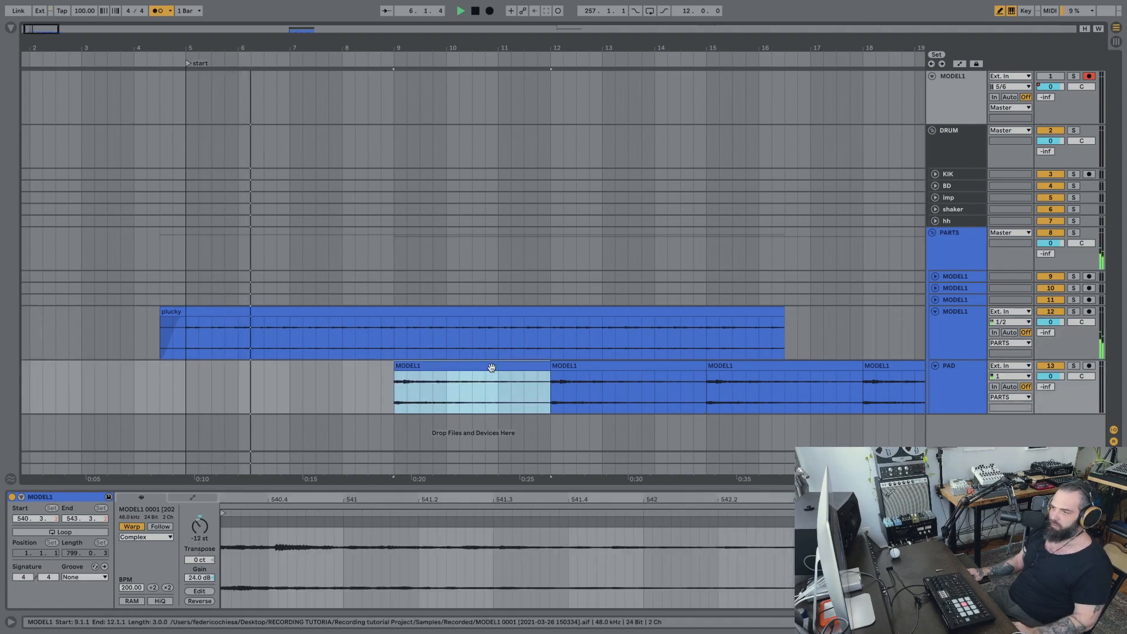
left_click(867, 367, "shift")
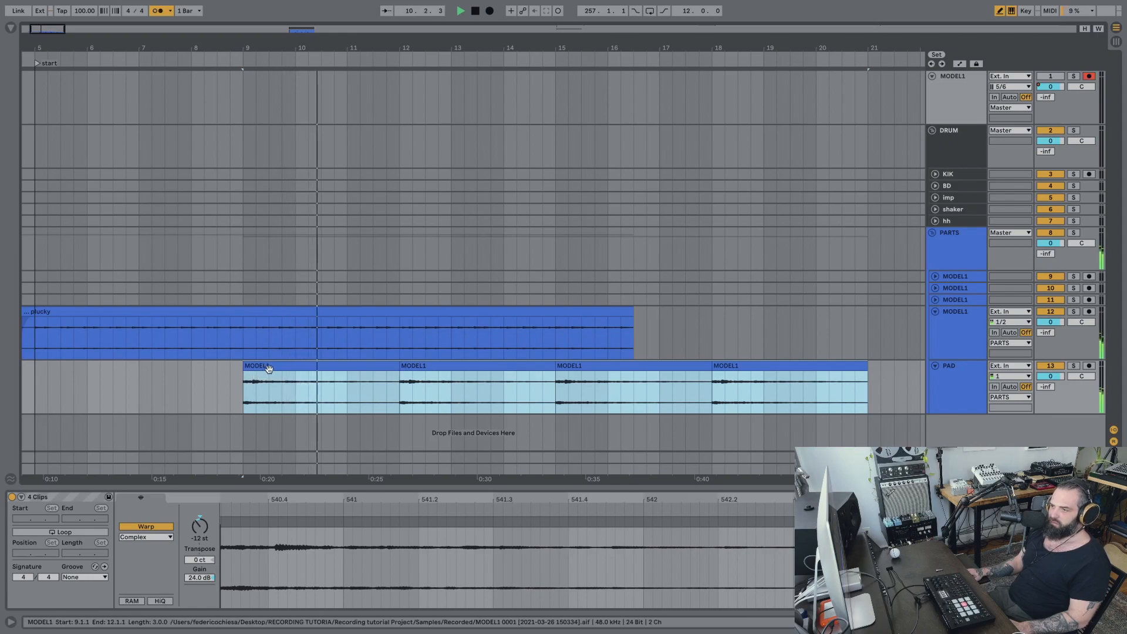
key("space")
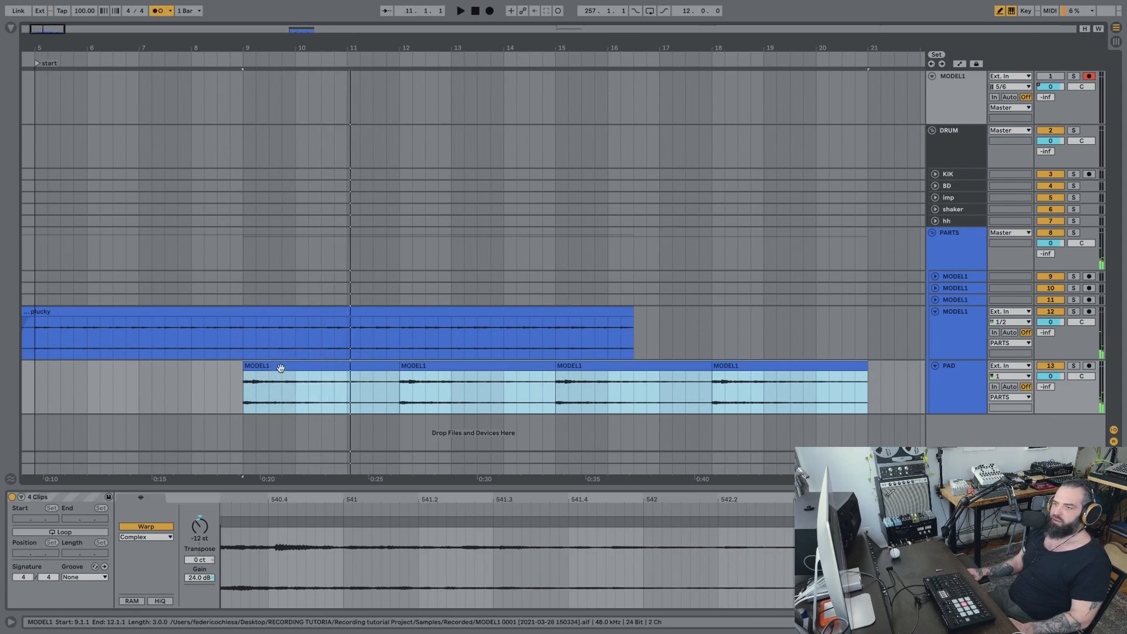
left_click(281, 368)
left_click(769, 368, "shift")
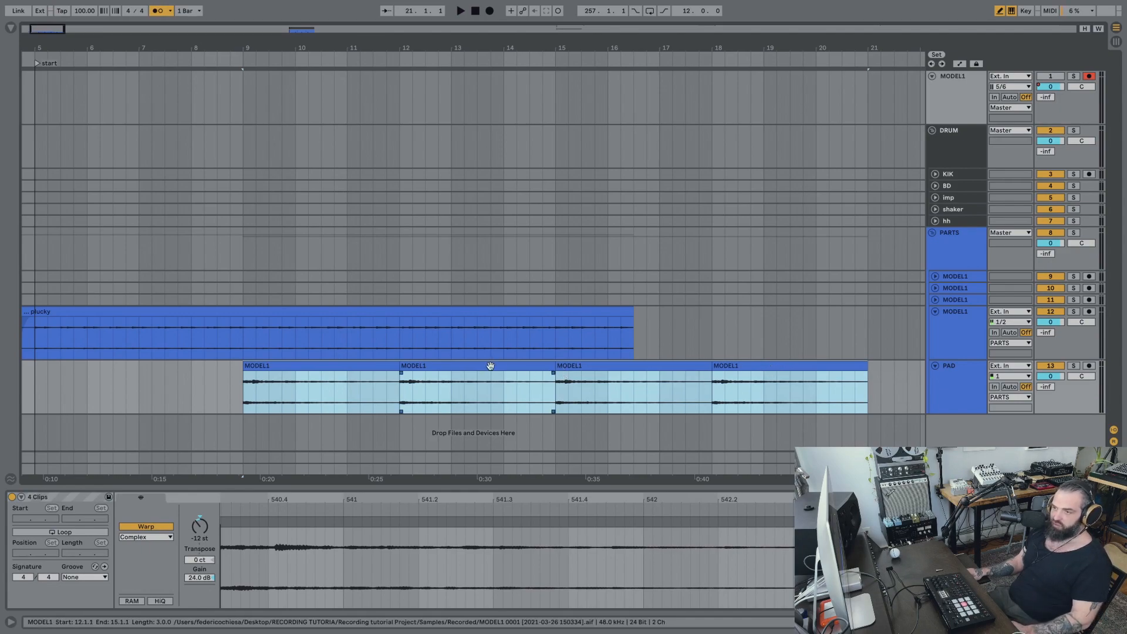
Try a reversed copy of the first PAD clip at bar 6 with a fade-in of about two bars, and delete it.
left_click(290, 366)
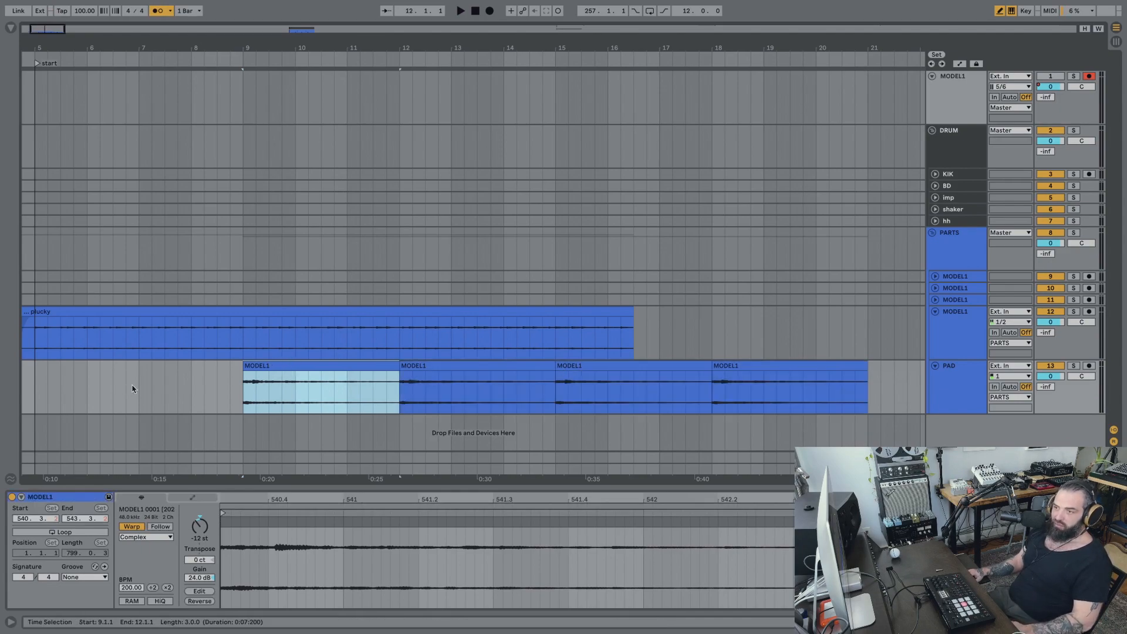
left_click(91, 391)
key("ctrl+v")
left_click_drag(88, 372, 203, 377)
key("space")
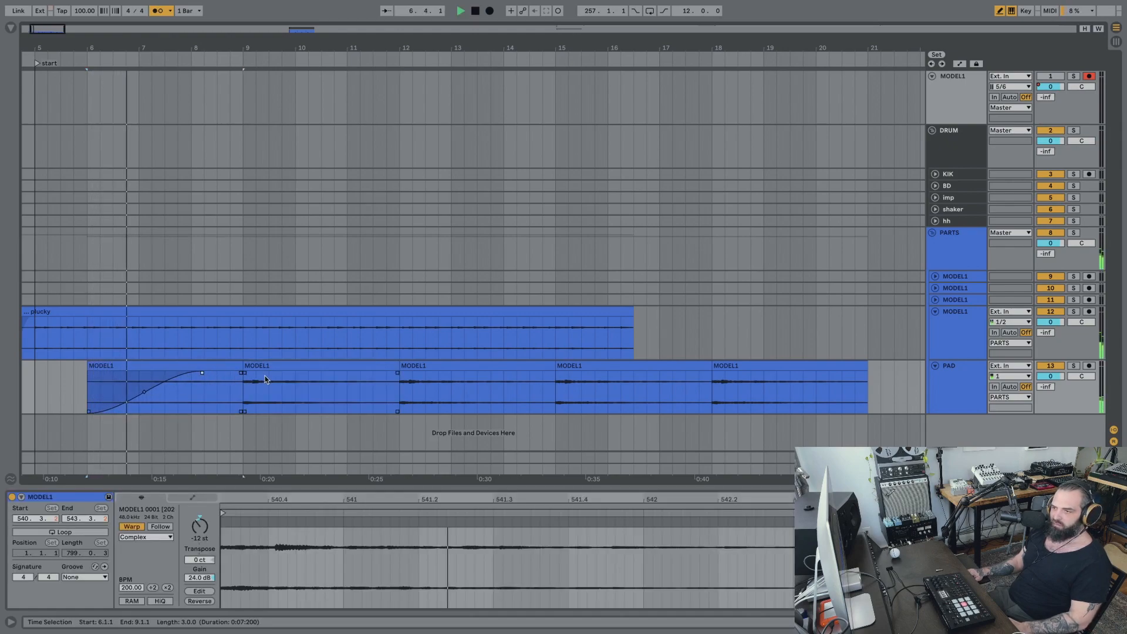
left_click(200, 367)
key("r")
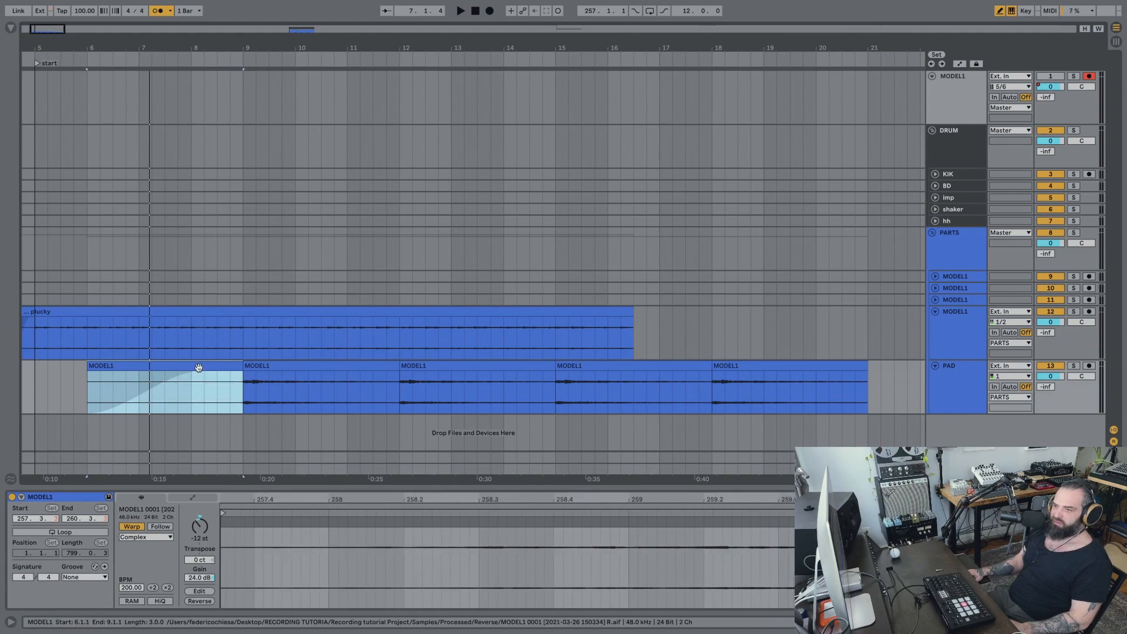
key("Delete")
Paste a copy of the bar 9 PAD clip at bar 6 and crop the copy's sample.
left_click(277, 365)
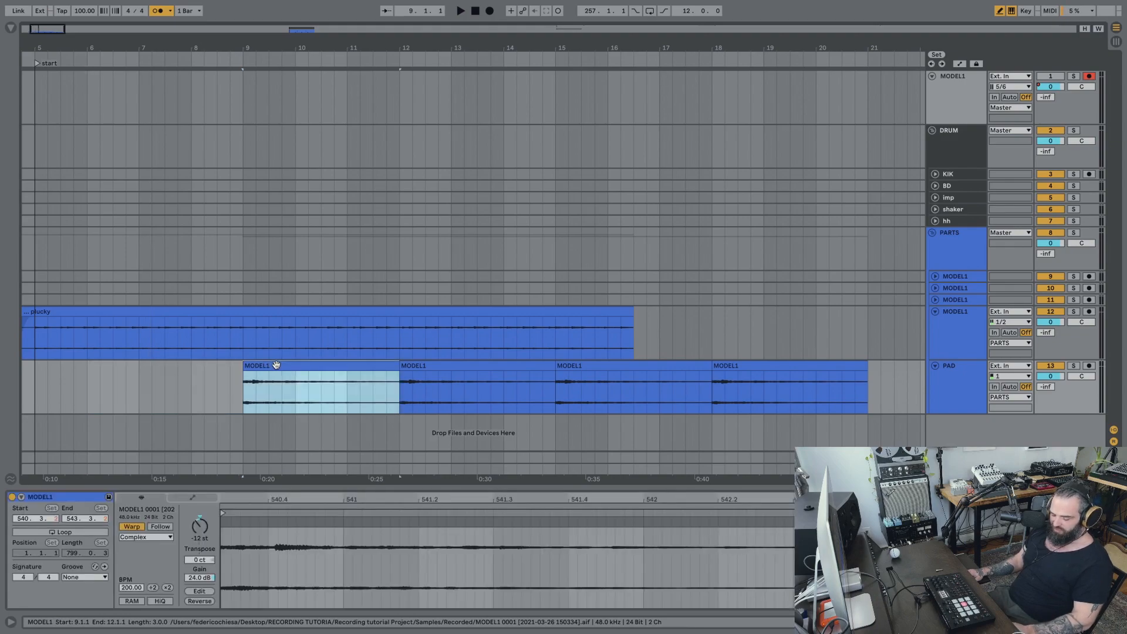
left_click(93, 395)
key("super+v")
right_click(139, 371)
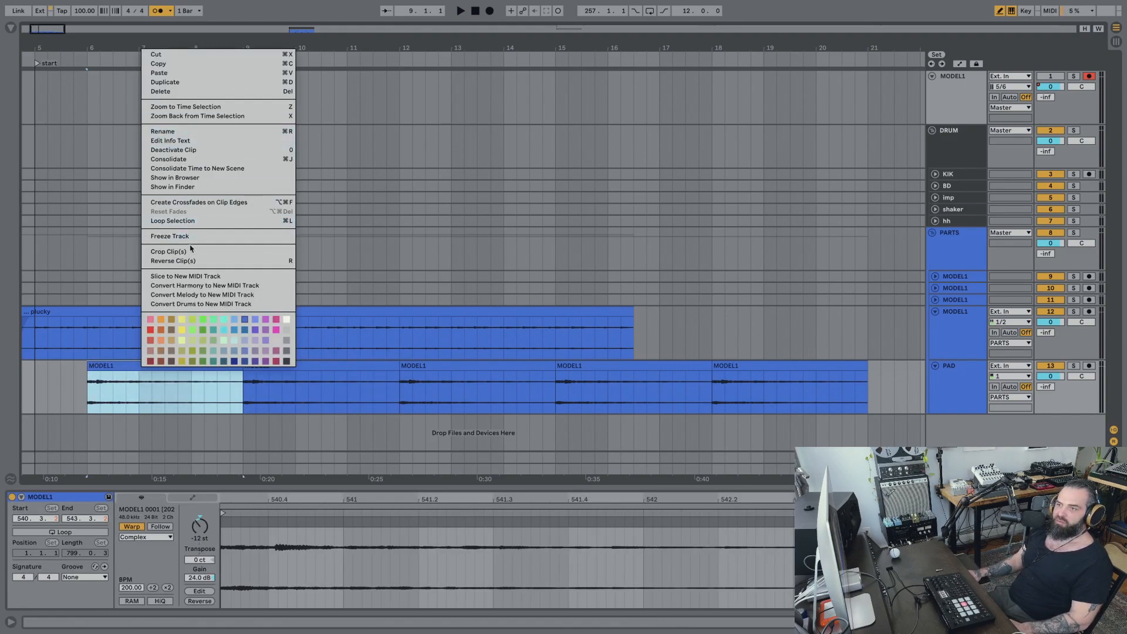
left_click(190, 251)
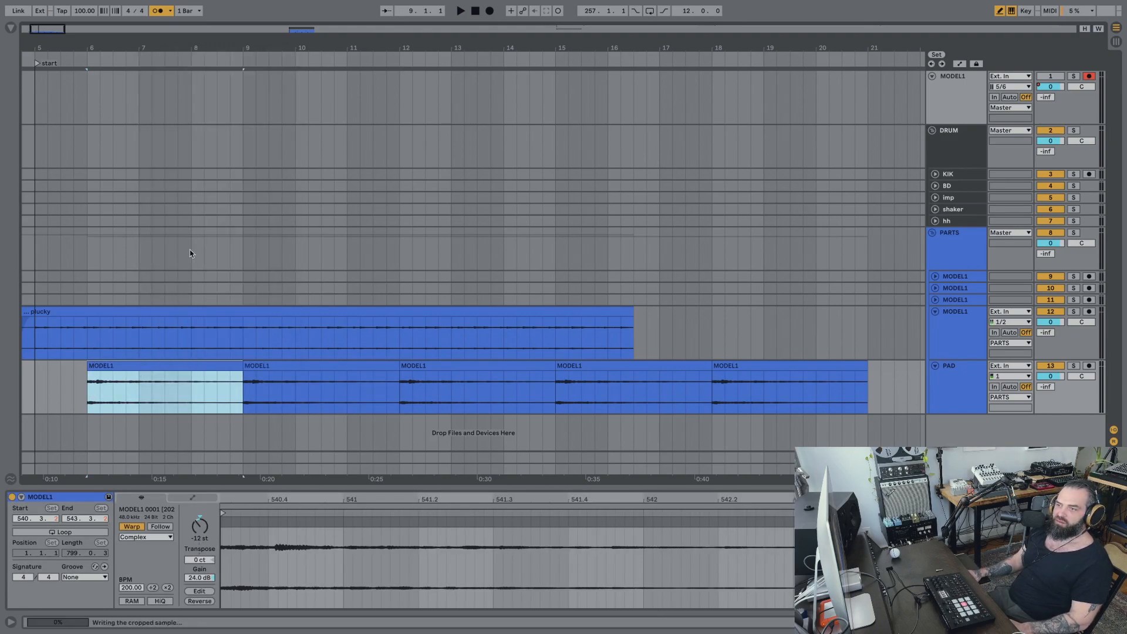
Reverse the cropped PAD clip at bar 6, give it a fade-in of about 1.75 bars, and play the result.
left_click(169, 366)
left_click_drag(89, 372, 180, 372)
key("space")
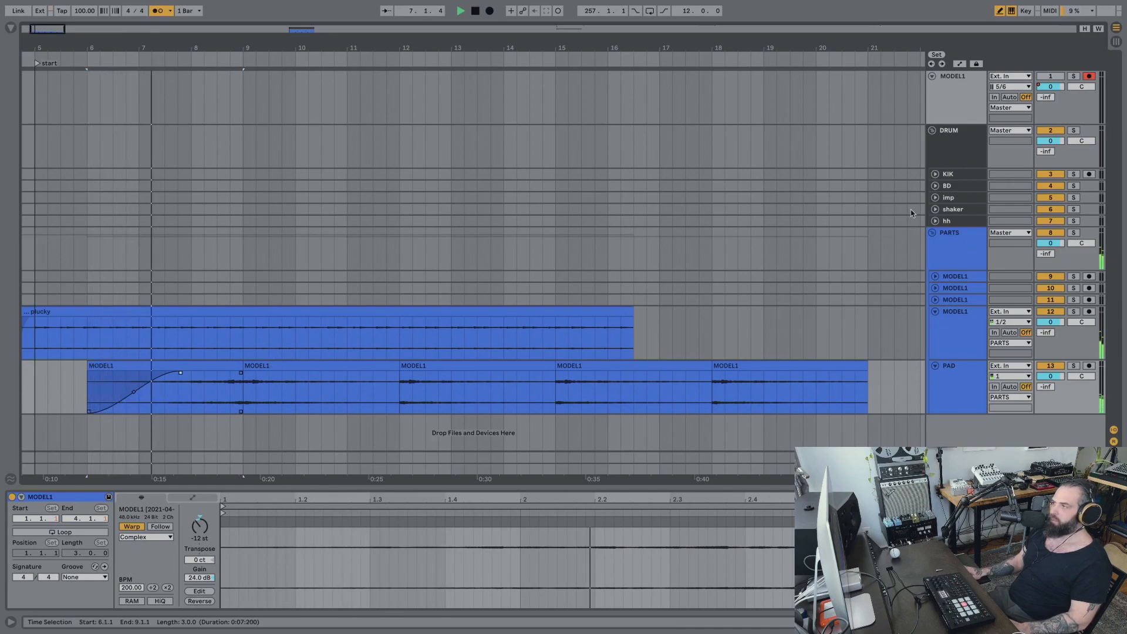
left_click_drag(522, 46, 522, 24)
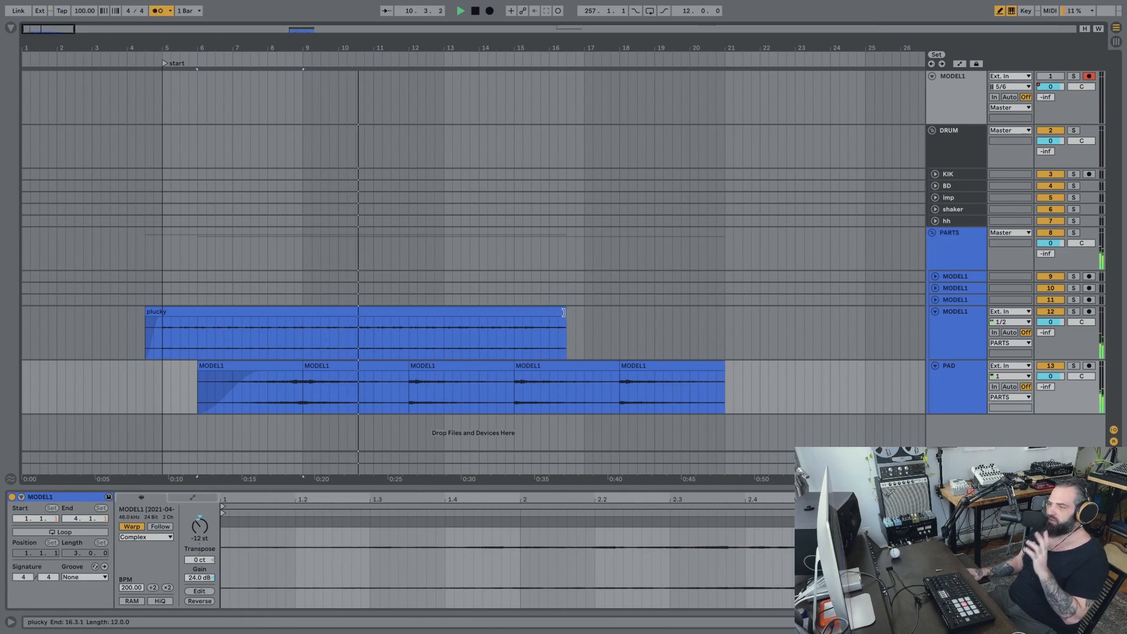
left_click_drag(535, 48, 535, 18)
left_click_drag(230, 47, 233, 49)
left_click(158, 10)
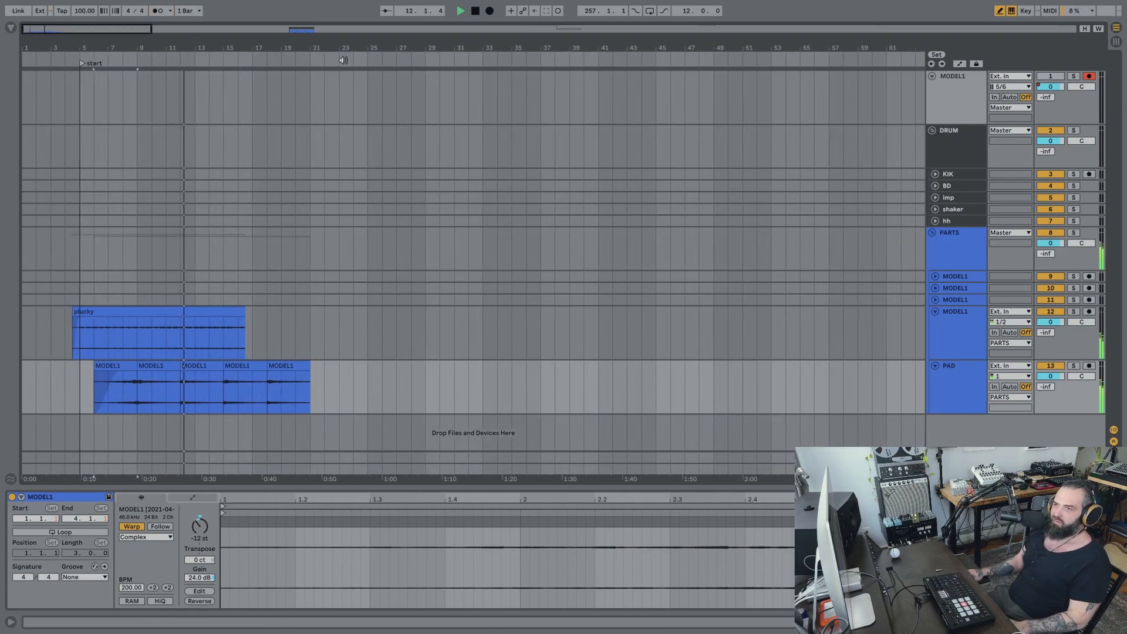
Create crossfades of about half a bar or less between the PAD clips at bars 12, 15 and 18.
left_click_drag(181, 48, 181, 99)
key("space")
left_click_drag(175, 373, 126, 374)
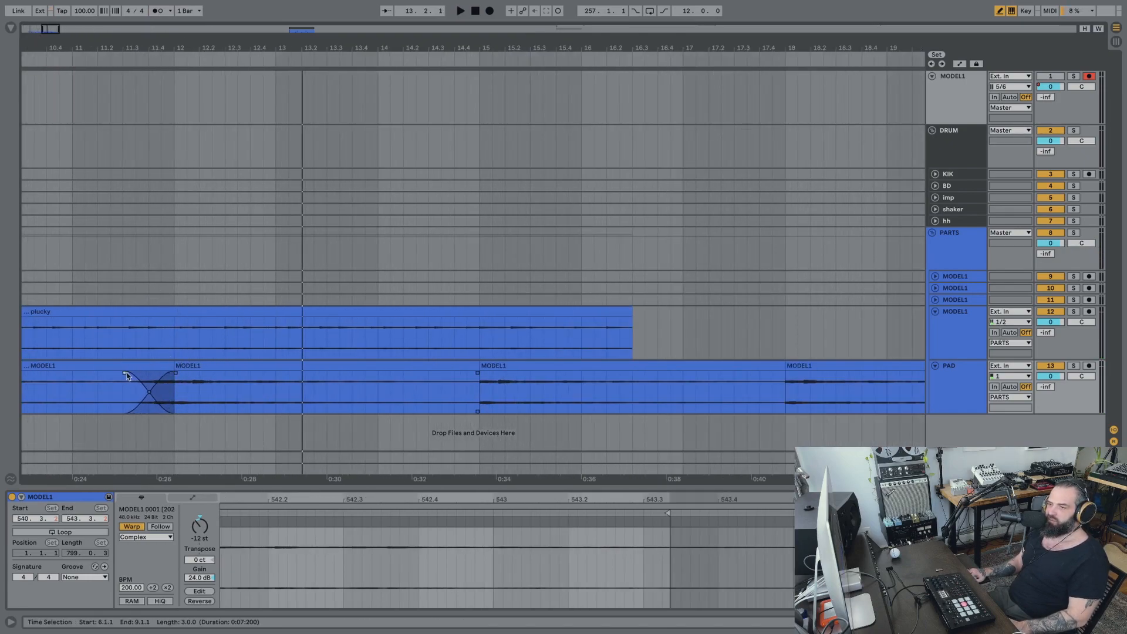
left_click(98, 402)
key("space")
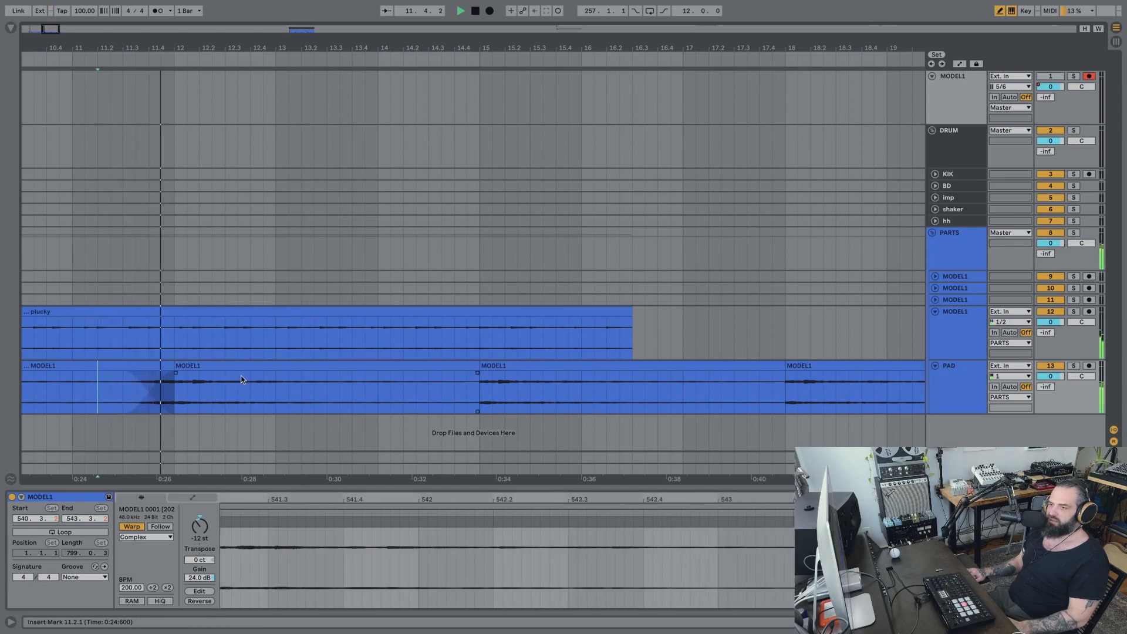
left_click_drag(475, 375, 447, 373)
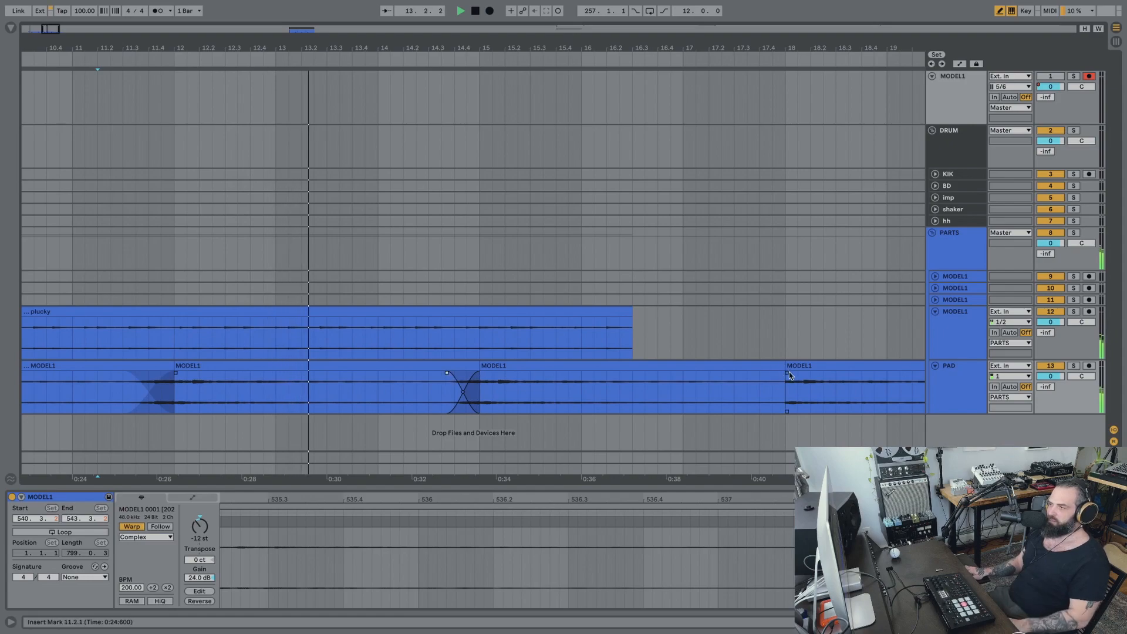
left_click_drag(789, 371, 732, 374)
Solo and play the track holding the 303 clip from bar 129, and solo, play and unfold the track below the Bass track.
left_click_drag(490, 47, 285, 46)
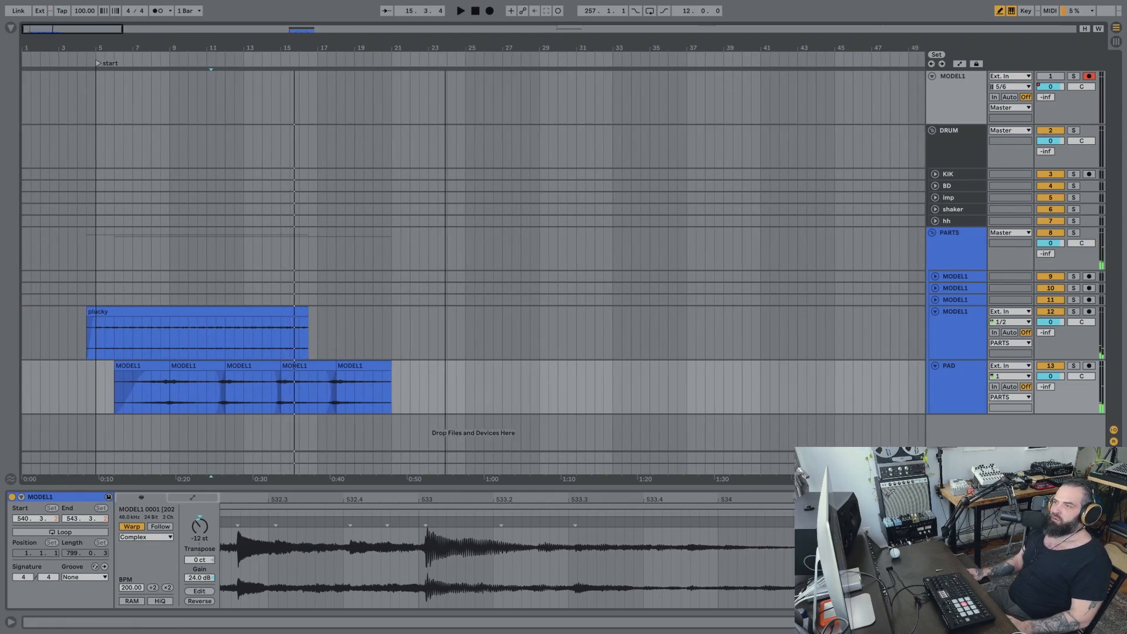
left_click_drag(447, 46, 175, 45)
scroll(255, 221, "right", 5)
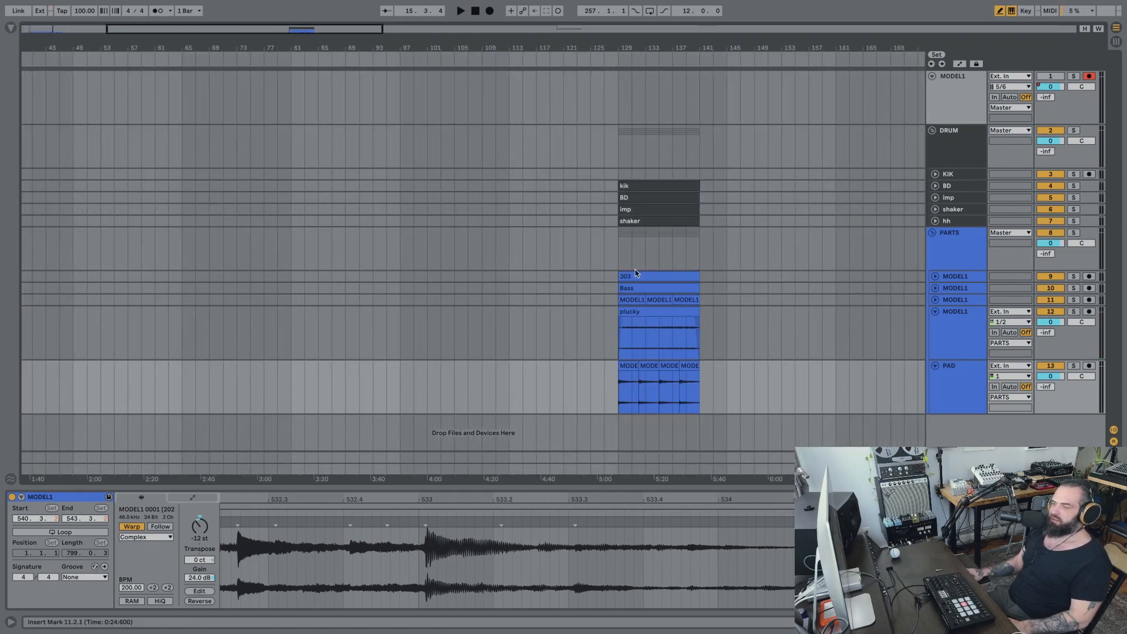
left_click(1074, 277)
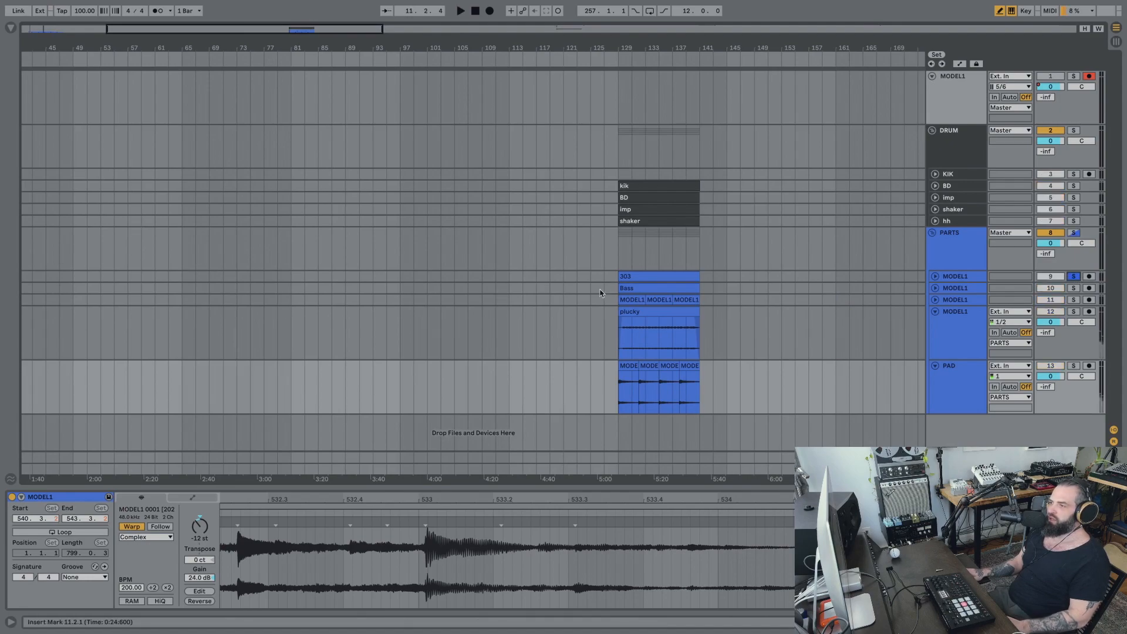
left_click(617, 260)
key("space")
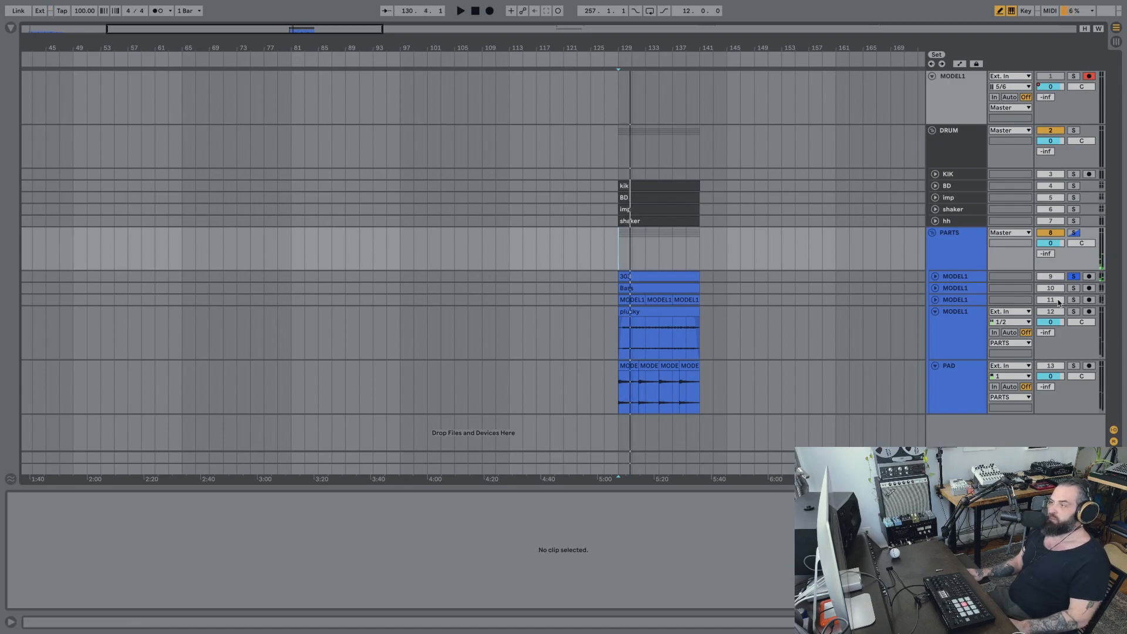
key("space")
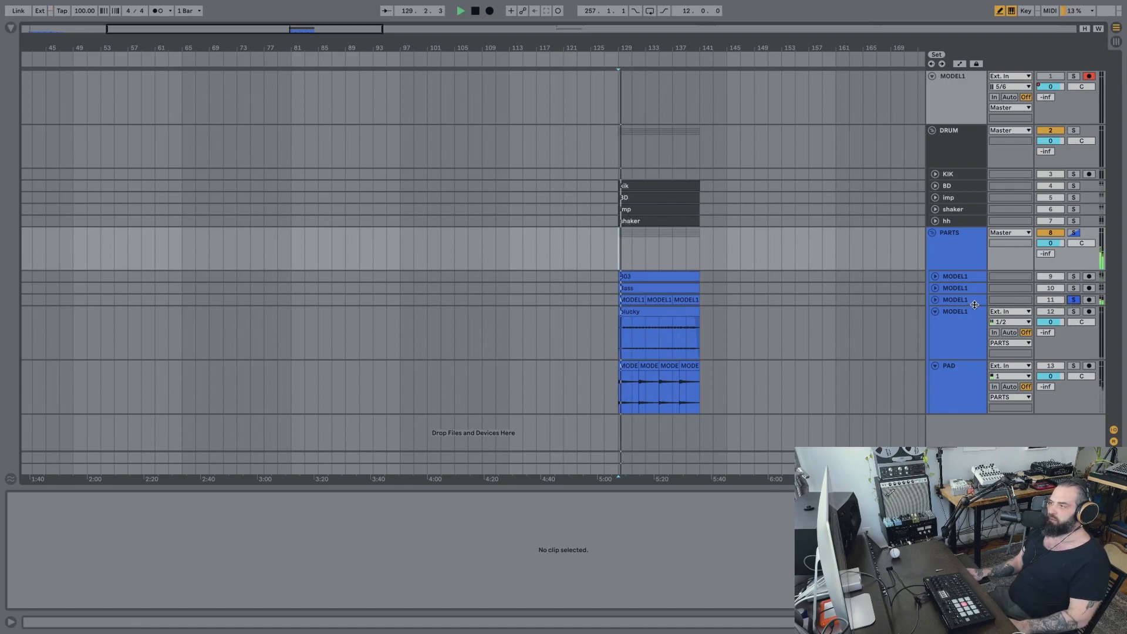
left_click(935, 303)
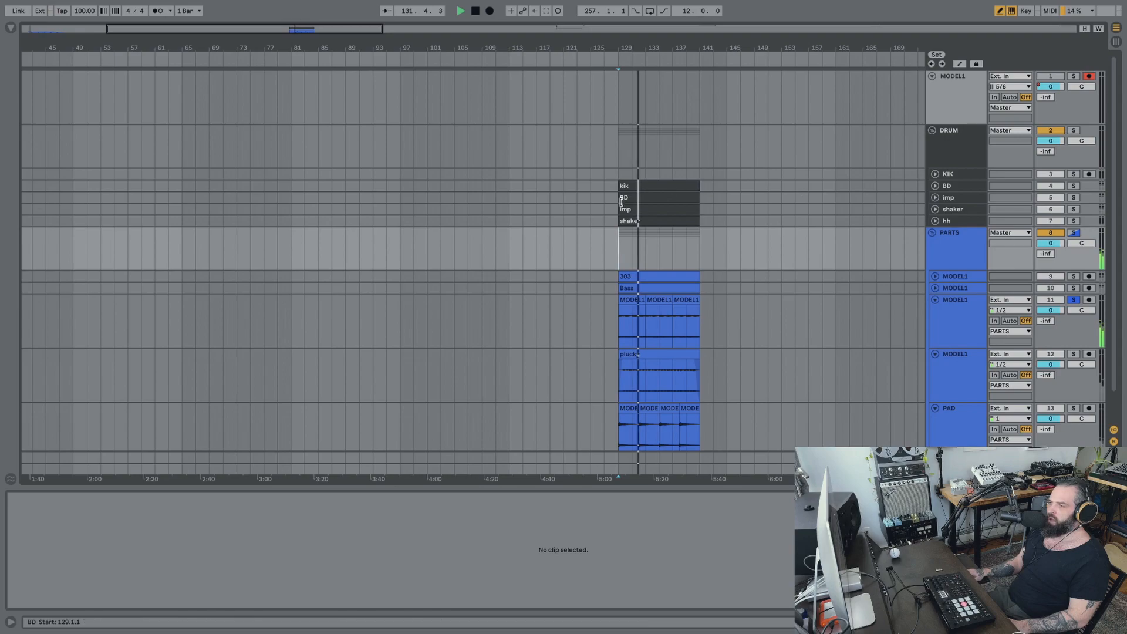
Solo the imp, BD and shaker tracks in turn while playing from bar 129, and unfold the imp and shaker tracks.
left_click(1073, 221)
key("space")
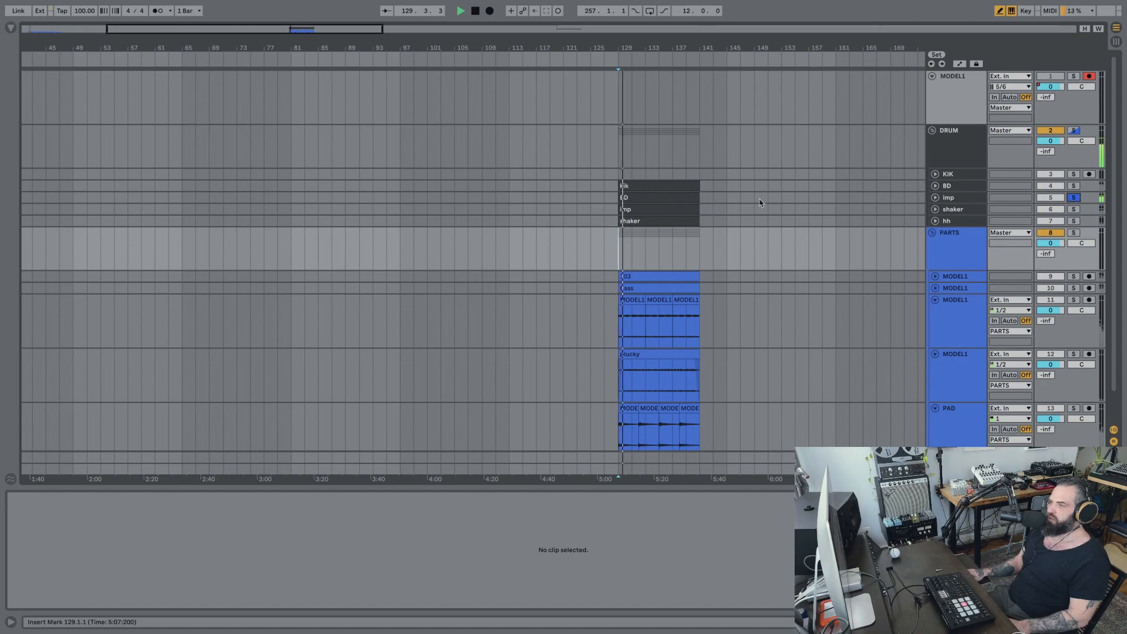
left_click(935, 198)
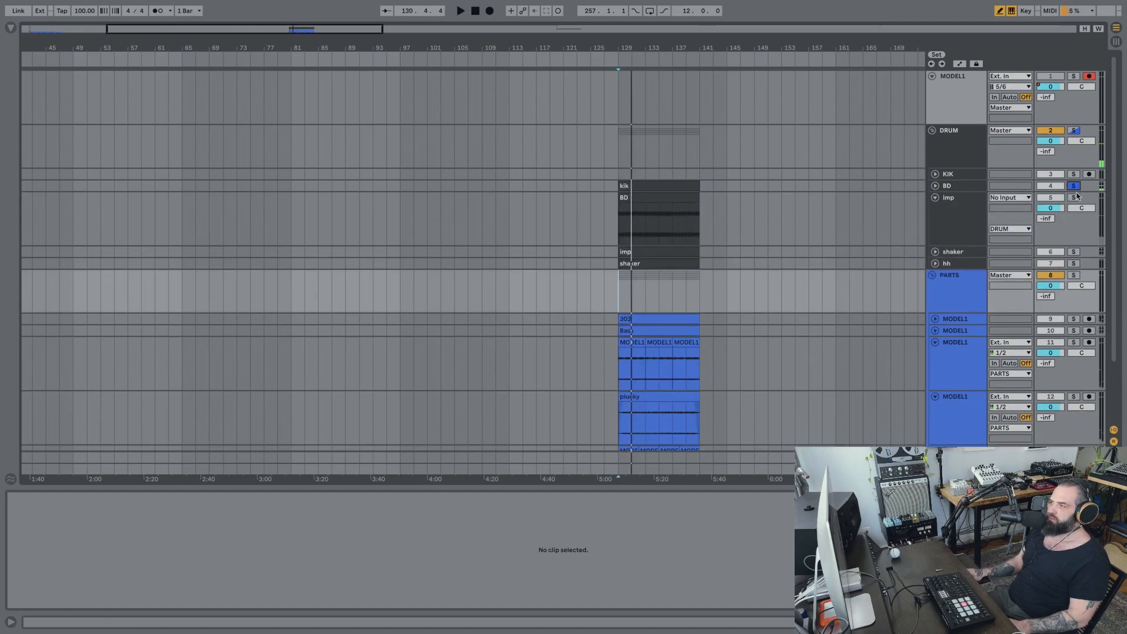
key("space")
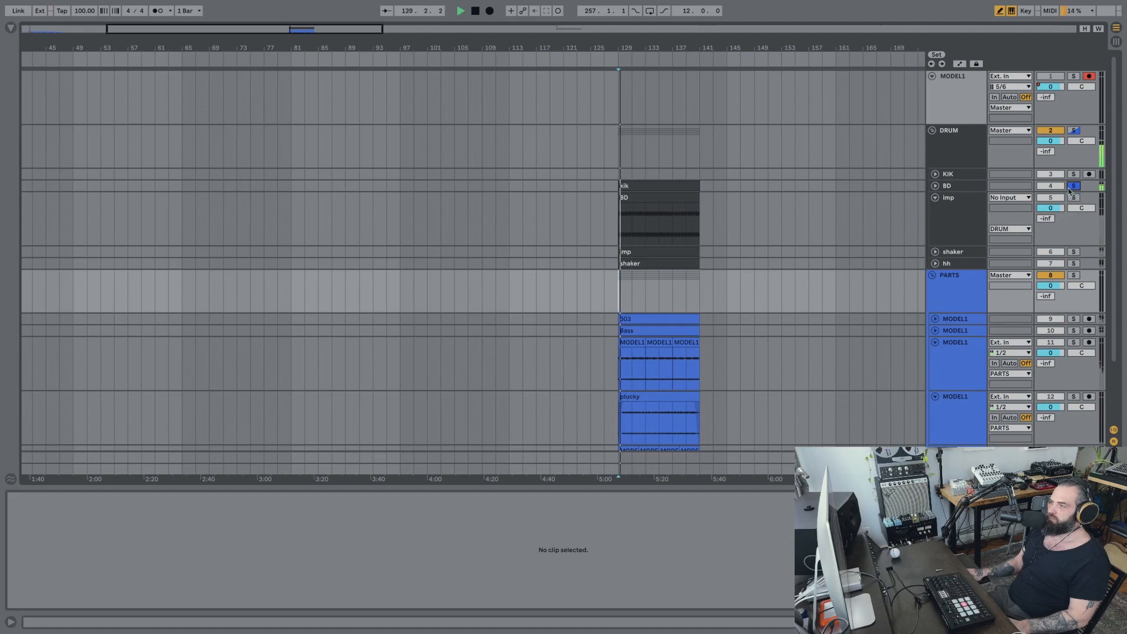
left_click(1073, 198)
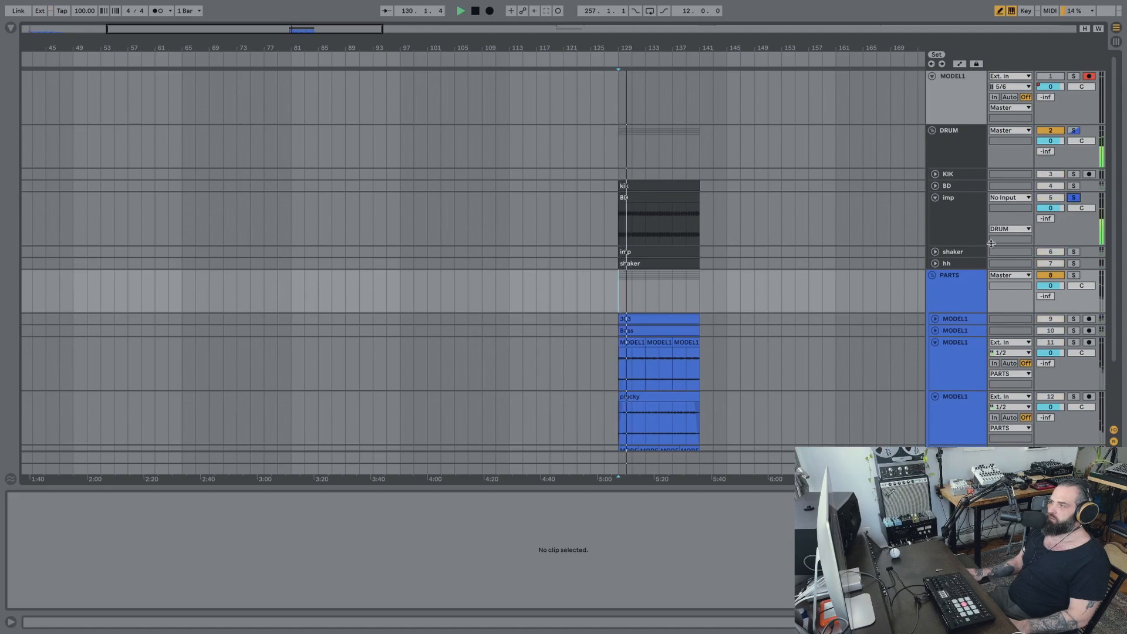
left_click(935, 251)
left_click(1073, 251)
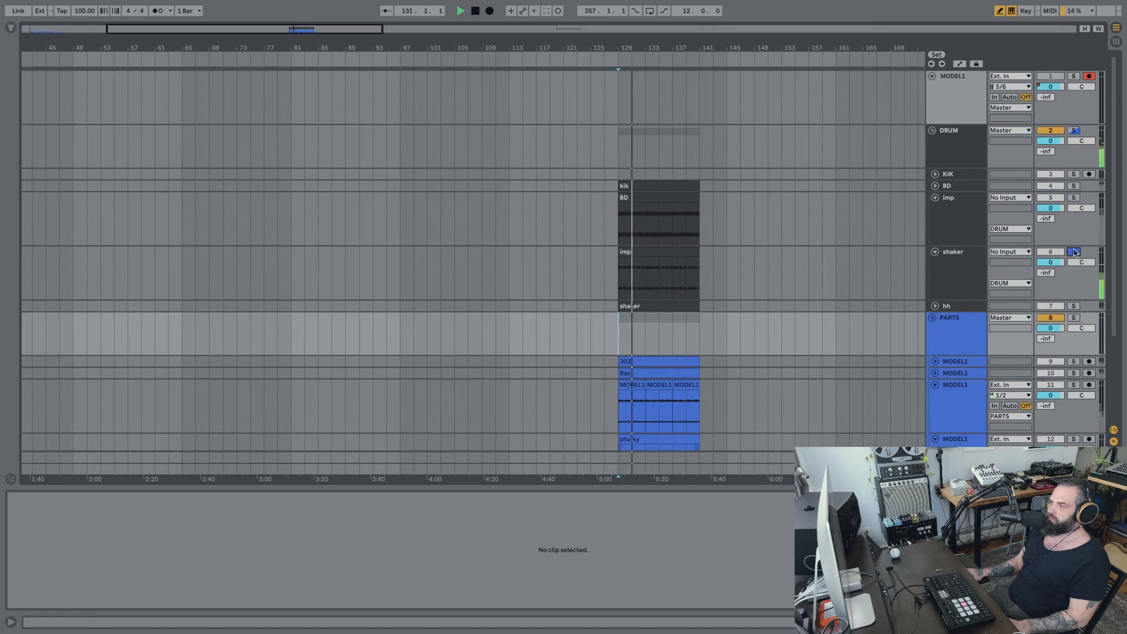
Select the kik, BD, imp and shaker clips in the drum group from bar 129 to bar 141.
scroll(880, 235, "down", 4)
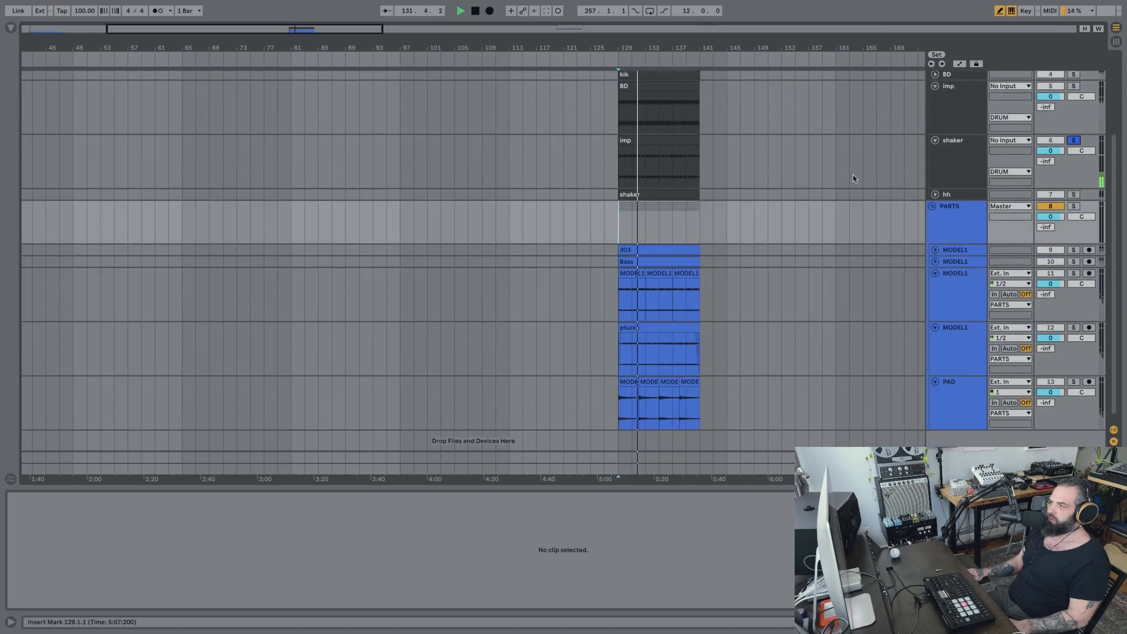
scroll(963, 144, "up", 1)
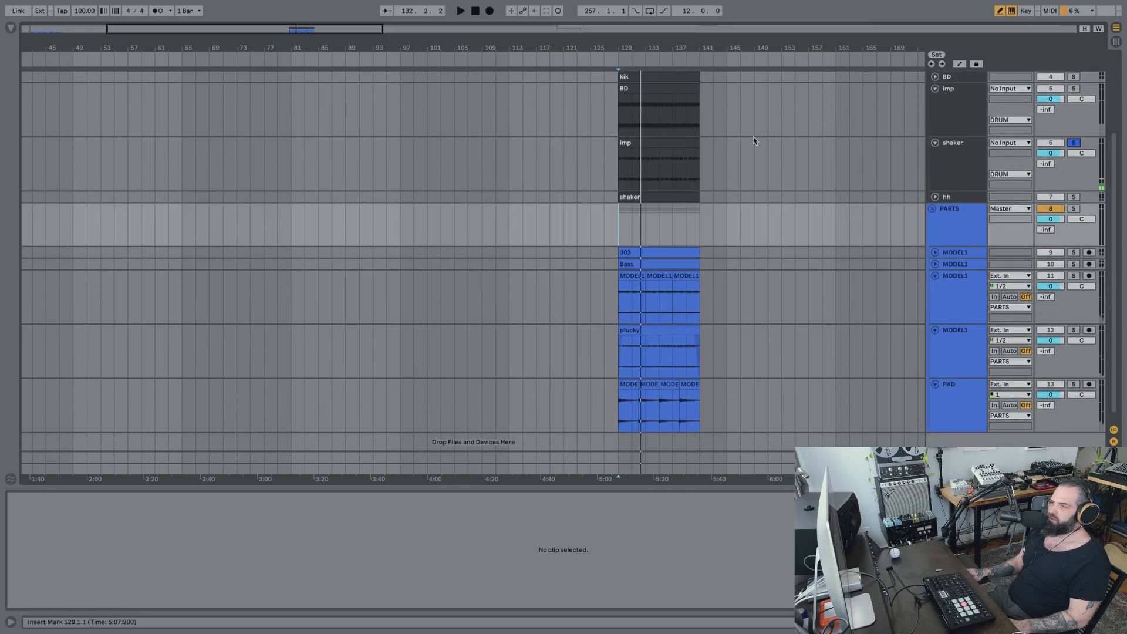
scroll(763, 158, "up", 1)
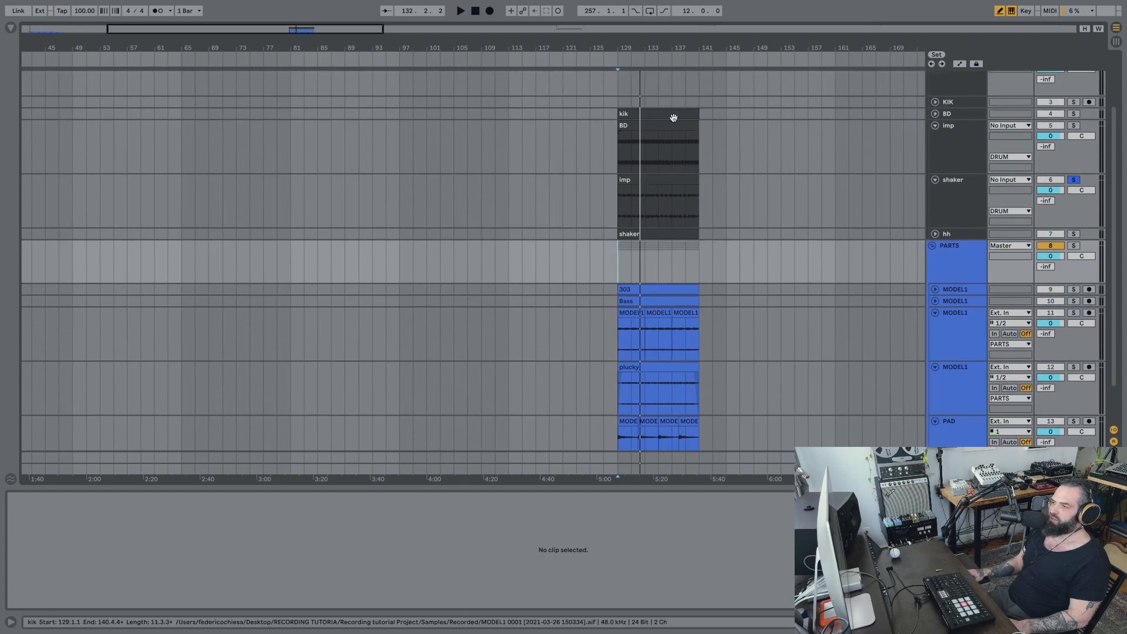
scroll(670, 135, "up", 2)
left_click(669, 154)
scroll(647, 218, "down", 3)
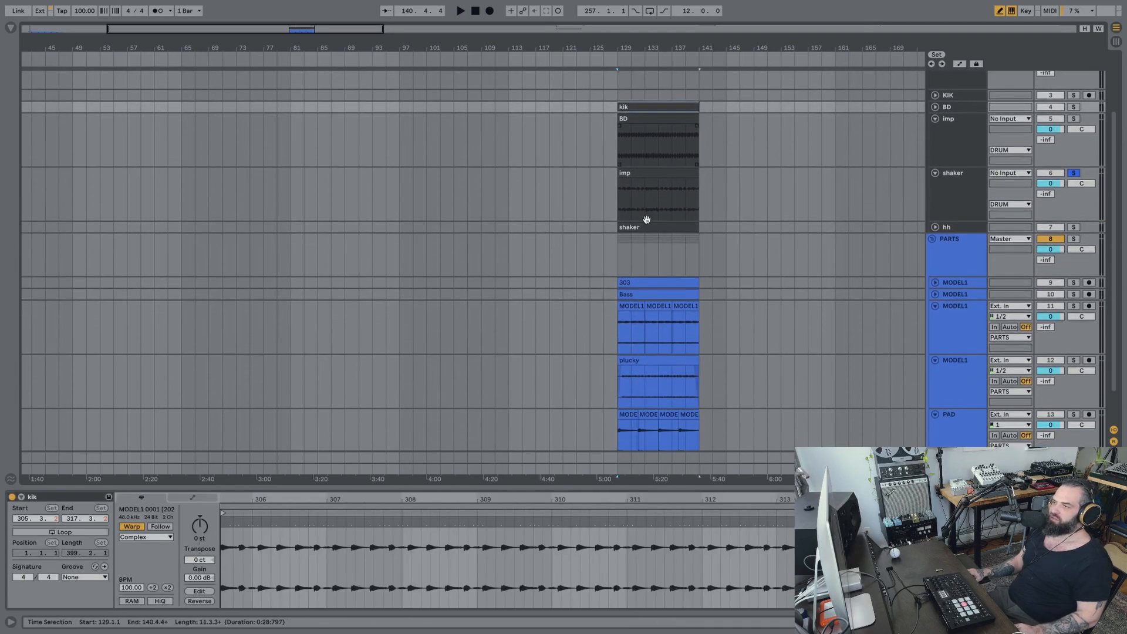
left_click(648, 211, "shift")
scroll(670, 169, "up", 2)
left_click_drag(632, 142, 632, 131)
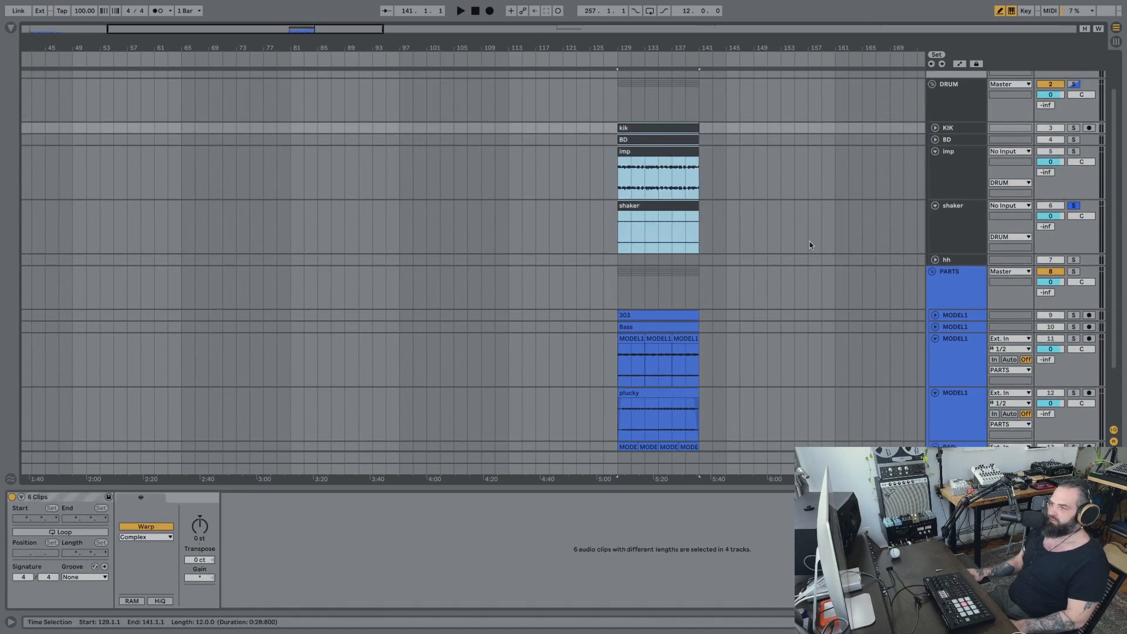
Unfold the hh track and select its clip at bar 129.
scroll(749, 210, "down", 3)
scroll(748, 207, "right", 5)
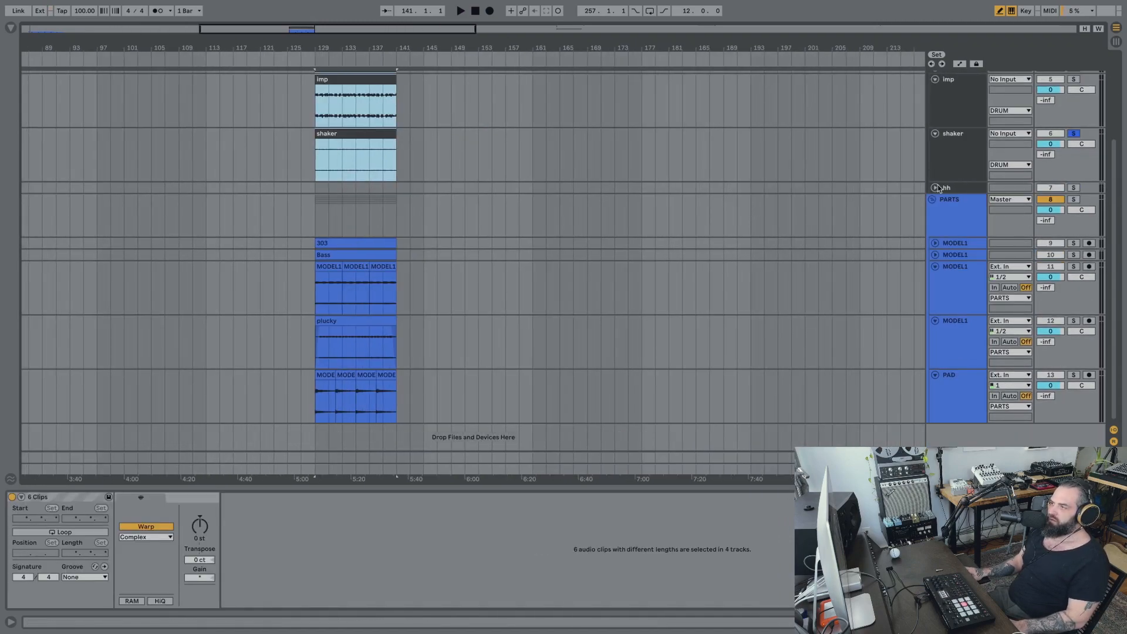
left_click(935, 188)
scroll(830, 181, "right", 15)
scroll(452, 200, "left", 3)
scroll(453, 199, "left", 3)
left_click_drag(657, 185, 204, 176)
scroll(410, 146, "left", 10)
left_click_drag(612, 135, 194, 214)
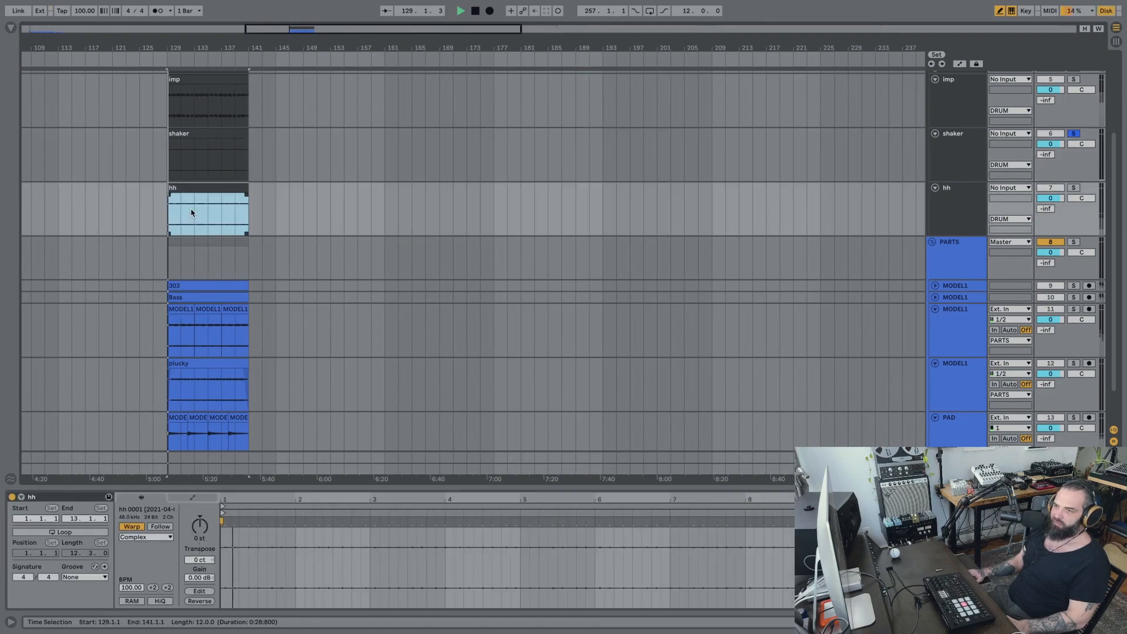
scroll(1079, 147, "left", 10)
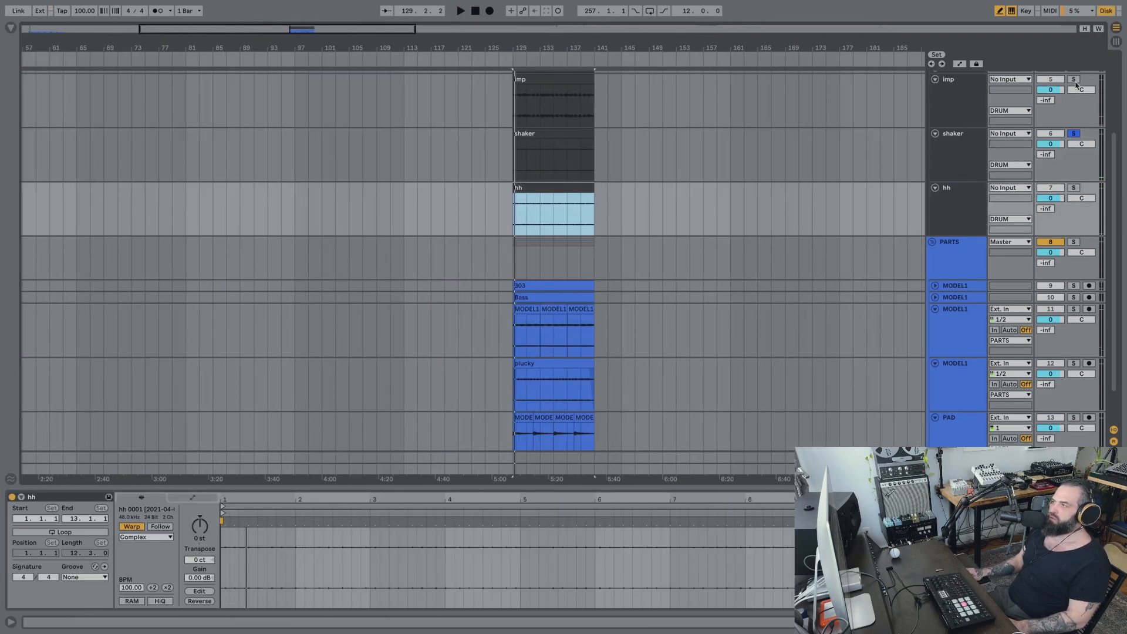
Audition the imp track and the hh track in solo around bar 129.
left_click(1074, 80)
key("space")
left_click(1072, 188)
key("space")
Copy the imp and hh clips from bar 129 and paste them on their tracks at bar 13.
left_click(541, 83, "super")
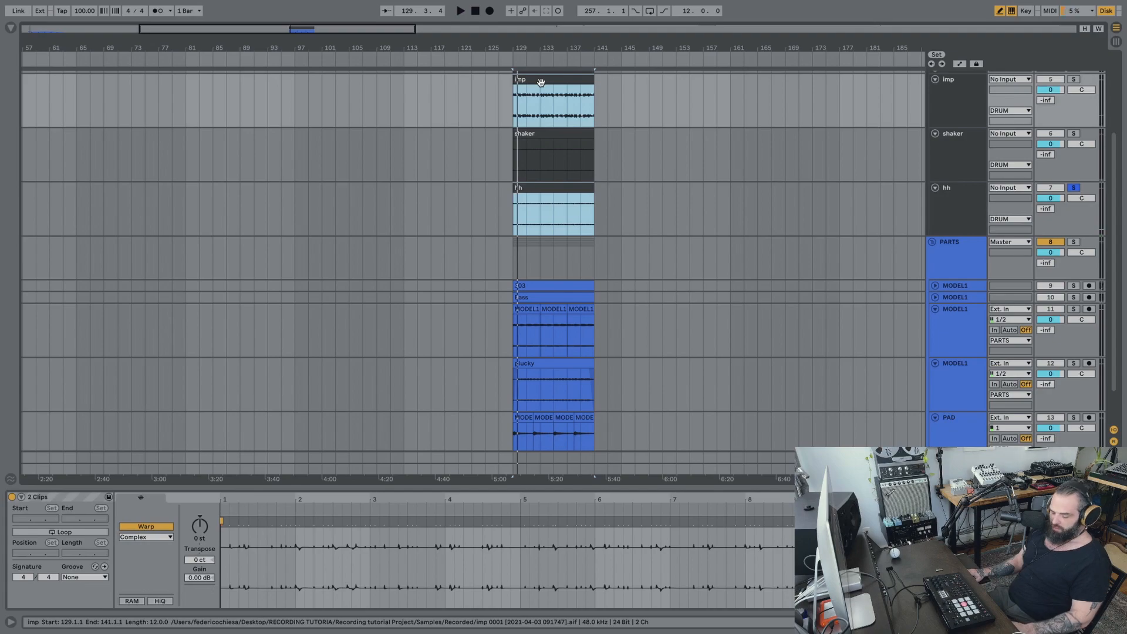
scroll(345, 133, "left", 10)
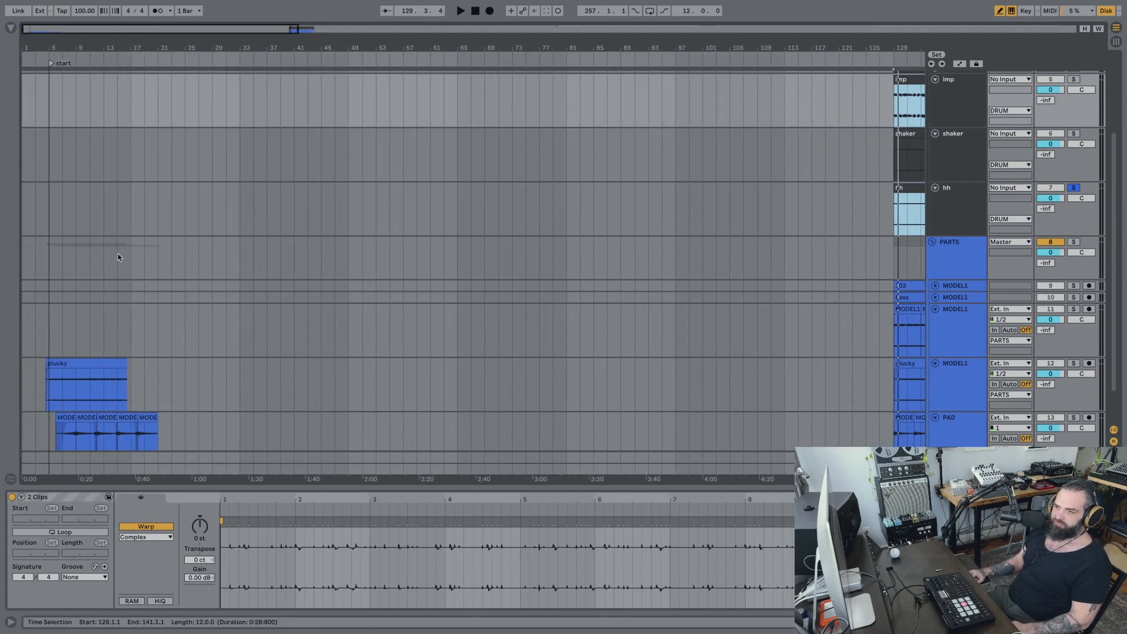
left_click_drag(125, 62, 121, 101)
scroll(258, 279, "left", 2)
scroll(209, 293, "left", 1)
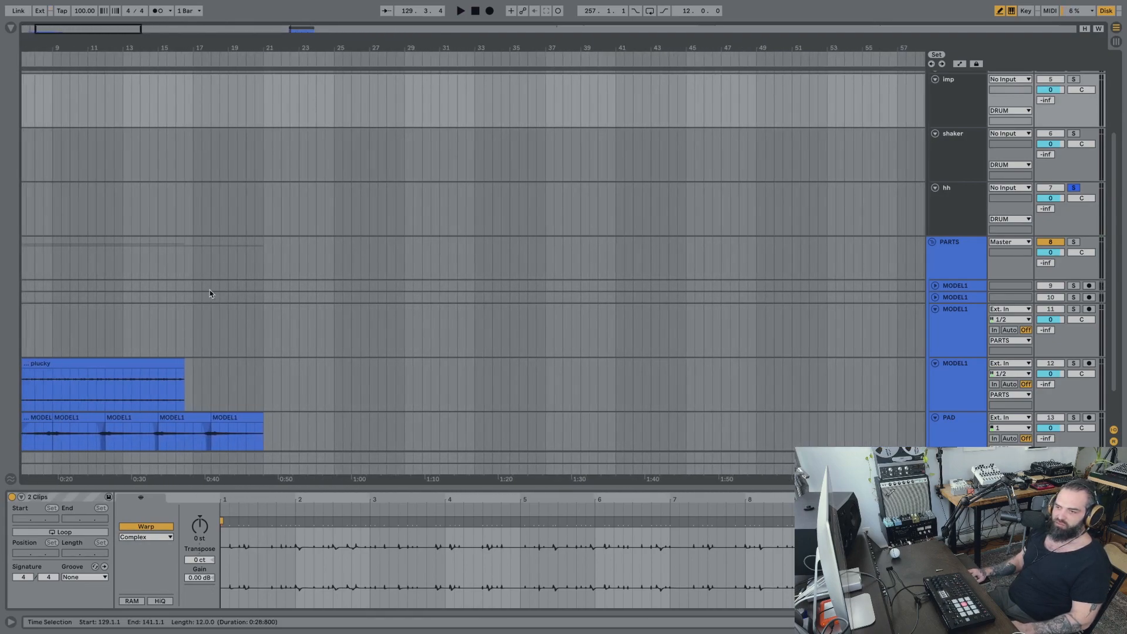
scroll(127, 257, "left", 5)
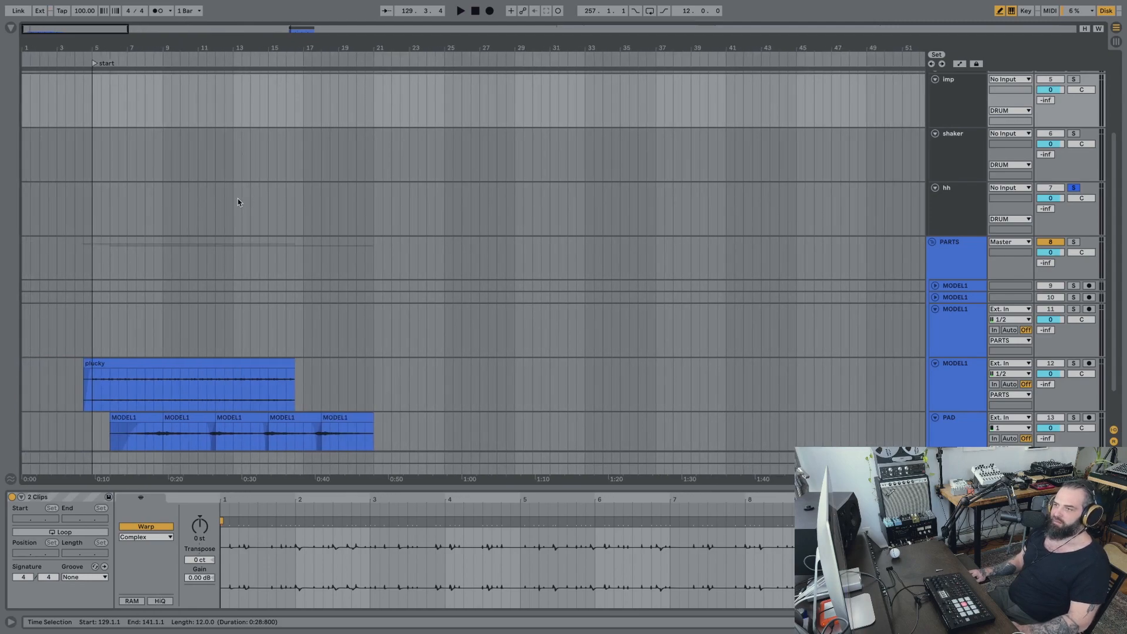
left_click(233, 112)
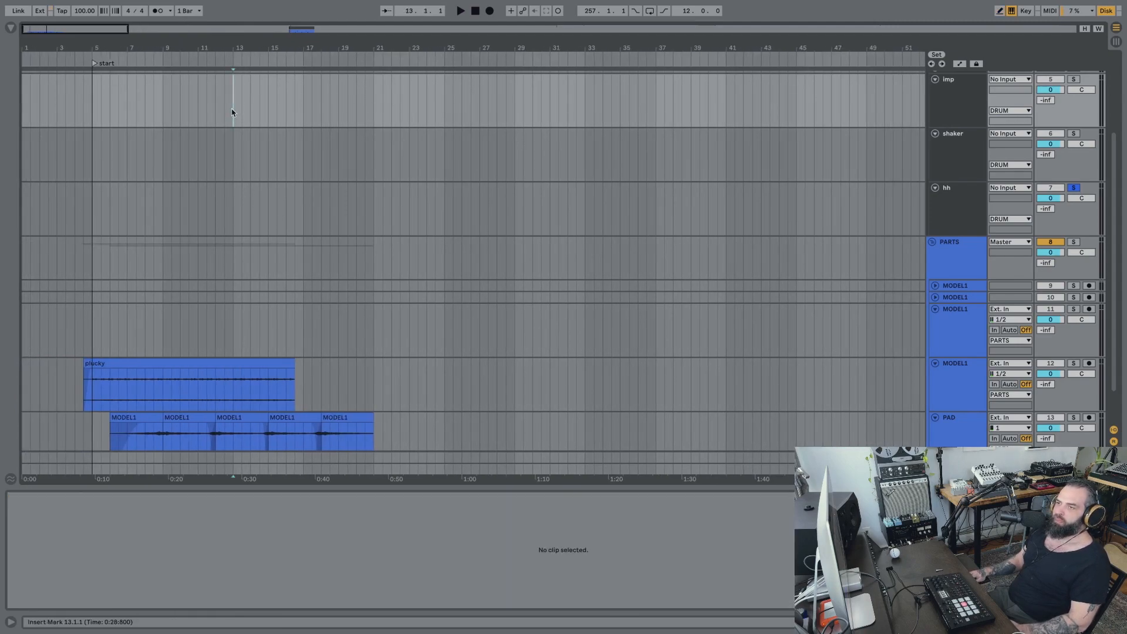
key("ctrl+v")
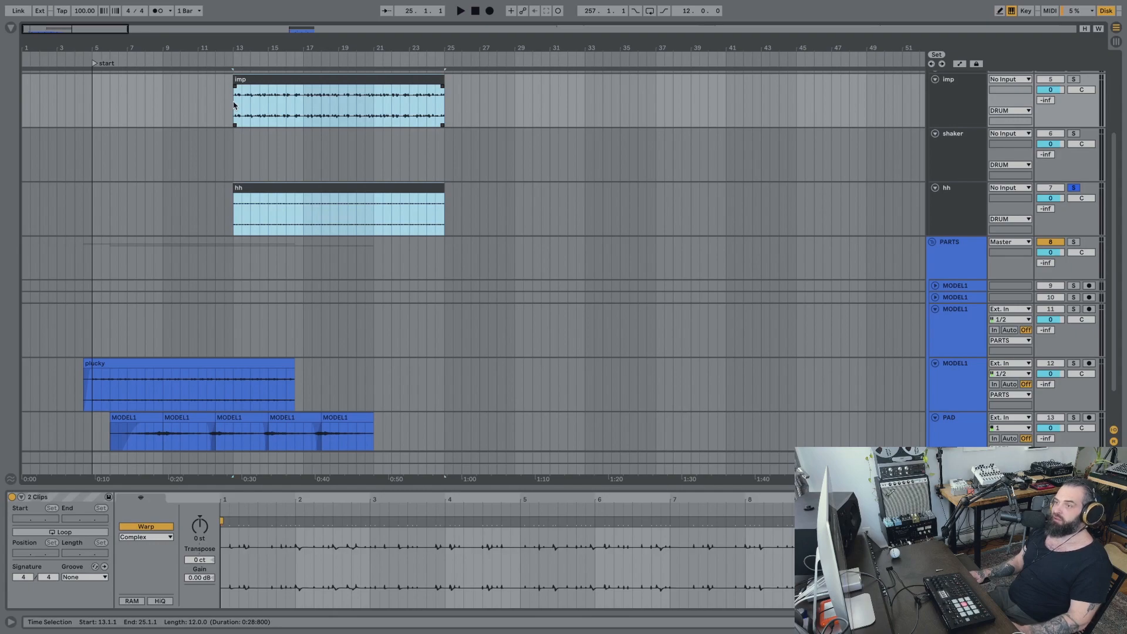
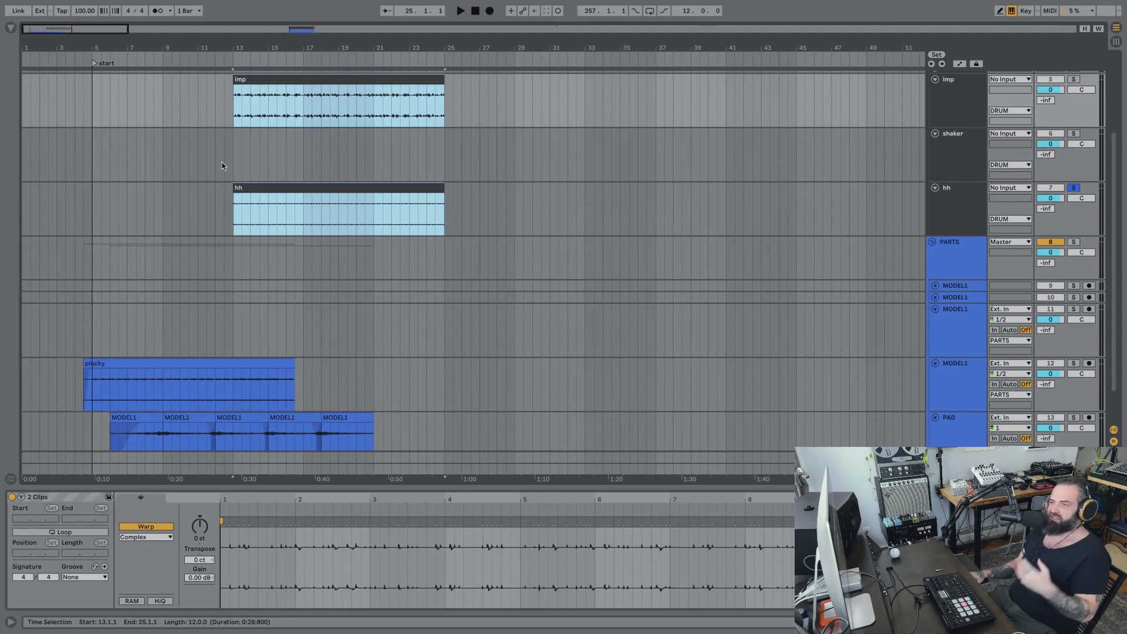
Turn off the solo on the hh track and play the arrangement from 12.3.1.
left_click(224, 165)
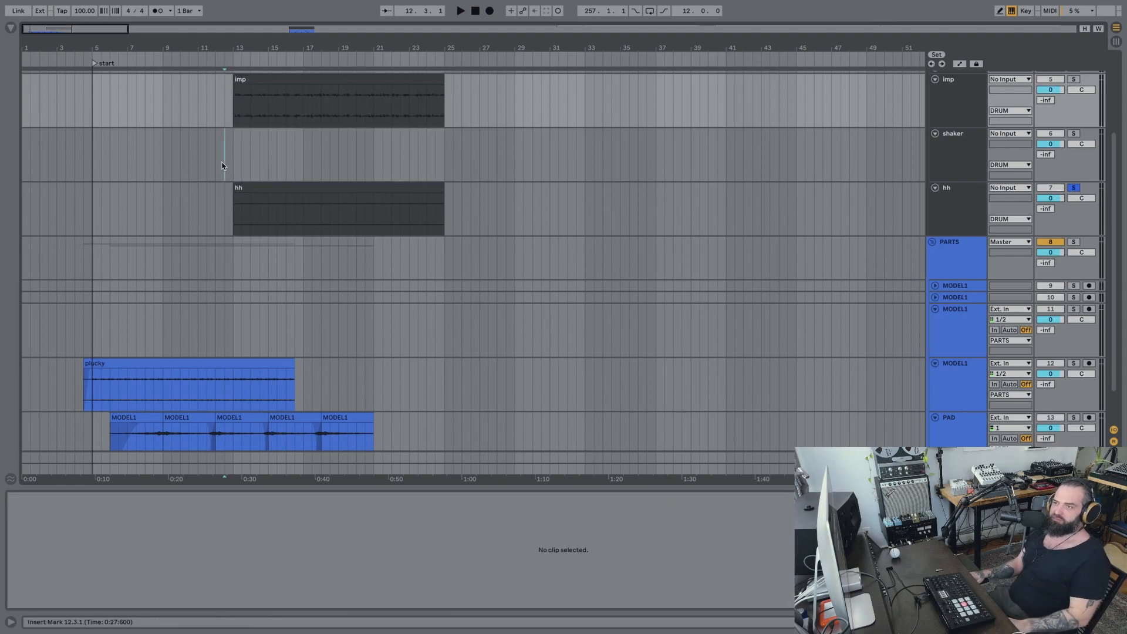
left_click(1074, 188)
scroll(480, 151, "up", 1)
key("space")
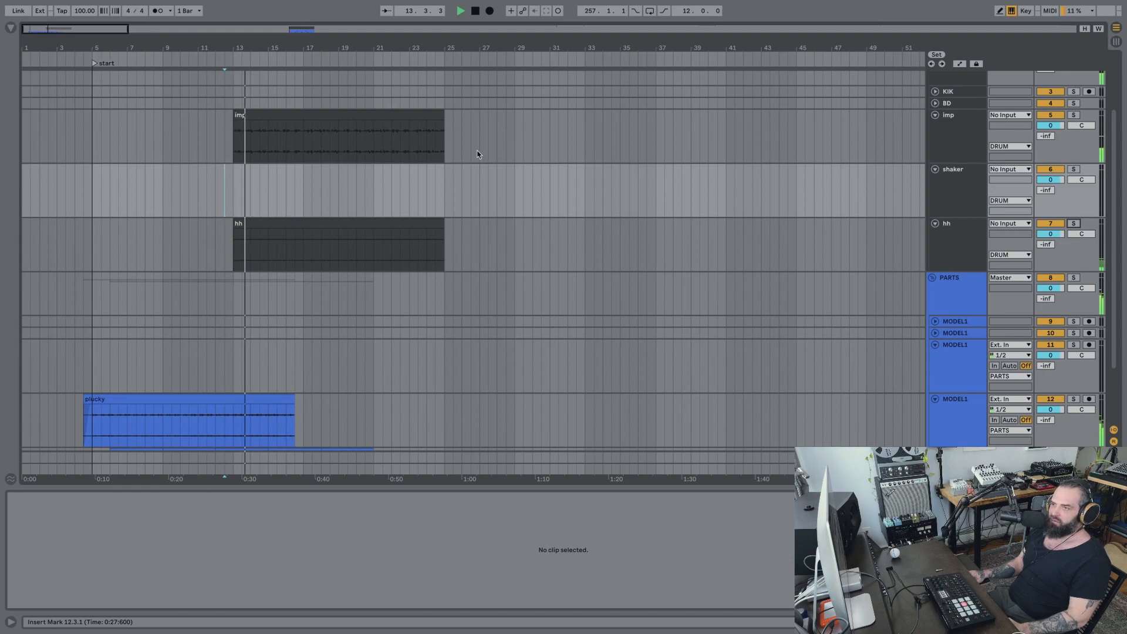
left_click_drag(286, 44, 219, 43)
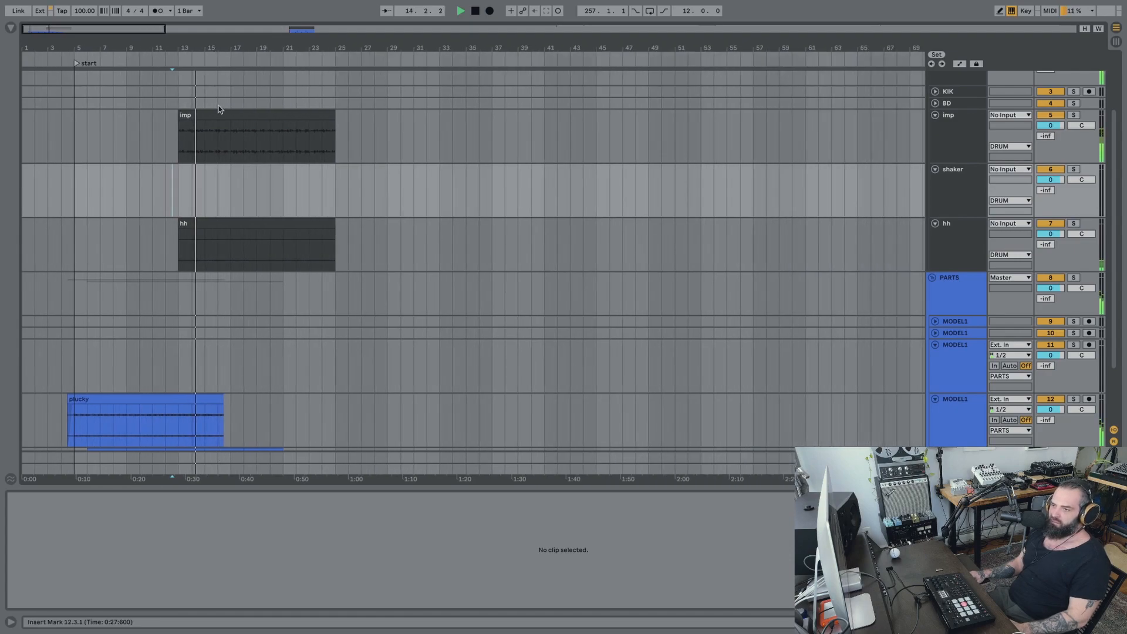
Trim the end of the intro's plucky clip to bar 16 and stop playback.
left_click(220, 404)
scroll(233, 379, "down", 2)
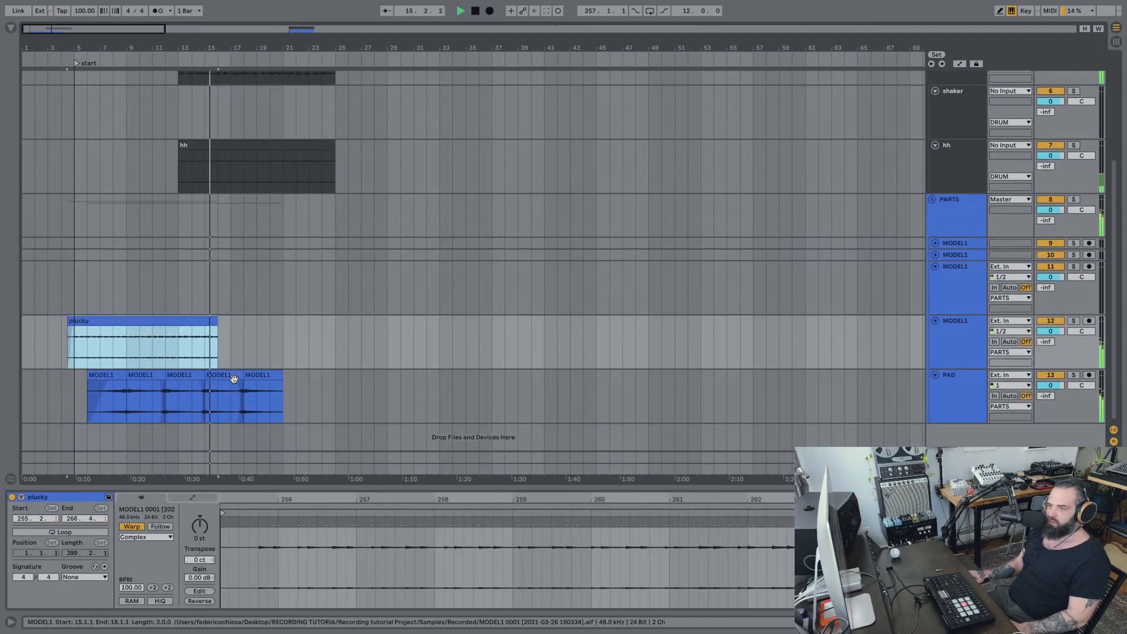
key("space")
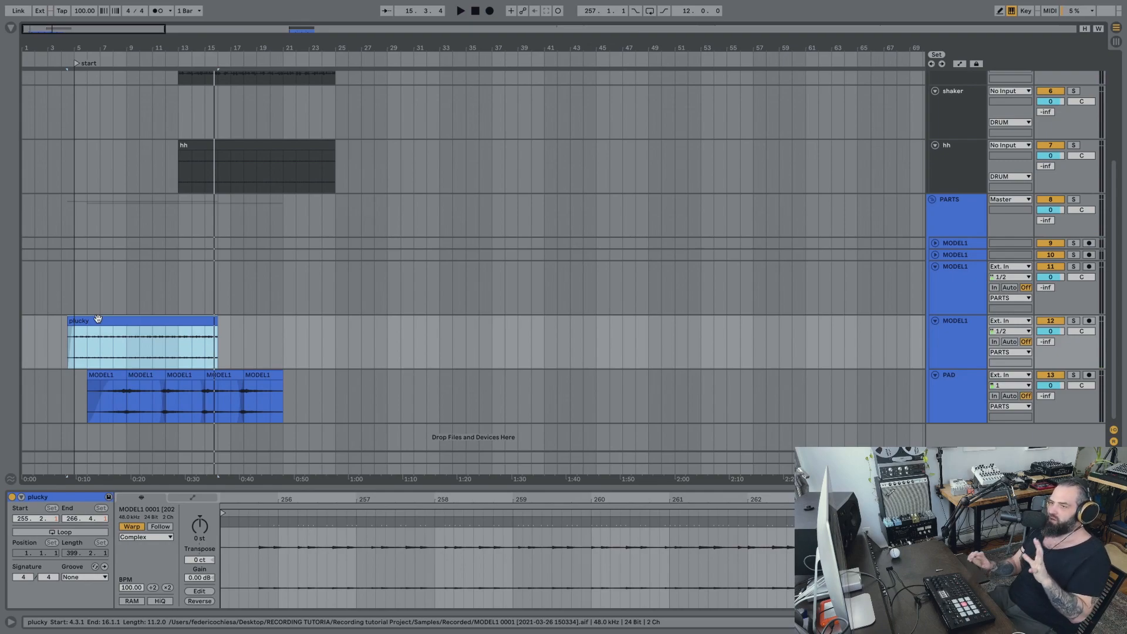
Play the intro from bar 8 through the end of the plucky clip to check the drum entry.
scroll(214, 329, "right", 1)
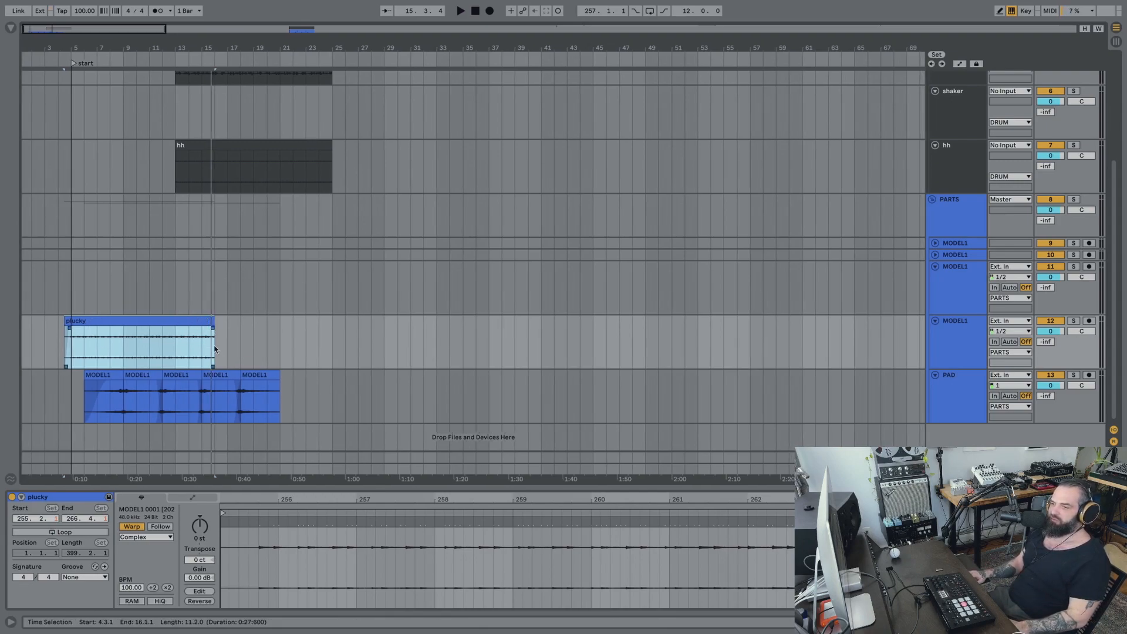
left_click(112, 290)
key("space")
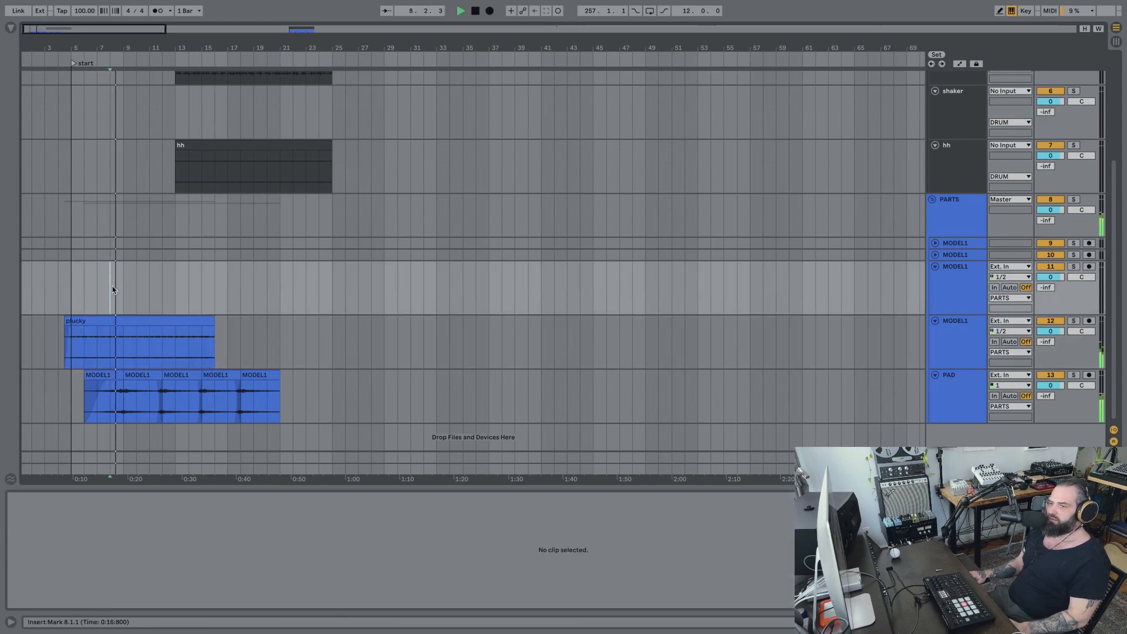
scroll(191, 265, "up", 8)
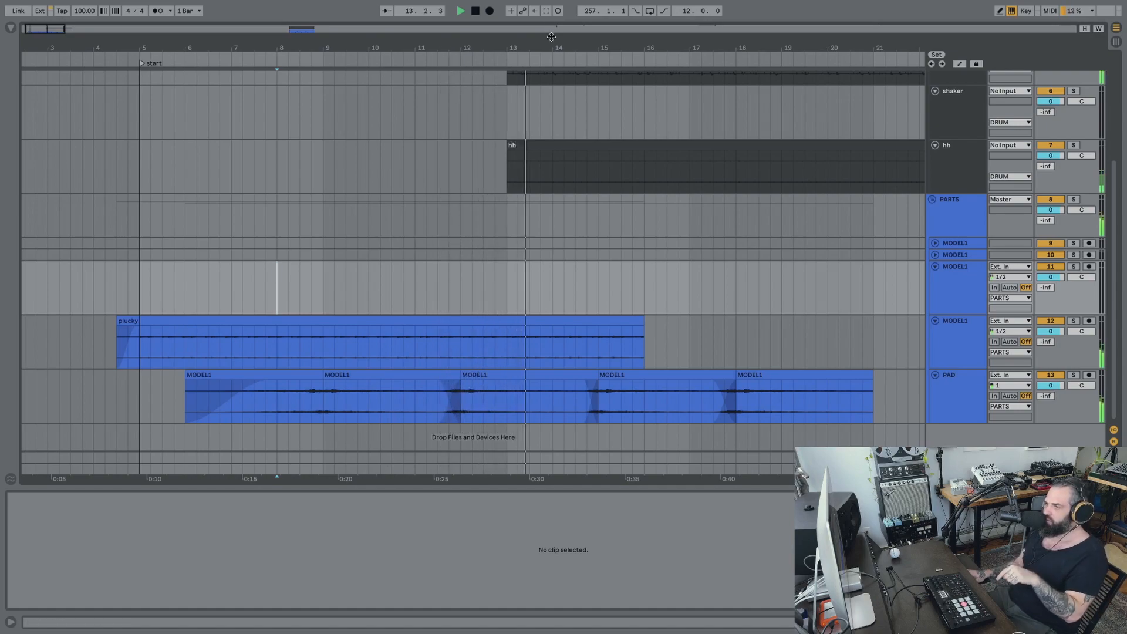
left_click_drag(540, 49, 539, 13)
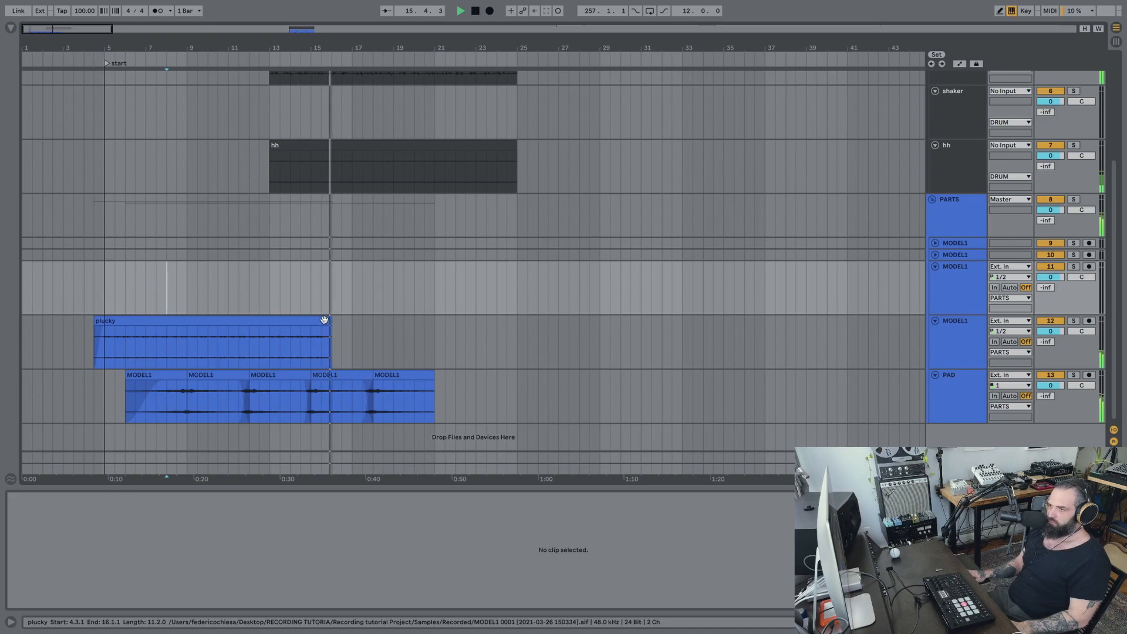
key("space")
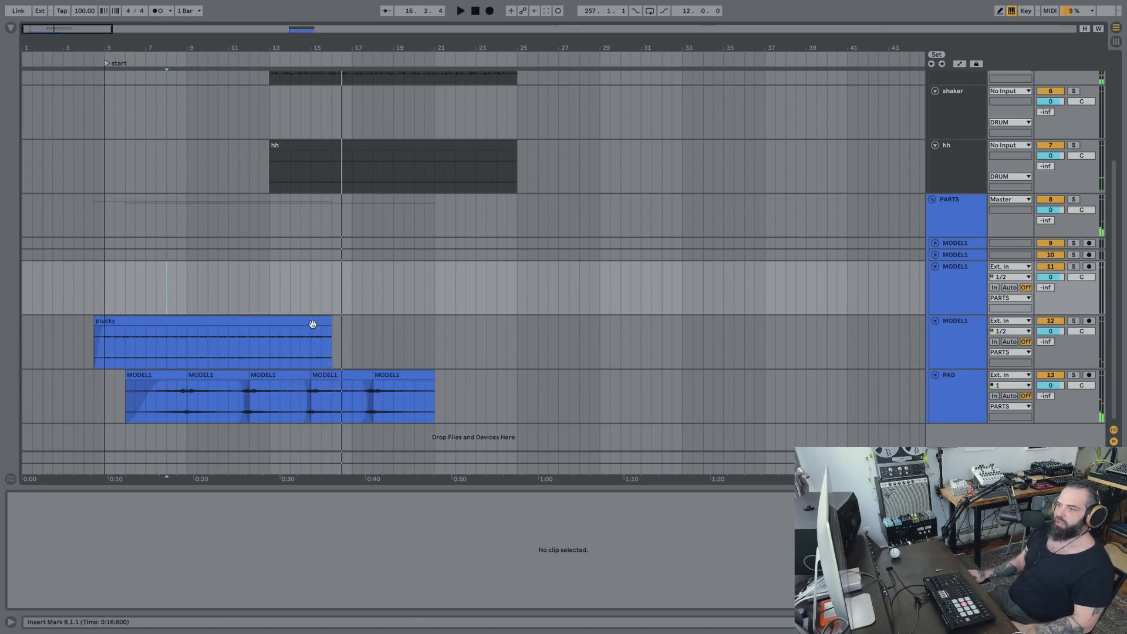
Duplicate the plucky clip, shift the copy to take over at bar 13, and check the transition from bar 12.
left_click(313, 324)
key("super+d")
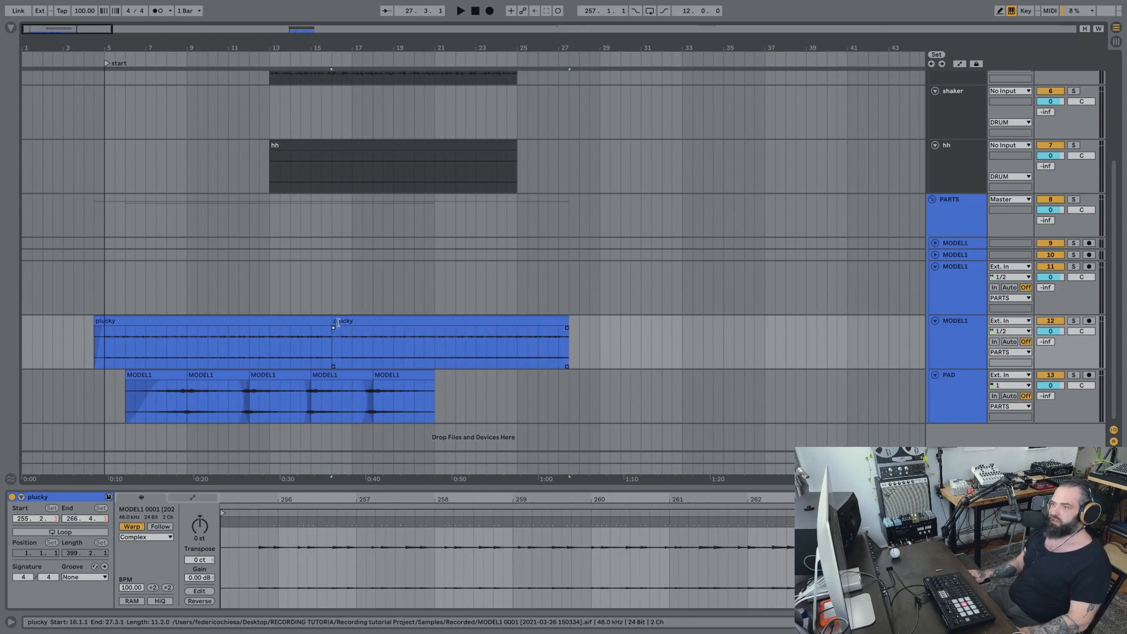
left_click_drag(379, 324, 297, 327)
left_click(251, 350)
key("space")
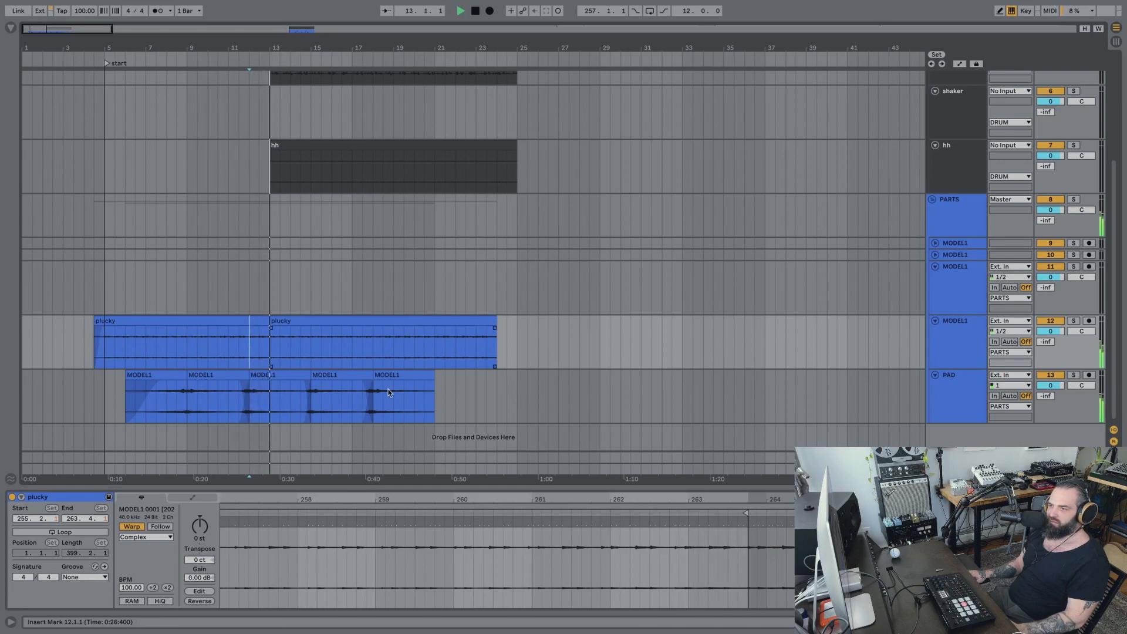
key("space")
Move the last two intro clips on the PAD track to bars 13 and 16, and play from bar 12.
left_click_drag(340, 377, 286, 388)
left_click_drag(385, 378, 350, 380)
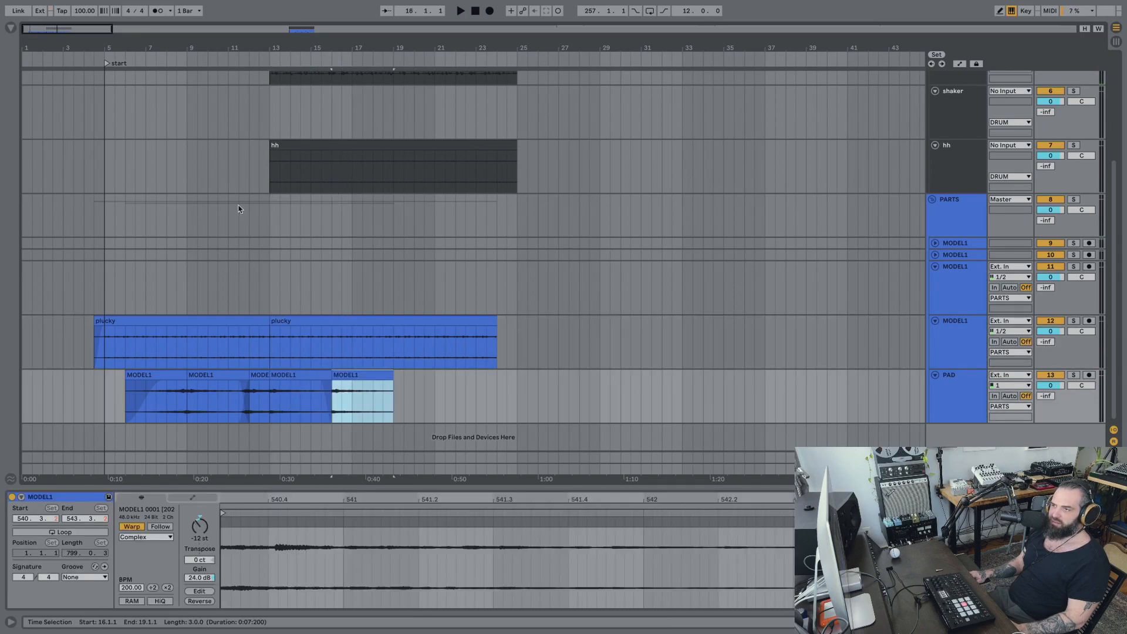
scroll(249, 224, "up", 1)
left_click(251, 227)
key("space")
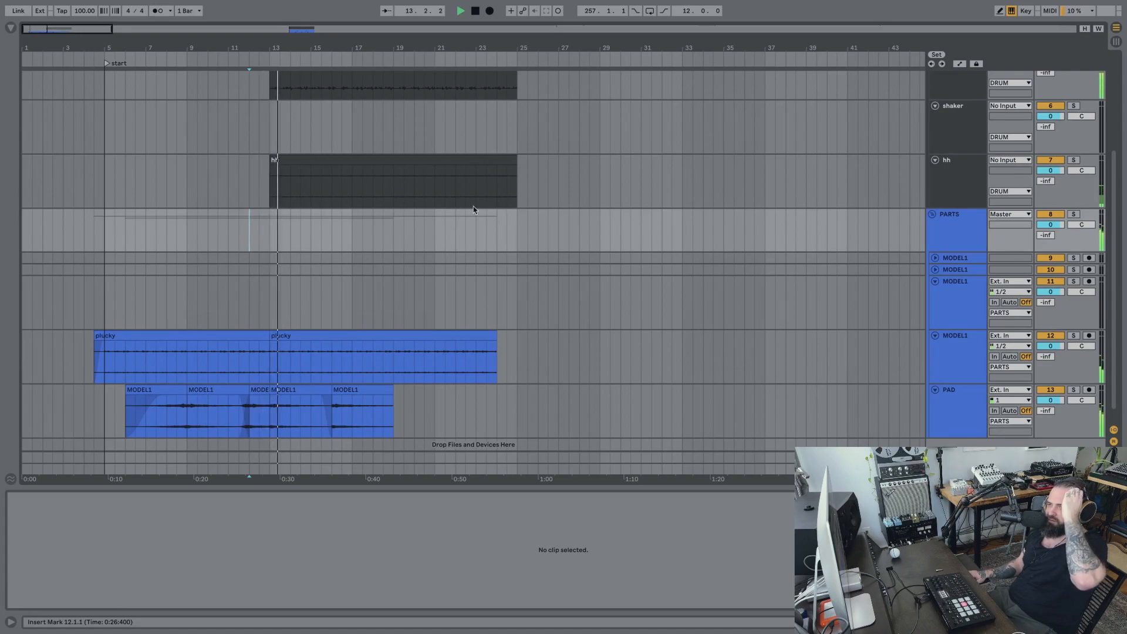
Shorten the imp and hh clips to end at bar 21, and extend the PAD clip starting at bar 13 to about 16.4.
left_click_drag(386, 43, 391, 36)
scroll(436, 108, "up", 1)
scroll(436, 108, "up", 2)
left_click_drag(447, 101, 378, 102)
left_click_drag(447, 209, 377, 208)
scroll(346, 343, "down", 2)
key("space")
left_click_drag(278, 385, 302, 384)
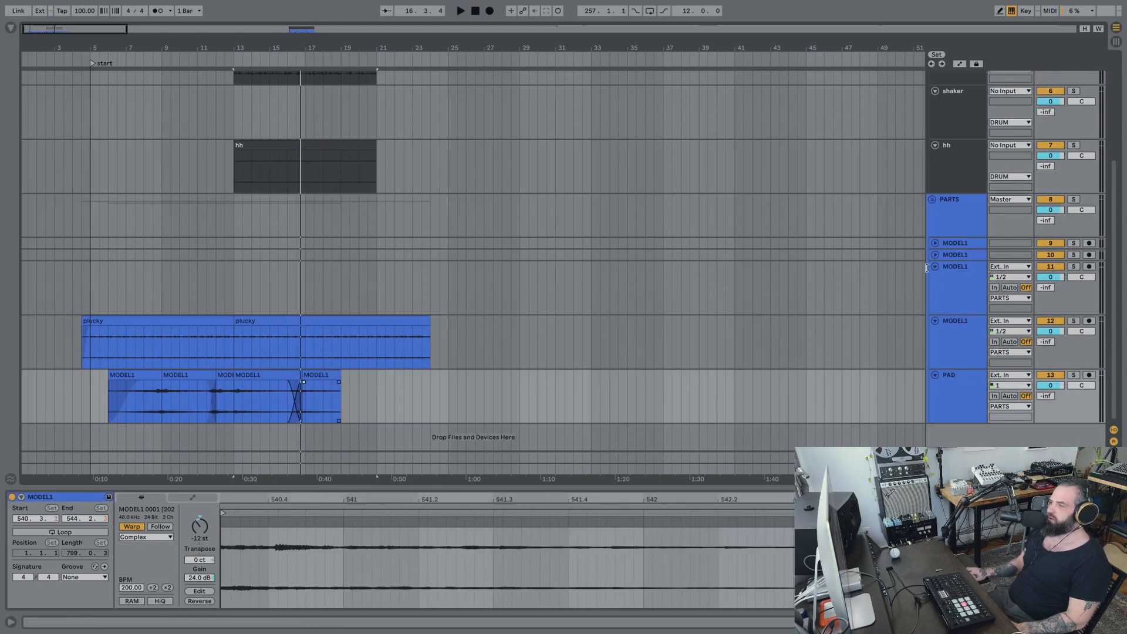
Solo MODEL1 track 11 and audition its clips at bar 129.
scroll(866, 273, "right", 10)
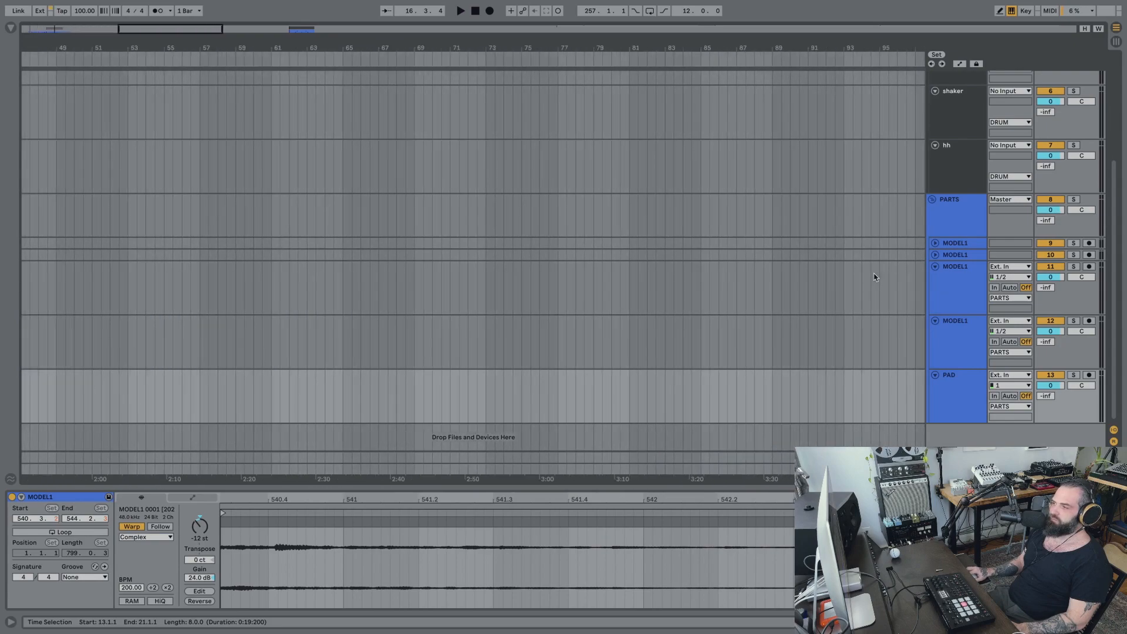
key("w")
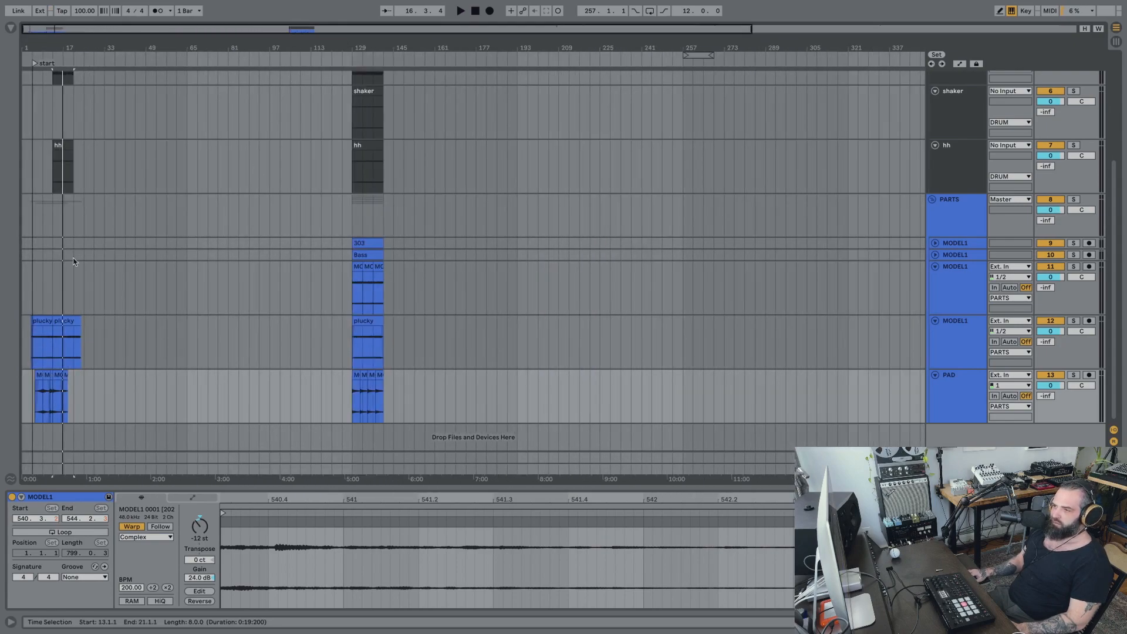
left_click(1072, 267)
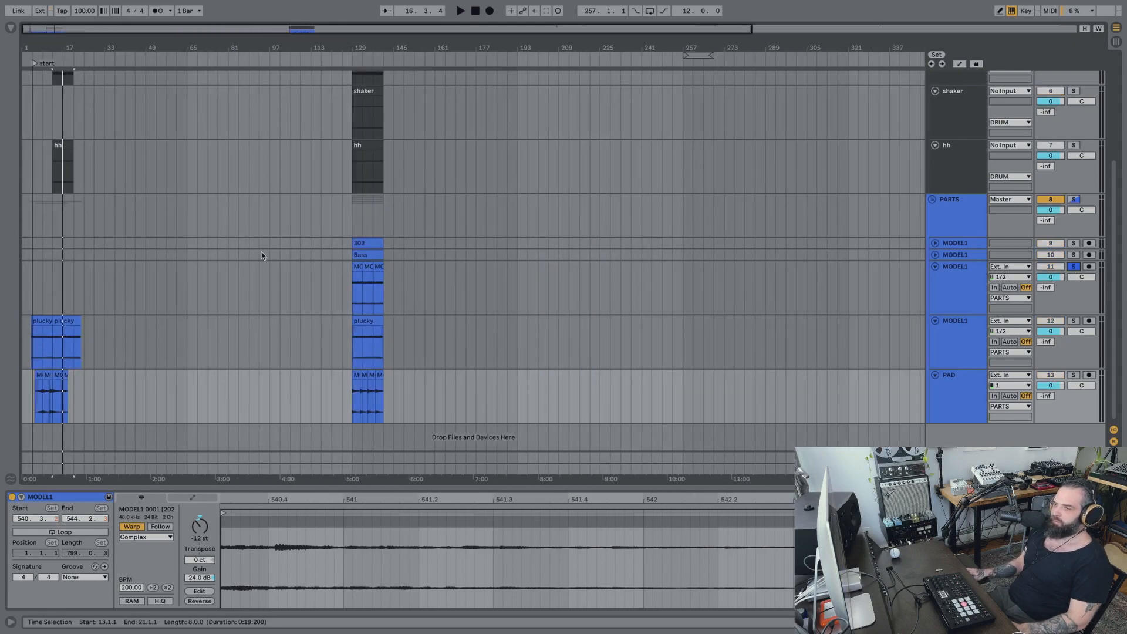
left_click(351, 292)
key("space")
key("space")
Copy the three clips of MODEL1 track 11 from bar 129 and paste them on the same track at bar 17.
left_click_drag(383, 292, 354, 295)
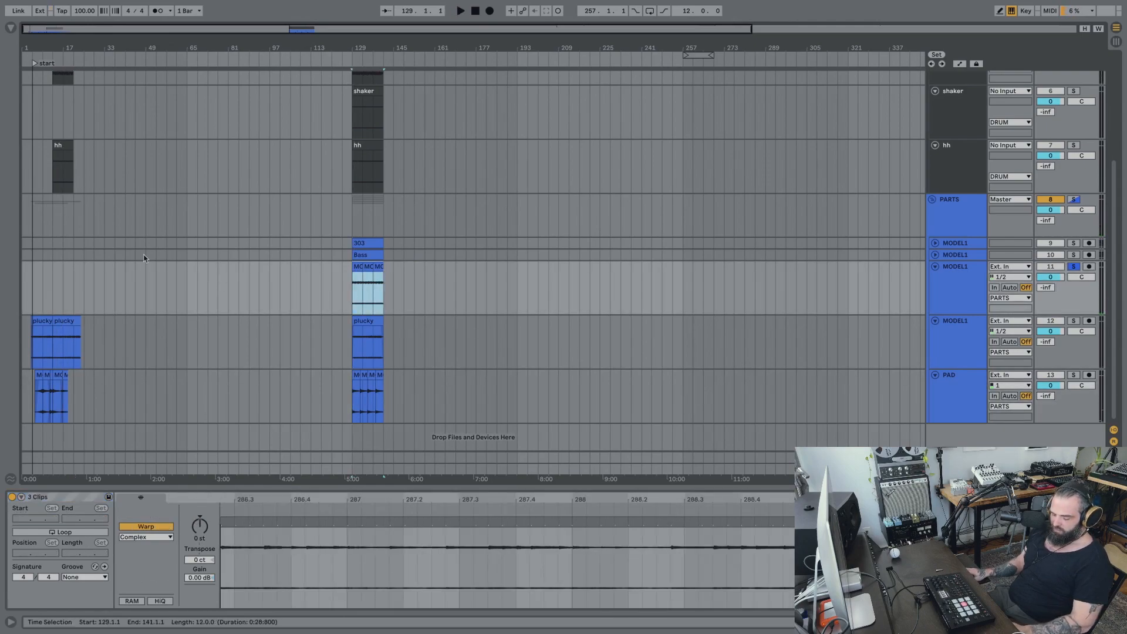
left_click(64, 286)
key("super+v")
Play the arrangement from bar 13 and turn off the solo on MODEL1 track 11.
left_click(54, 288)
key("space")
left_click(1073, 265)
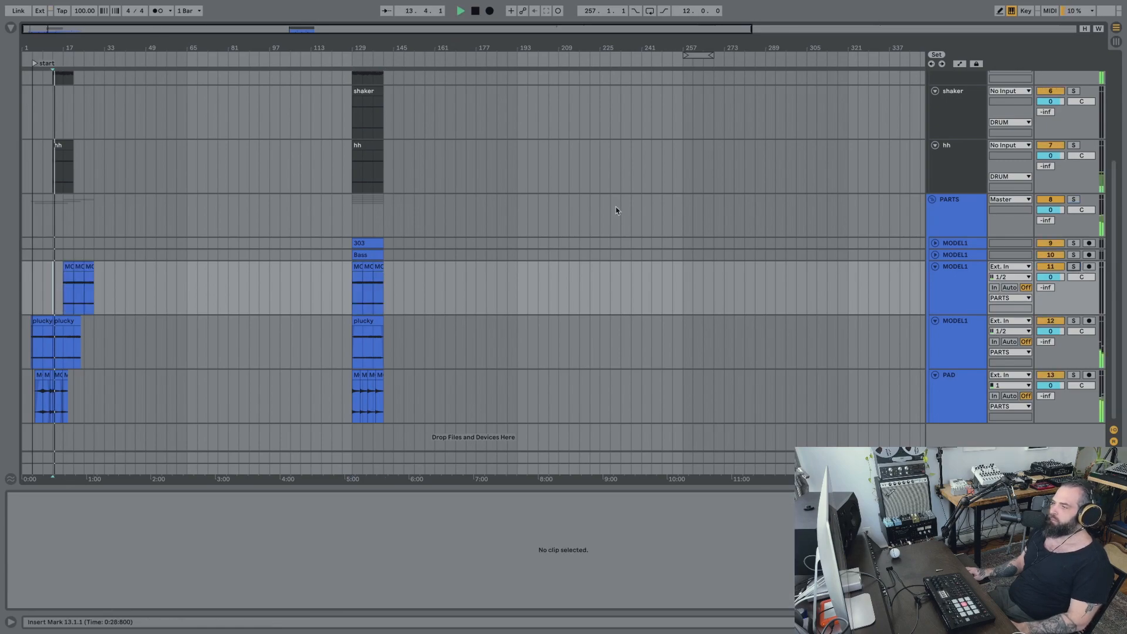
Copy the first clip of MODEL1 track 11 from bar 17 and paste it on the same track at bar 13.
left_click_drag(107, 45, 159, 233)
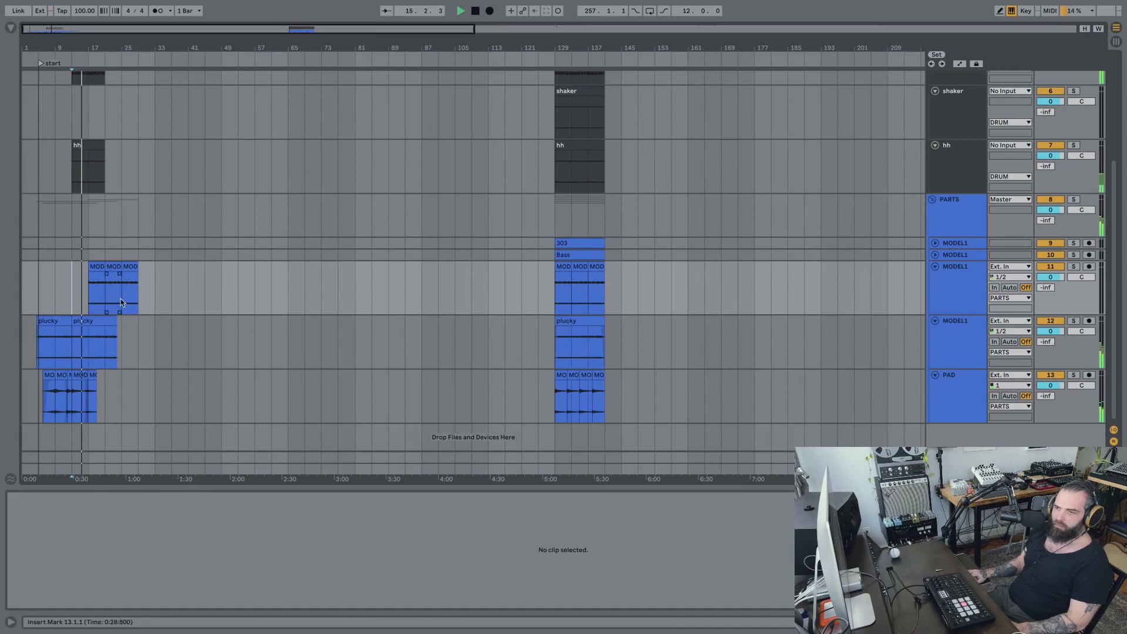
left_click_drag(70, 45, 70, 97)
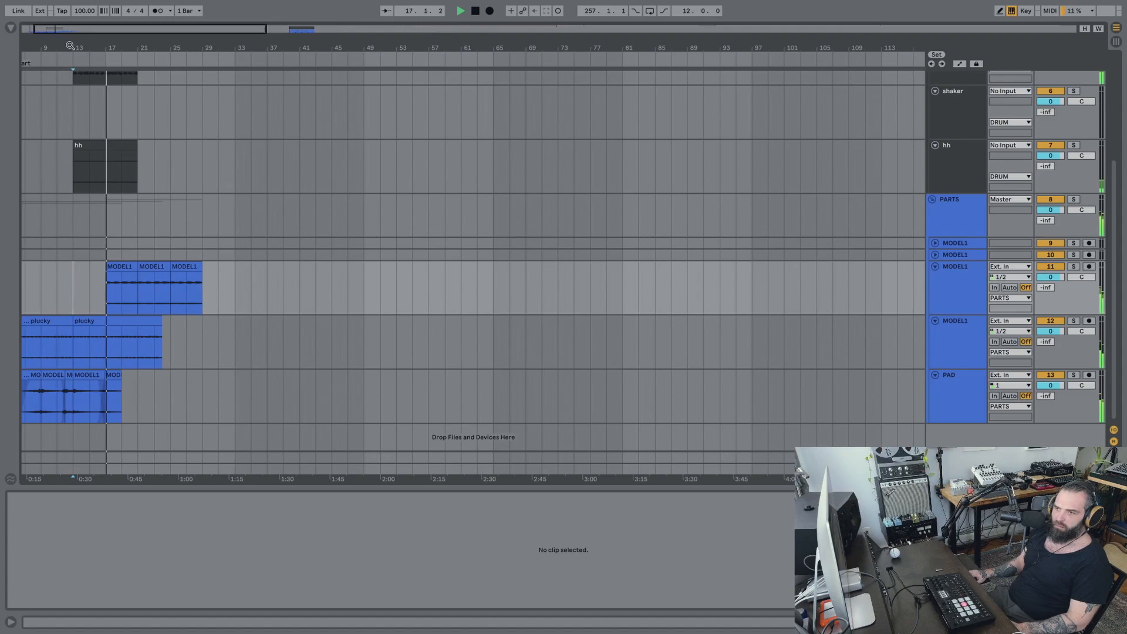
left_click_drag(101, 47, 101, 105)
scroll(265, 228, "left", 5)
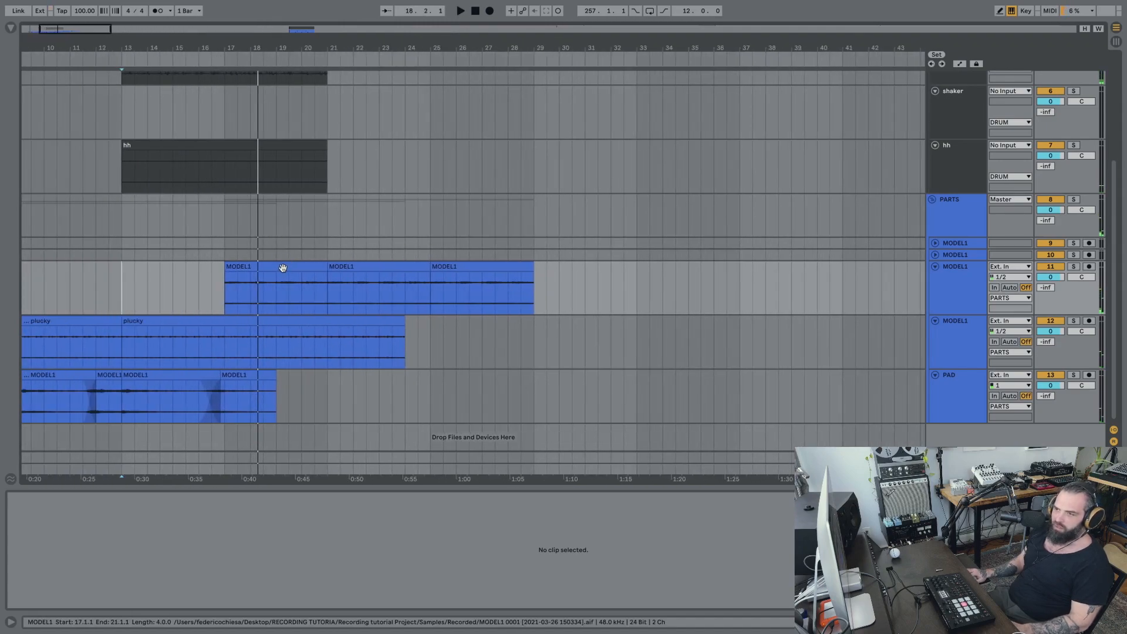
left_click(282, 267)
left_click(129, 292)
key("ctrl+v")
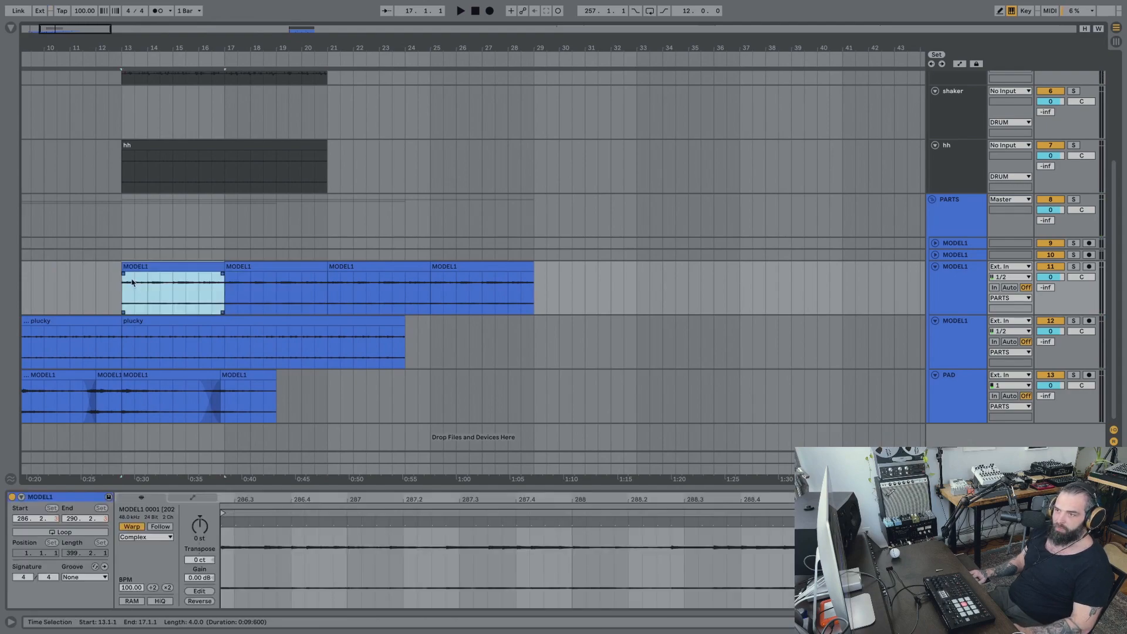
Add a fade-in across the whole four-bar clip at bar 13 on MODEL1 track 11, and play from bar 13.
left_click_drag(124, 275, 221, 279)
left_click(122, 292)
key("space")
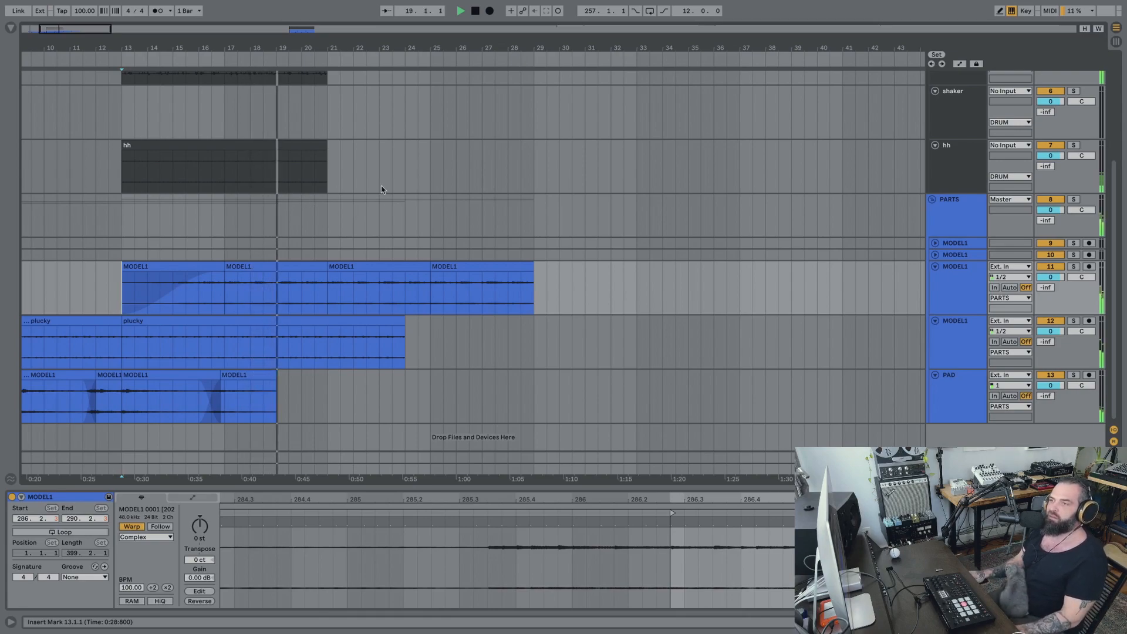
left_click_drag(349, 43, 329, 51)
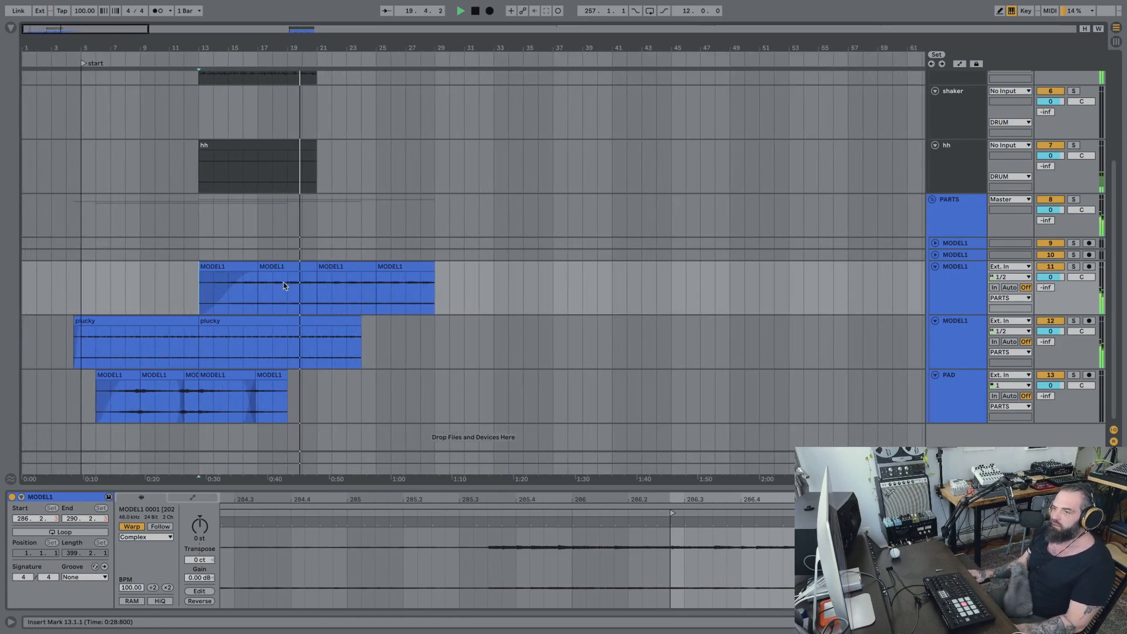
Shorten the second plucky clip to end at bar 21, add short fade-outs to it and the last PAD clip, and play from bar 20.
left_click(280, 376)
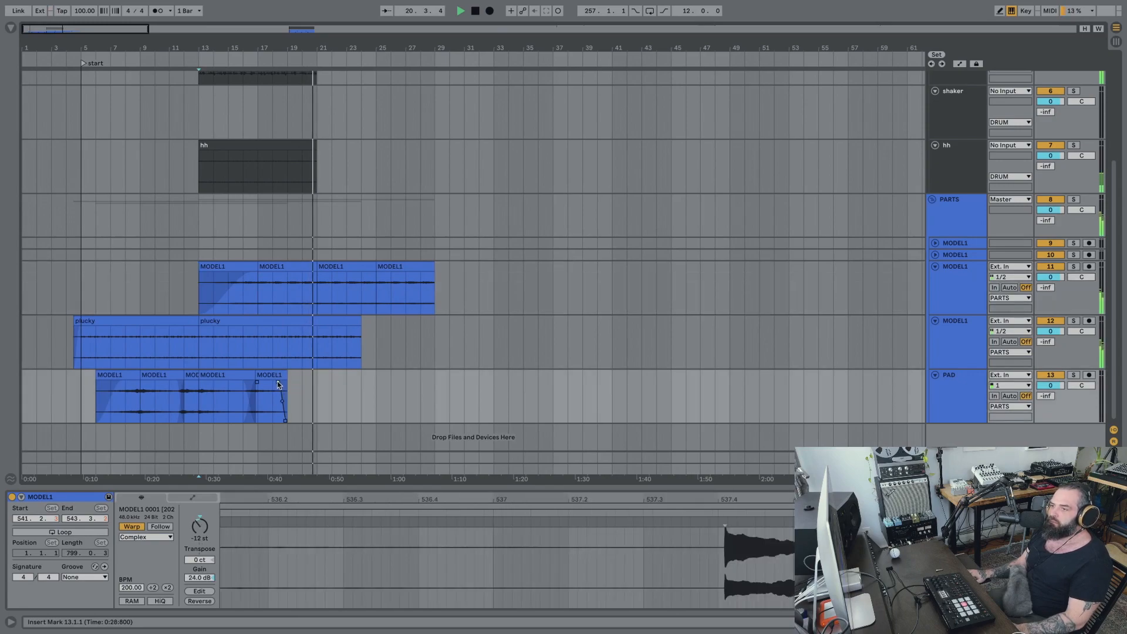
left_click_drag(361, 322, 317, 322)
key("space")
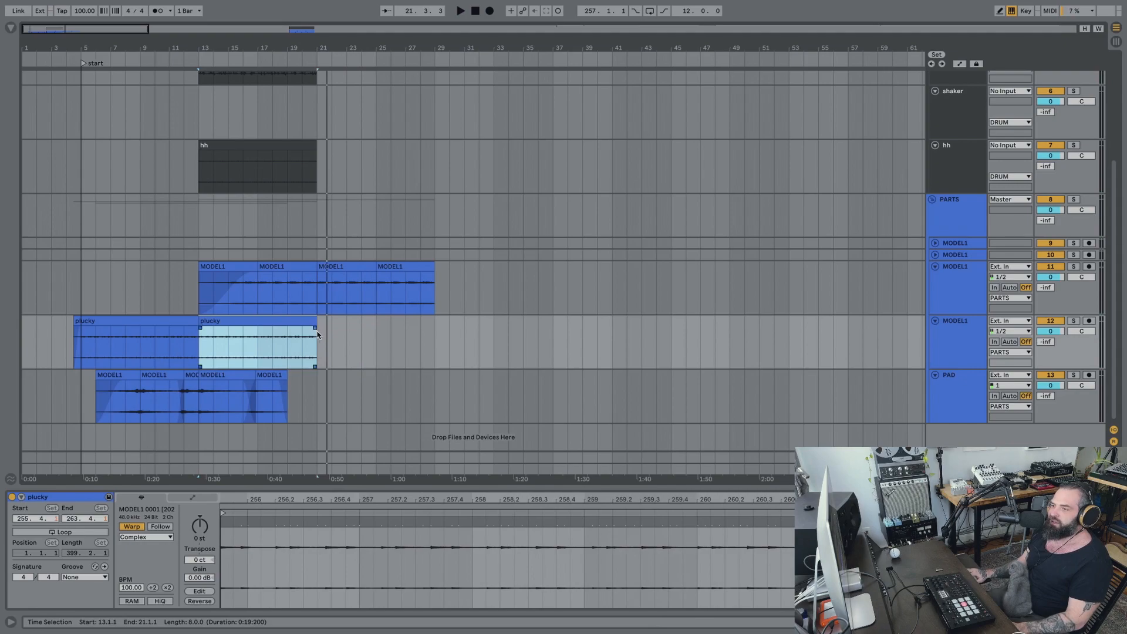
left_click_drag(313, 329, 307, 328)
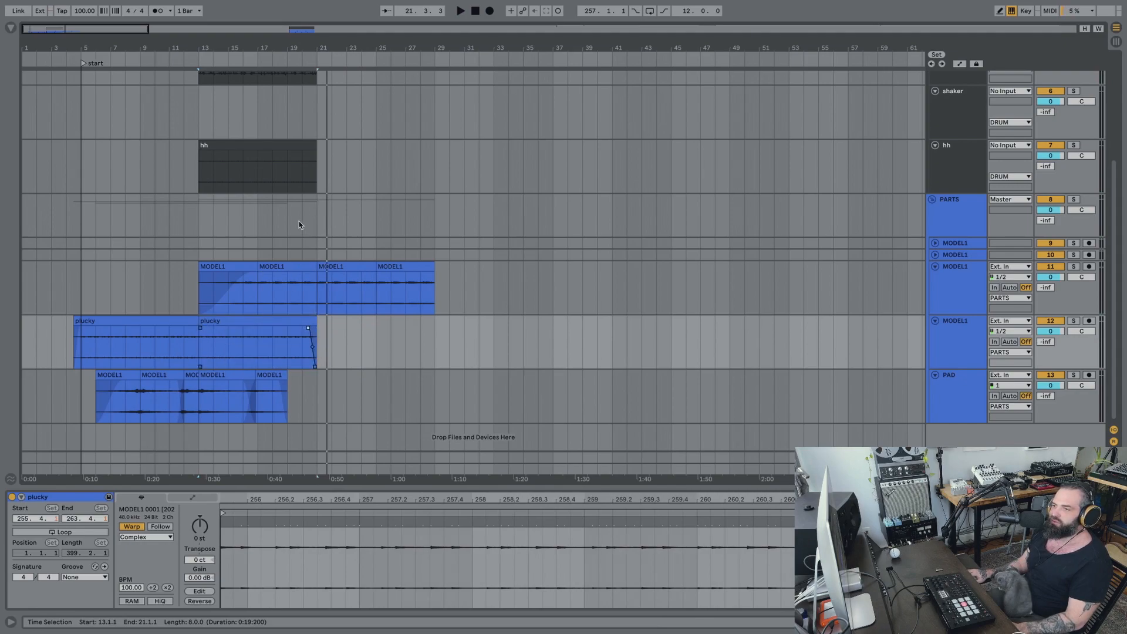
left_click(299, 224)
key("space")
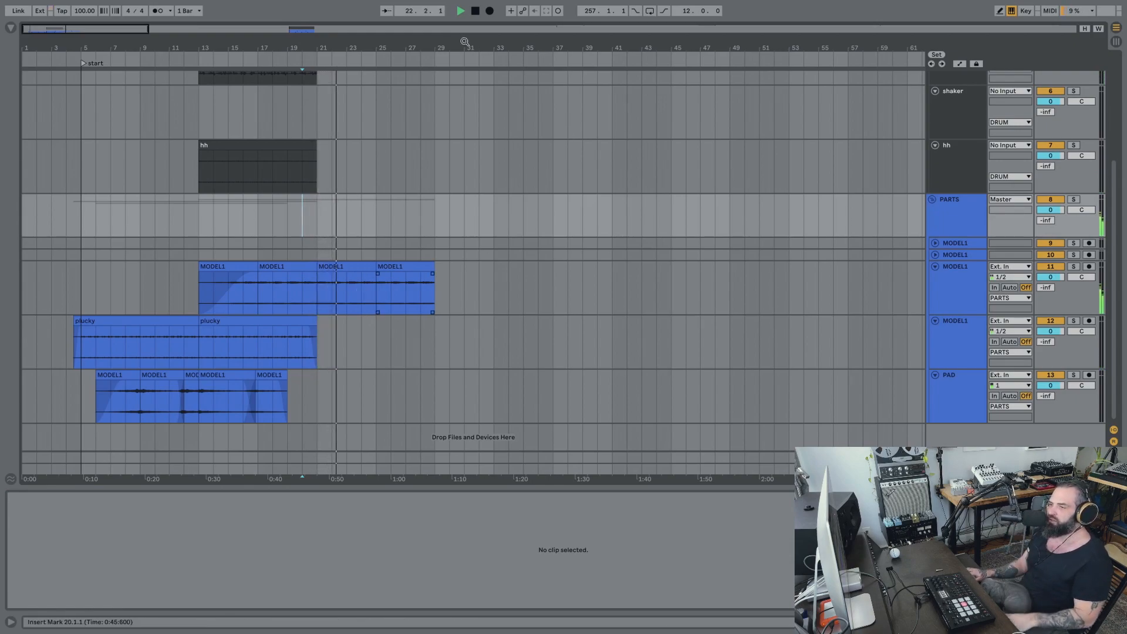
Select the 303 clip at bar 129 and unfold its track, MODEL1 track 9.
left_click_drag(455, 45, 455, 11)
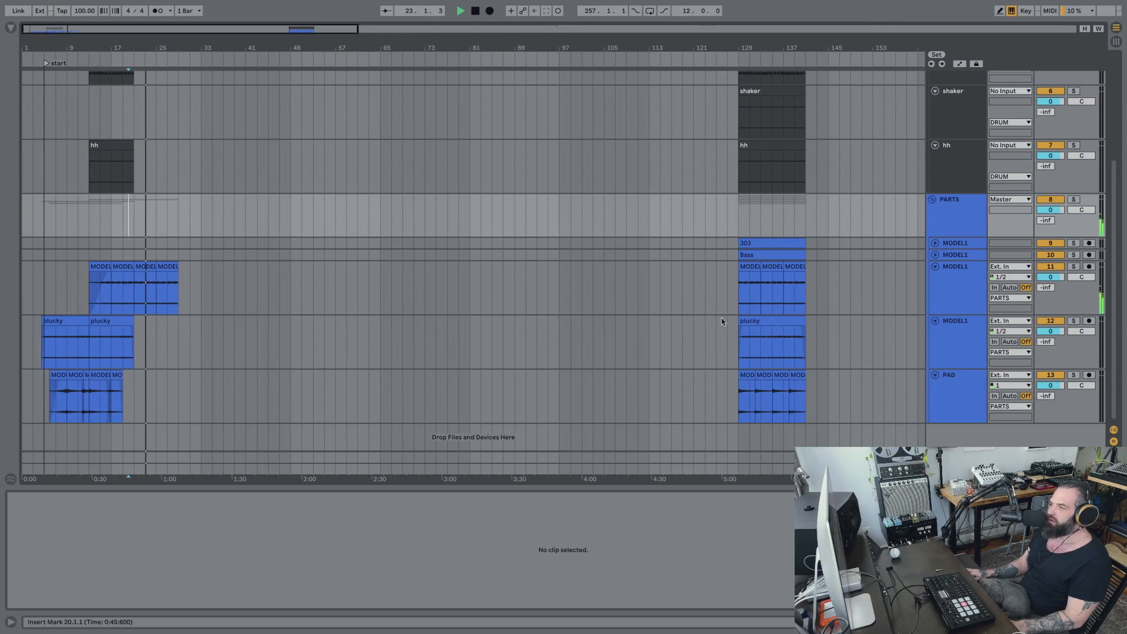
left_click(755, 243)
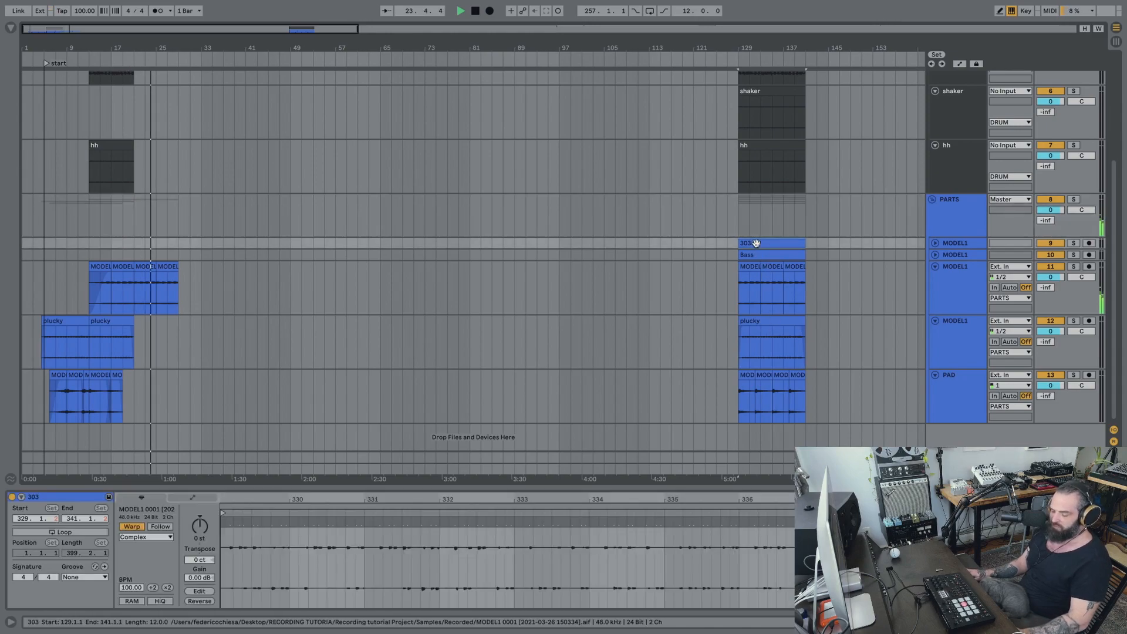
left_click_drag(155, 46, 171, 87)
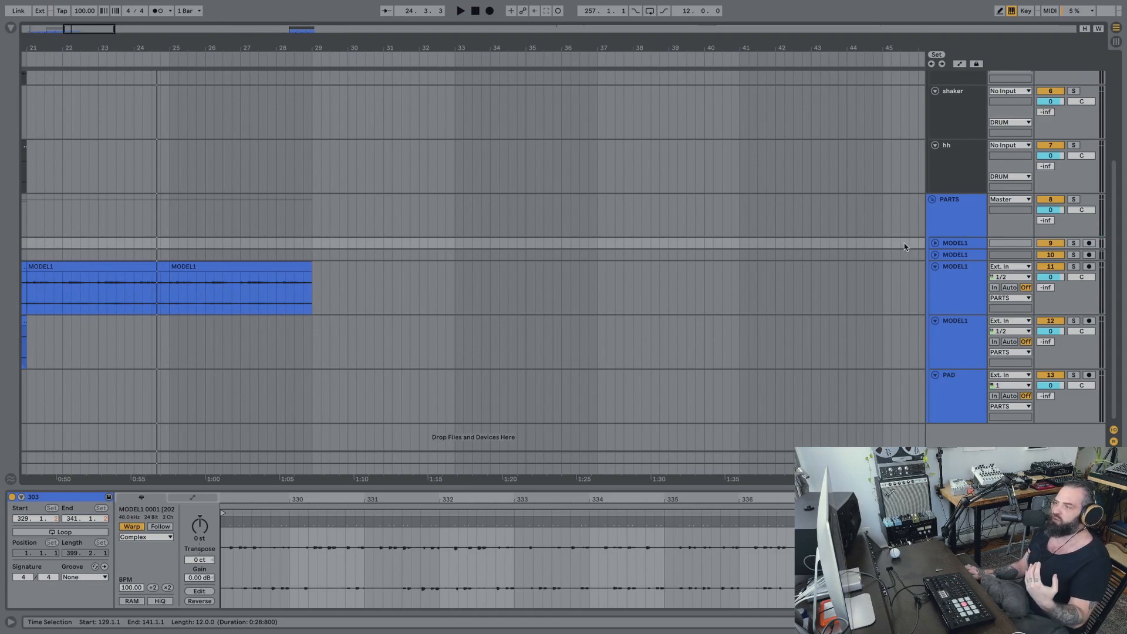
left_click(934, 244)
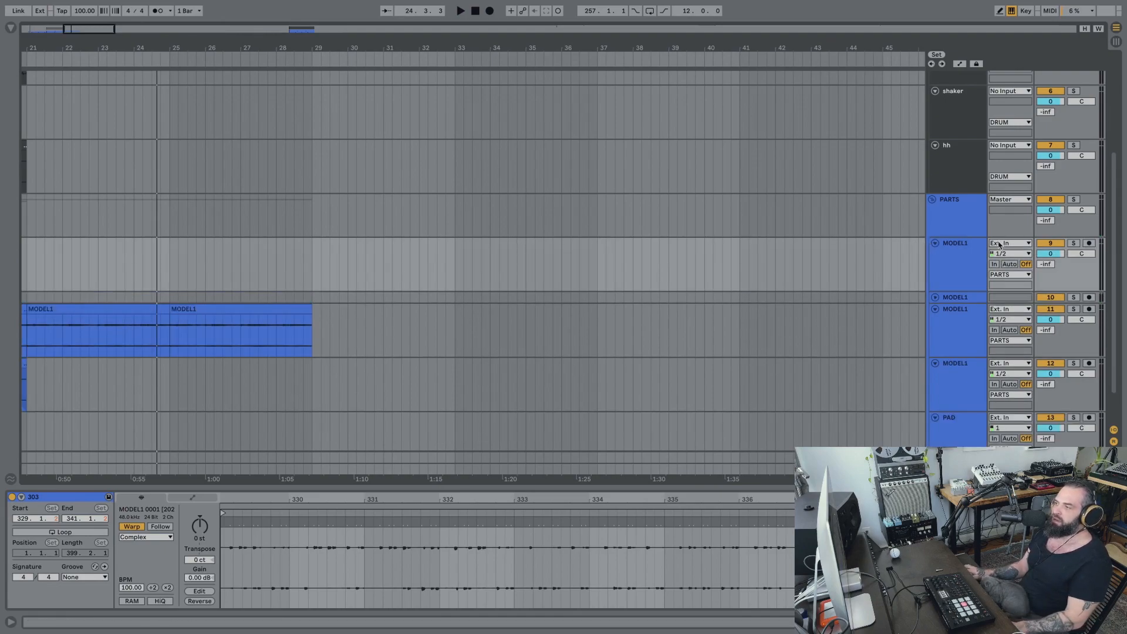
scroll(737, 269, "right", 10)
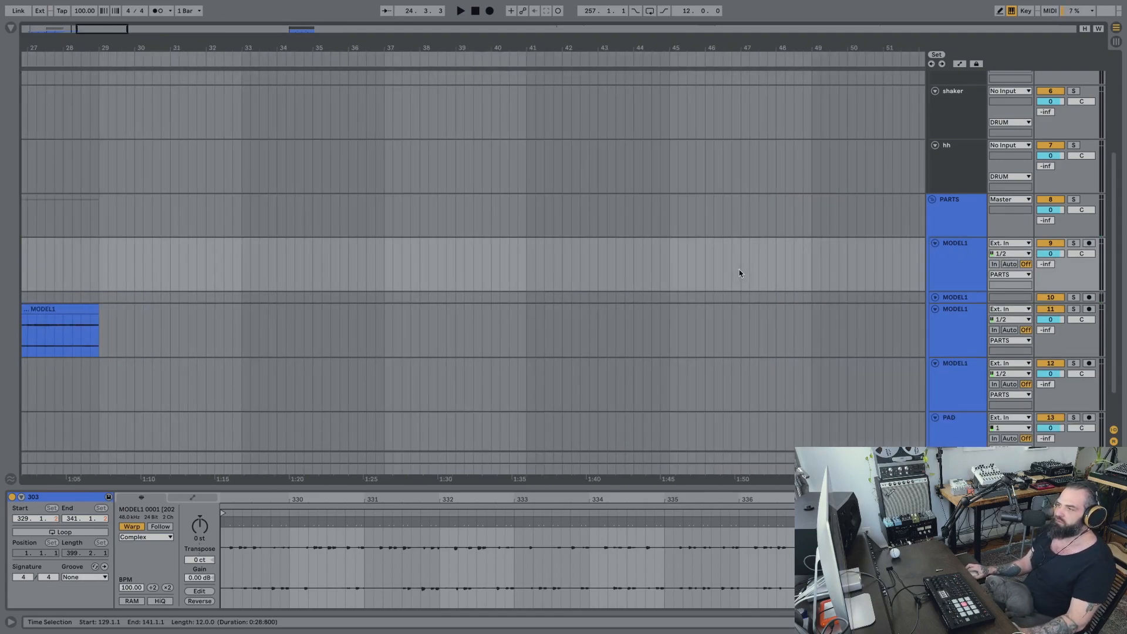
scroll(755, 268, "left", 4)
left_click_drag(680, 45, 679, 6)
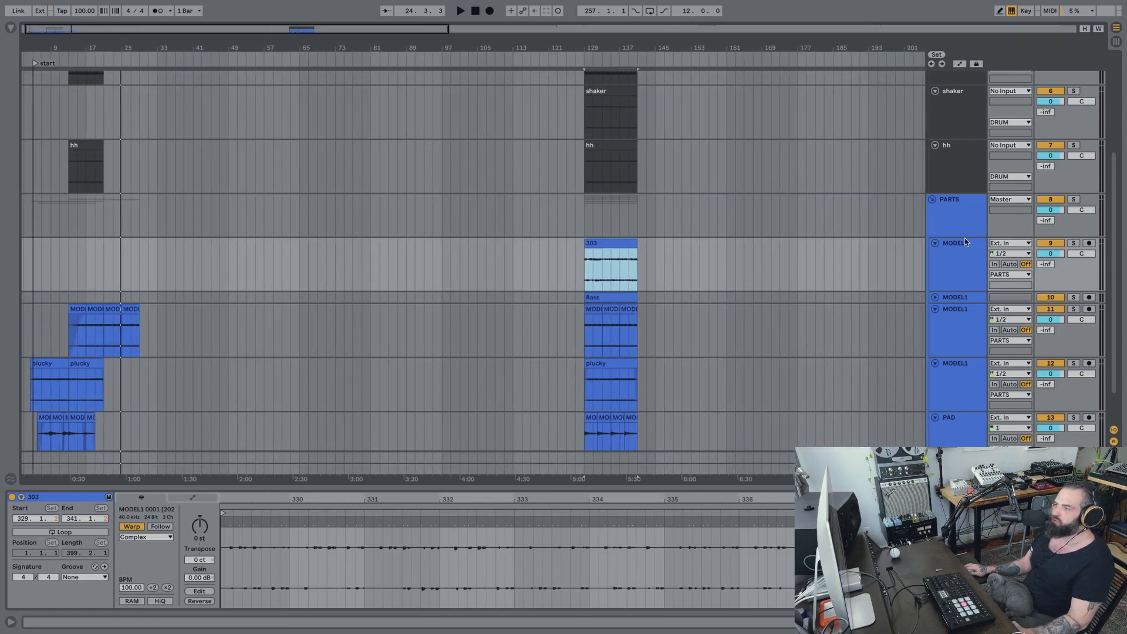
Rename MODEL1 track 9 as 303 and MODEL1 track 10 as bass.
right_click(964, 244)
left_click(982, 294)
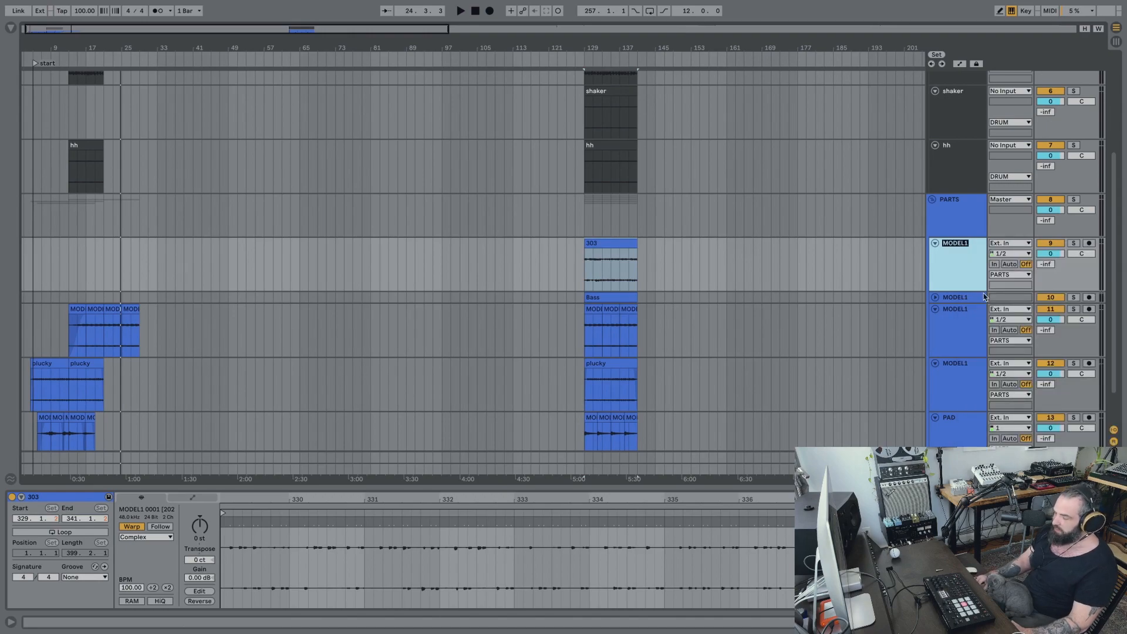
scroll(954, 299, "up", 1)
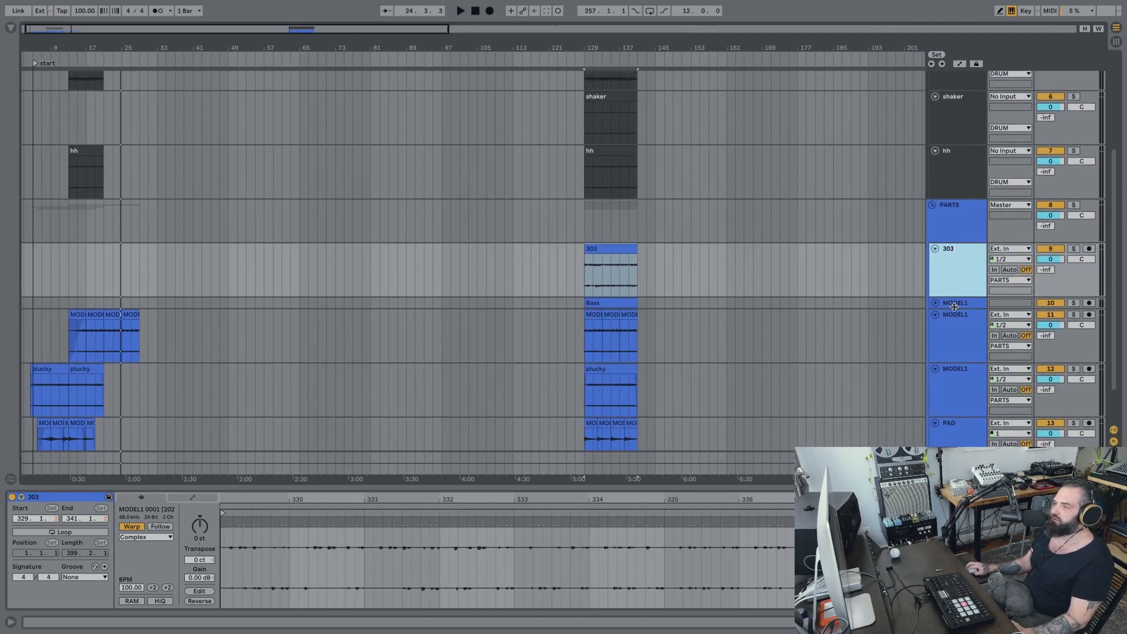
right_click(956, 305)
left_click(982, 355)
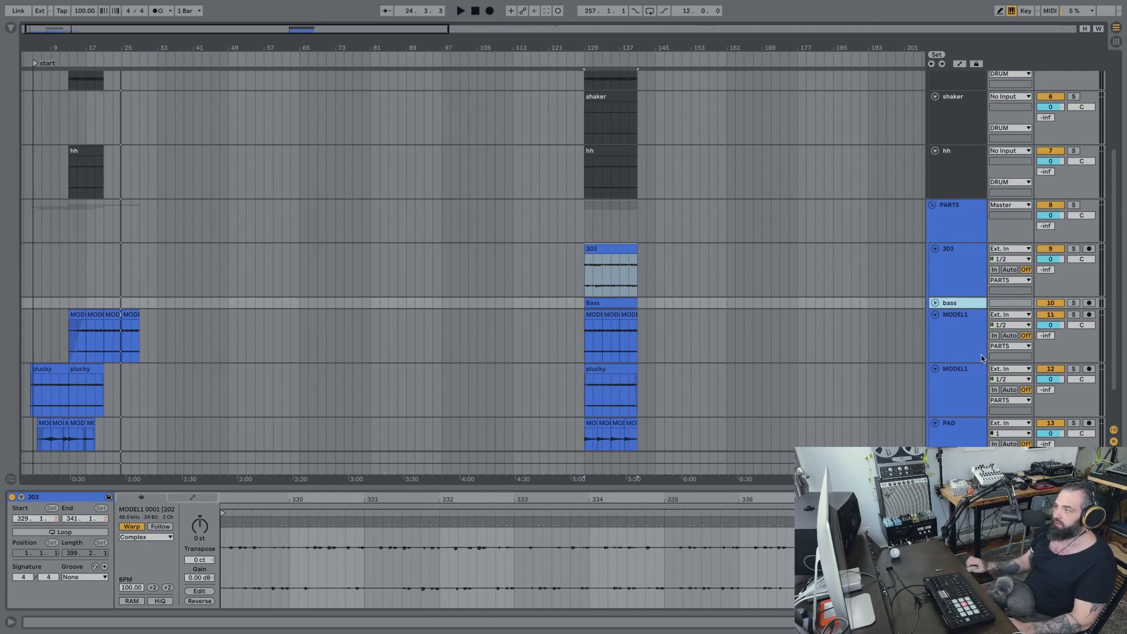
Rename MODEL1 track 11 as paddy and MODEL1 track 12 as plucky.
right_click(948, 318)
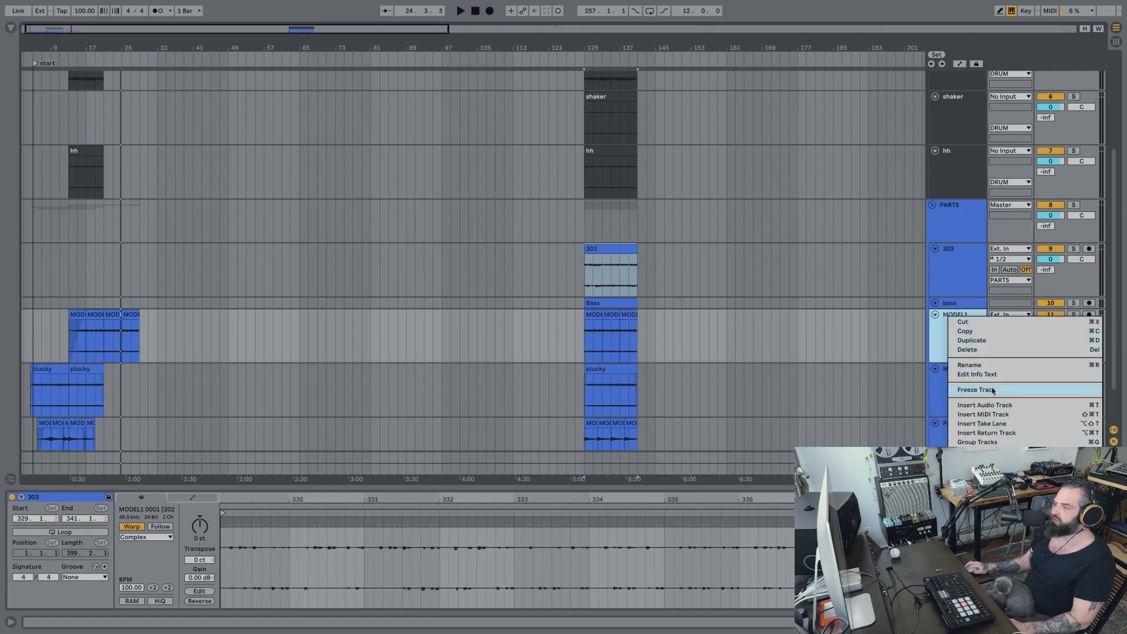
left_click(982, 366)
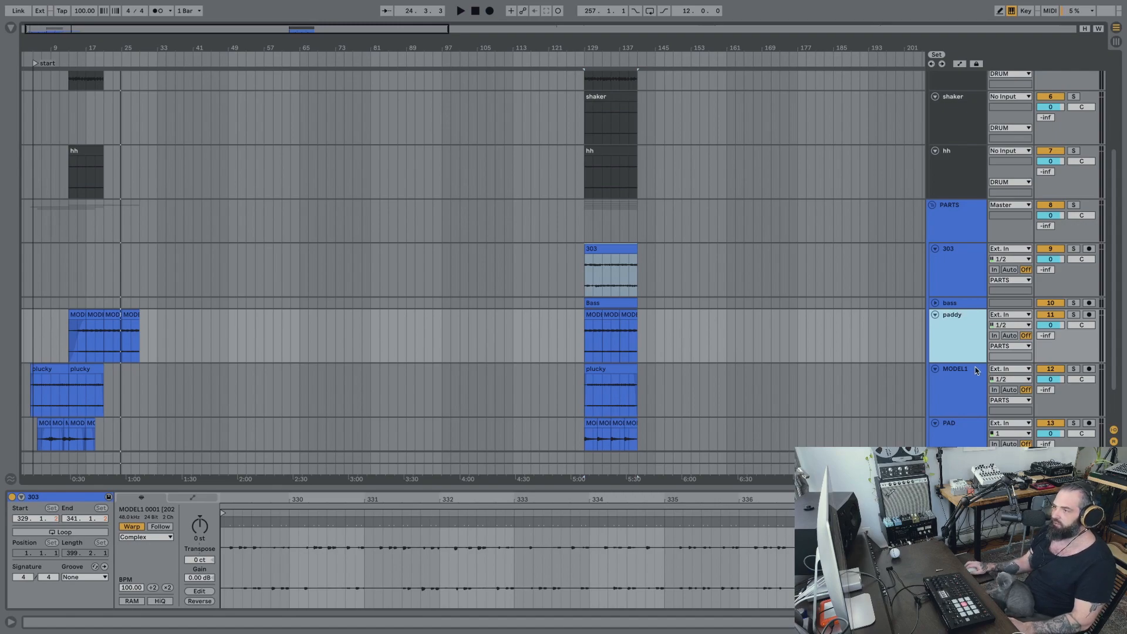
right_click(977, 371)
left_click(1003, 141)
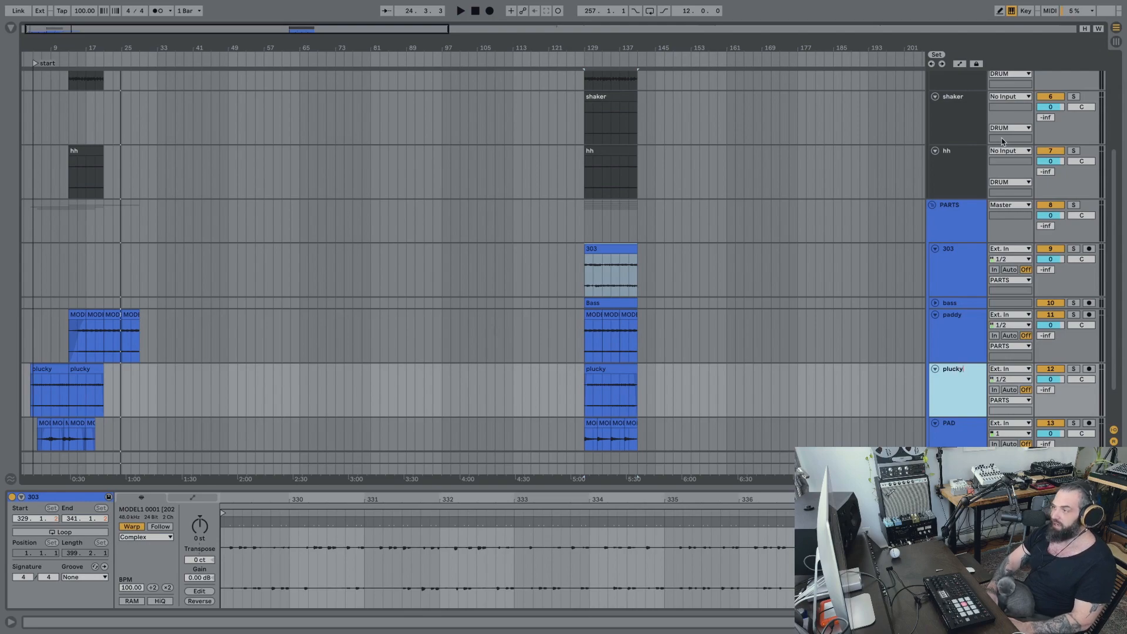
Copy the 303 clip from bar 129 and paste it on the same track at bar 21.
scroll(649, 247, "up", 1)
scroll(649, 247, "right", 1)
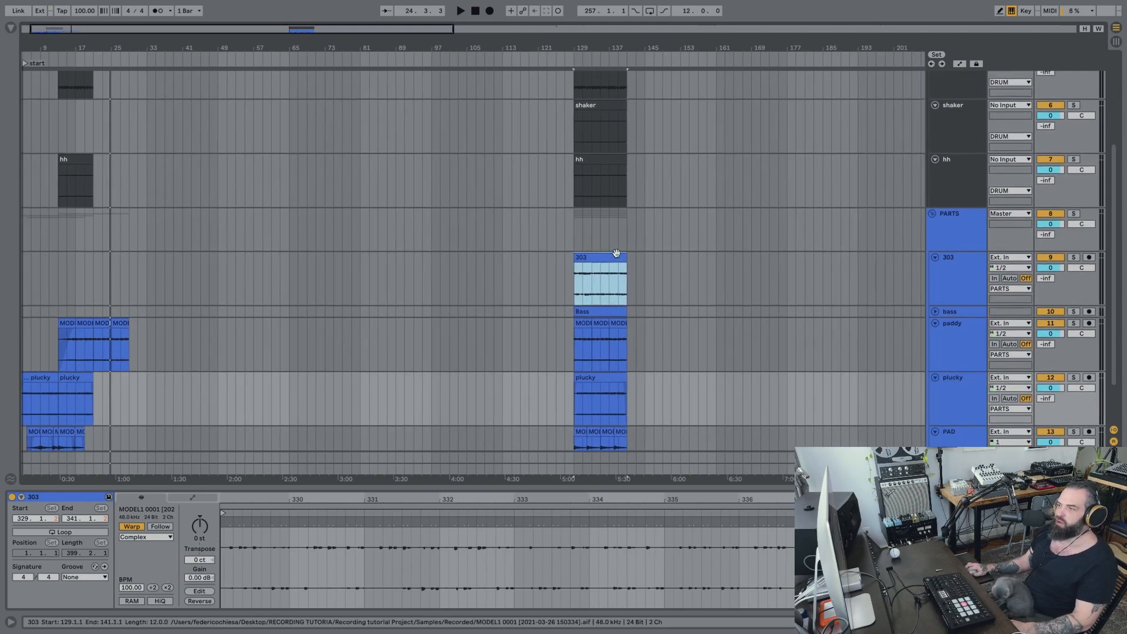
left_click(616, 254)
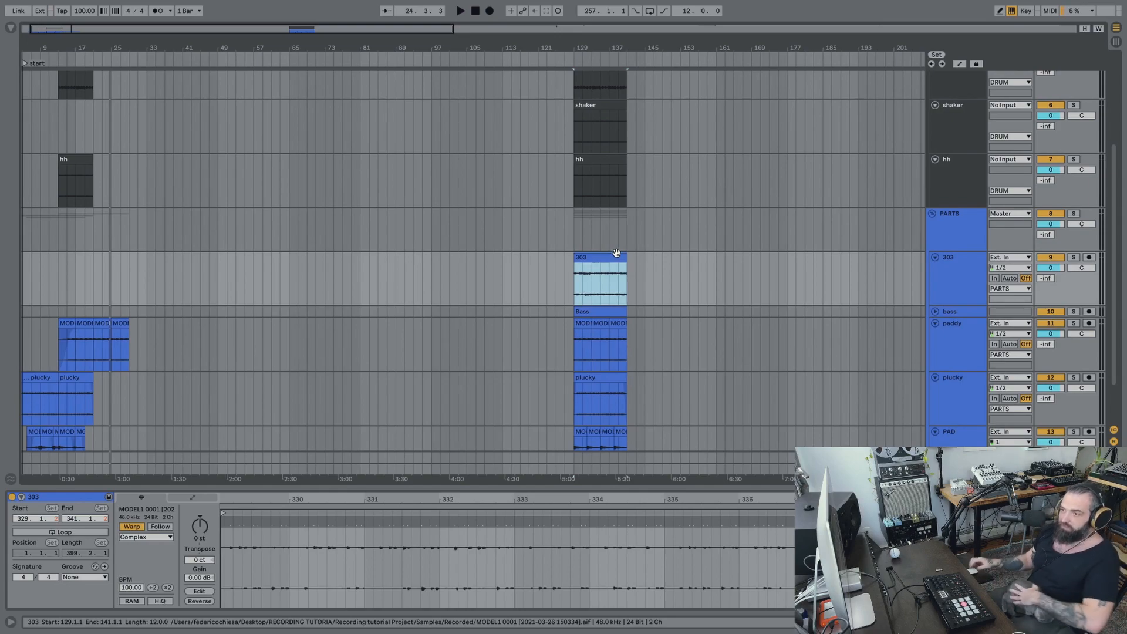
left_click(92, 286)
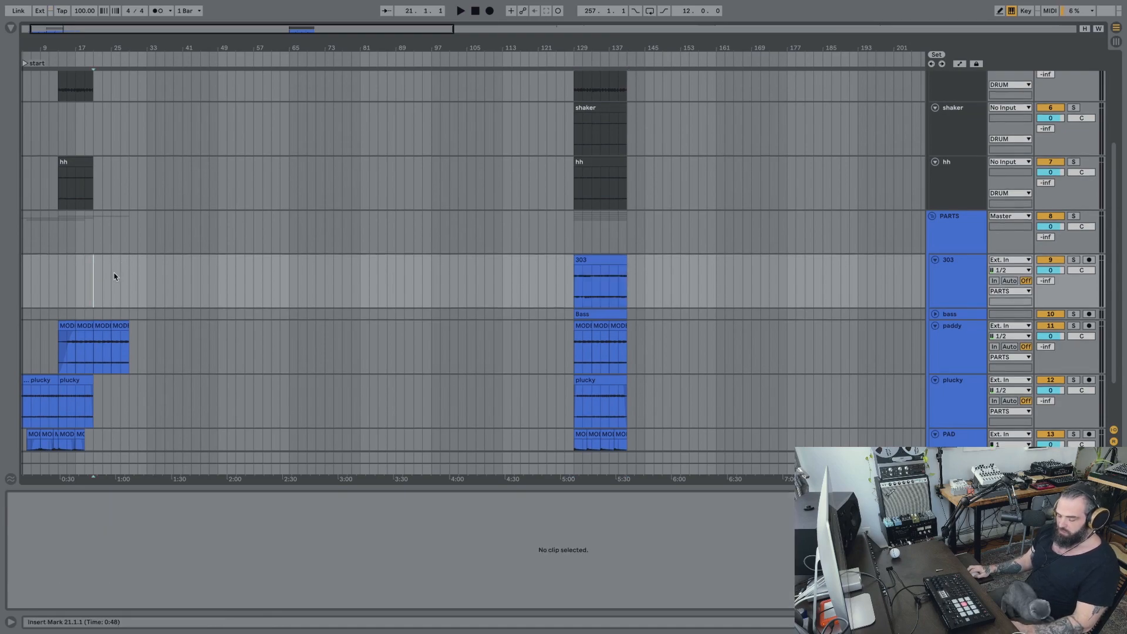
key("super+v")
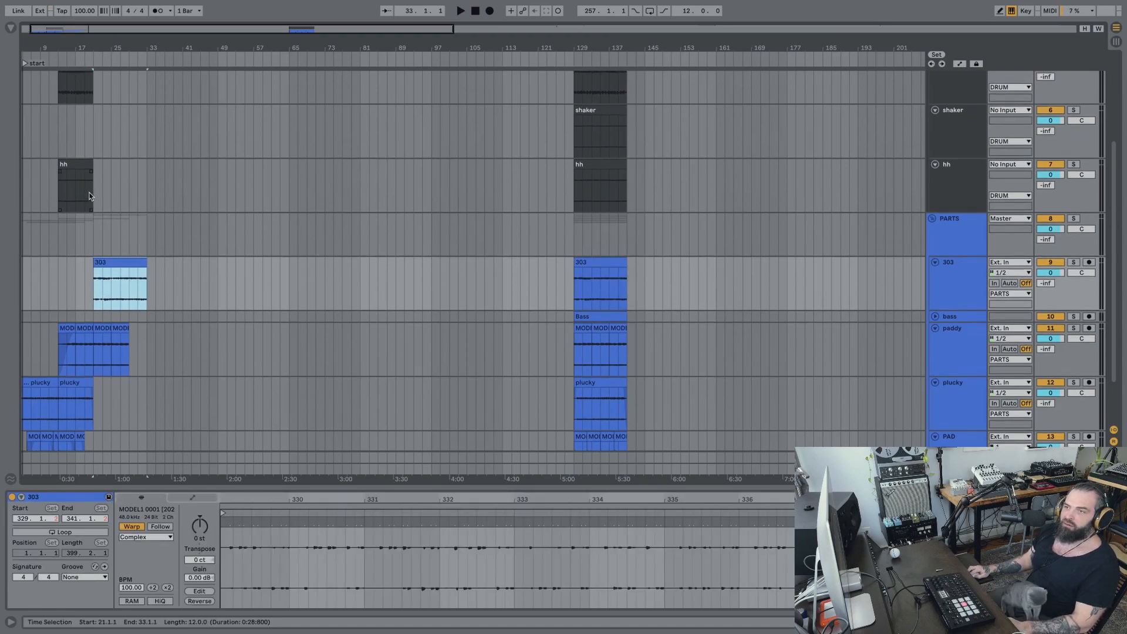
Play from bar 19 and add a fade-in of about one bar to the 303 clip at bar 21.
left_click(89, 196)
key("space")
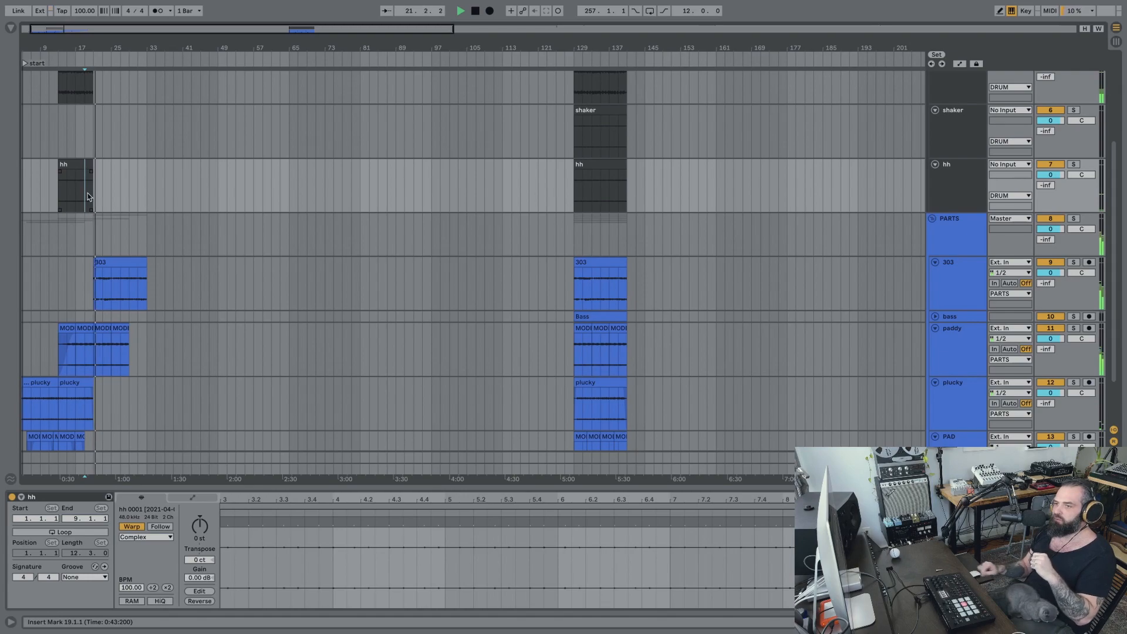
left_click_drag(95, 271, 103, 274)
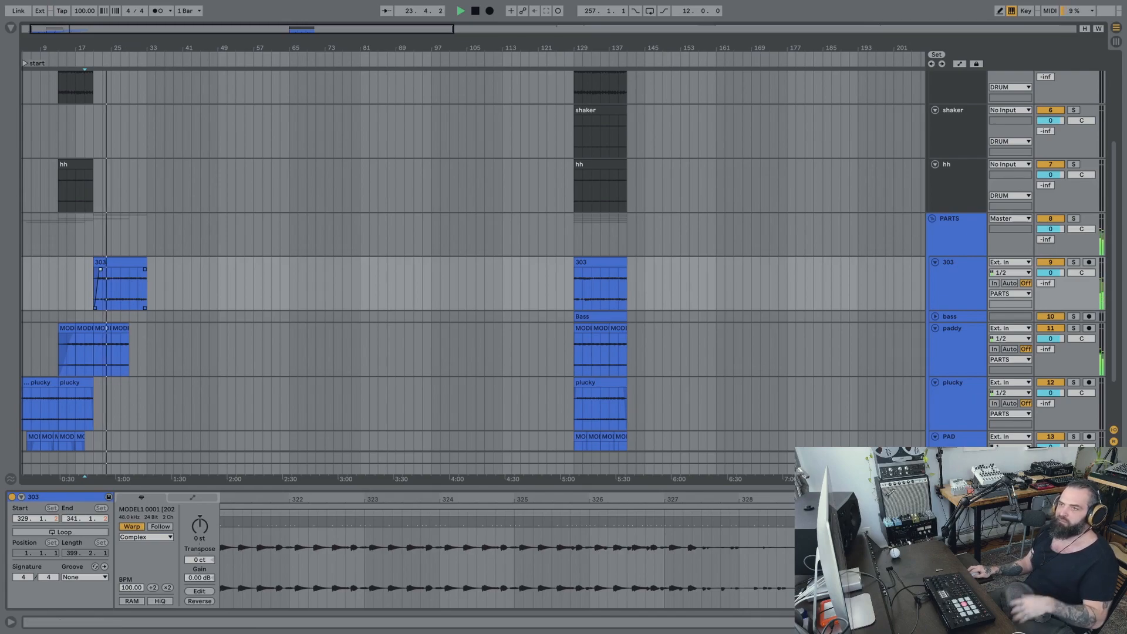
left_click_drag(131, 47, 166, 143)
scroll(177, 247, "left", 3)
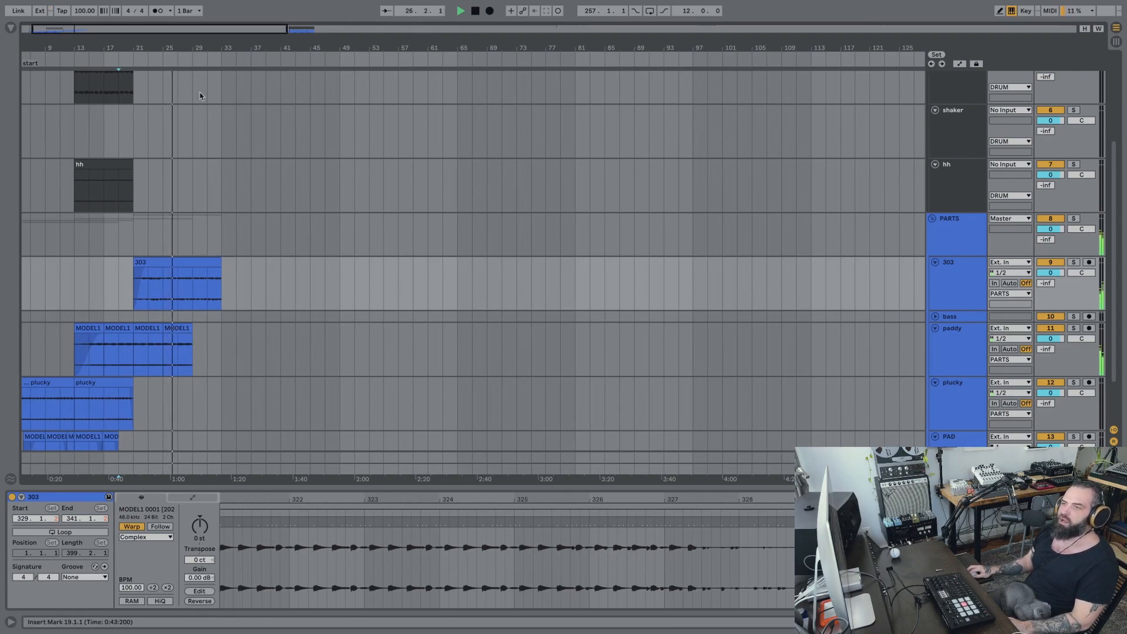
left_click_drag(186, 49, 186, 97)
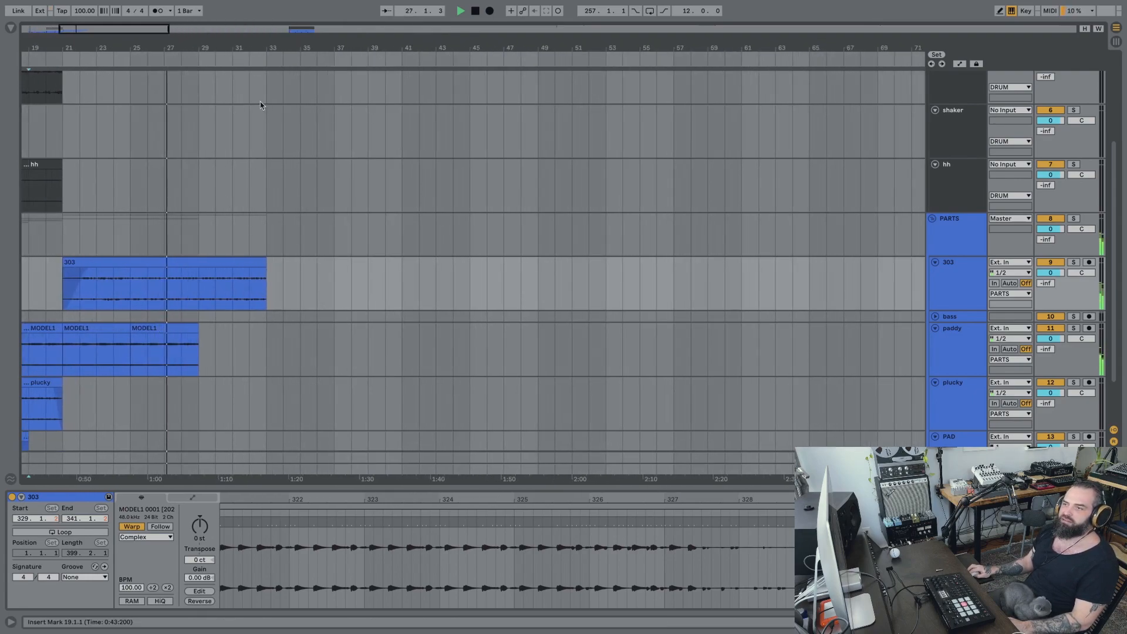
Unfold the BD track and select its clip in the loop section at bar 129.
scroll(892, 200, "up", 5)
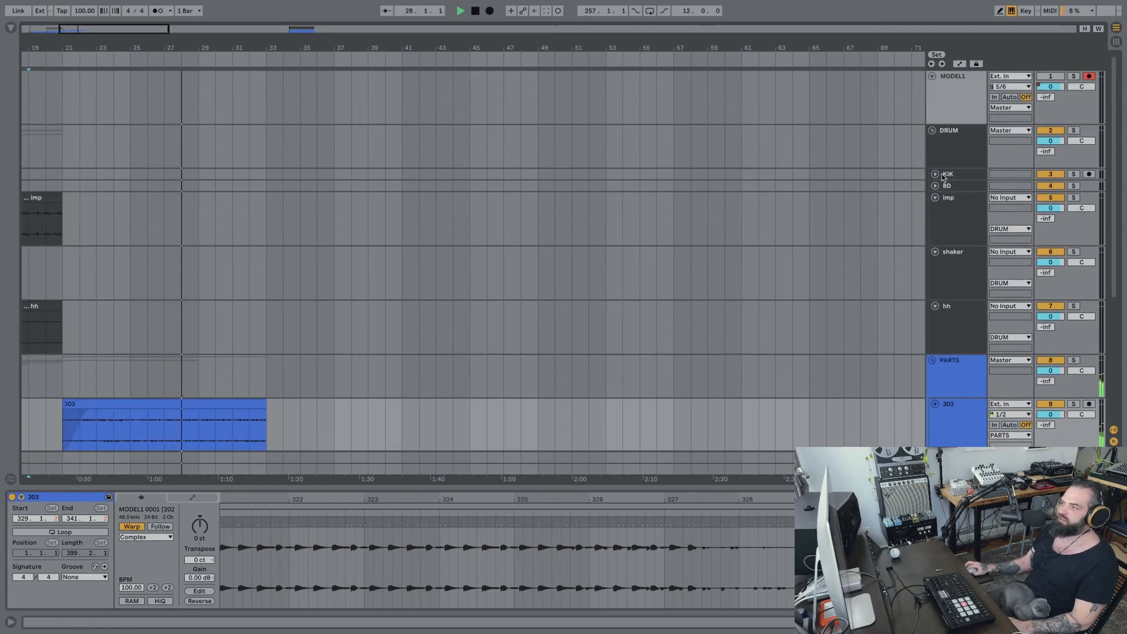
left_click(935, 185)
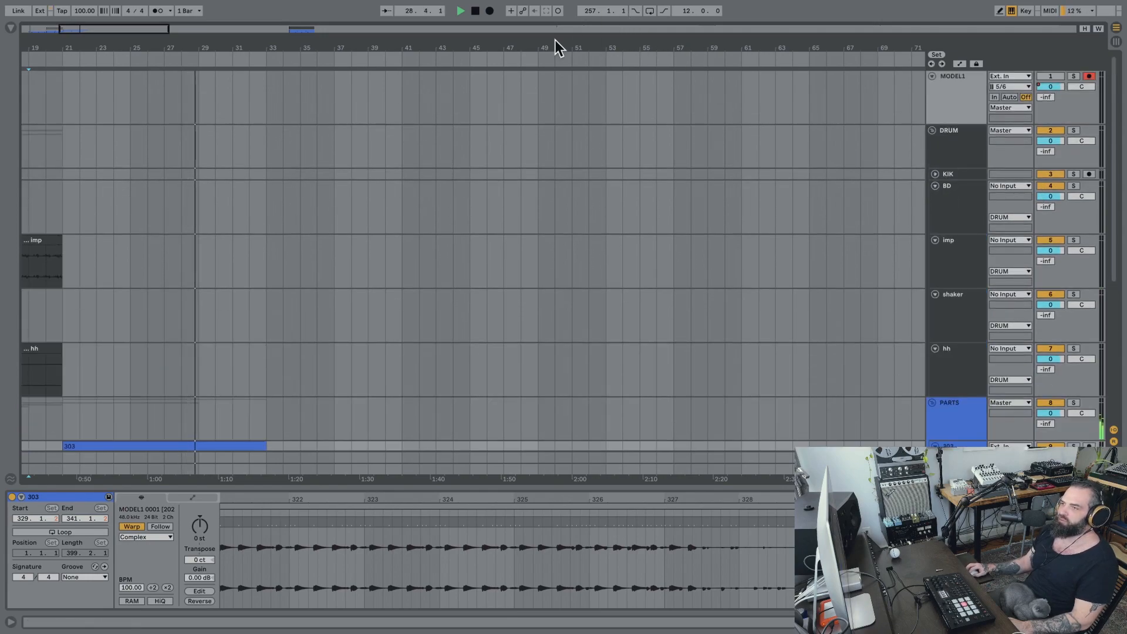
left_click_drag(549, 46, 549, 5)
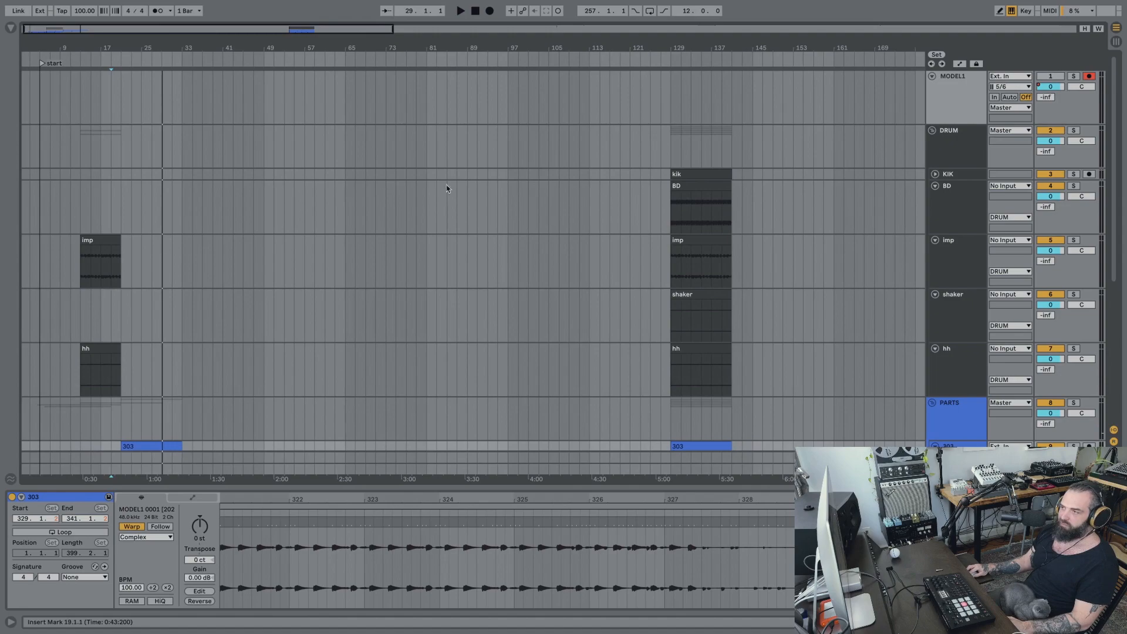
left_click(697, 242)
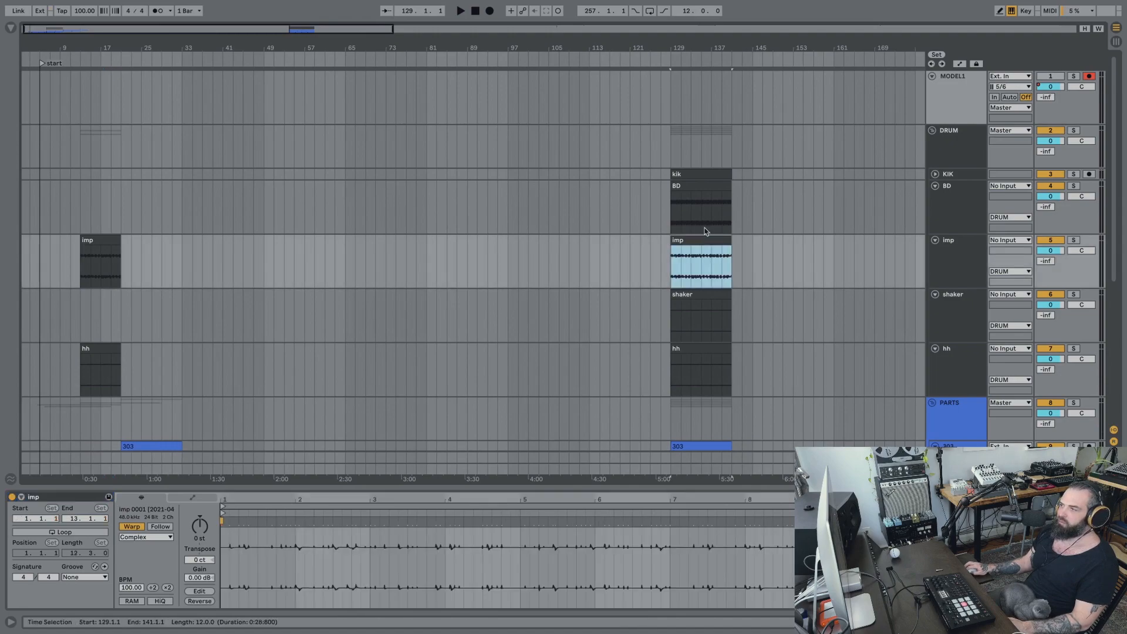
left_click(702, 203)
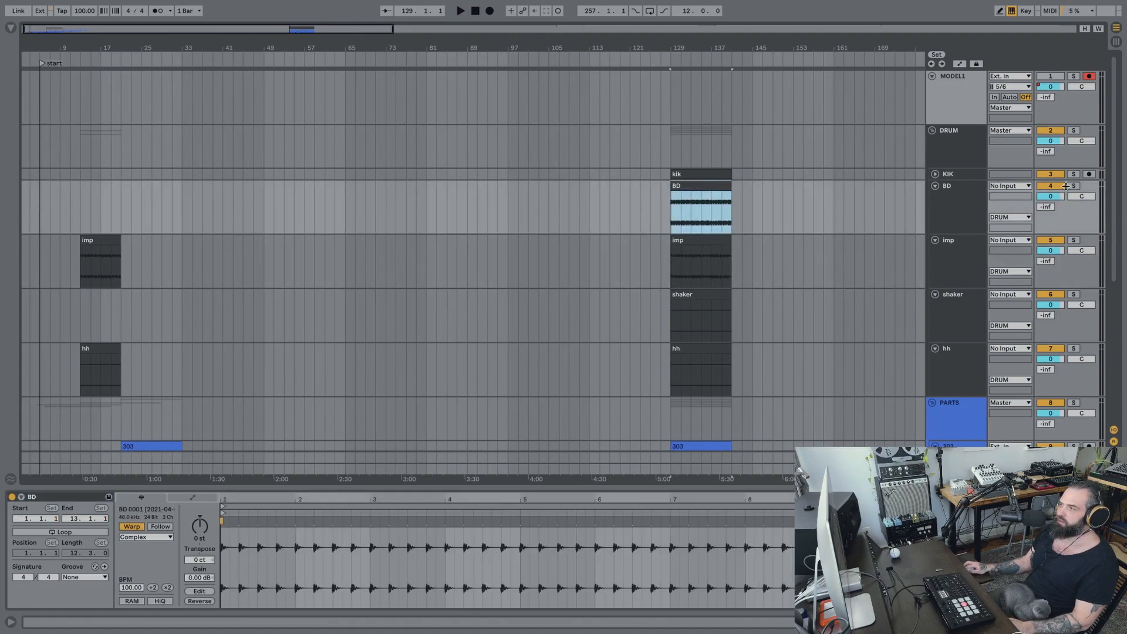
Audition the BD and KIK clips from bar 129, soloing each track in turn.
left_click(1067, 186)
left_click(676, 213)
key("space")
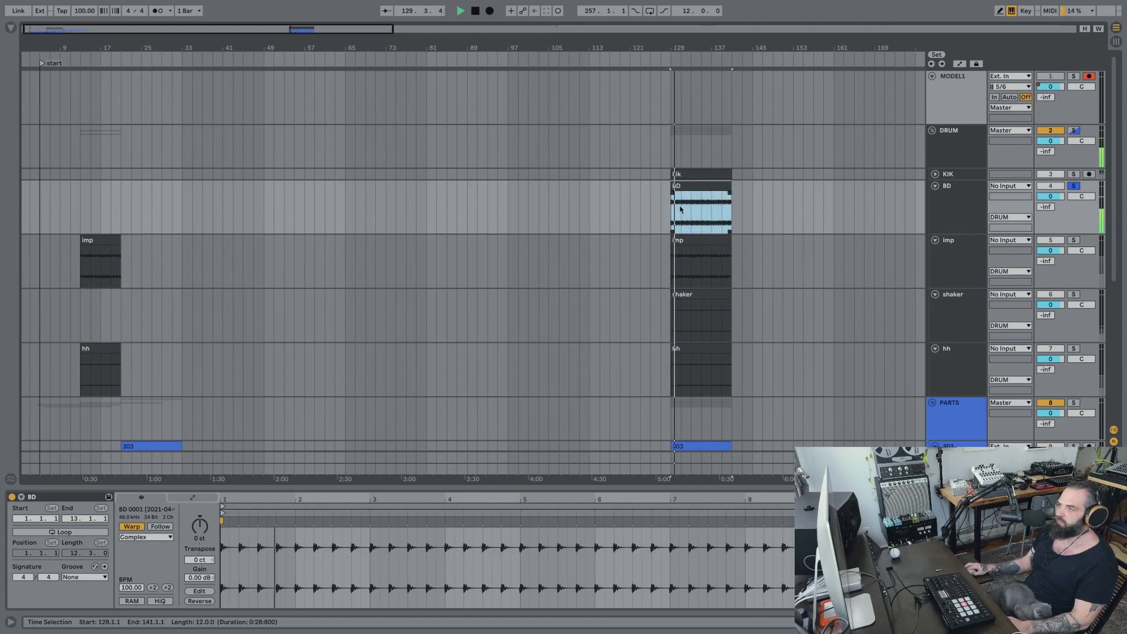
left_click(1071, 174)
key("space")
key("space")
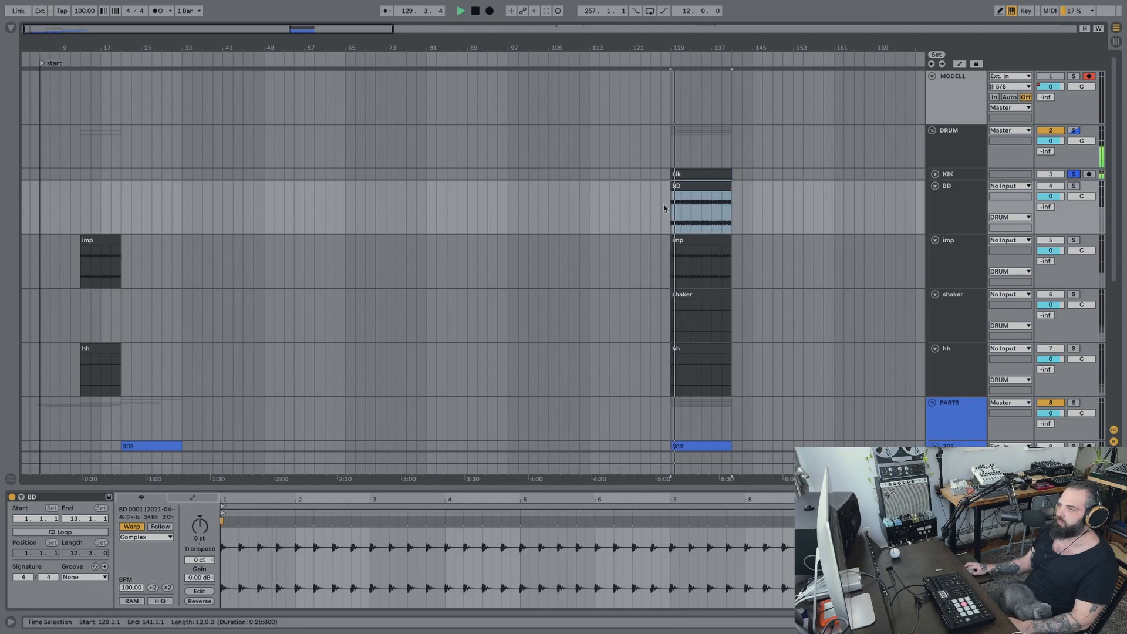
key("space")
Copy the BD clip from bar 129 and paste it on the same track at bar 33.
left_click(709, 188)
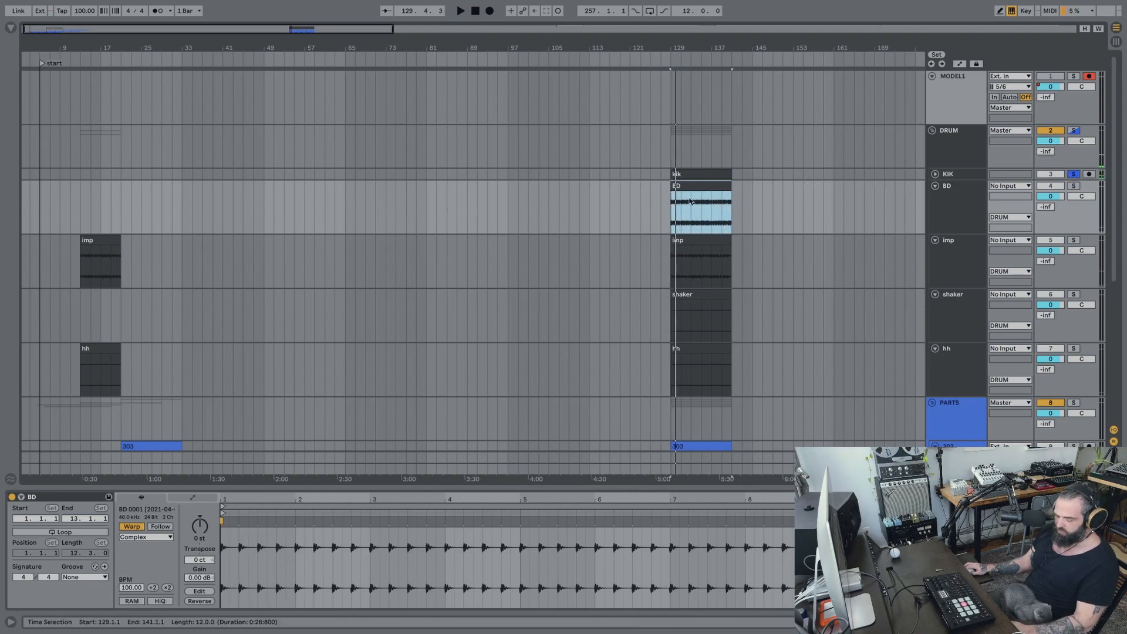
scroll(293, 294, "down", 5)
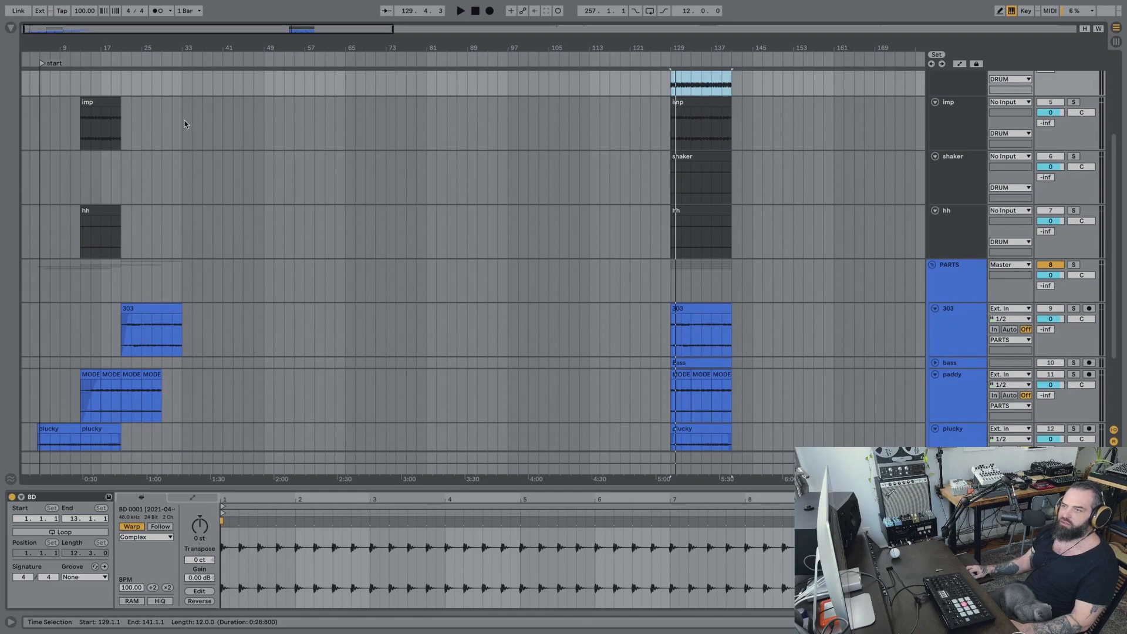
scroll(182, 117, "up", 1)
left_click(179, 105)
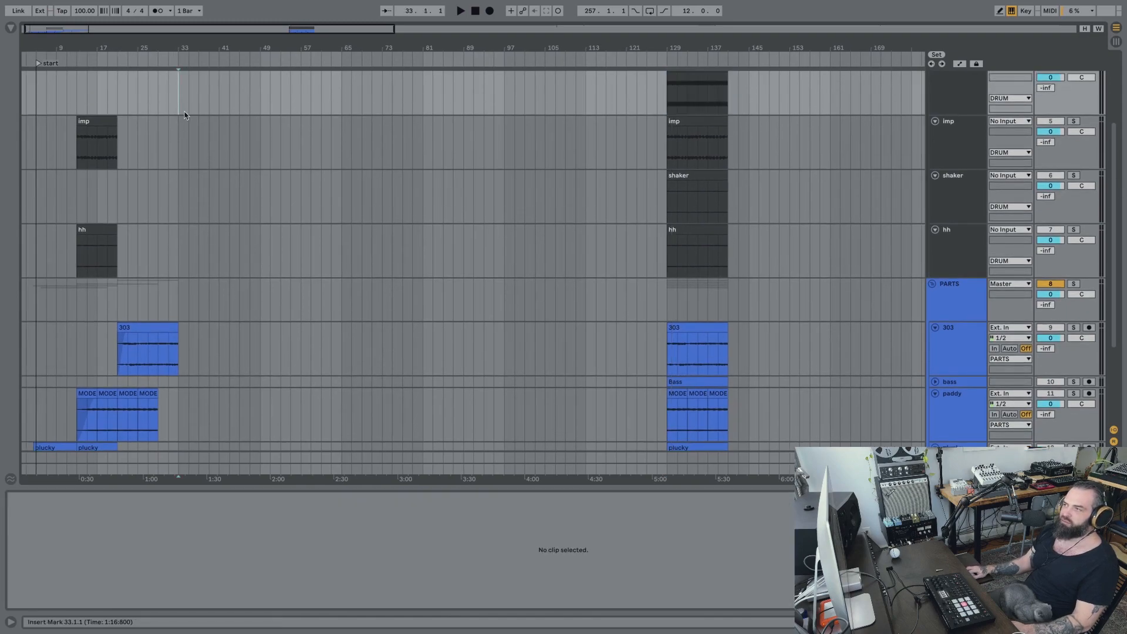
scroll(184, 115, "up", 3)
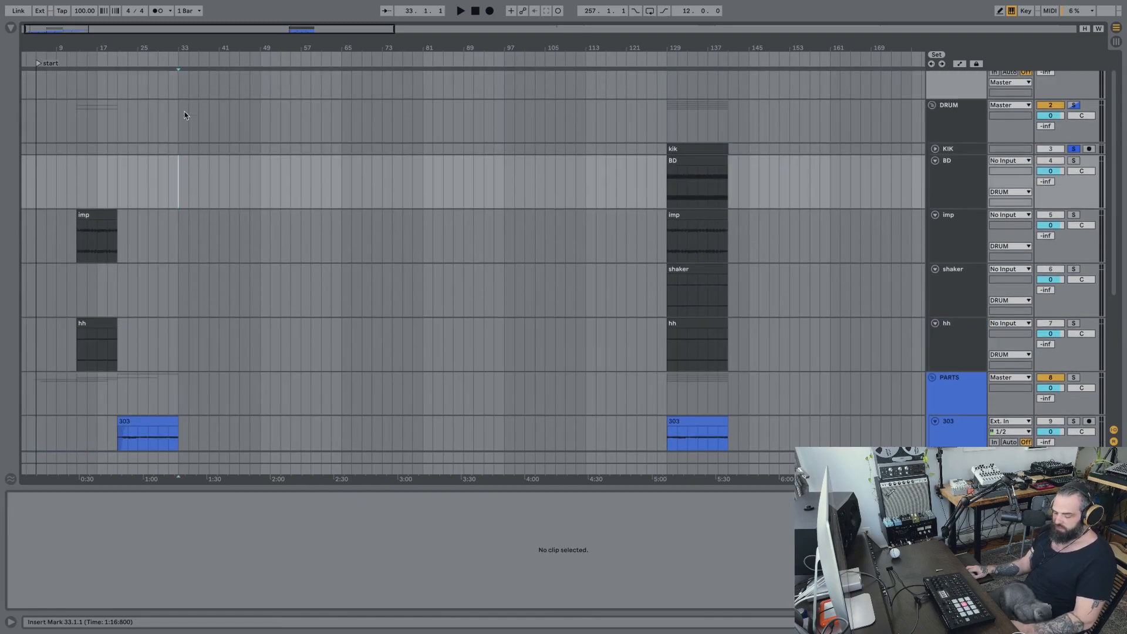
key("super+v")
Duplicate the 303 clip at bar 21 so that the copy starts at bar 33.
scroll(171, 311, "down", 2)
left_click(160, 362)
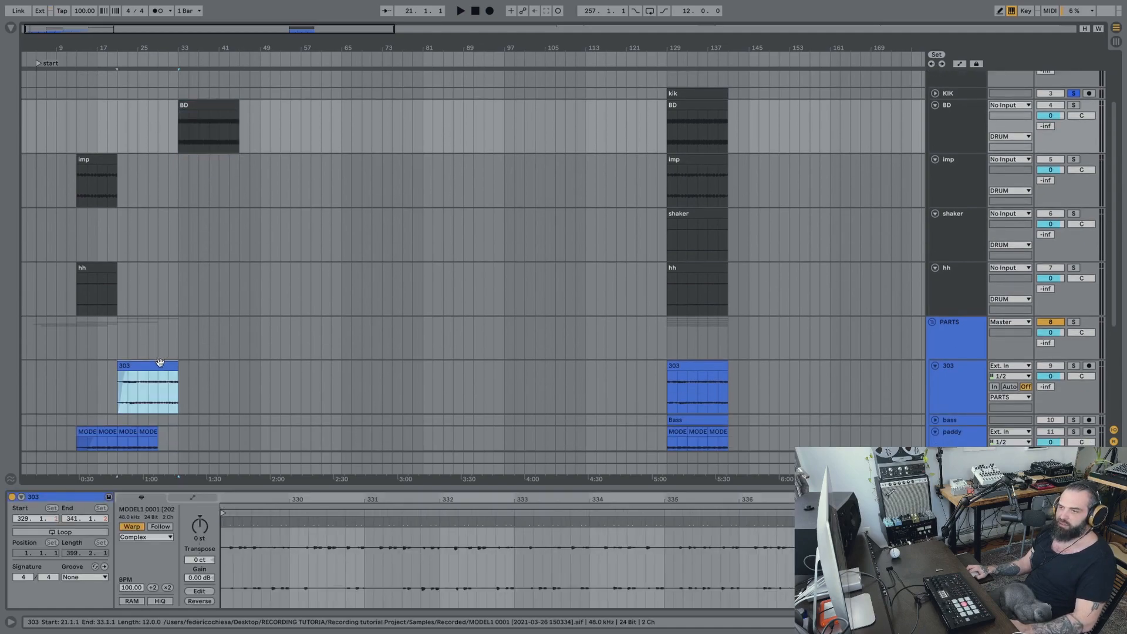
key("super+d")
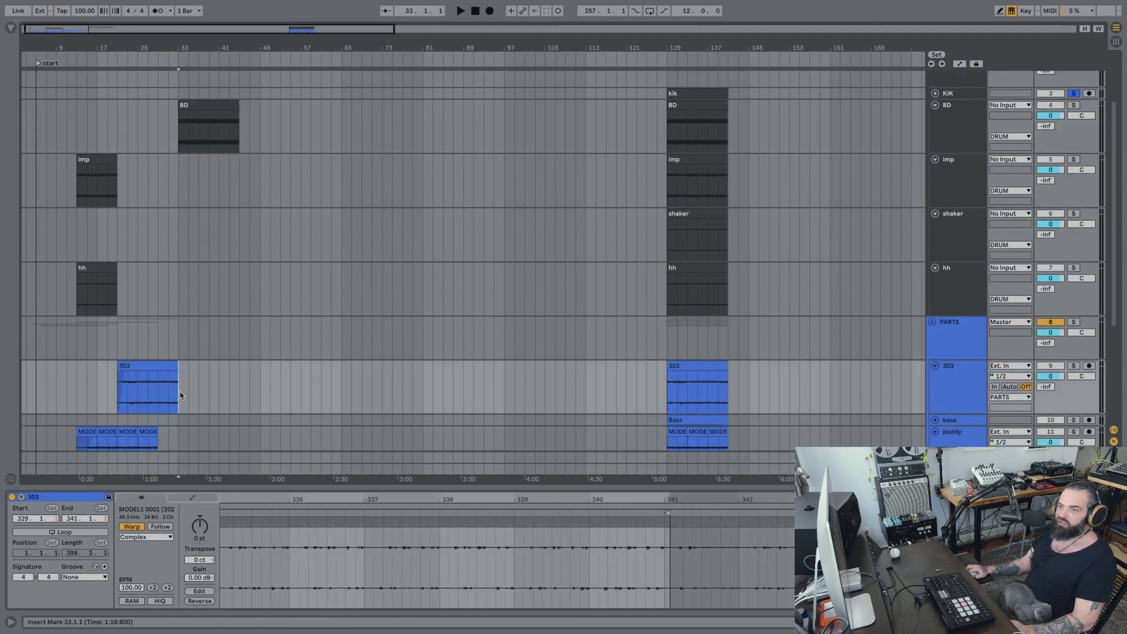
left_click_drag(187, 376, 173, 376)
Turn off the KIK track's solo and play the arrangement from bar 31.
left_click(163, 389)
key("space")
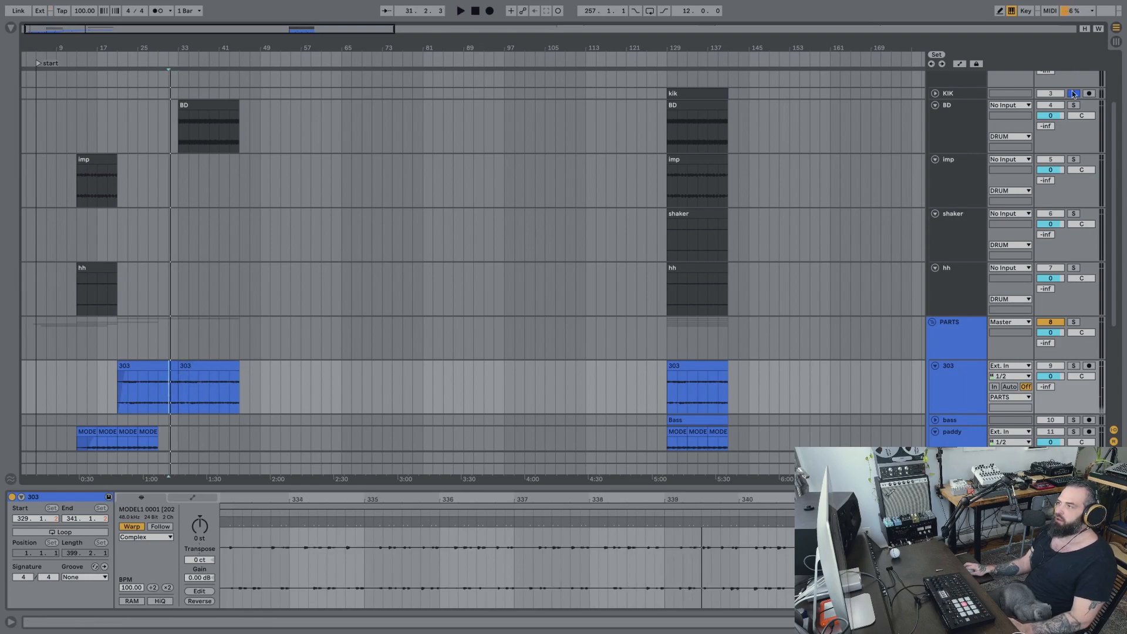
left_click(1074, 94)
key("space")
Move the BD clip earlier on its track so that it starts at bar 29.
scroll(270, 170, "down", 4)
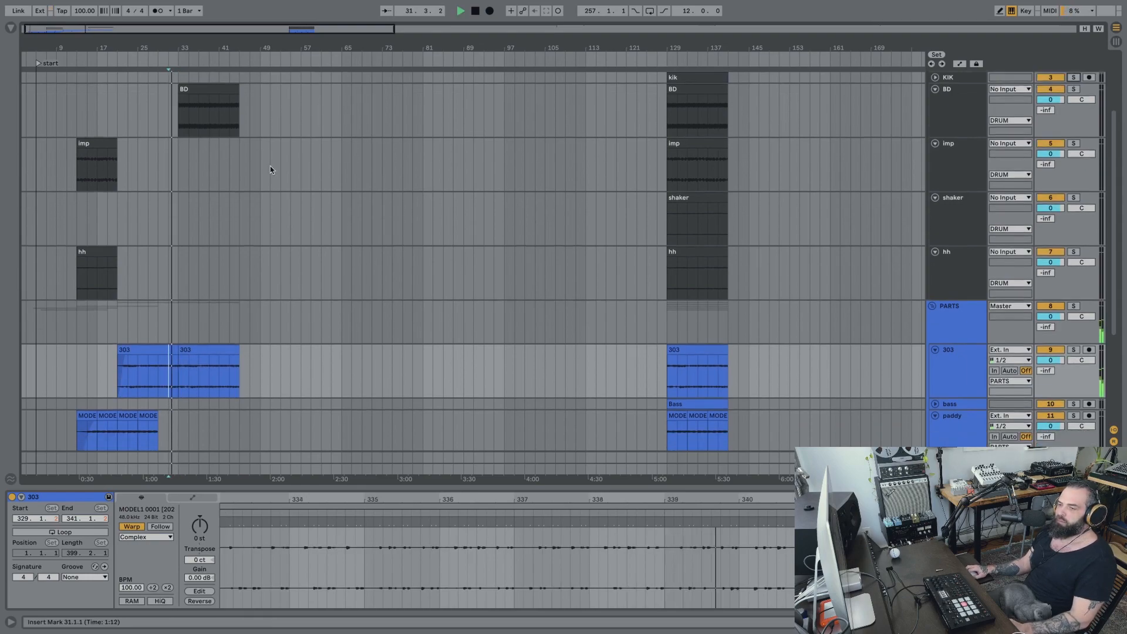
left_click_drag(148, 51, 154, 121)
scroll(206, 230, "left", 4)
scroll(205, 225, "up", 3)
left_click_drag(391, 77, 347, 150)
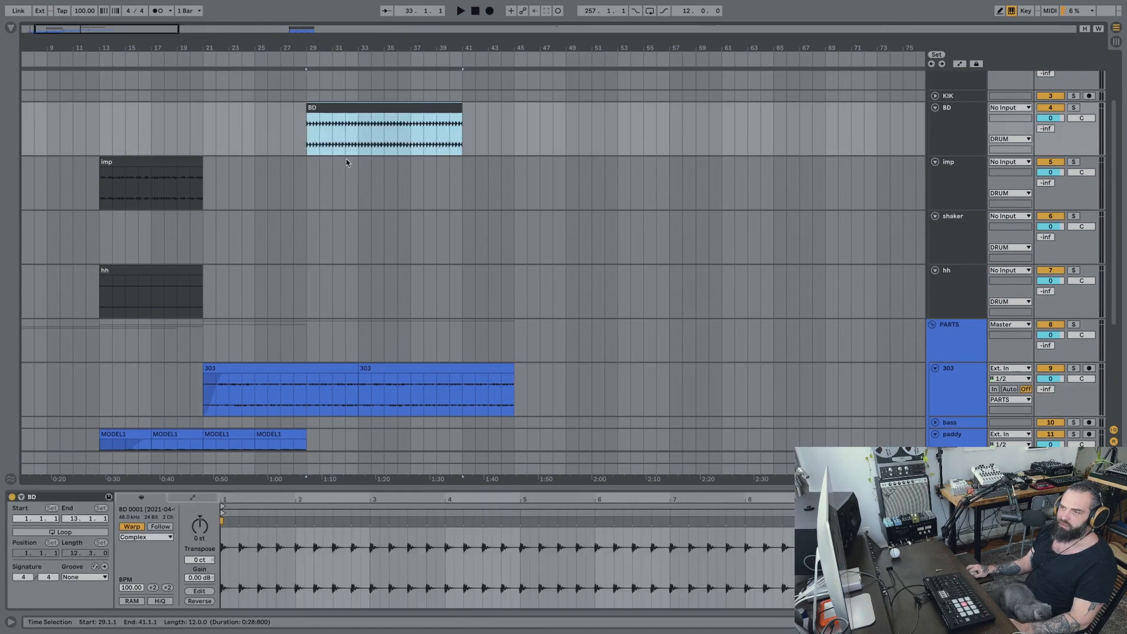
Duplicate the paddy track's clip at bar 25 four times to extend the part to bar 45.
scroll(316, 243, "down", 4)
left_click(278, 328)
left_click(282, 321)
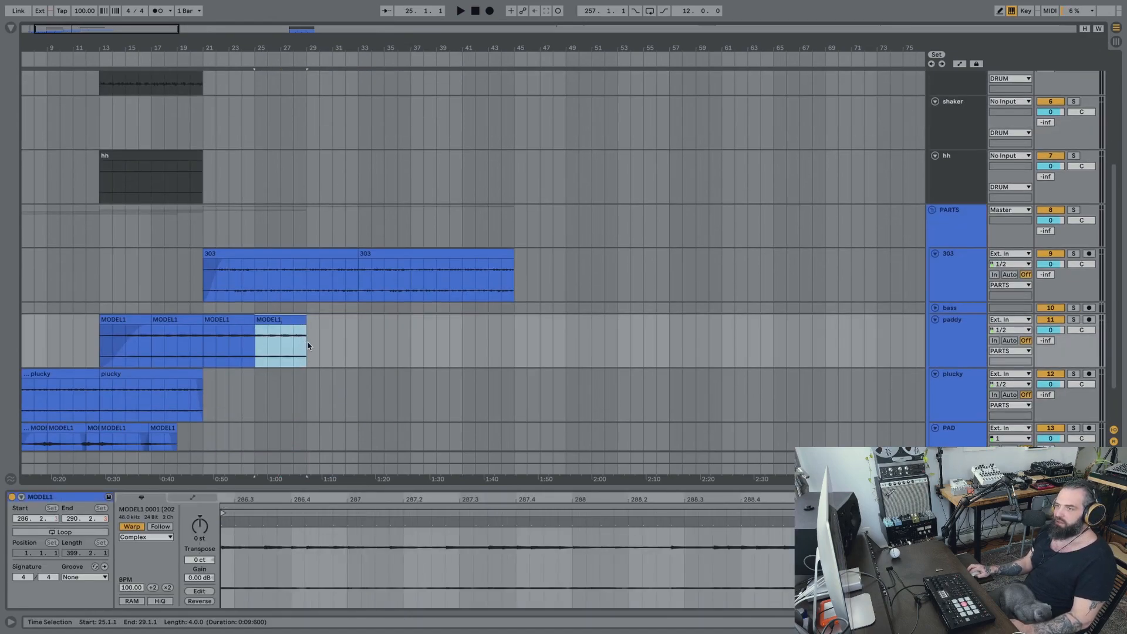
key("super+d")
key("super+d")
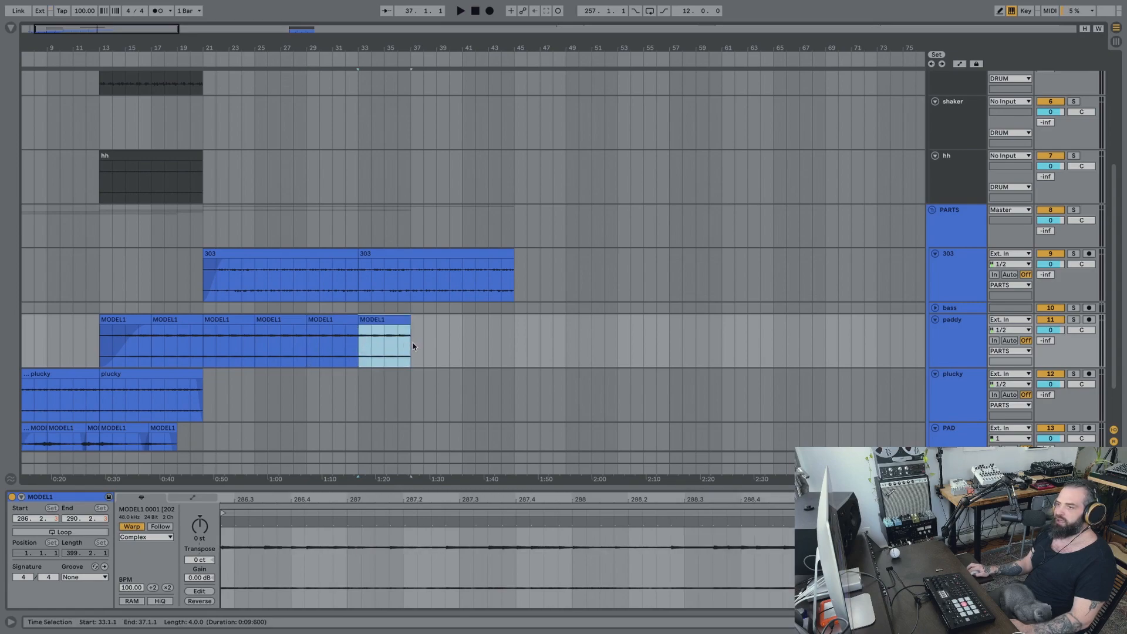
key("super+d")
key("super+d")
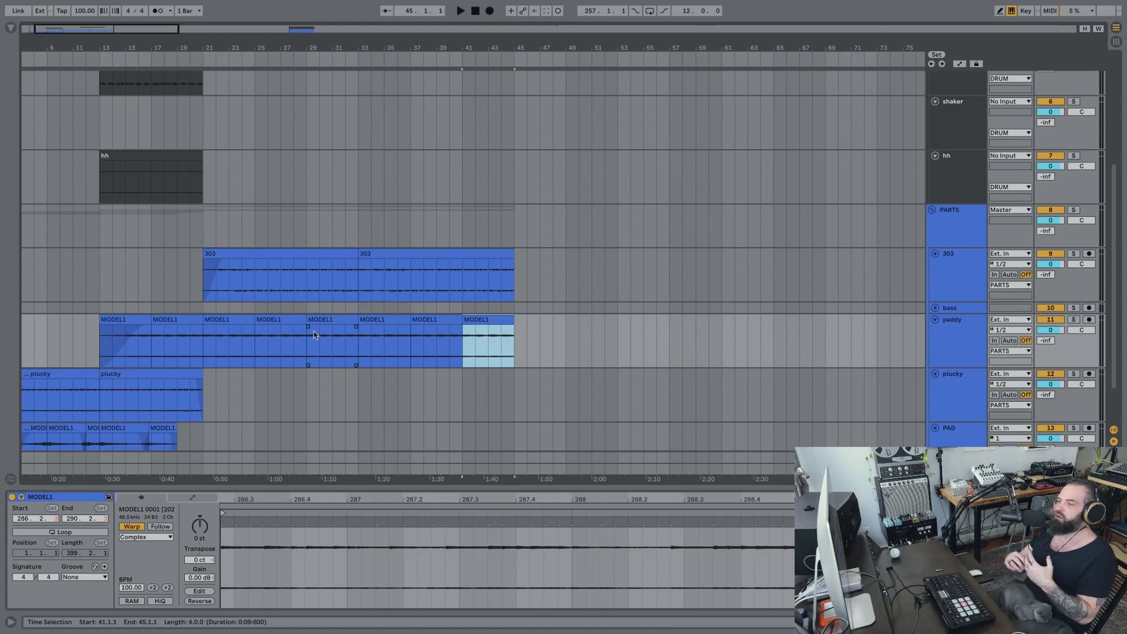
Play the arrangement from bar 27 to hear the kick drum enter.
left_click(302, 164)
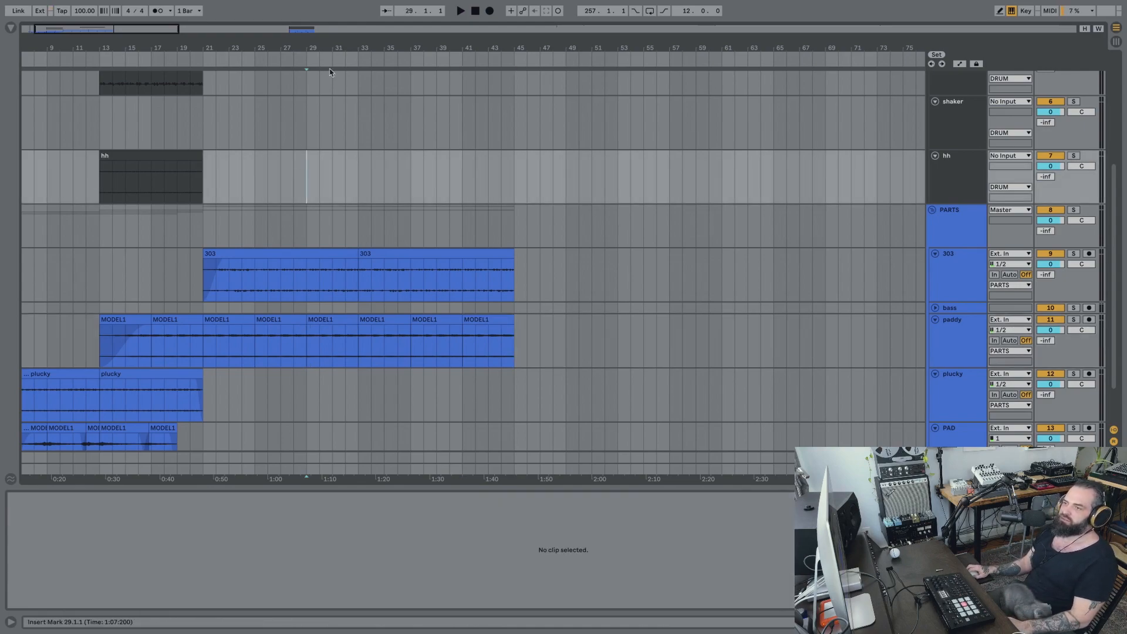
left_click_drag(326, 48, 326, 36)
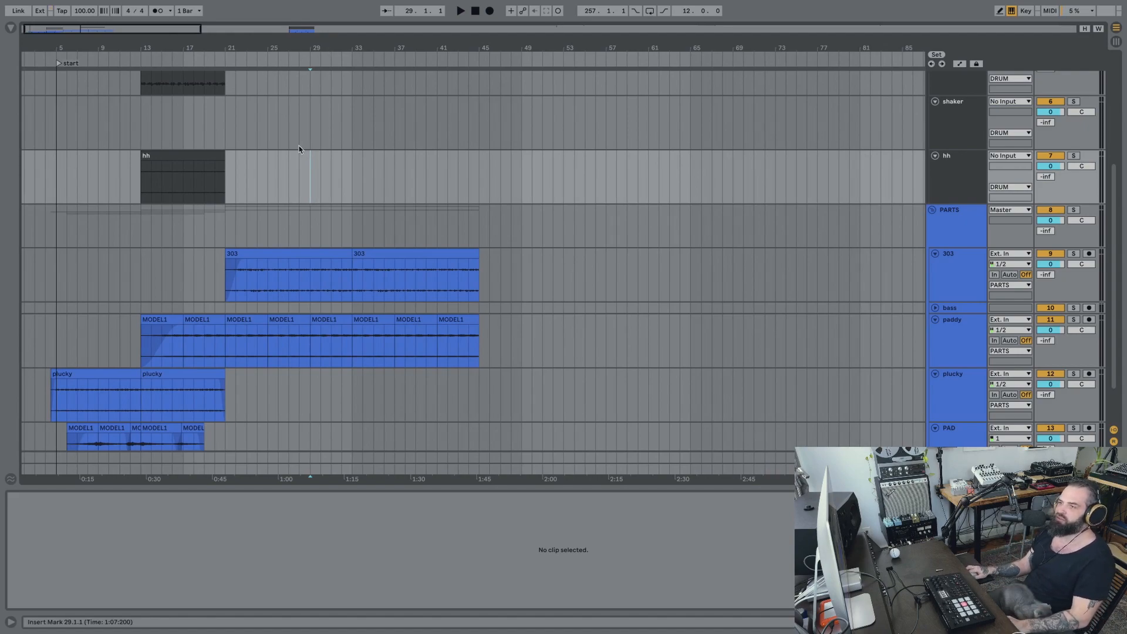
key("space")
key("minus")
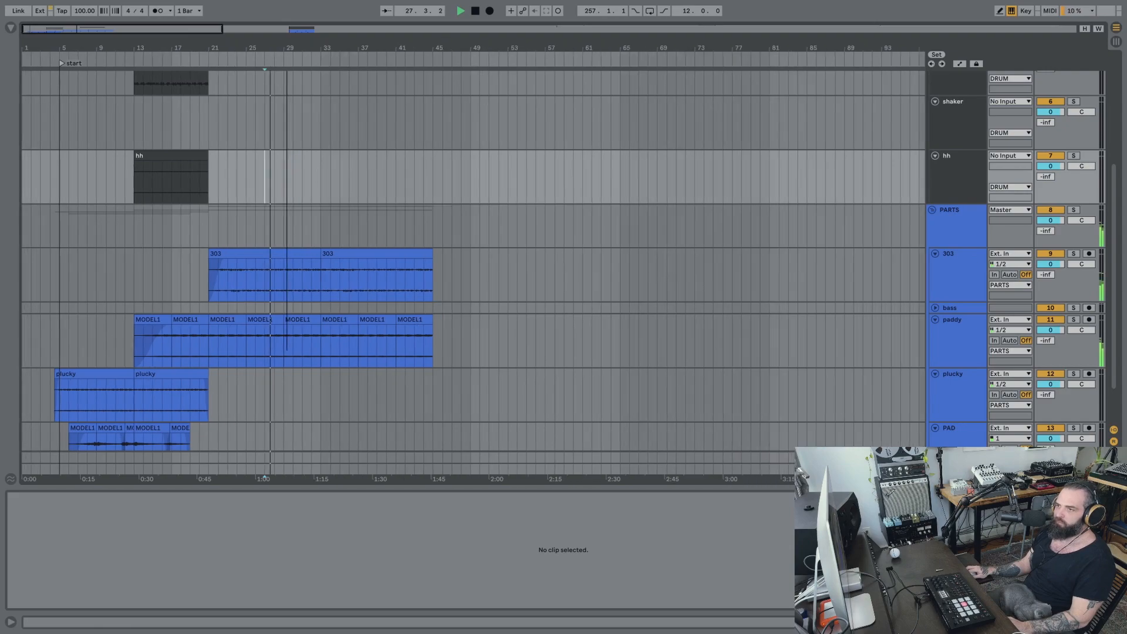
Copy the imp and hh clips from bar 13 and place the copies on their tracks starting at bar 31.
scroll(290, 146, "up", 4)
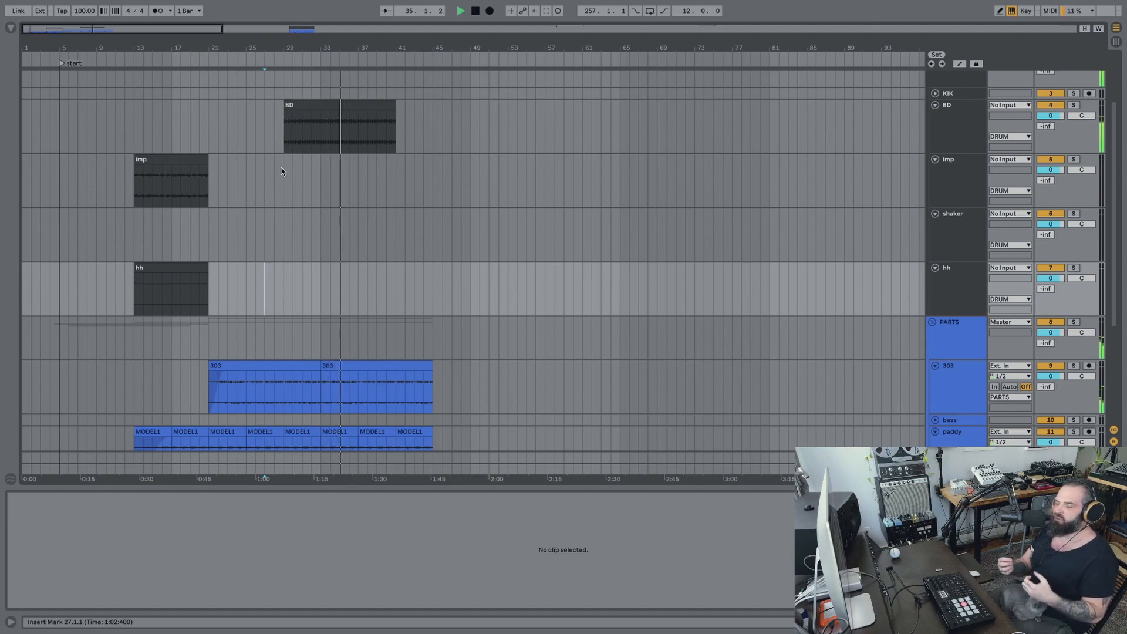
left_click(181, 161)
left_click(176, 267, "shift")
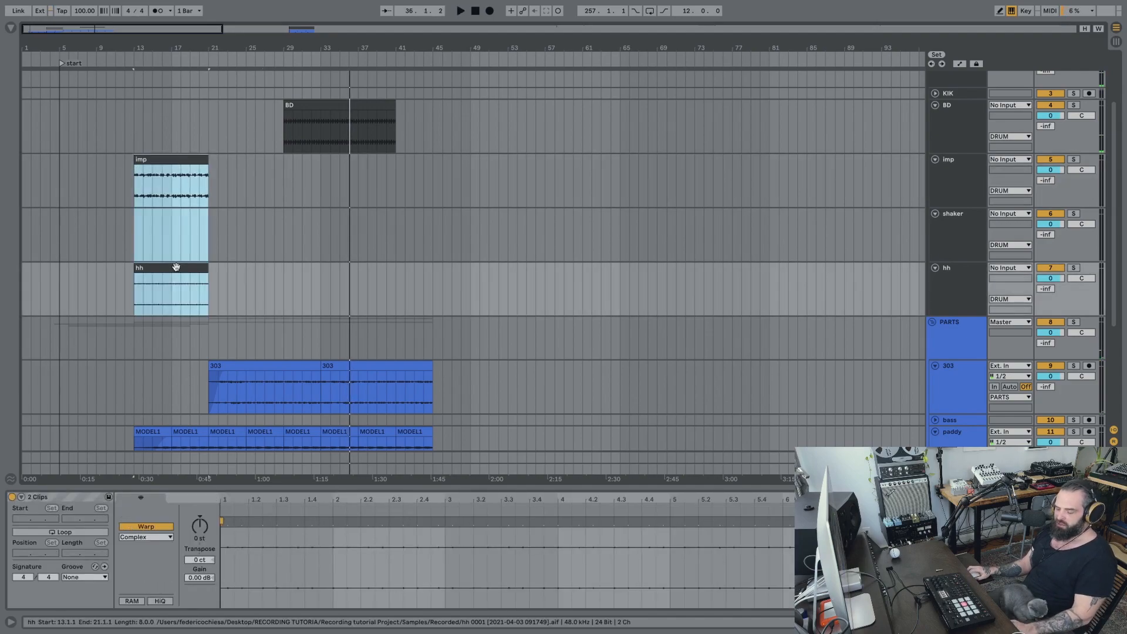
left_click(322, 186)
key("super+v")
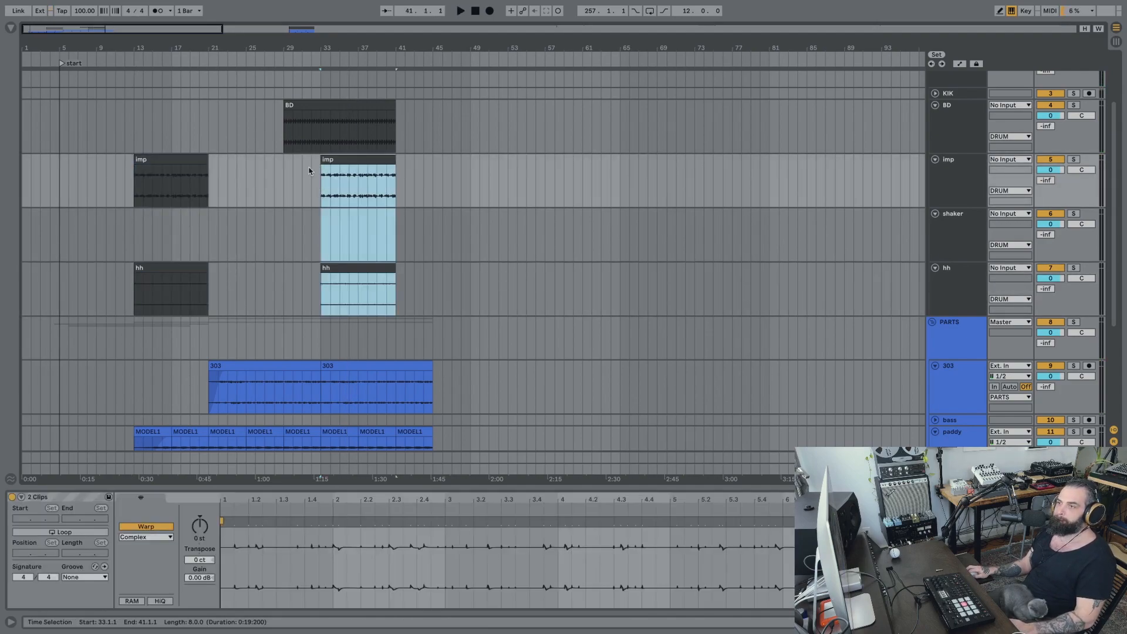
left_click_drag(292, 49, 292, 85)
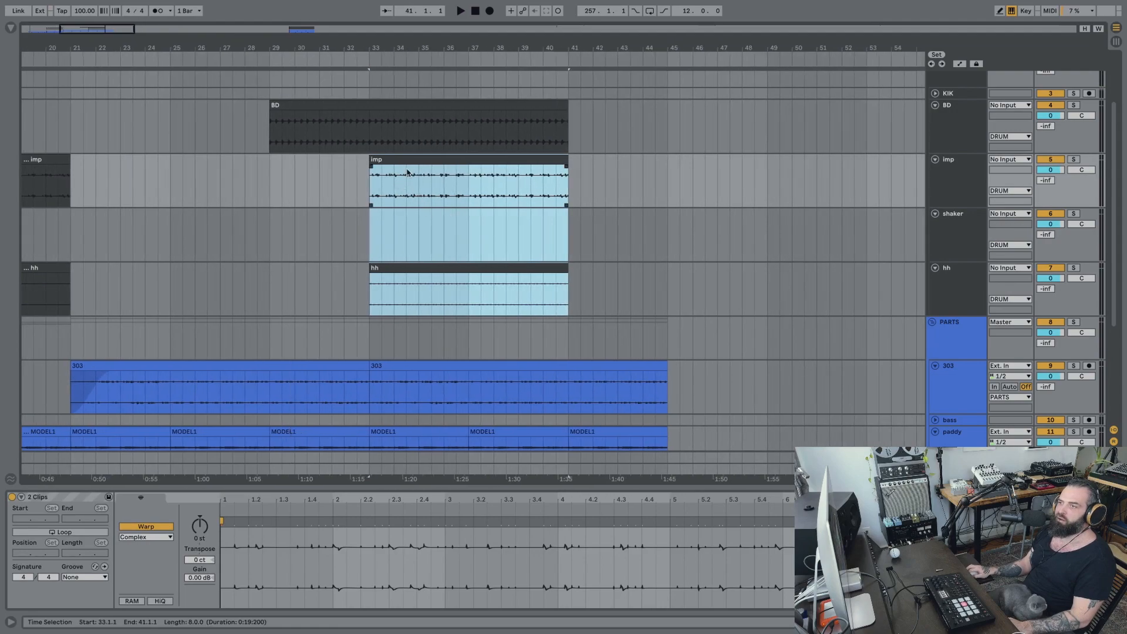
left_click_drag(414, 160, 364, 160)
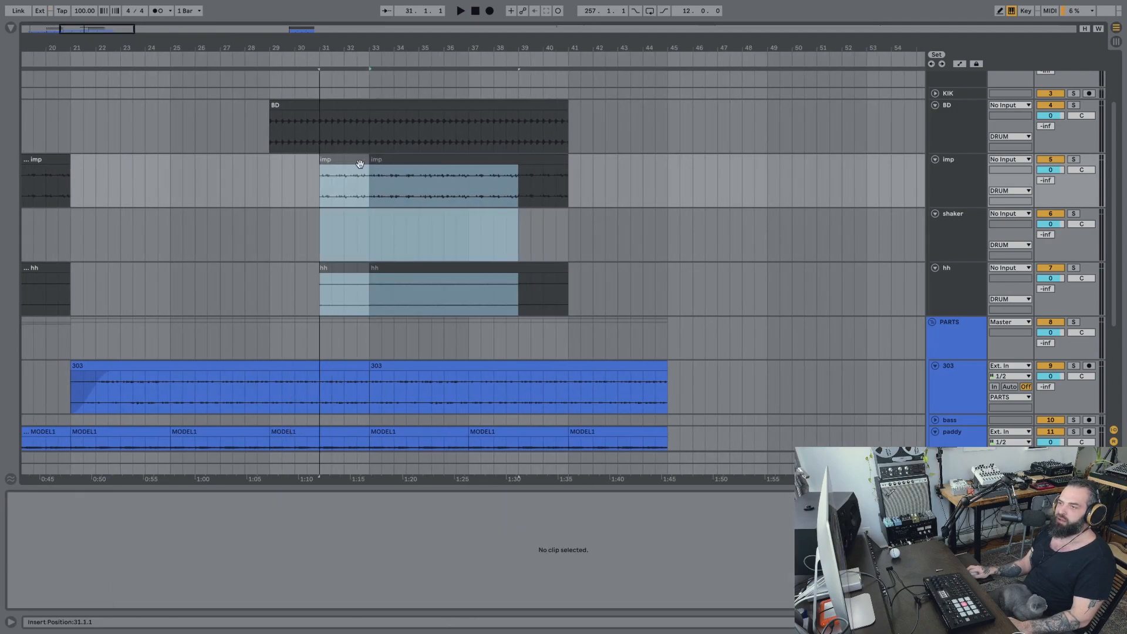
Play from bar 29 and add fade-ins of about one and a half bars to the imp and hh clips at bar 31.
left_click(271, 181)
key("space")
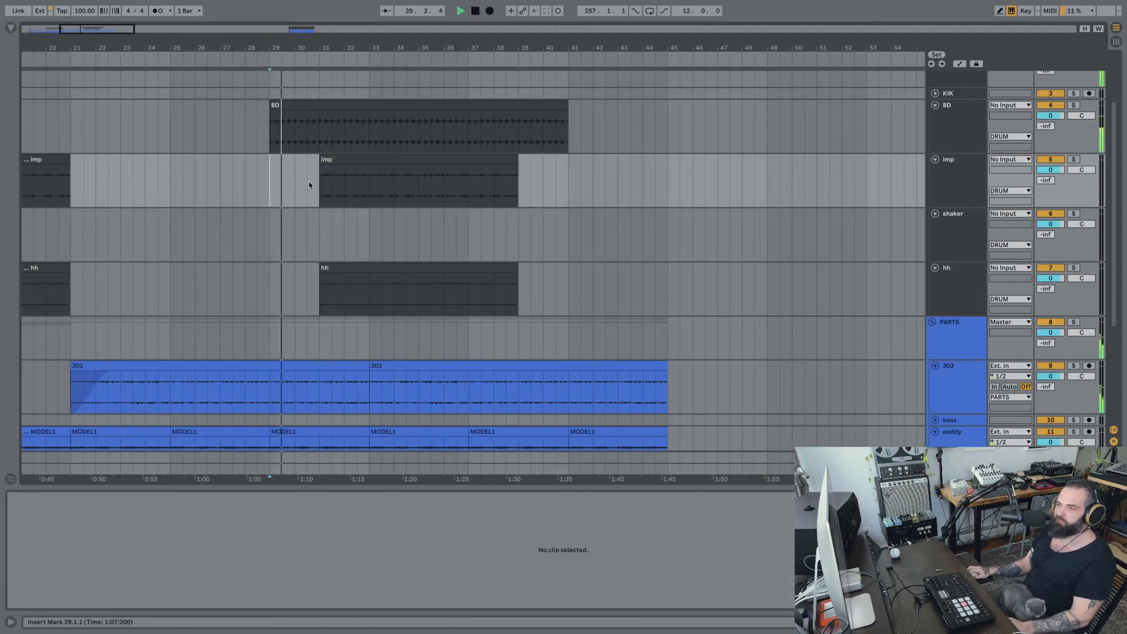
left_click(338, 170)
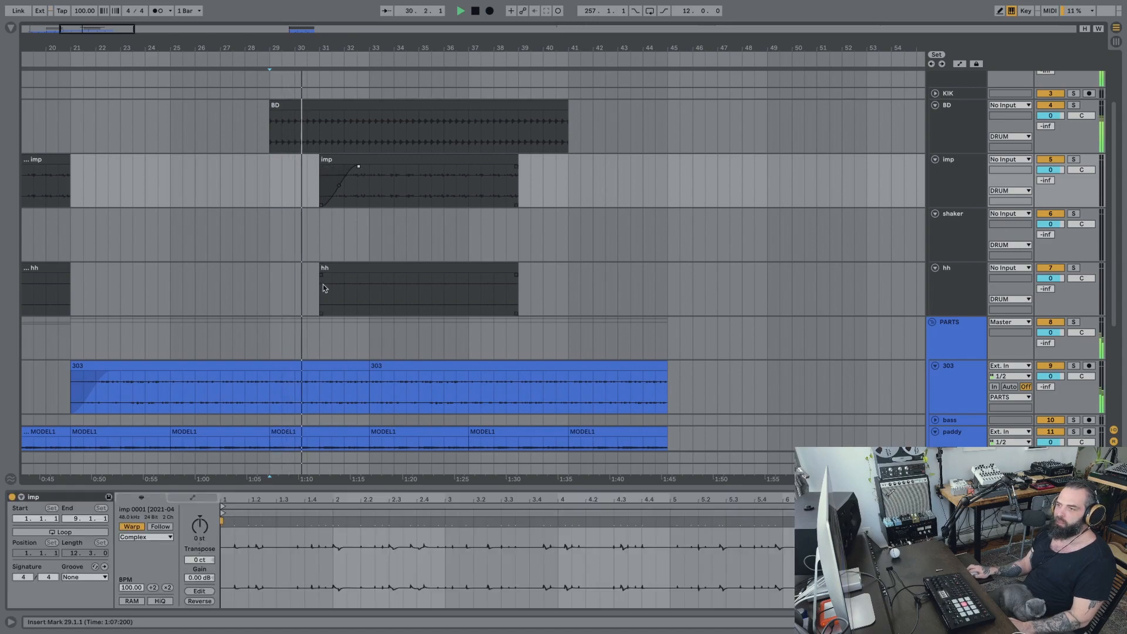
left_click_drag(322, 273, 364, 275)
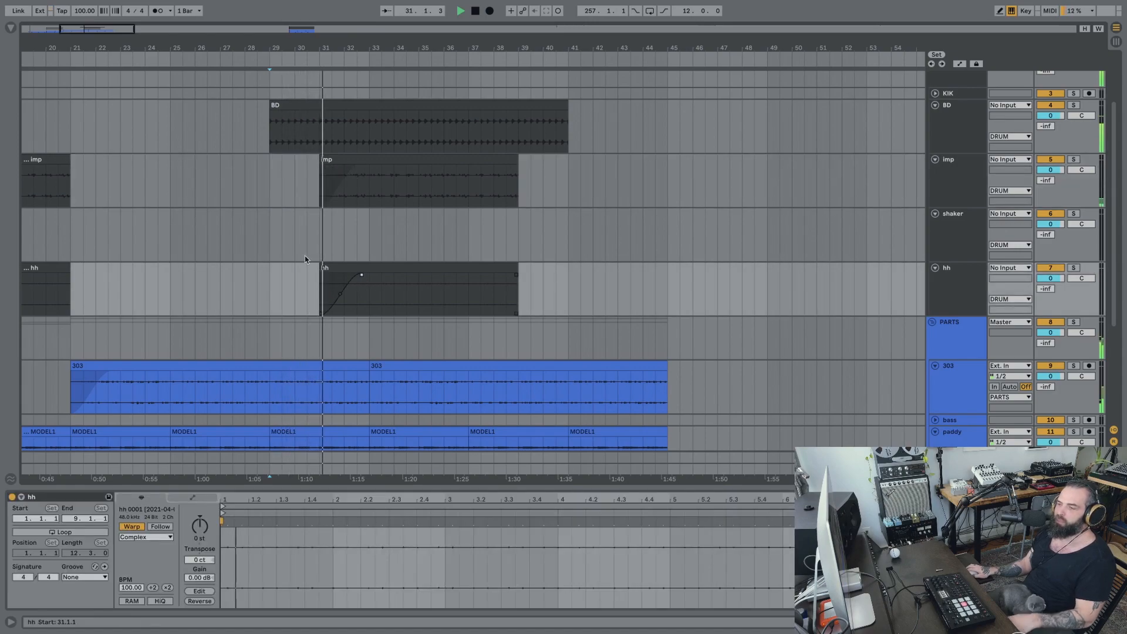
Copy the PAD clip that starts at bar 13 and paste it on the PAD track at bar 33.
left_click_drag(333, 46, 333, 22)
scroll(310, 265, "down", 5)
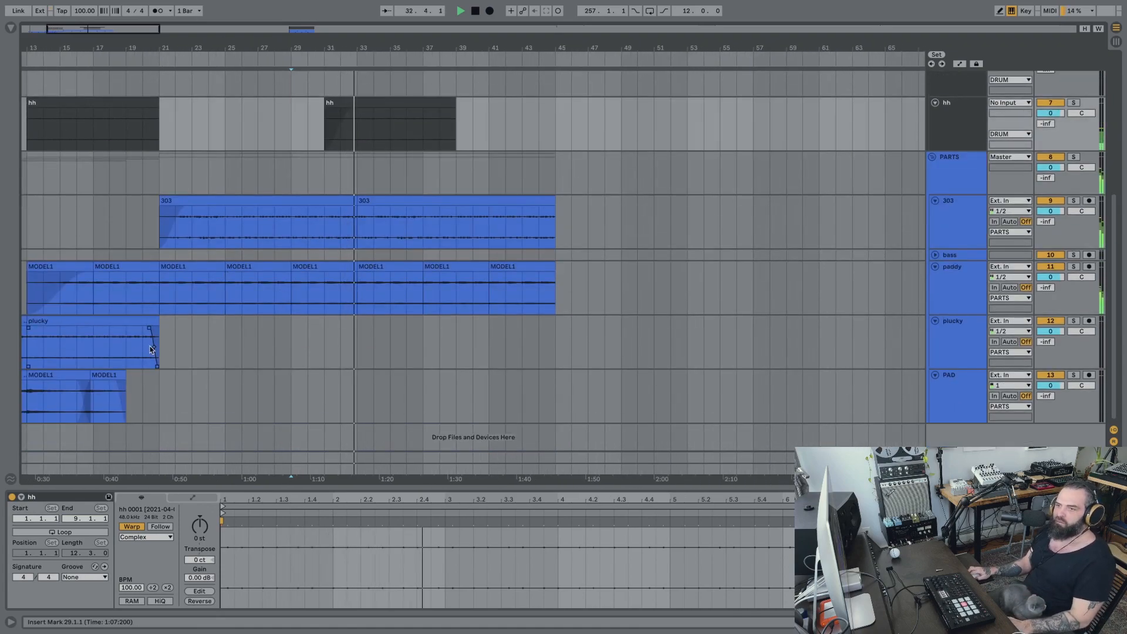
left_click(120, 323)
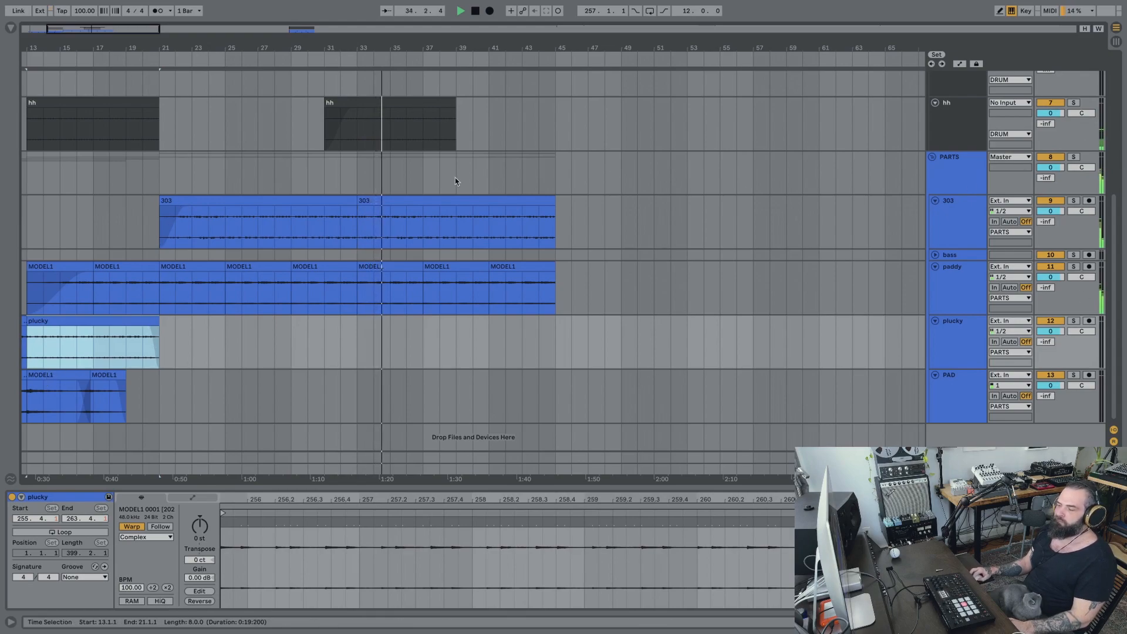
scroll(153, 292, "left", 3)
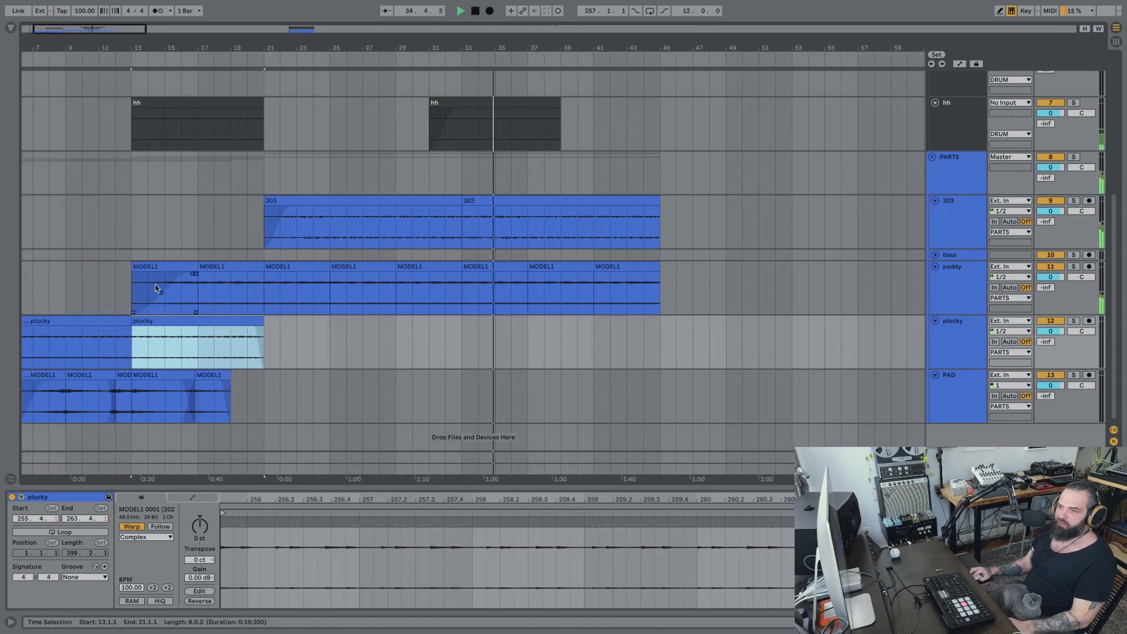
left_click(149, 377)
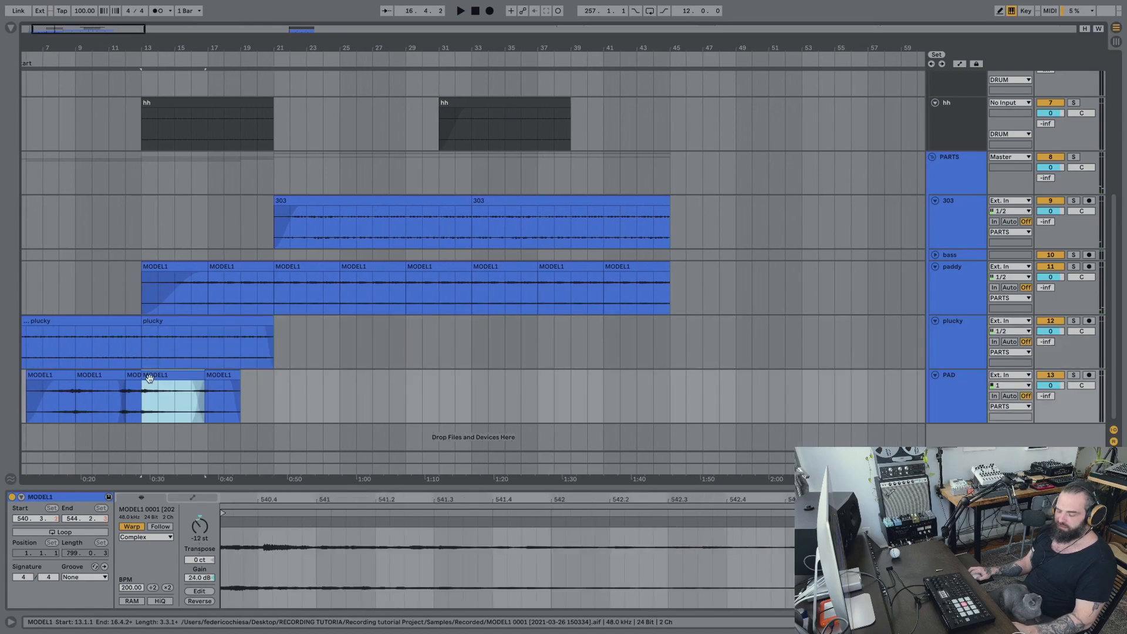
scroll(537, 235, "up", 3)
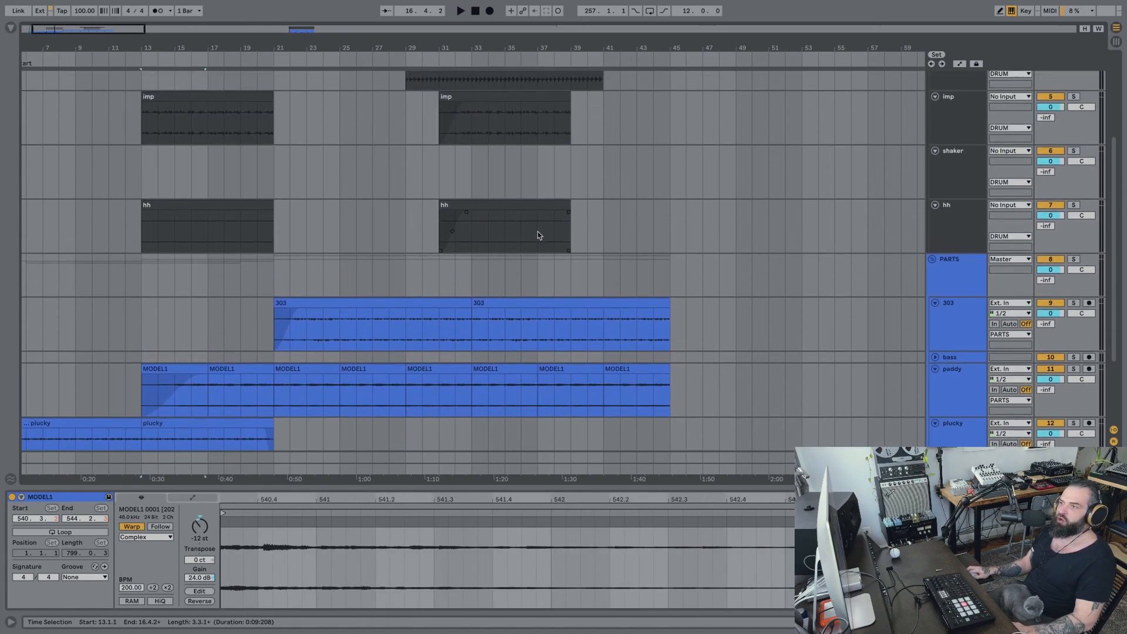
scroll(538, 234, "down", 2)
left_click(464, 429)
key("ctrl+v")
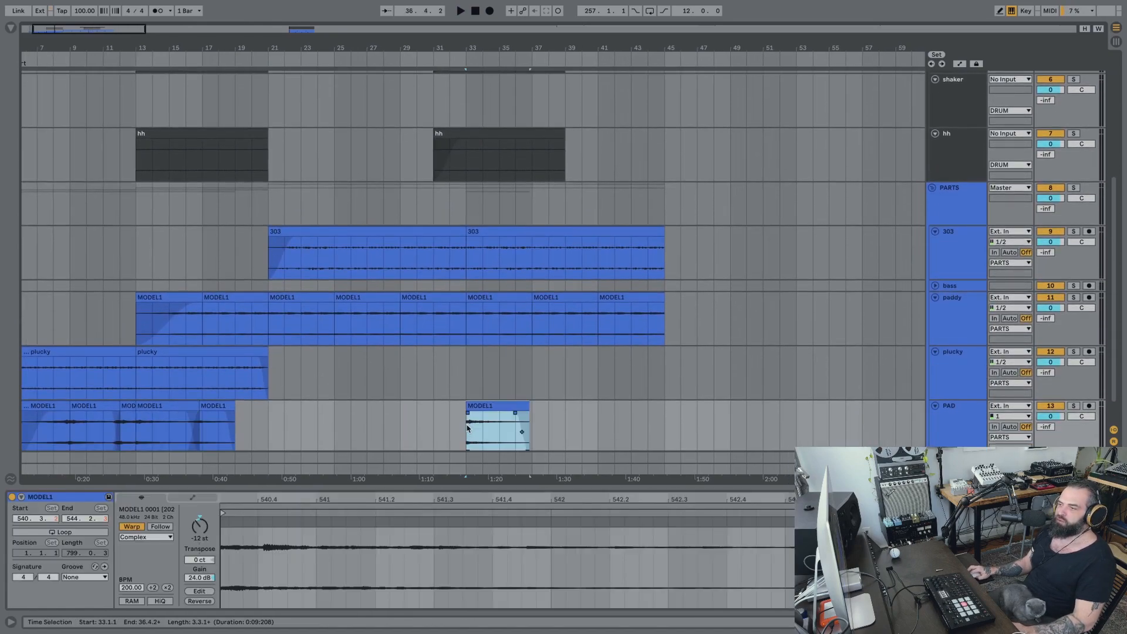
Move the pasted PAD clip to bar 31, then play from bar 30 and give it a short fade-in.
left_click(438, 428)
key("space")
left_click_drag(491, 406, 458, 407)
left_click(414, 426)
key("space")
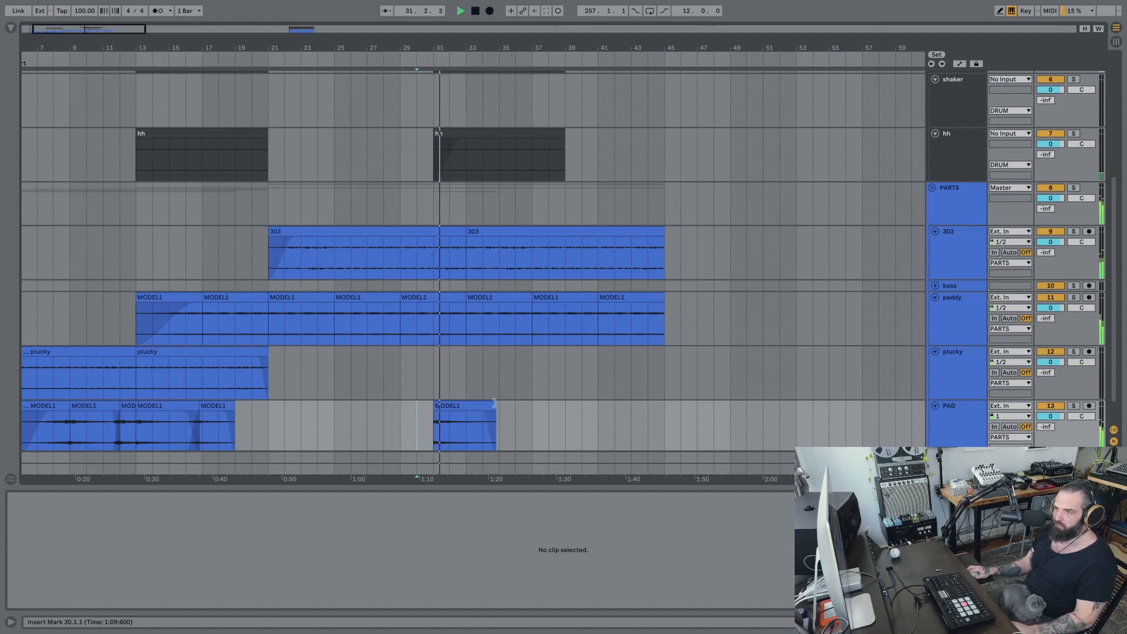
left_click_drag(439, 418, 445, 418)
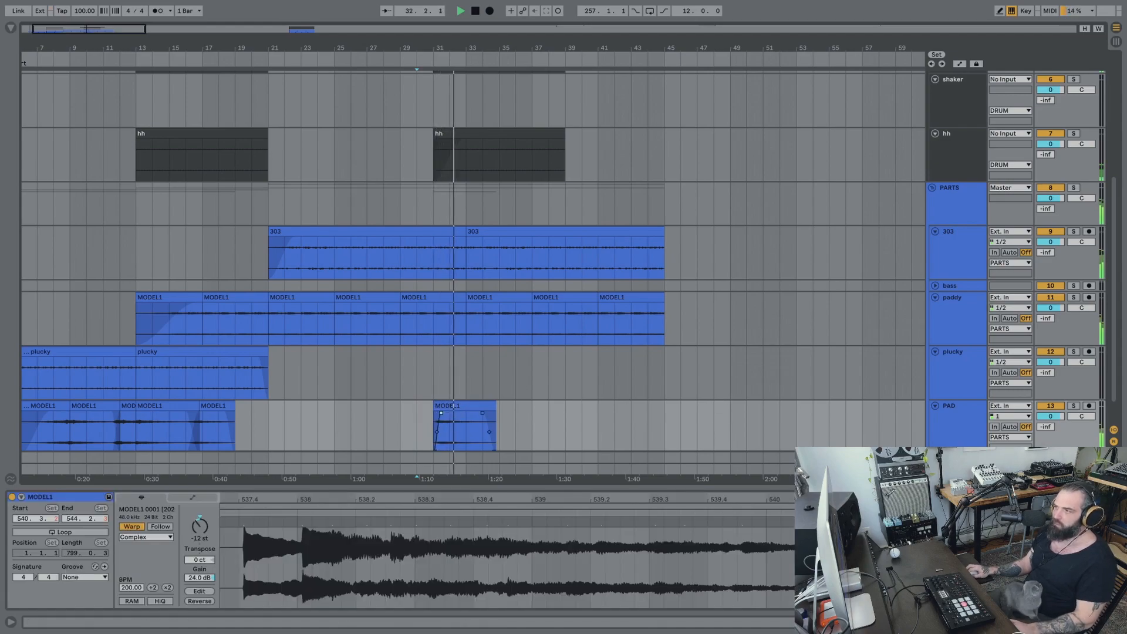
Set the Master track's volume to -12.0 dB and play the arrangement again from bar 30.
key("space")
key("Tab")
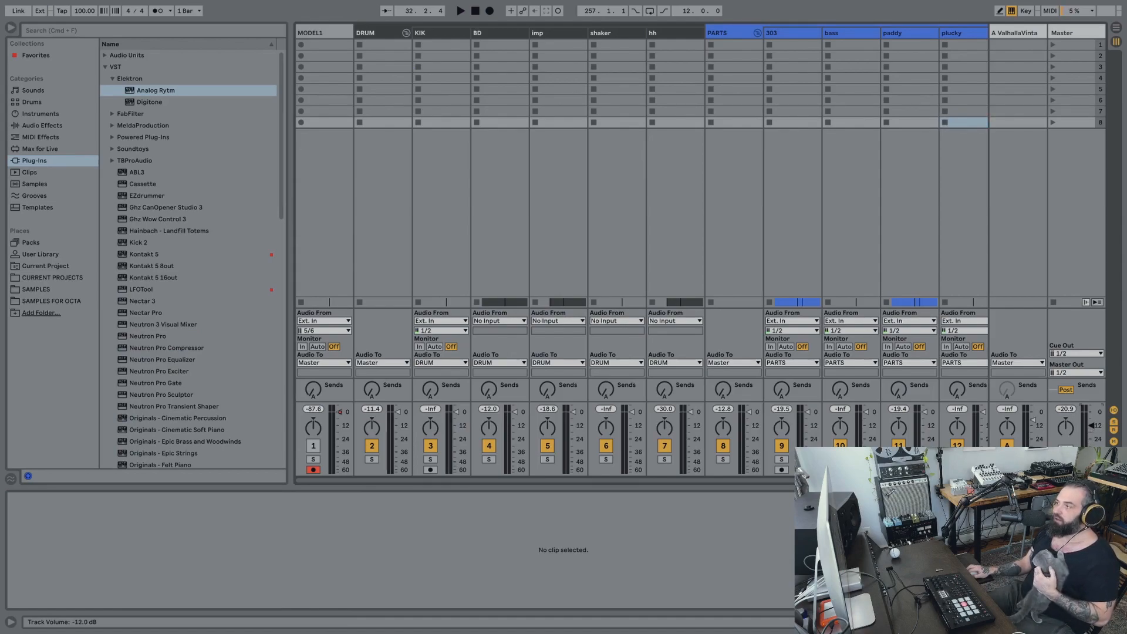
key("Tab")
key("space")
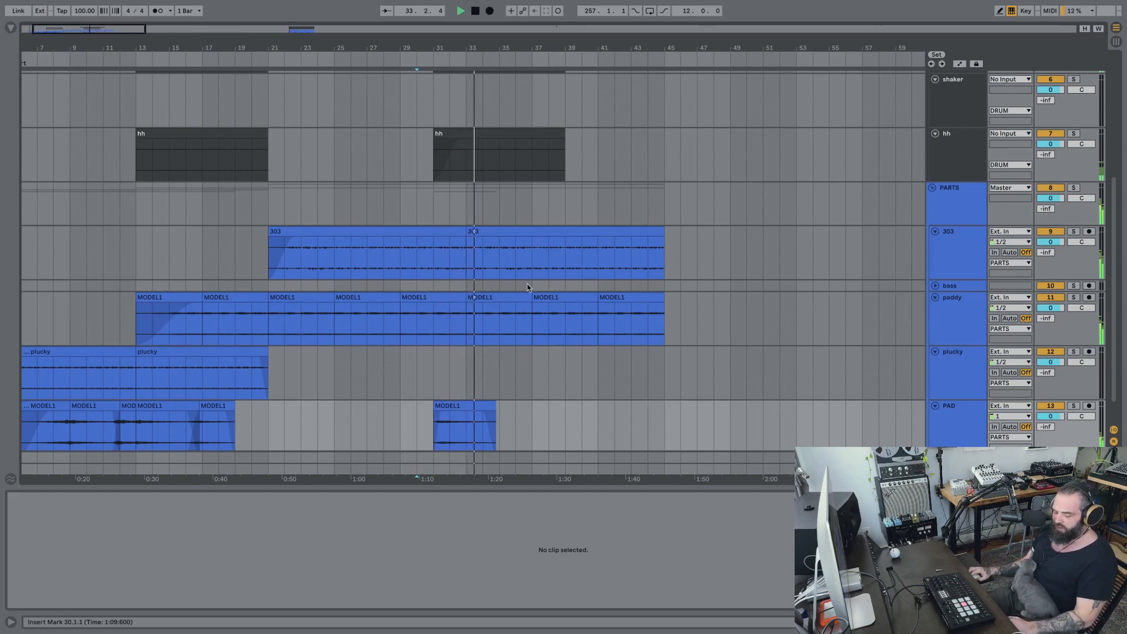
Duplicate the PAD clip at bar 31 so that the copy starts at bar 35.
left_click(465, 408)
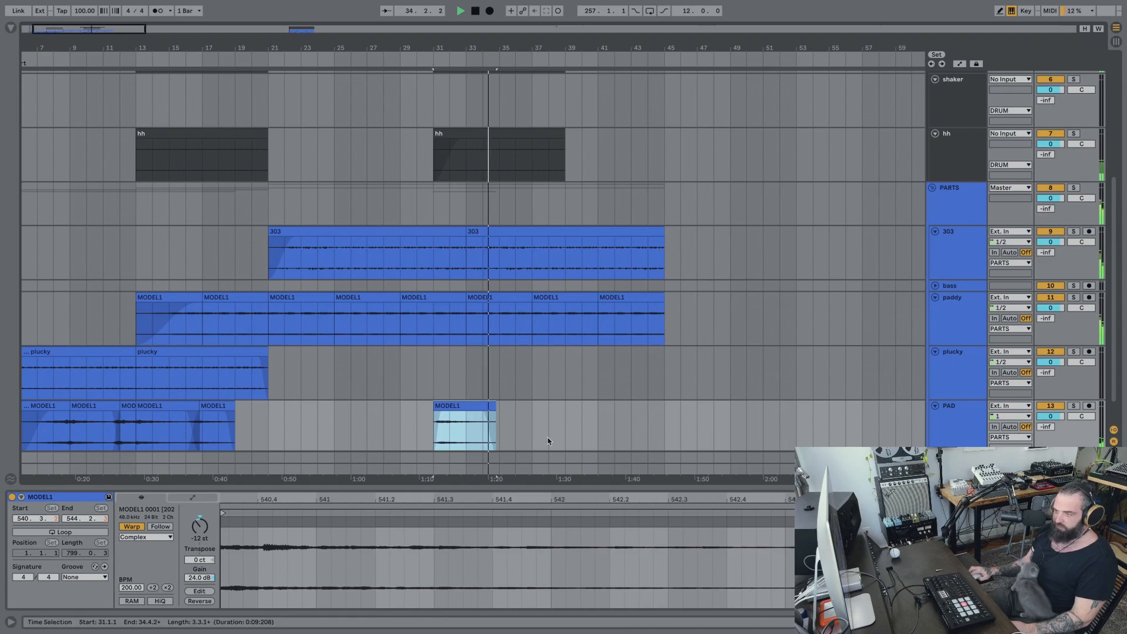
key("ctrl+d")
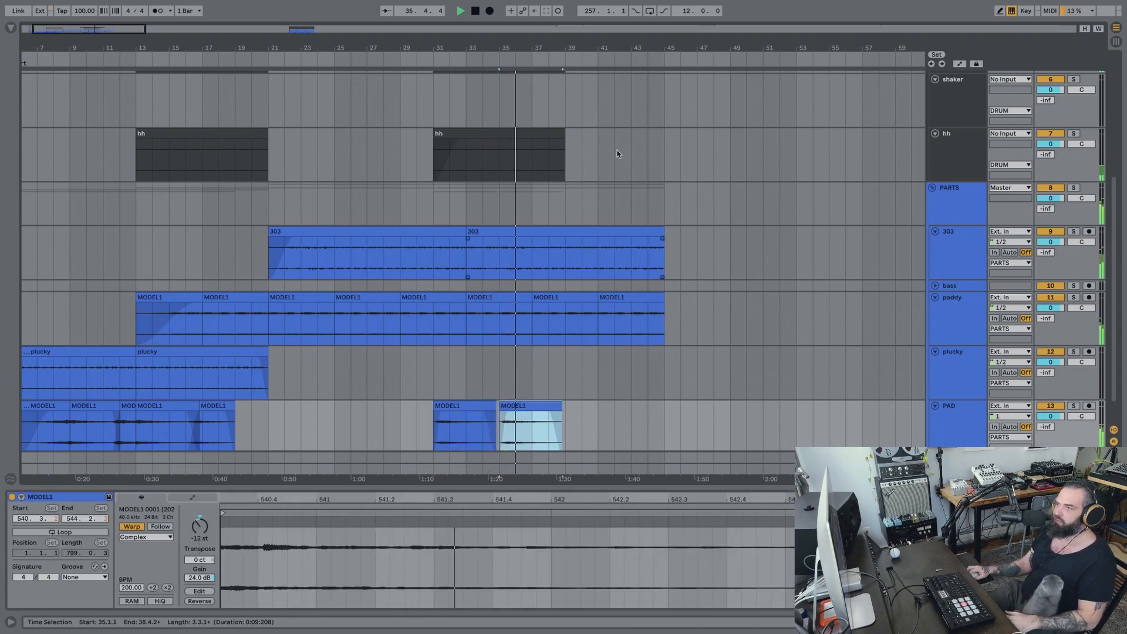
scroll(594, 173, "up", 2)
scroll(594, 173, "up", 2)
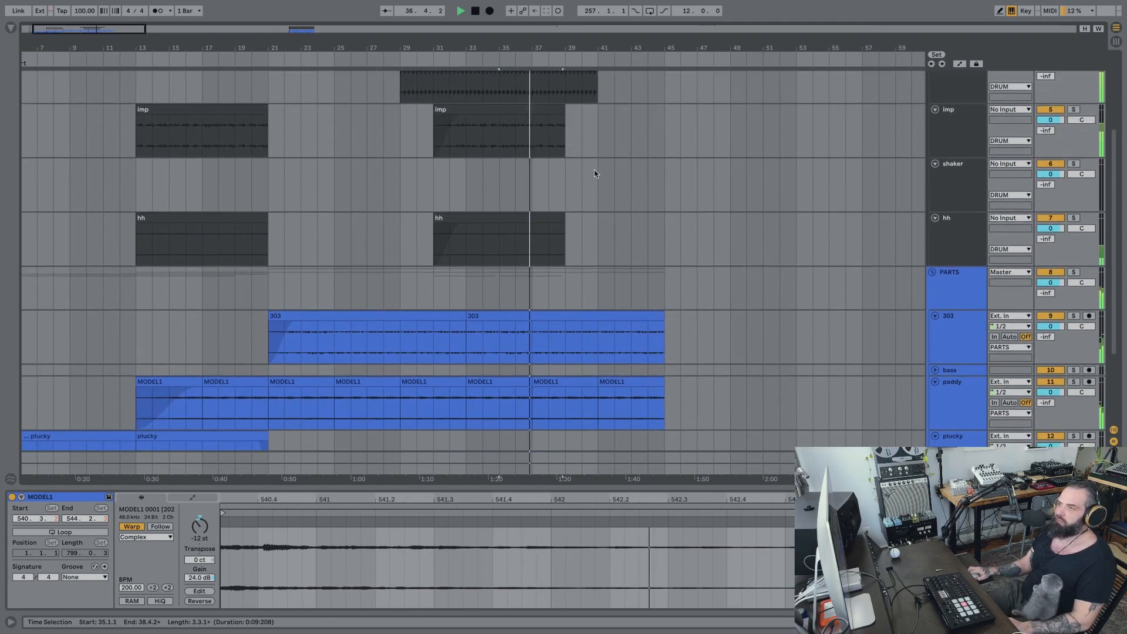
scroll(594, 173, "down", 5)
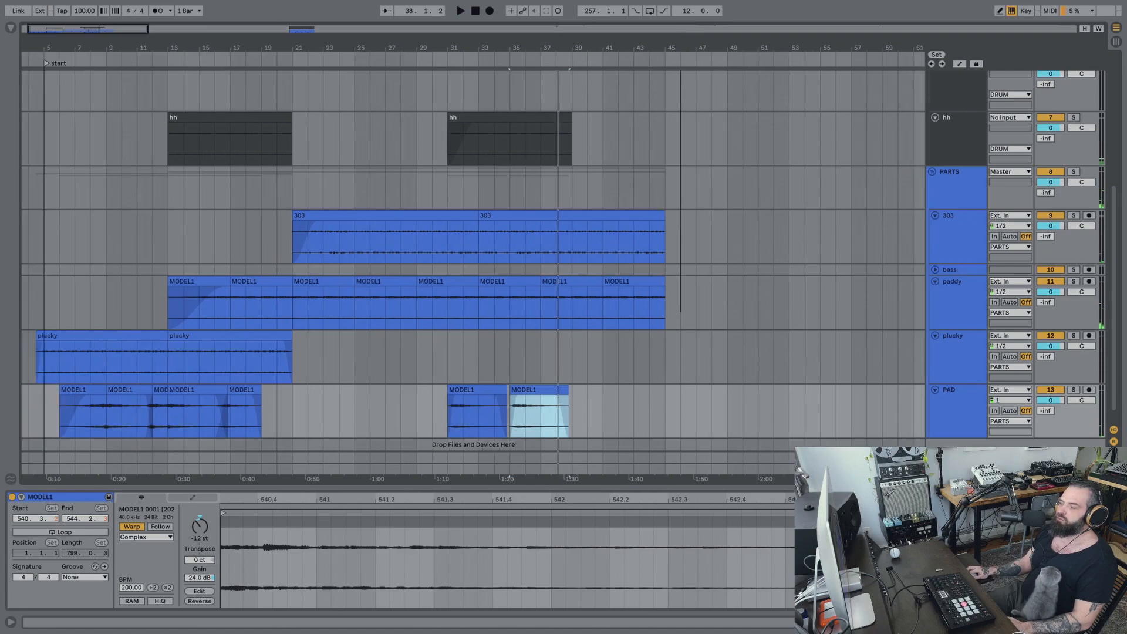
Unfold the bass track, copy its clip from bar 129 and paste it on the same track at bar 37.
left_click_drag(681, 50, 232, 52)
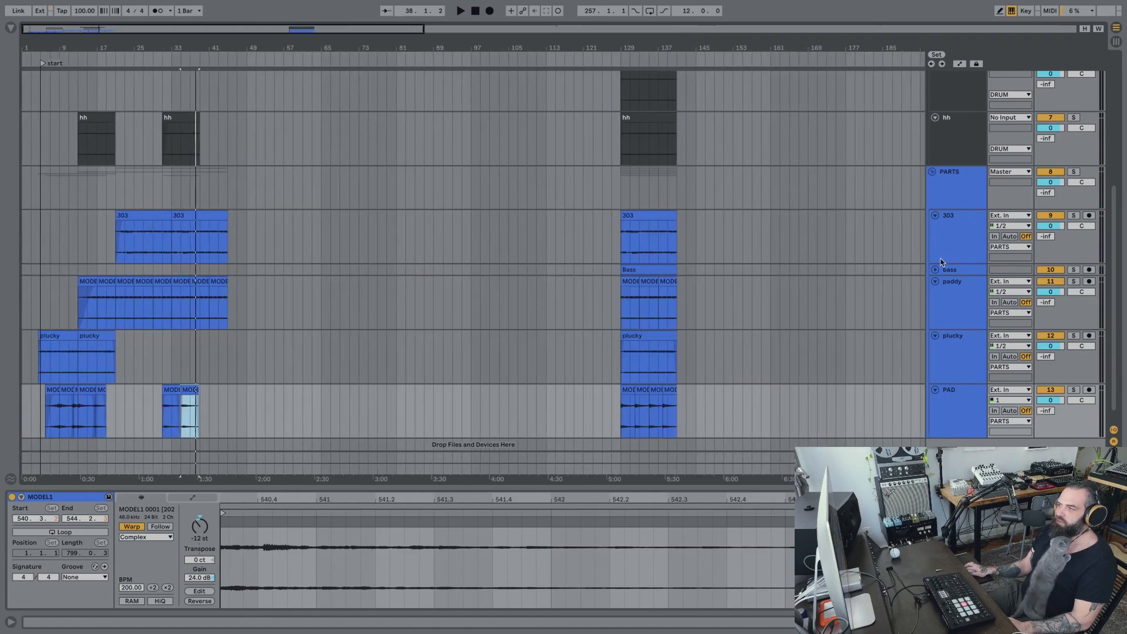
left_click(934, 270)
left_click(639, 270)
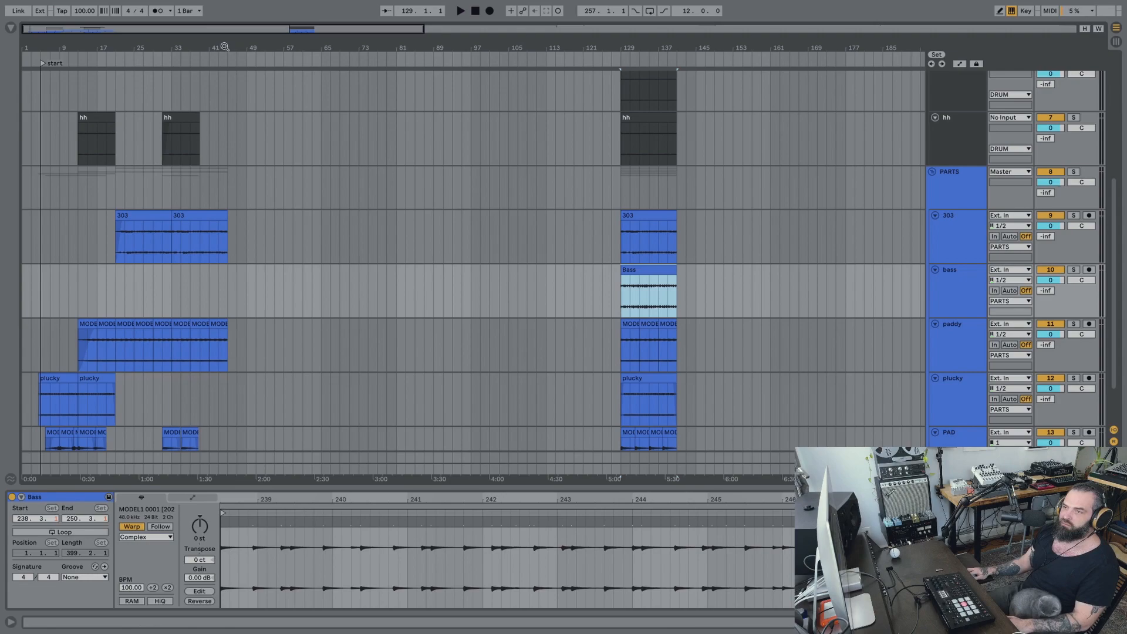
left_click(187, 296)
key("super+v")
Play the arrangement from bar 35 to hear the bass enter.
left_click(184, 294)
key("space")
left_click_drag(192, 54, 190, 73)
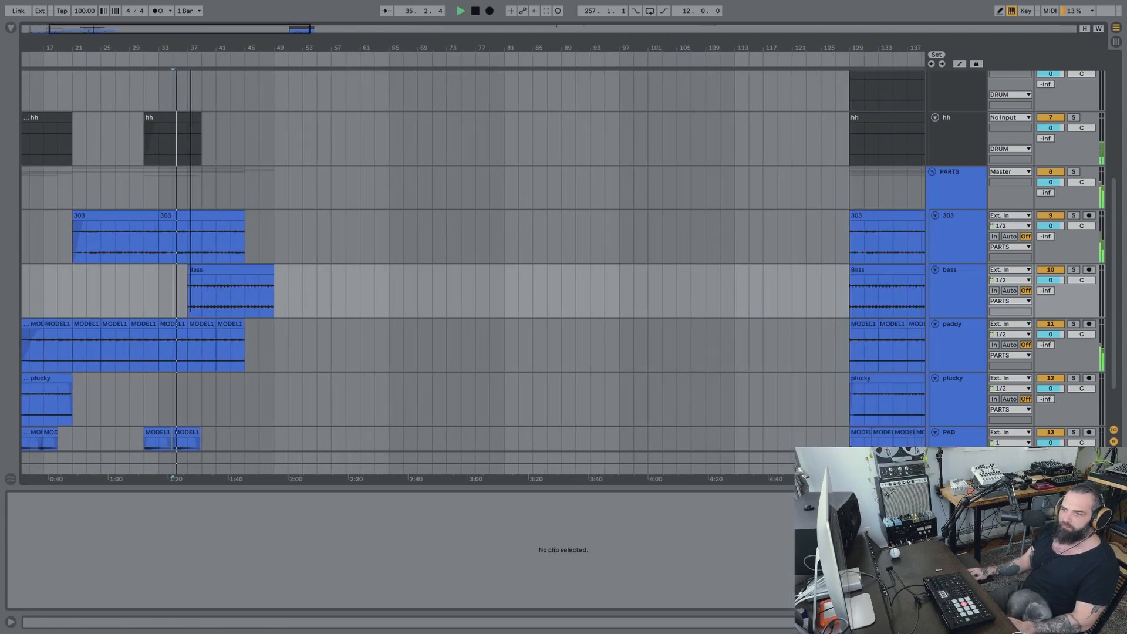
left_click_drag(191, 312, 189, 338)
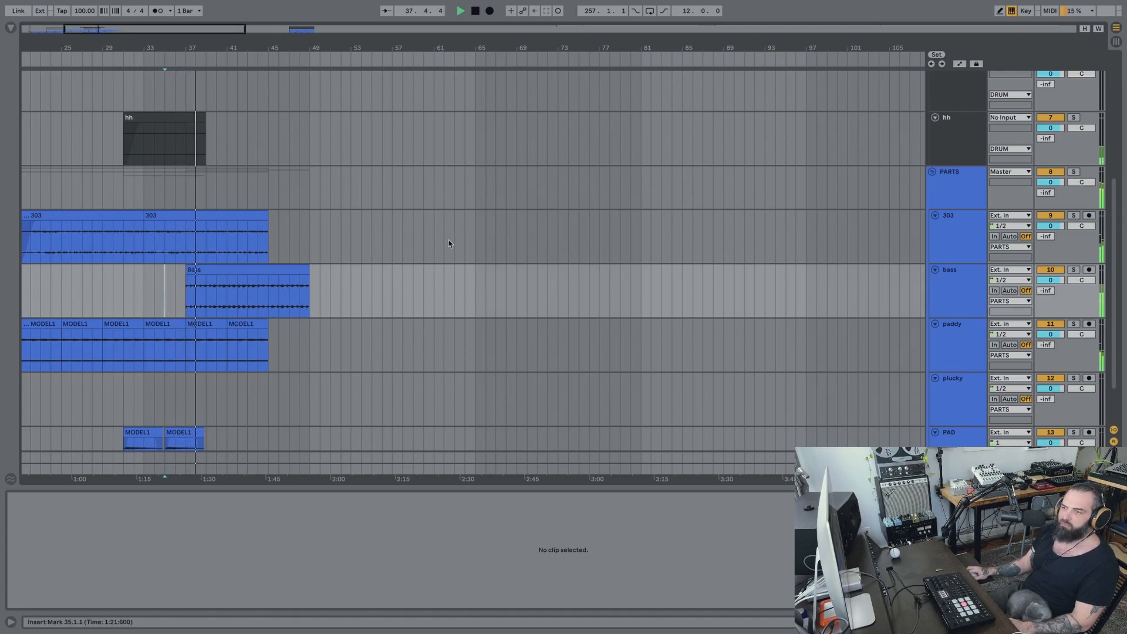
Open the FF Pro-L limiter on the Master track and try a gain of +4.42 dB during playback.
key("Tab")
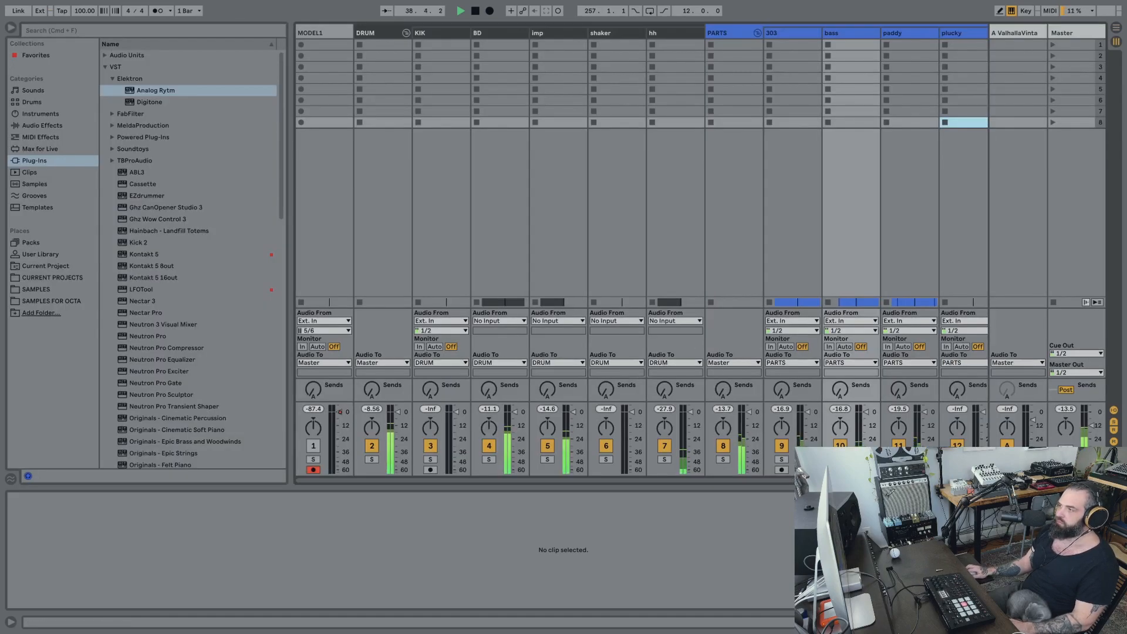
left_click(1071, 36)
key("shift+Tab")
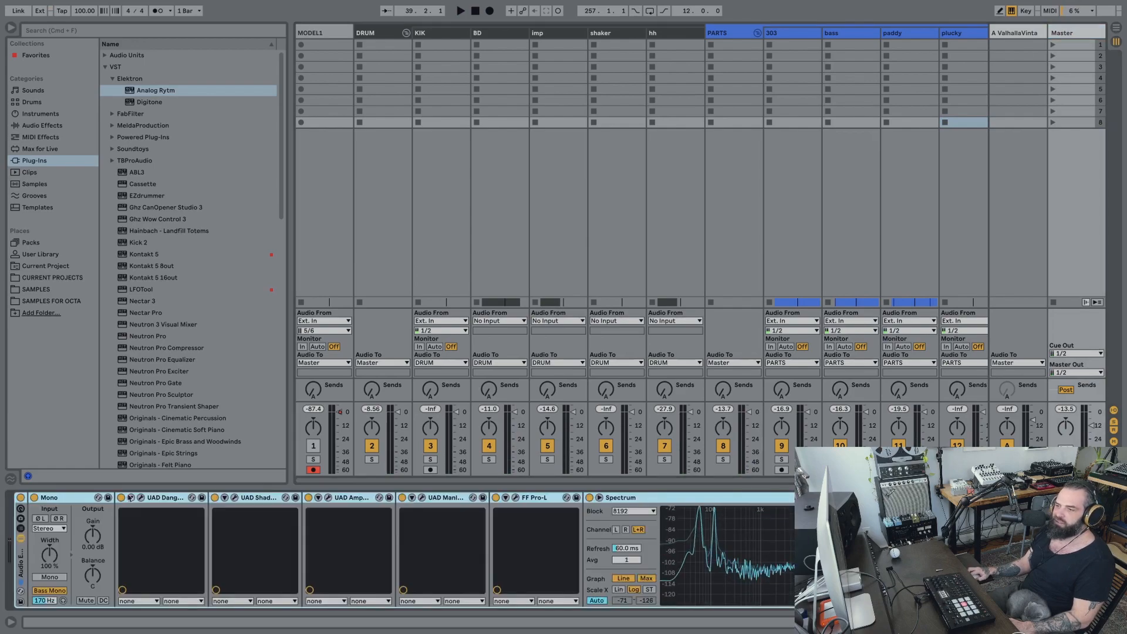
key("space")
left_click(515, 497)
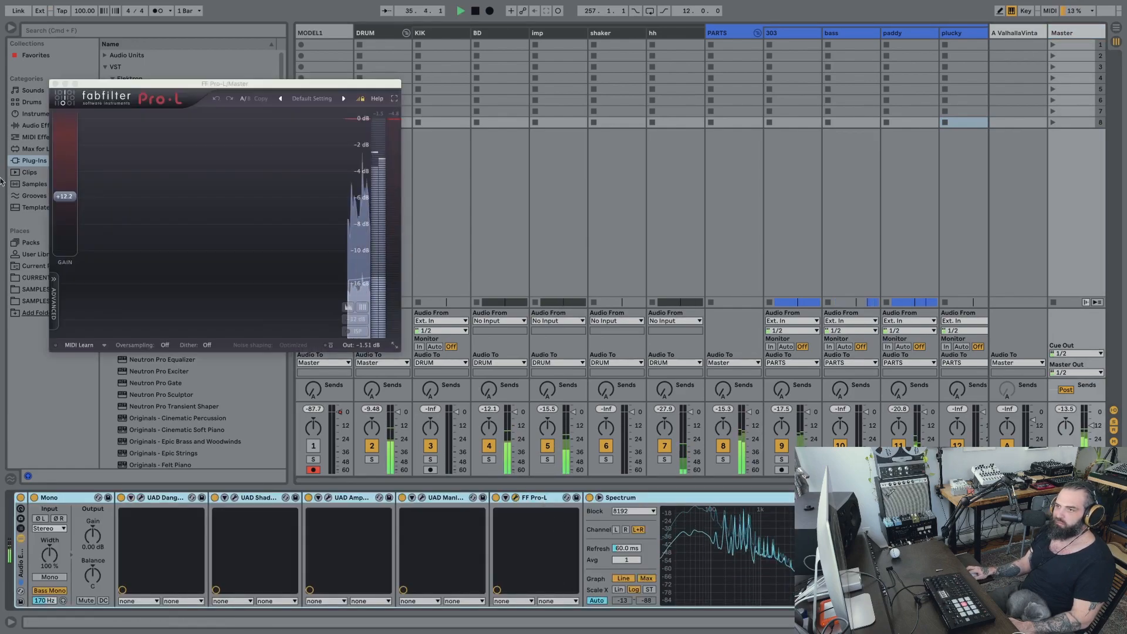
left_click_drag(64, 259, 67, 233)
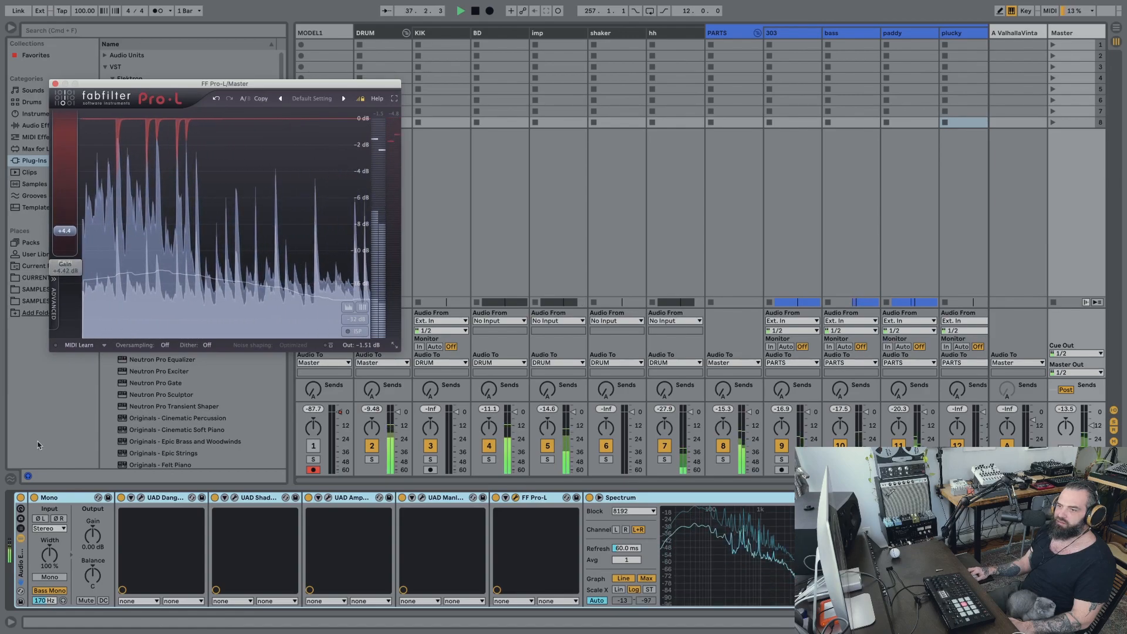
Remove all audio effects from the Master track and set its volume to -3.0 dB.
key("space")
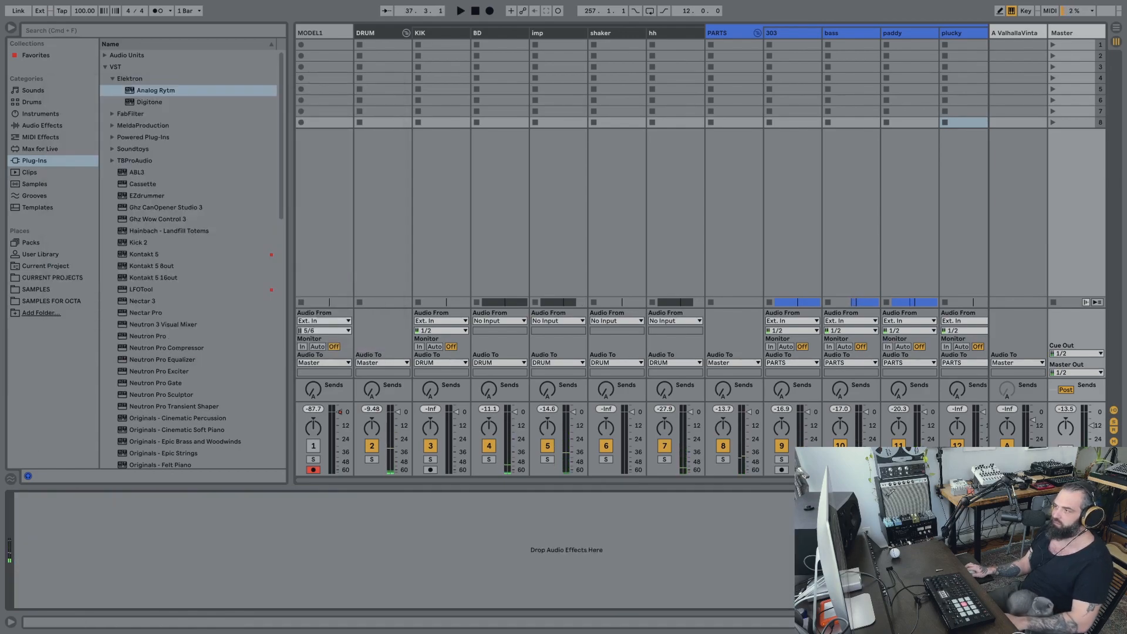
key("space")
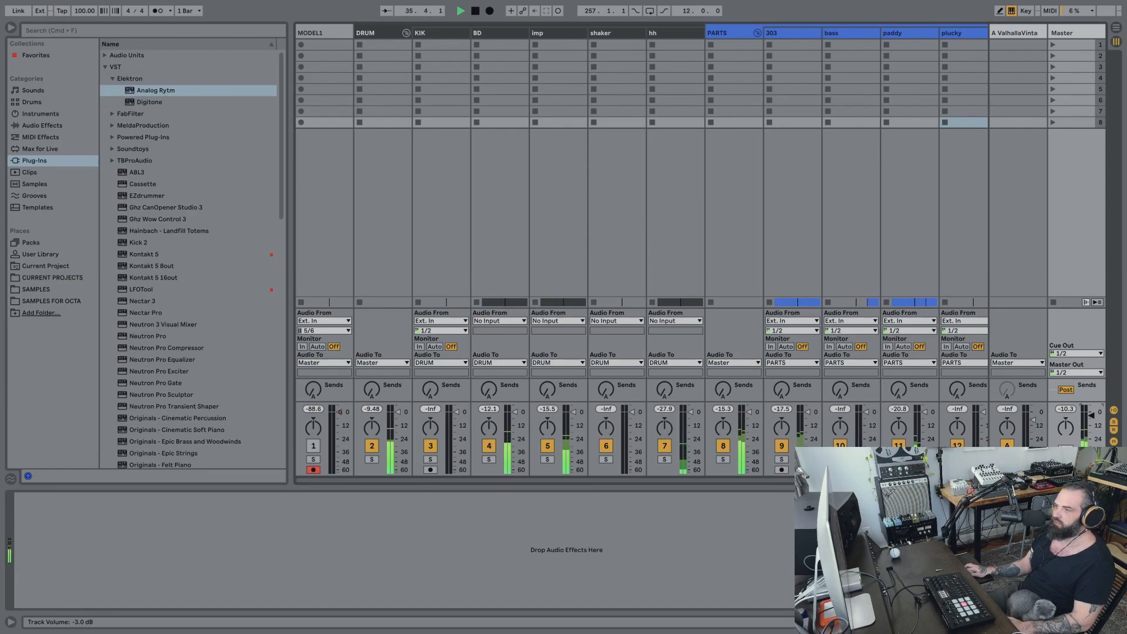
key("Tab")
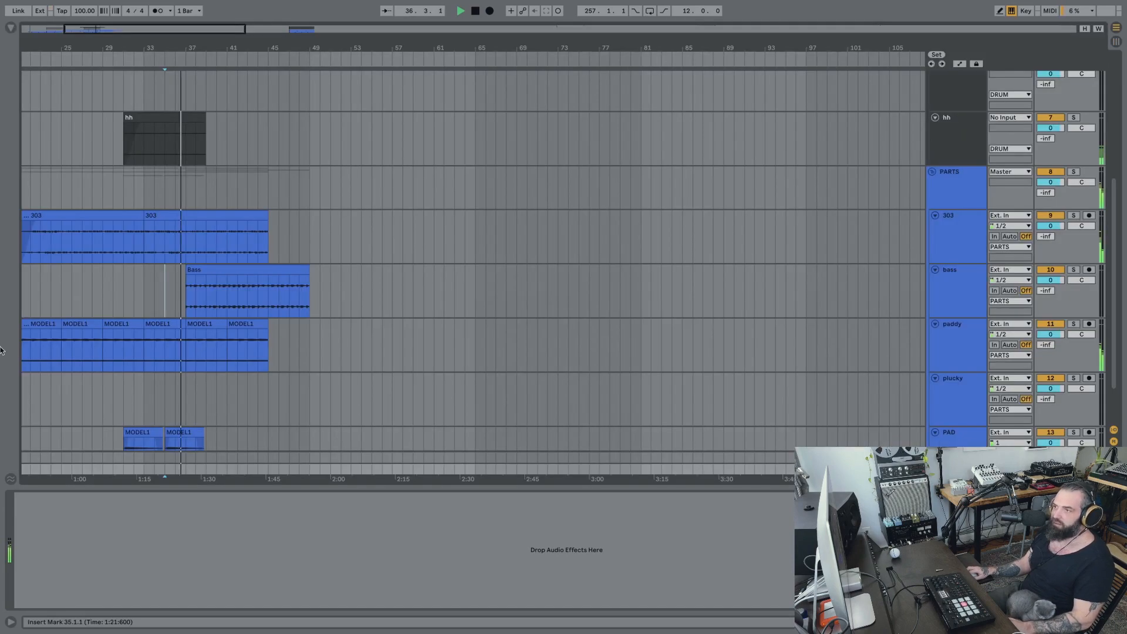
Copy the shaker clip from bar 129 and paste it on the shaker track at bar 37.
left_click_drag(151, 48, 150, 43)
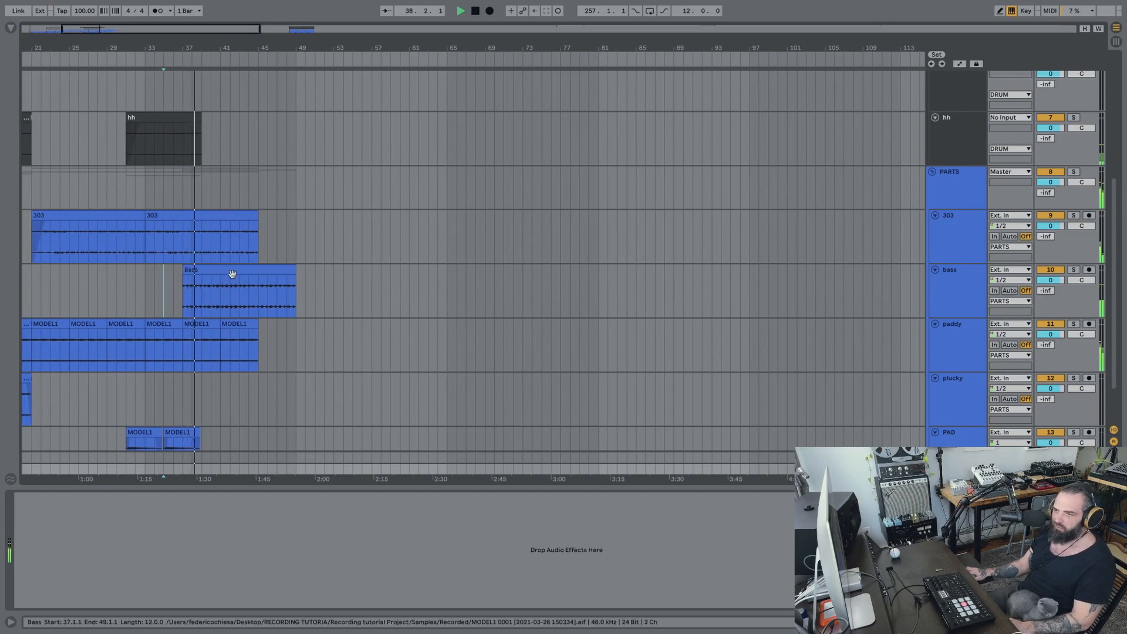
scroll(268, 206, "up", 5)
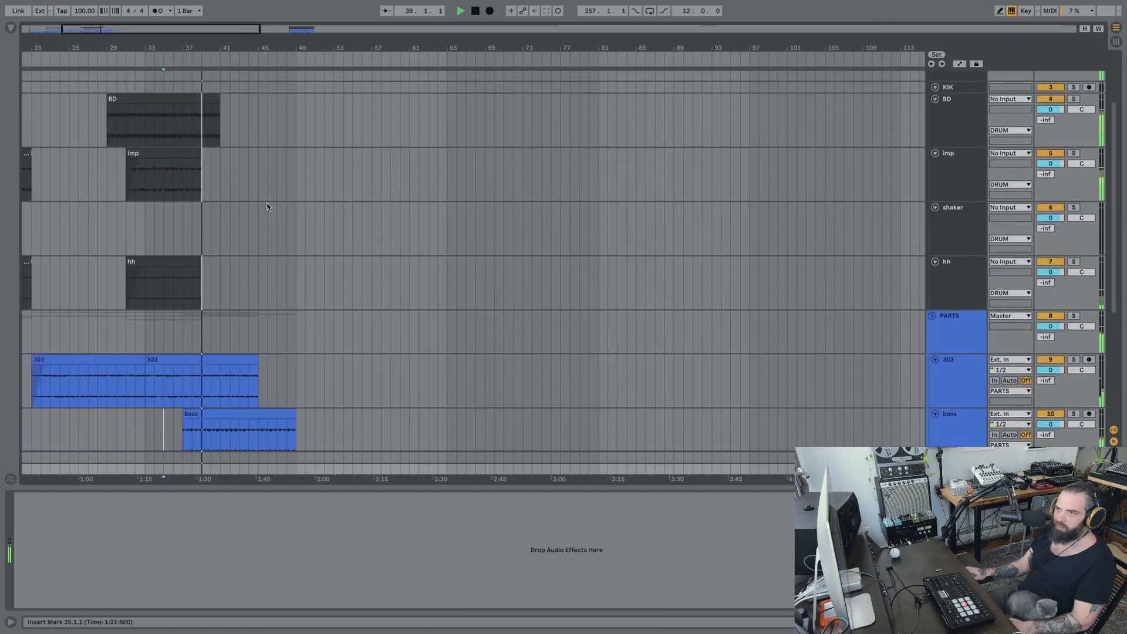
left_click_drag(196, 48, 196, 38)
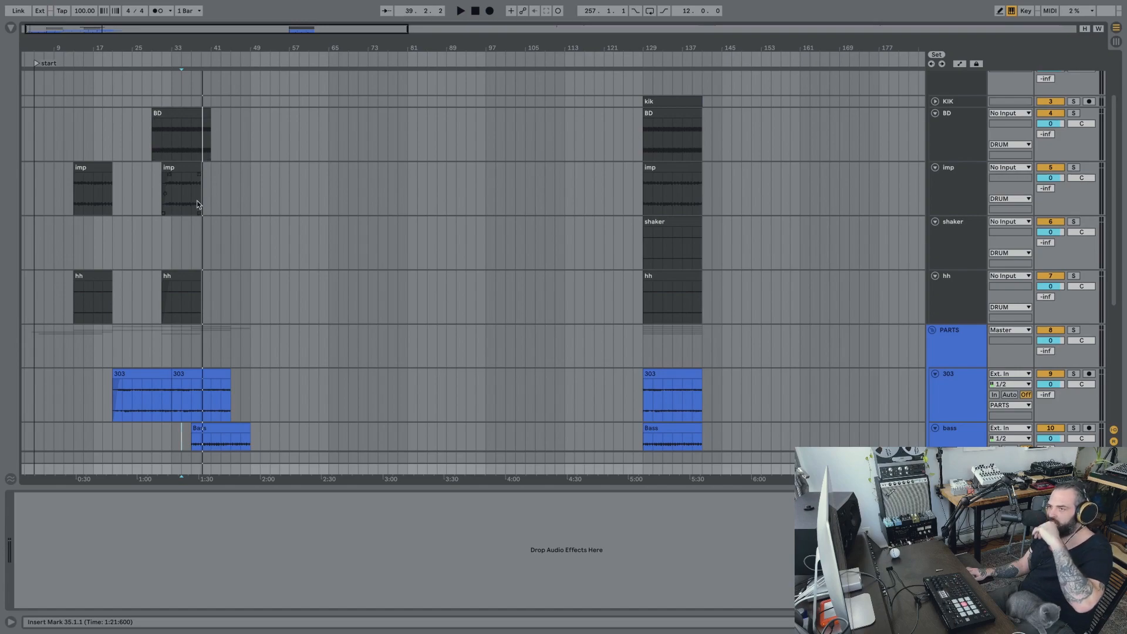
left_click(665, 221)
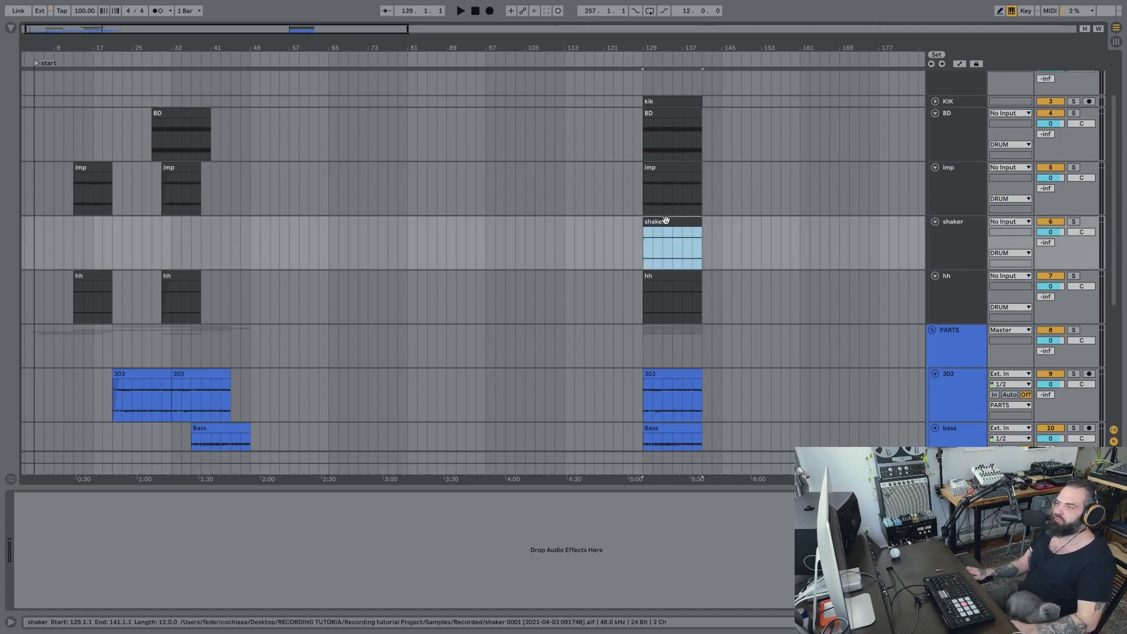
left_click_drag(189, 51, 258, 273)
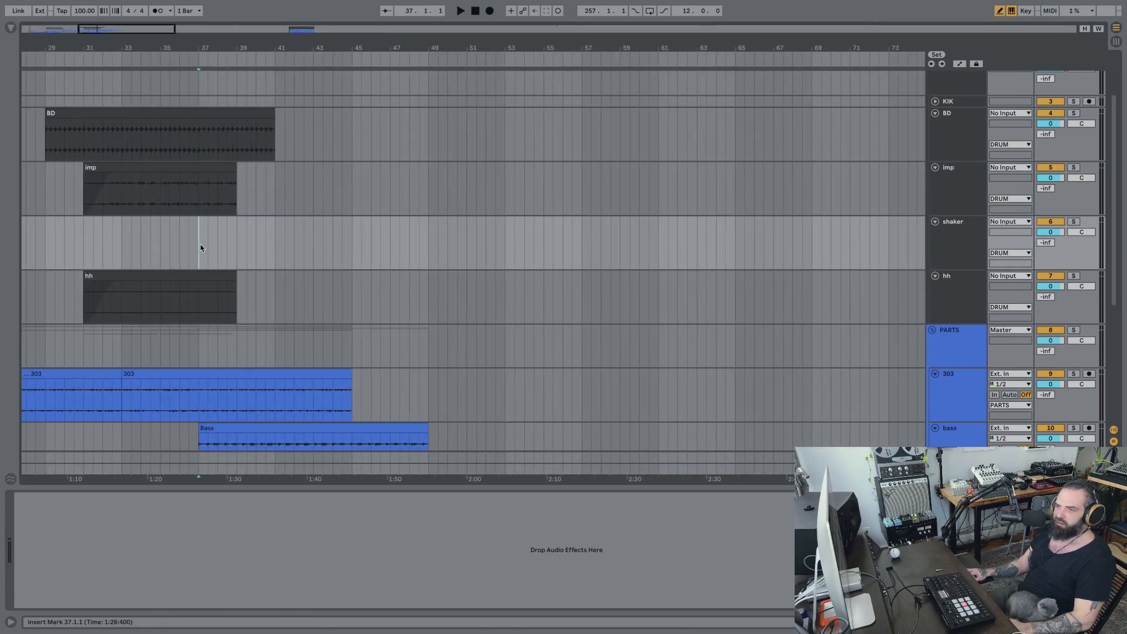
key("super+v")
Play from bar 35, move the shaker clip's start to 35.3 and give it a short fade-in.
left_click(160, 245)
key("space")
left_click(244, 223)
left_click_drag(244, 223, 215, 223)
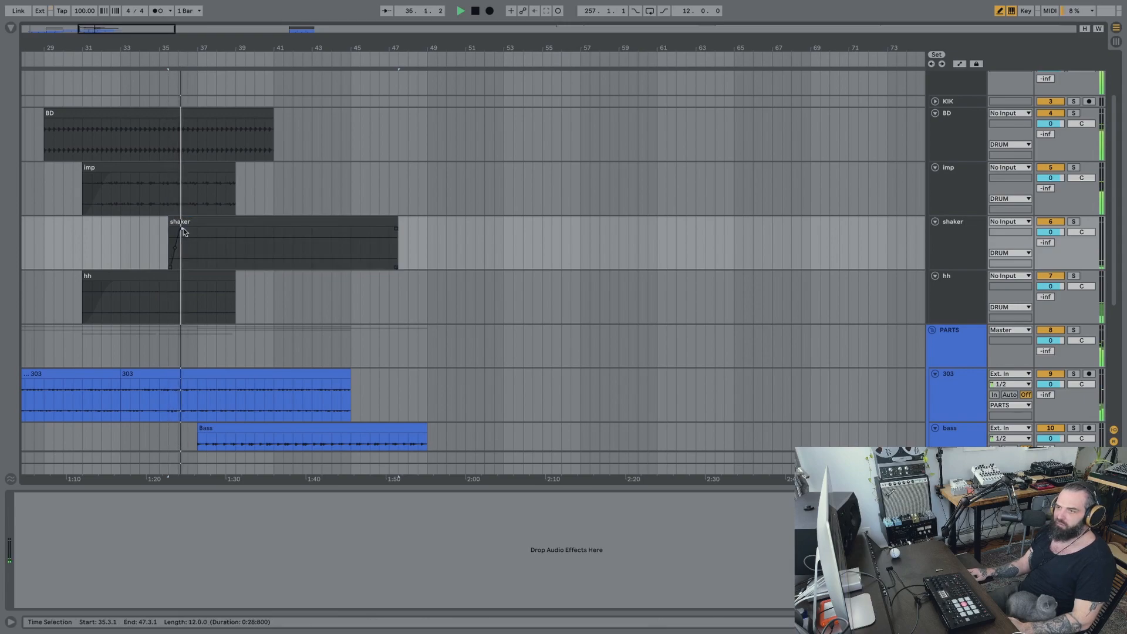
Set the shaker track's volume to -12.0 dB during playback.
key("Tab")
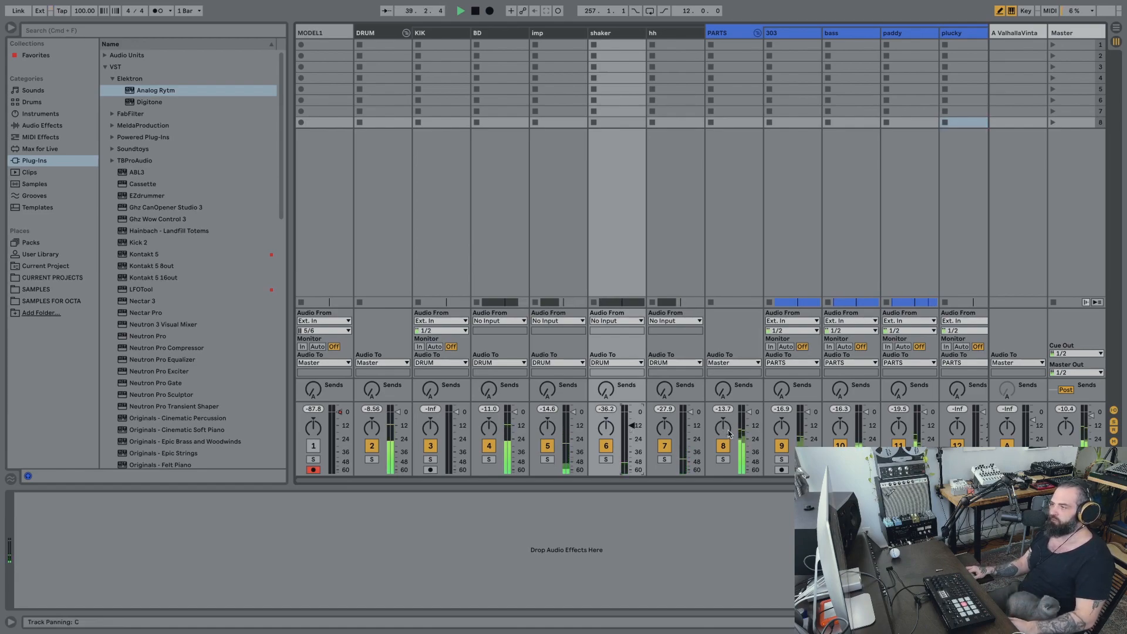
key("Tab")
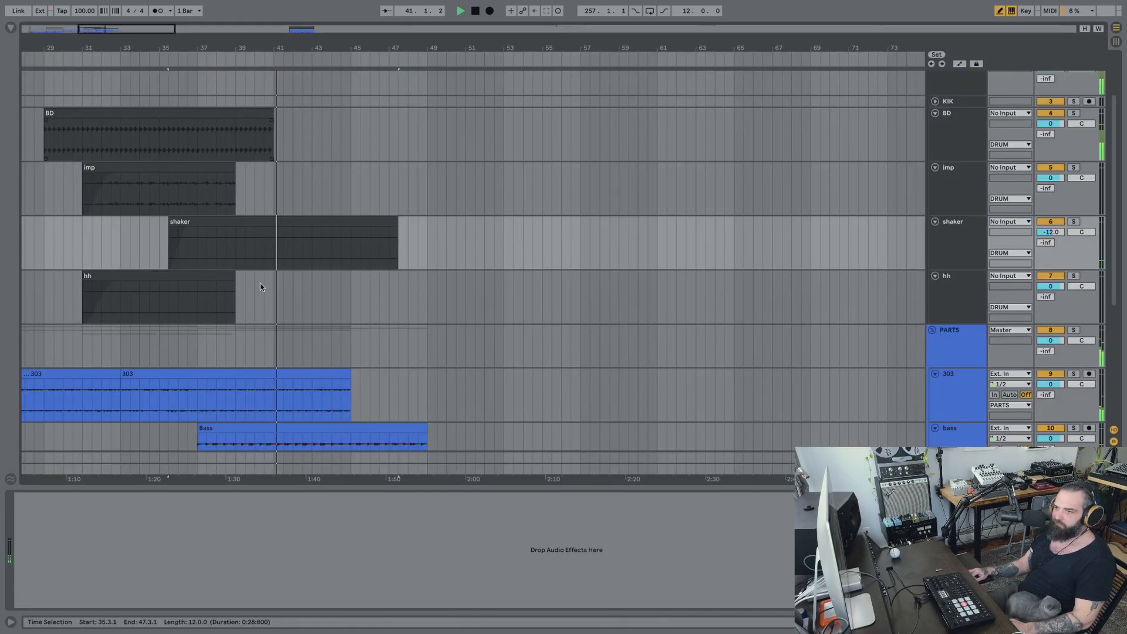
key("space")
Duplicate the BD clip at bar 29 to extend the kick drum from bar 41 to bar 53.
left_click(250, 113)
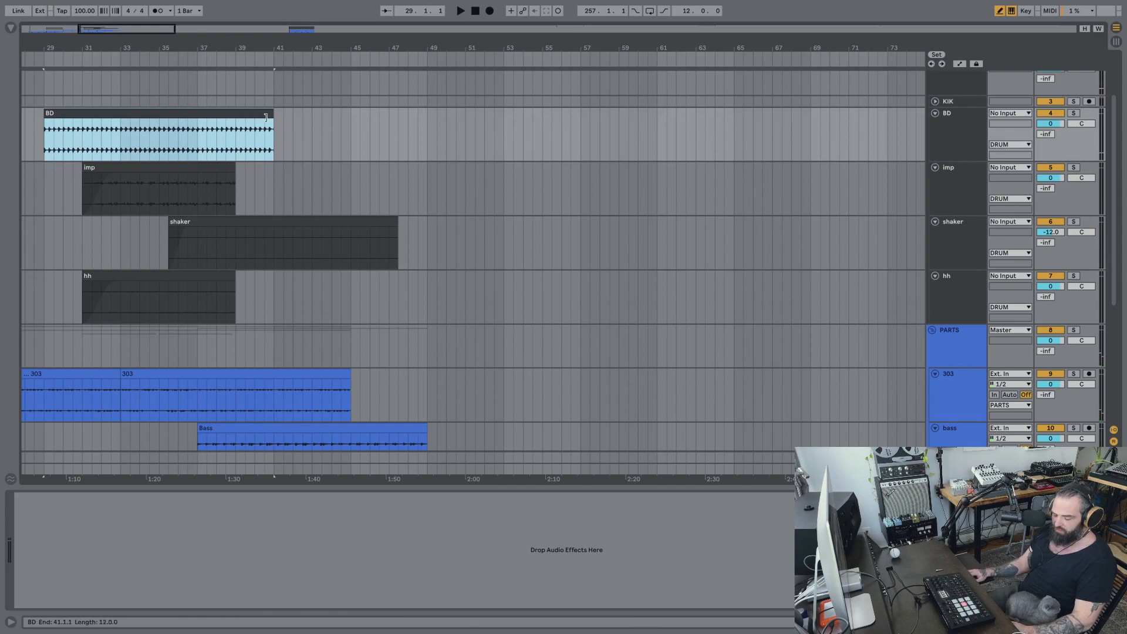
key("super+d")
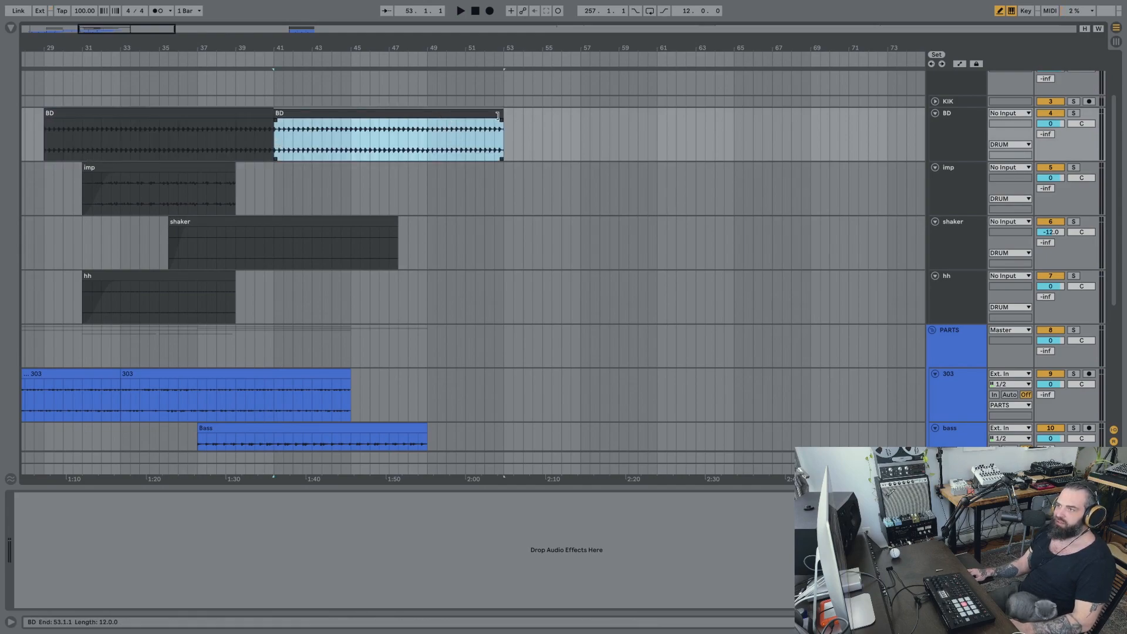
Duplicate the imp clip twice from bar 39, removing the copies' fade-in, and end the last copy at bar 53.
left_click_drag(248, 51, 248, 44)
left_click(206, 165)
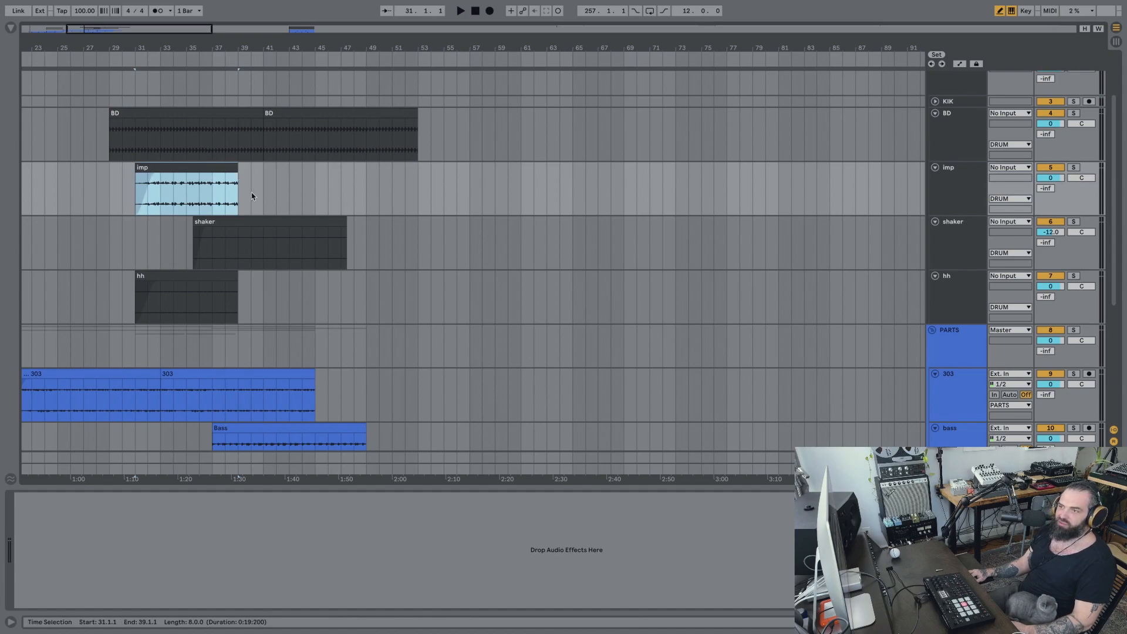
key("super+d")
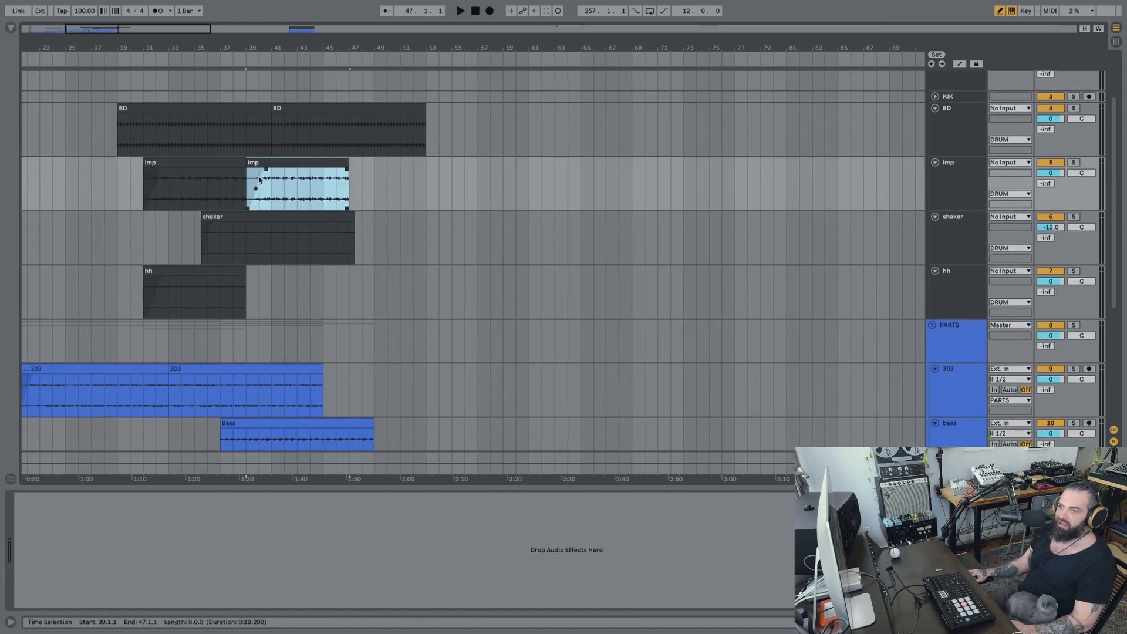
left_click_drag(265, 169, 244, 172)
key("super+v")
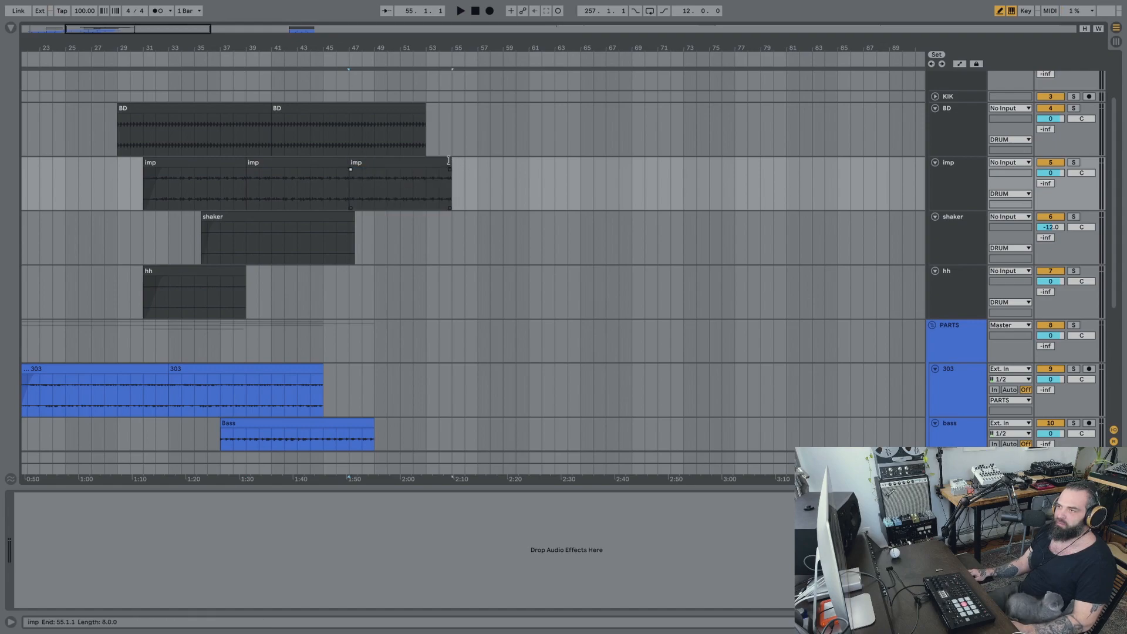
left_click_drag(448, 159, 426, 160)
Duplicate the shaker clip, remove the copy's fade-in, and shorten it to end at 52.3.
left_click(323, 216)
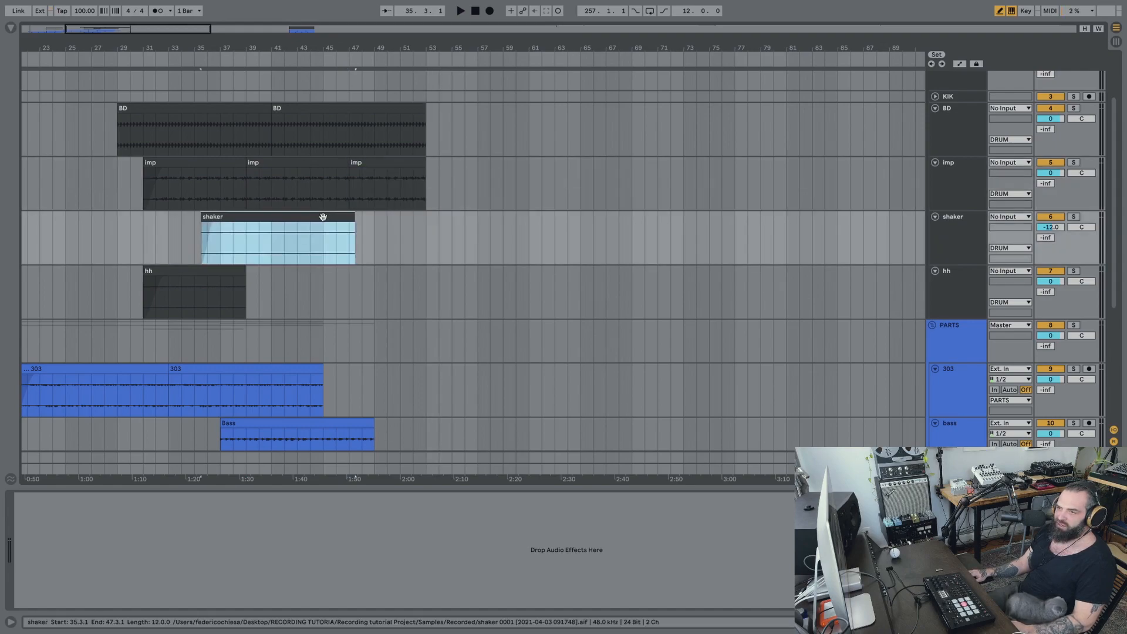
key("super+d")
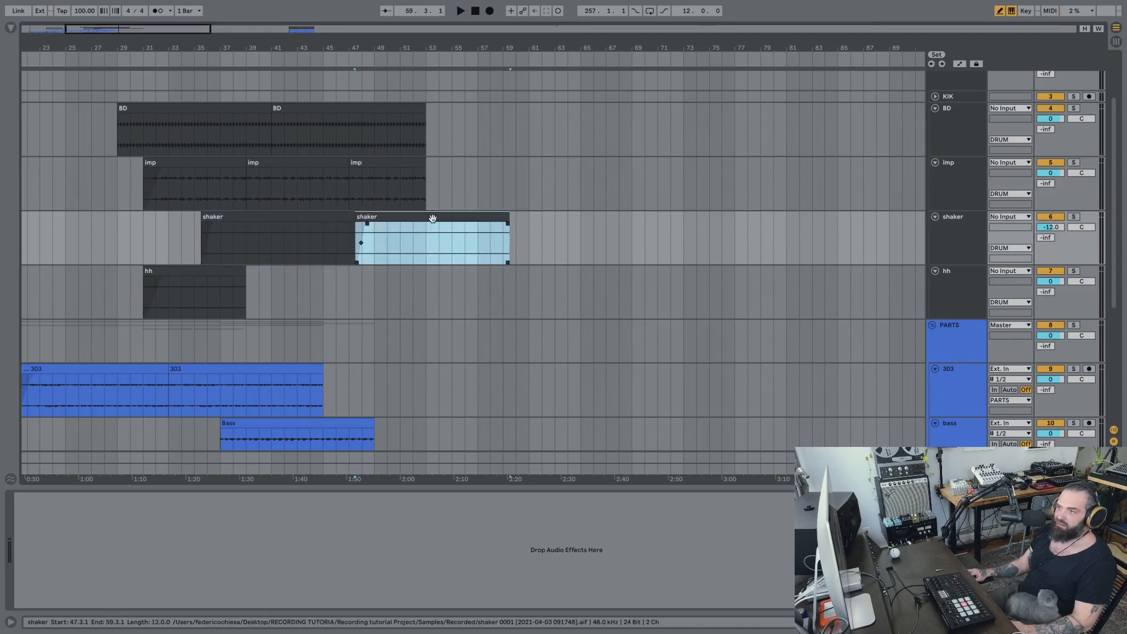
left_click(359, 223)
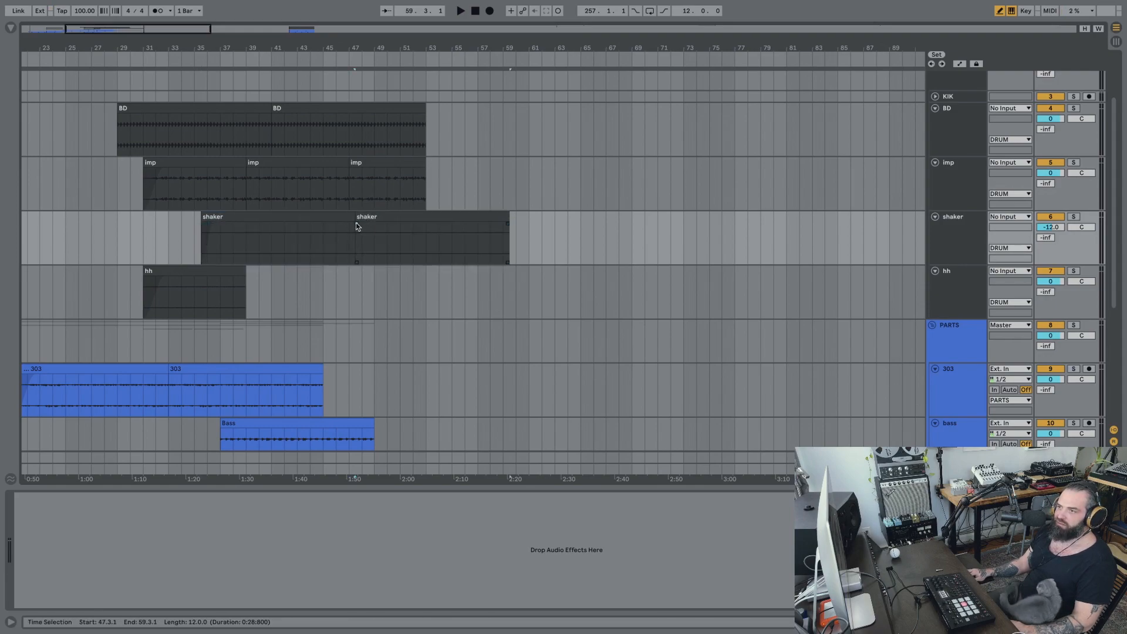
left_click_drag(508, 217, 415, 216)
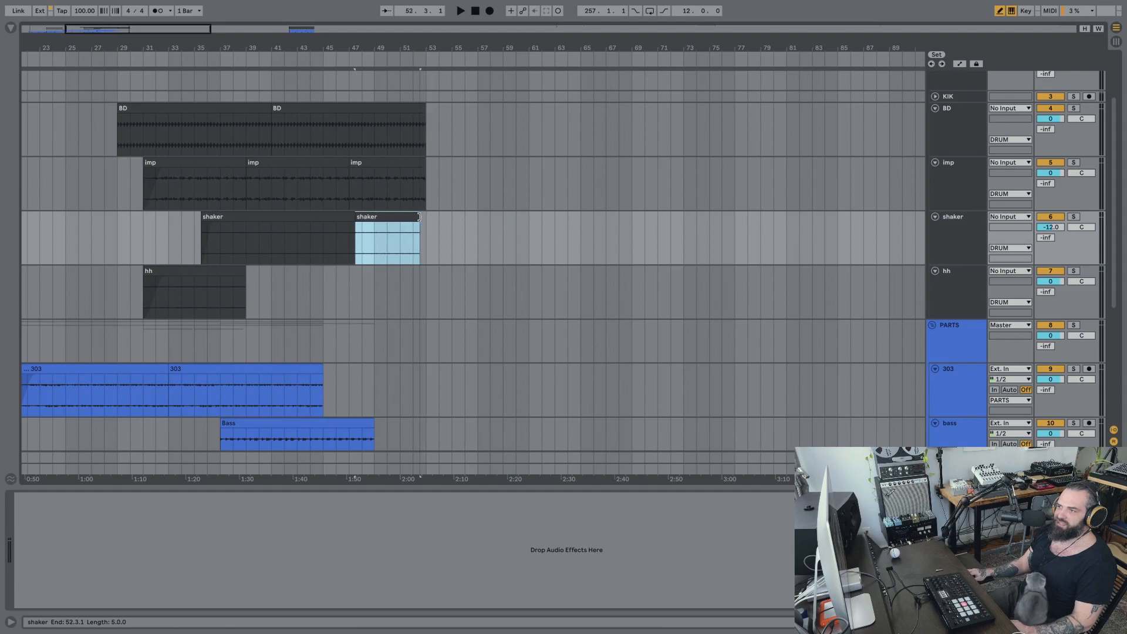
Extend the hh part with two duplicates from bar 39 without fade-ins, ending the last one at bar 53.
left_click(185, 273)
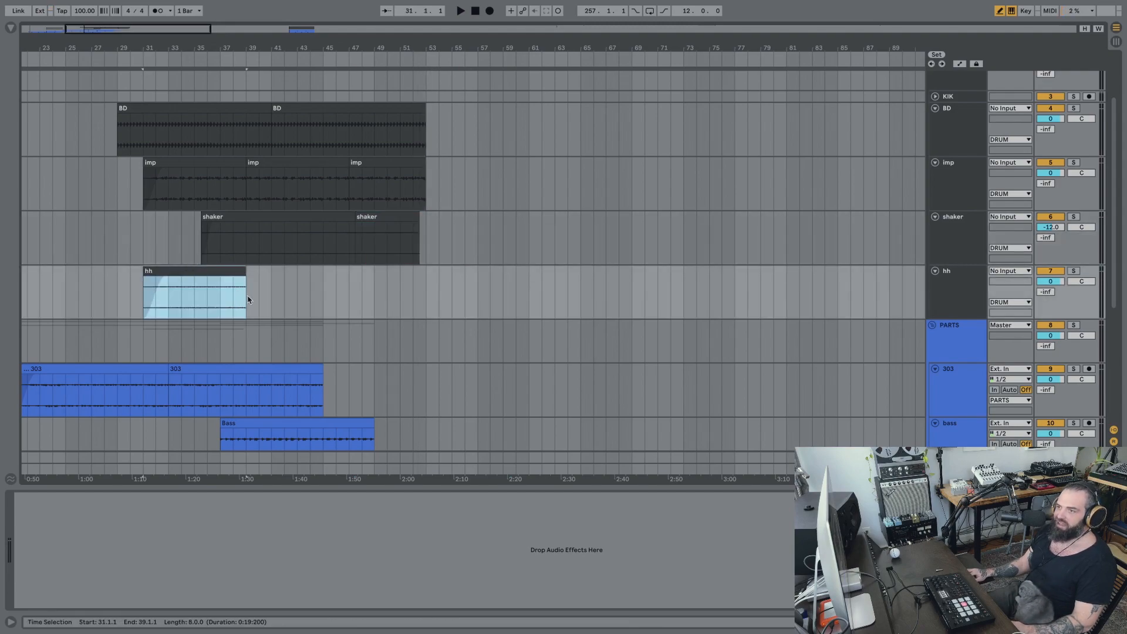
key("ctrl+d")
left_click_drag(268, 278, 242, 278)
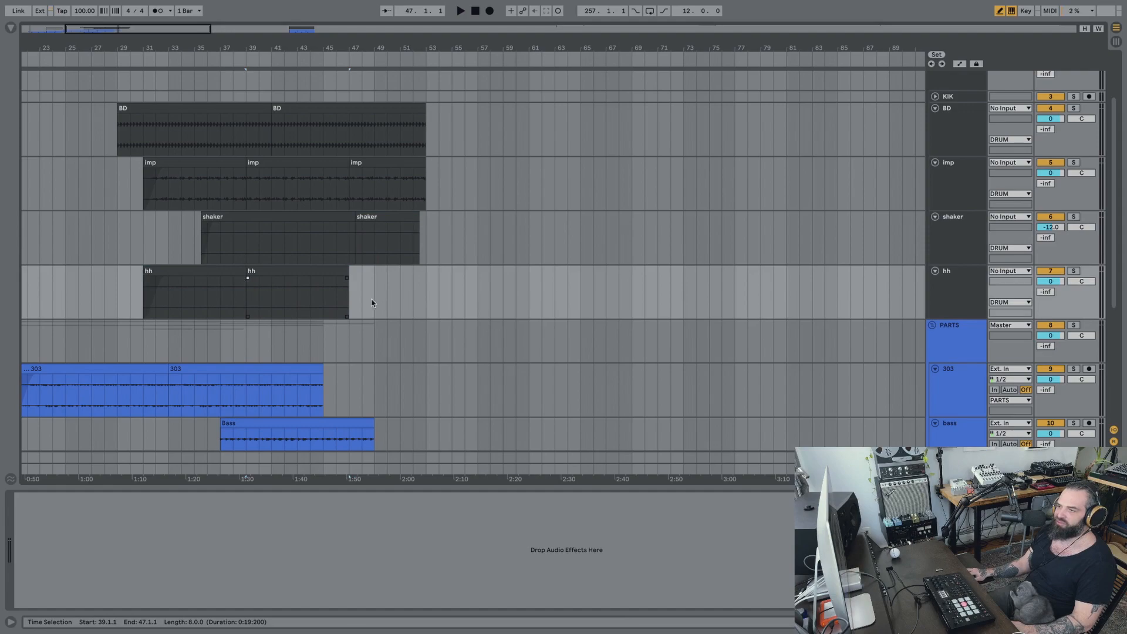
key("ctrl+v")
left_click_drag(447, 271, 348, 278)
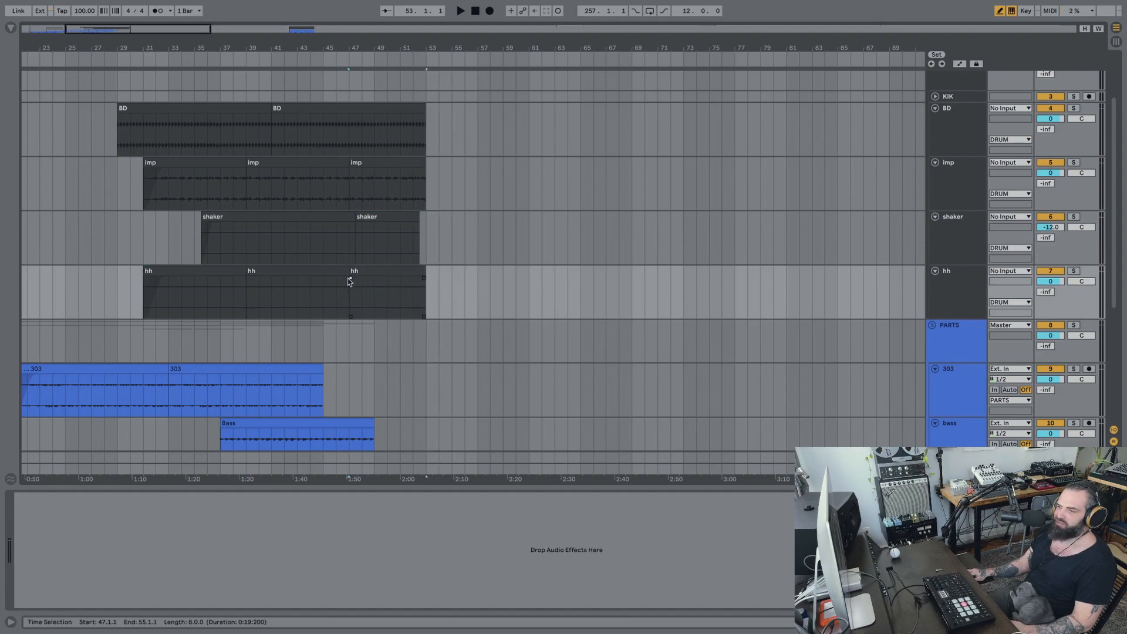
Duplicate the 303 clip from bar 33 to bar 45 and shorten the copy to end at bar 53.
left_click(317, 399)
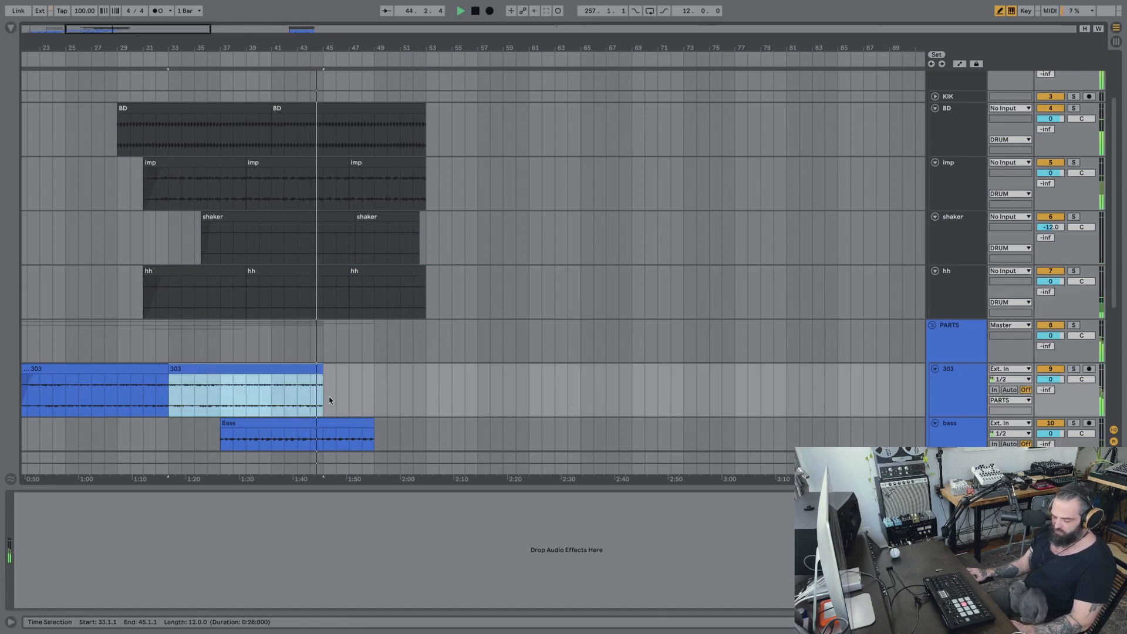
key("ctrl+d")
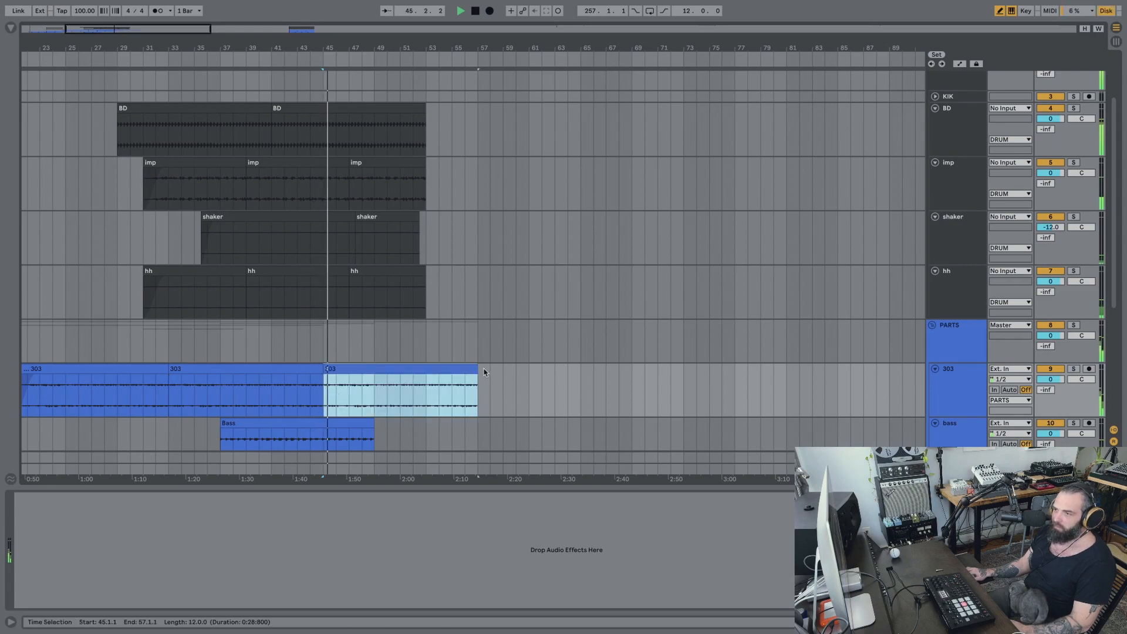
left_click_drag(475, 368, 426, 368)
Duplicate the last MODEL1 clip on the paddy track twice to extend it from bar 45 to bar 53.
scroll(418, 372, "down", 5)
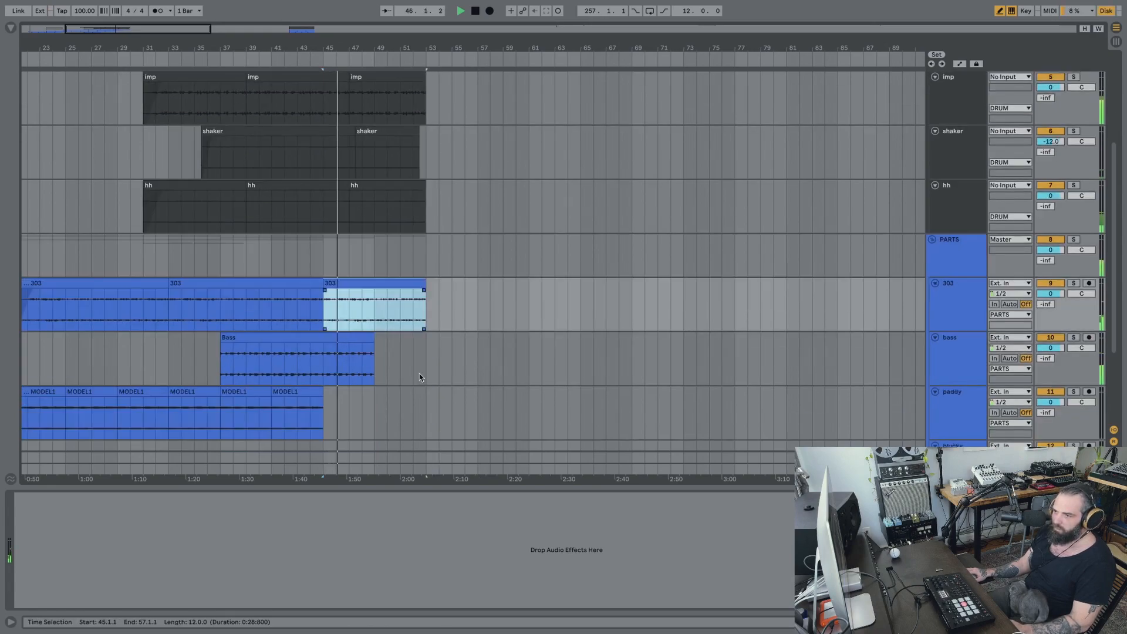
left_click(299, 346)
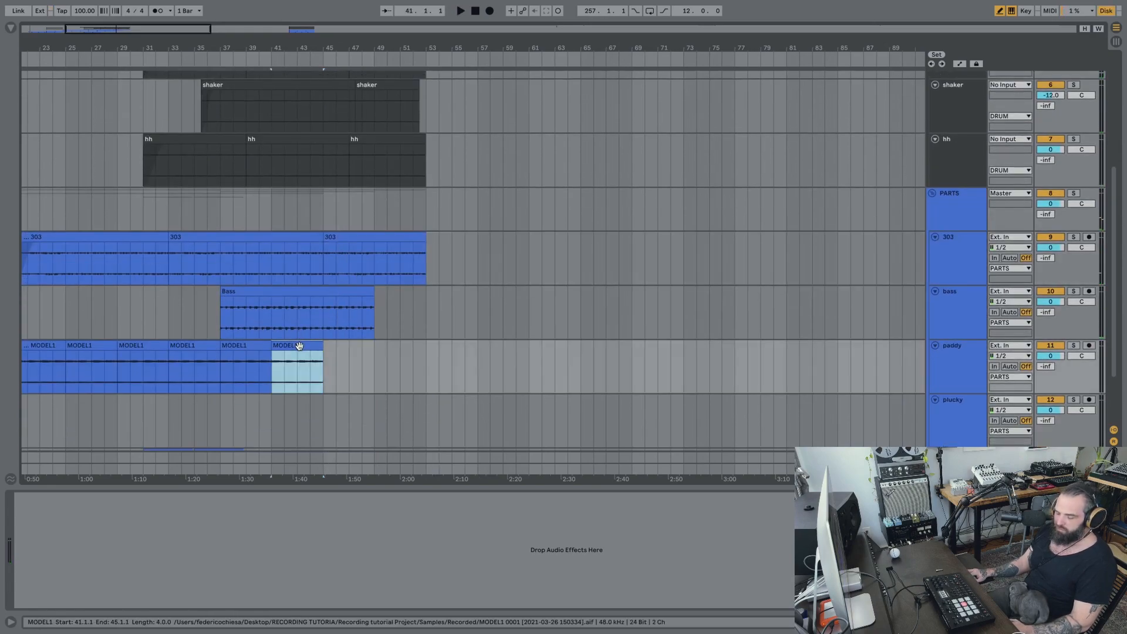
key("ctrl+d")
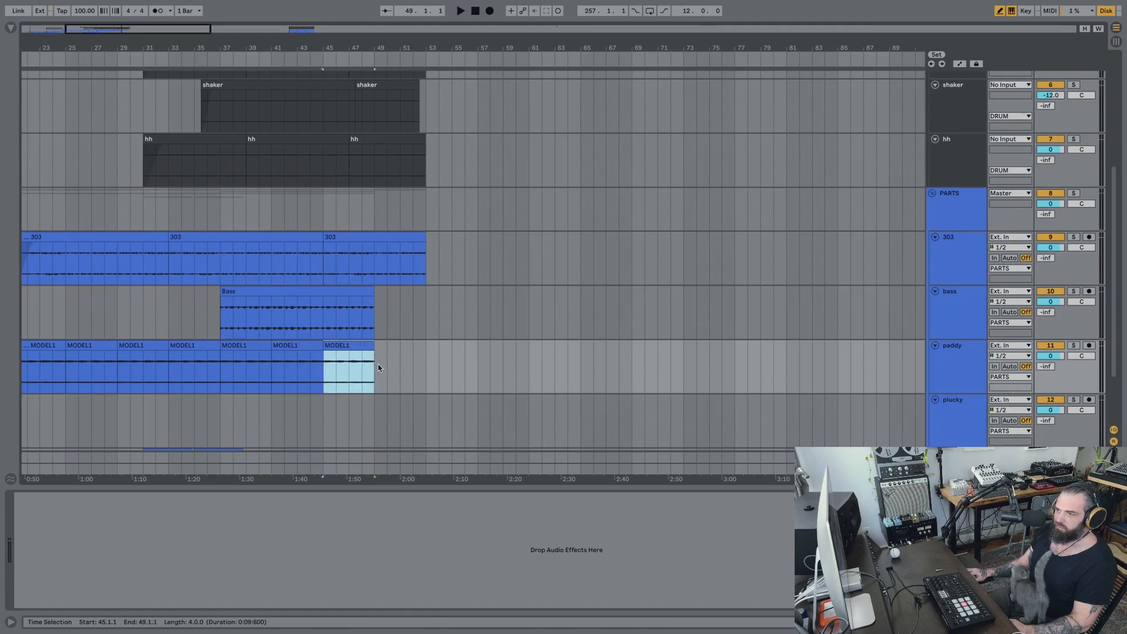
key("ctrl+d")
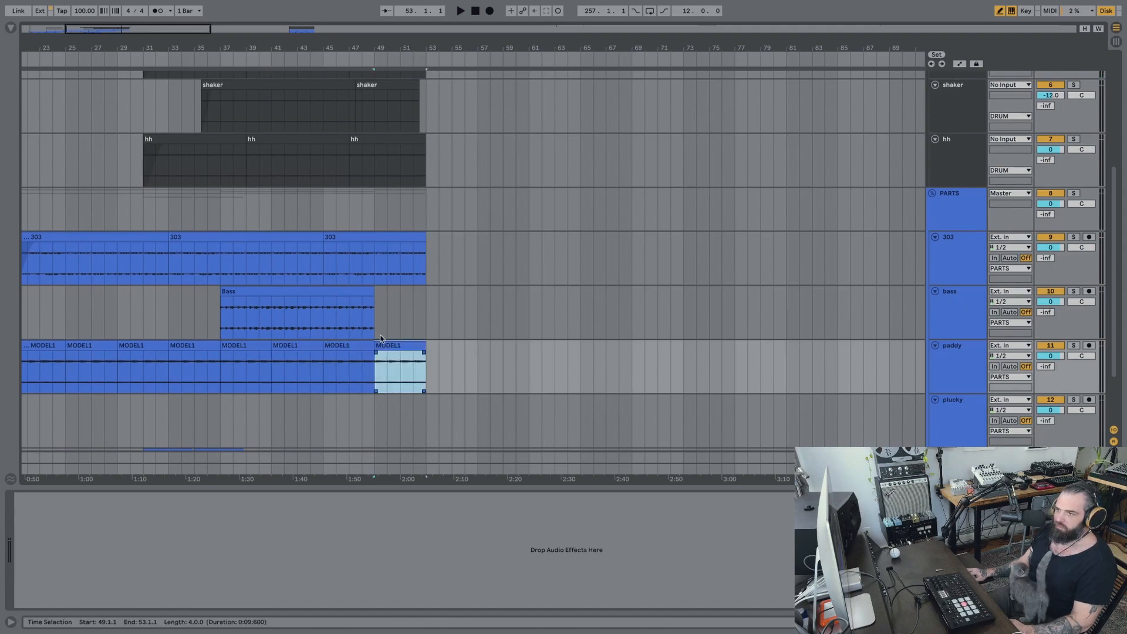
Duplicate the Bass clip to bar 49 and shorten the copy to end at bar 53.
left_click(357, 292)
key("ctrl+d")
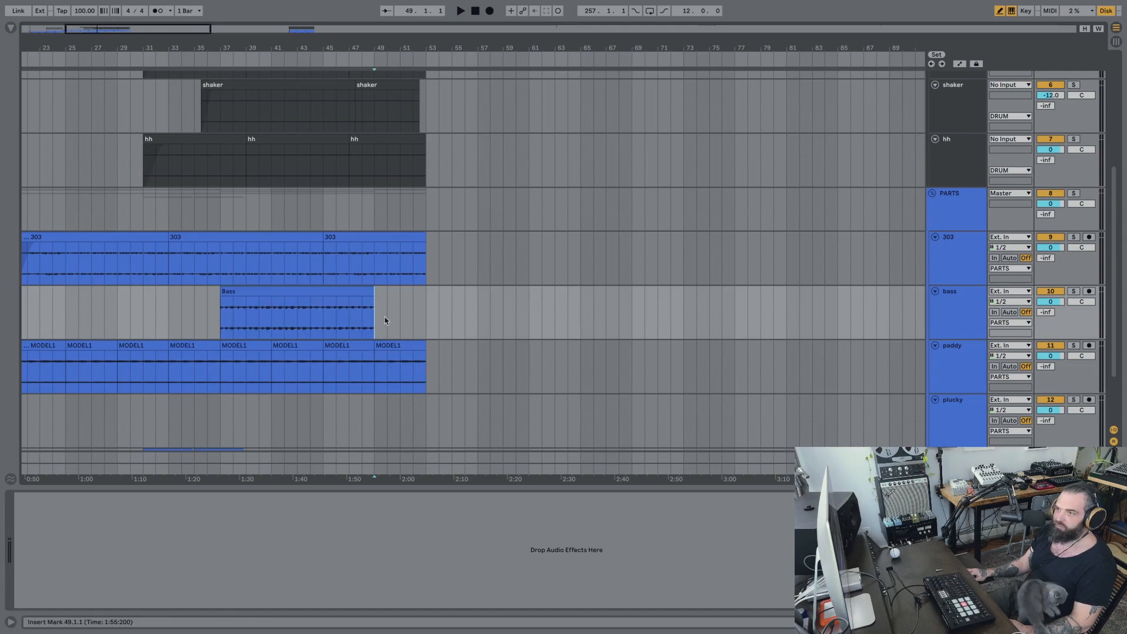
left_click_drag(527, 293, 427, 297)
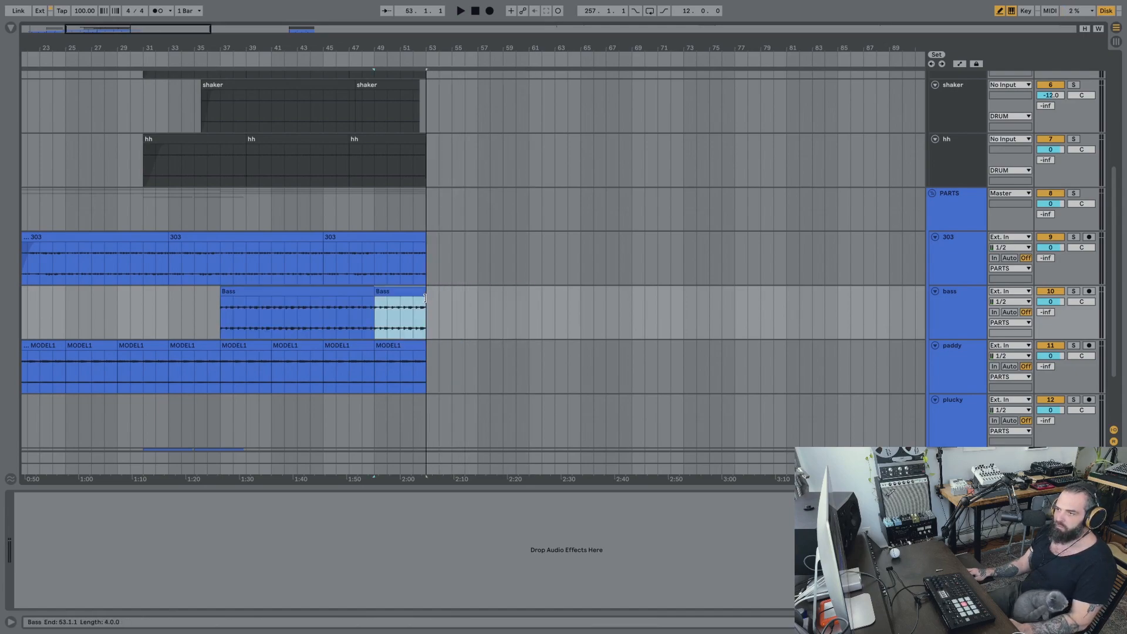
During playback from bar 44, copy the plucky clip from bar 13 to bar 47, add a short fade-in and remove its fade-out.
left_click(311, 307)
key("space")
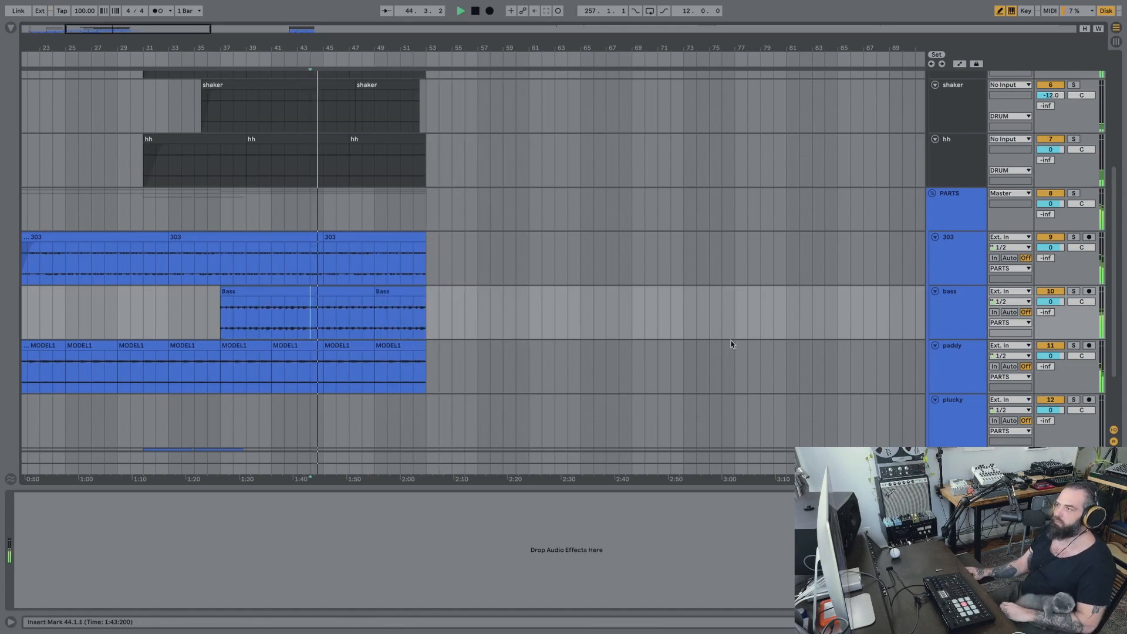
scroll(728, 345, "down", 3)
scroll(728, 345, "right", 3)
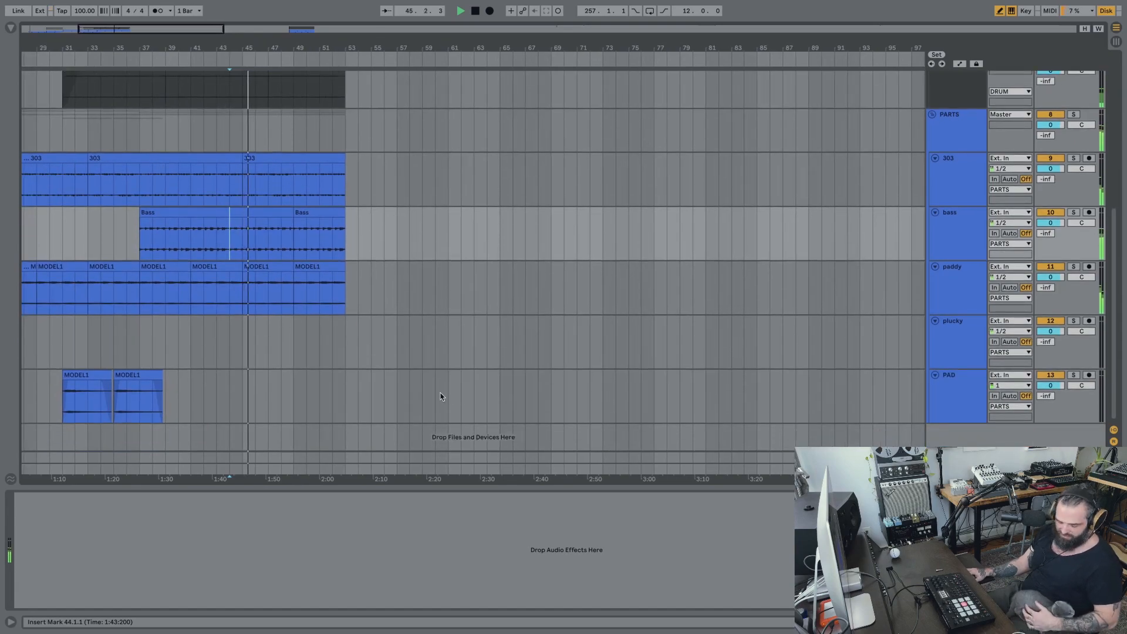
scroll(179, 347, "left", 10)
left_click(254, 325)
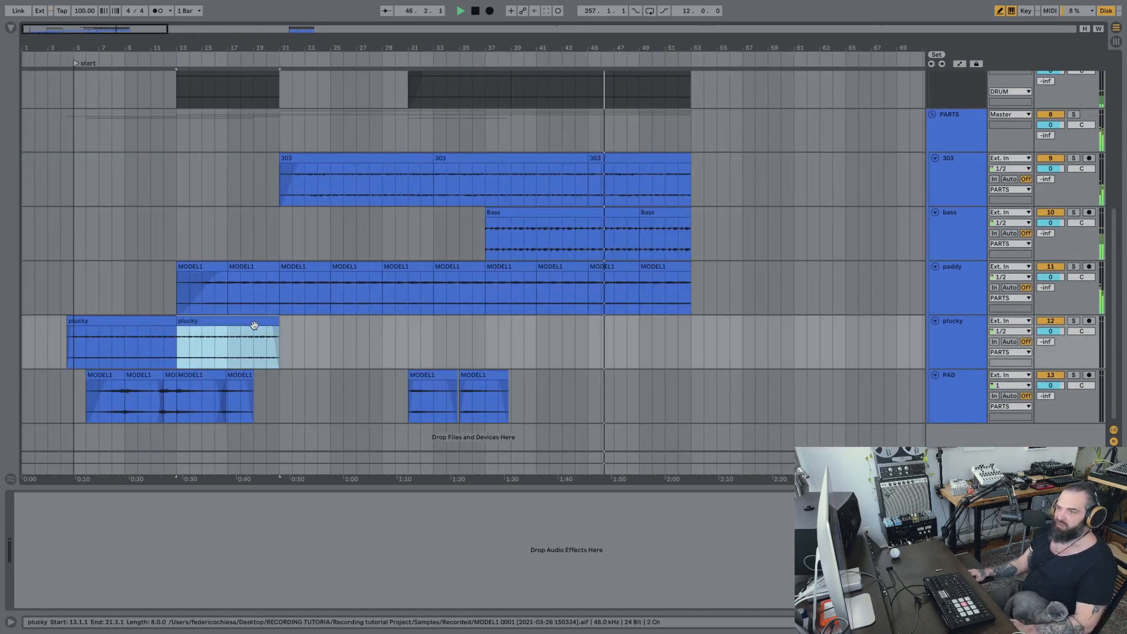
left_click(613, 345)
key("ctrl+v")
left_click_drag(616, 327, 623, 327)
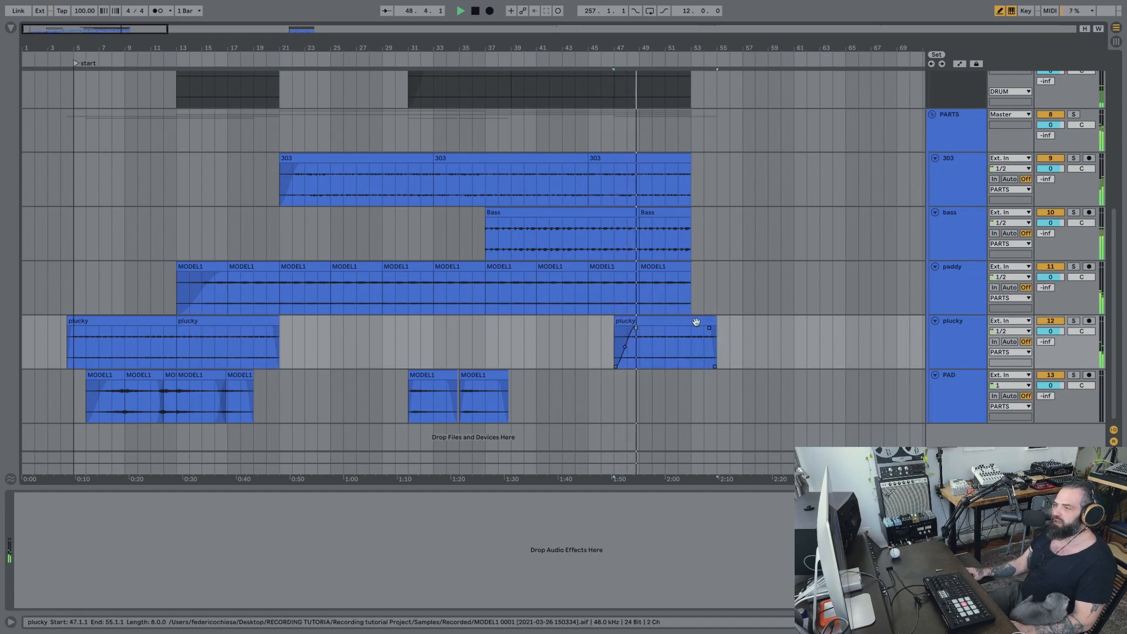
left_click_drag(716, 333, 709, 331)
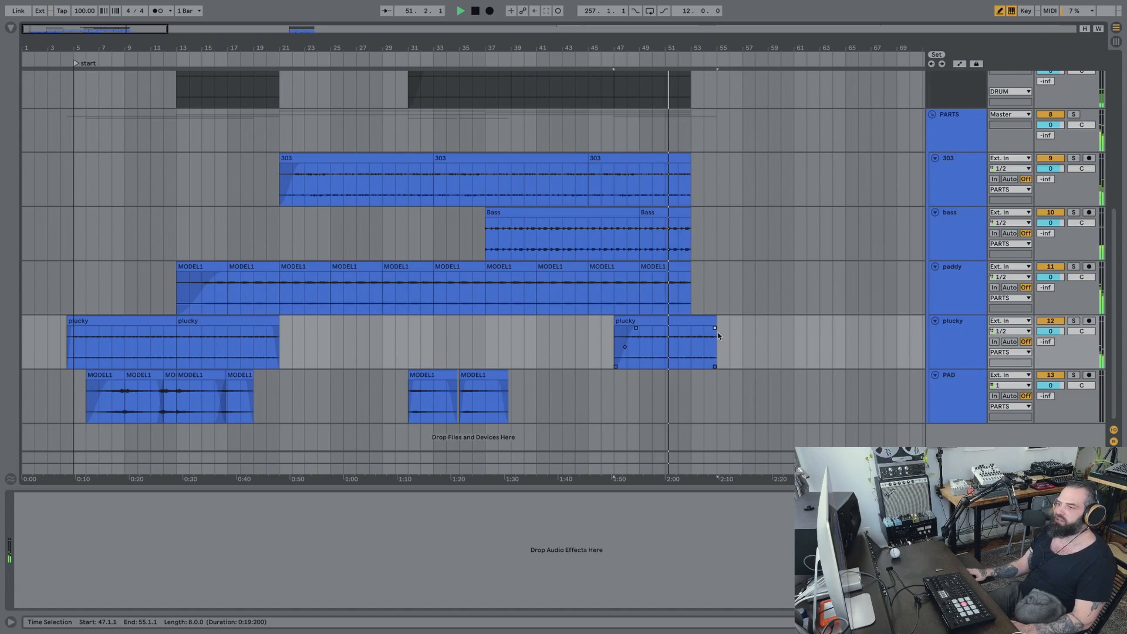
Copy the PAD track's MODEL1 clip from bar 35 and paste it at bar 52.
left_click(482, 376)
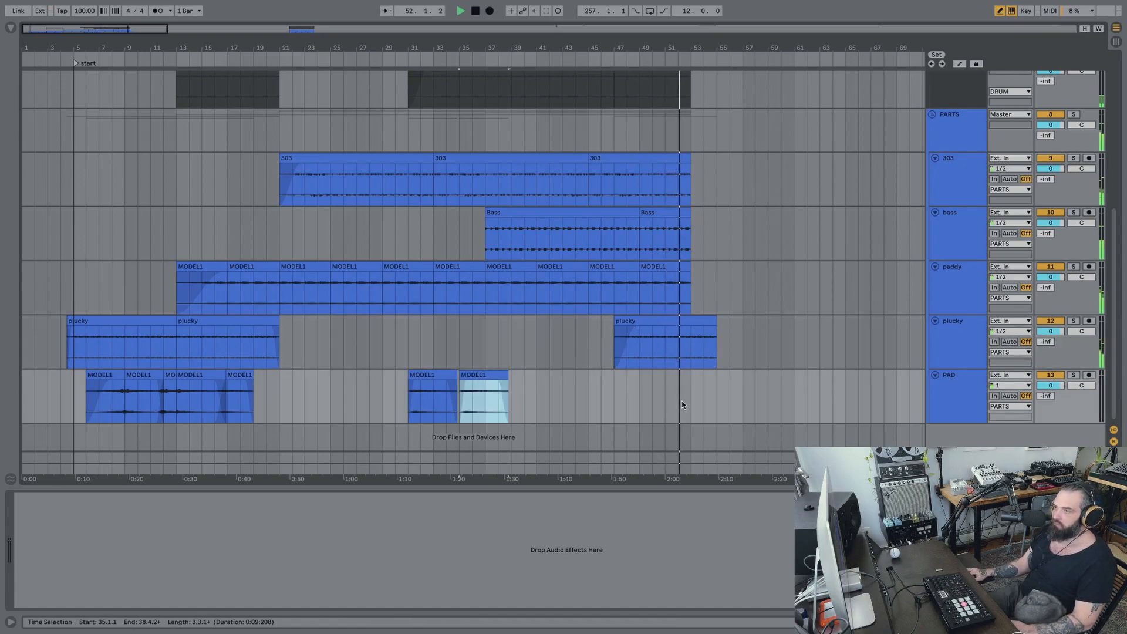
left_click(682, 405)
key("ctrl+v")
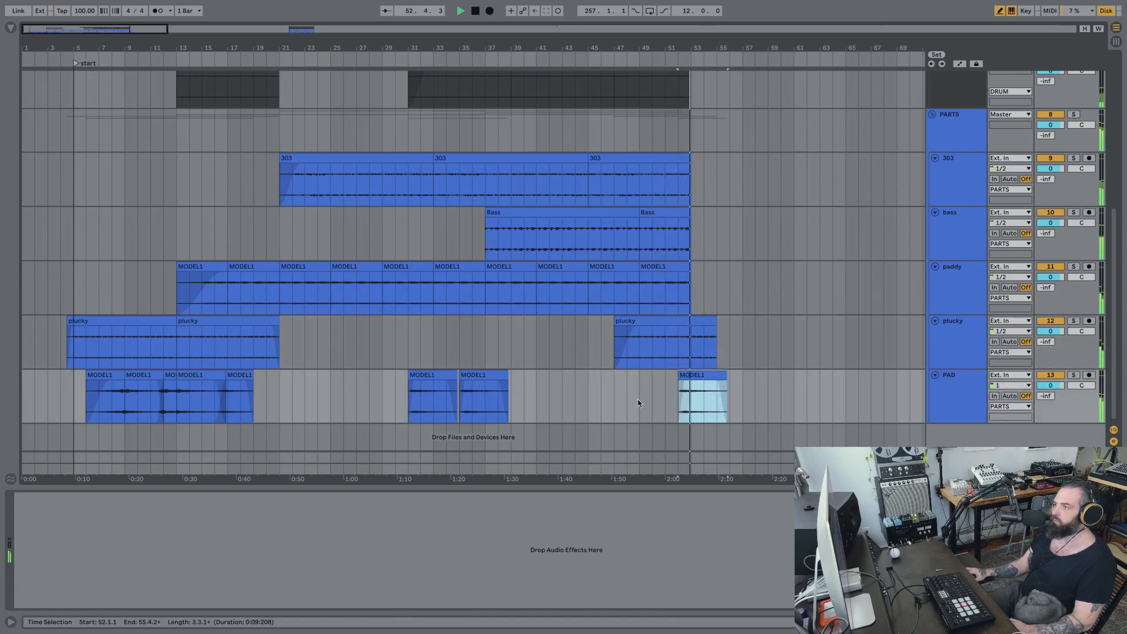
Move the pasted plucky clip to bar 53, stop playback and remove the clip's fade-in.
left_click_drag(669, 320, 722, 324)
key("space")
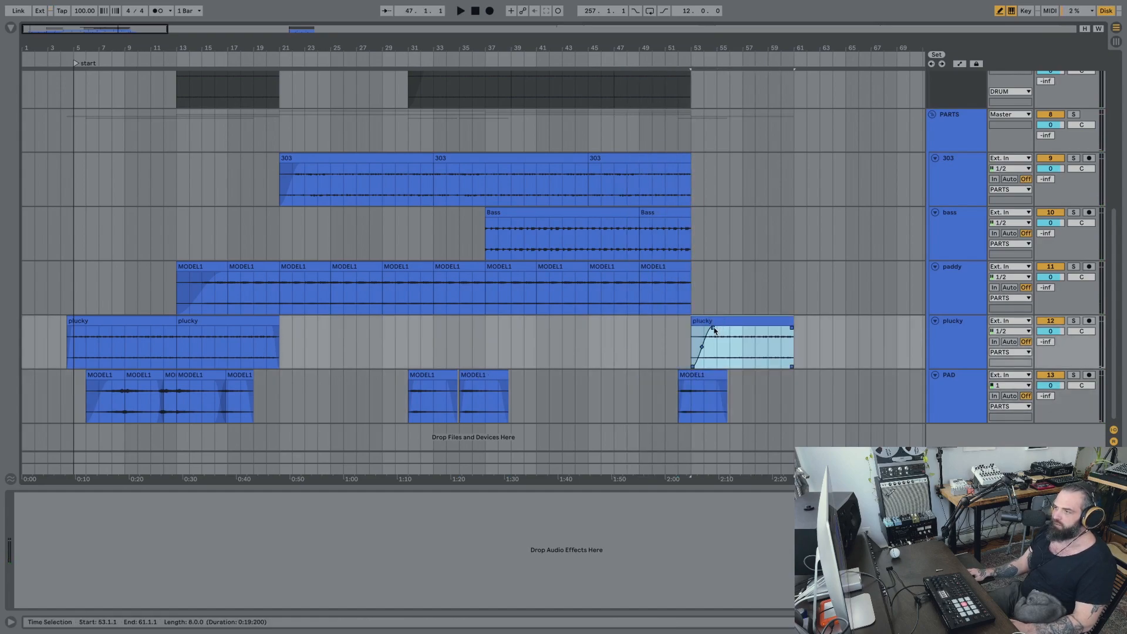
left_click(687, 327)
Move the last PAD clip to start at bar 51 and play from bar 49.
mouse_move(688, 378)
left_mouse_down()
mouse_move(706, 376)
mouse_move(684, 381)
left_mouse_up()
left_click(640, 364)
key("space")
Copy the PAD clip from bar 35 to bar 41 and duplicate it to bar 45.
left_click(503, 386)
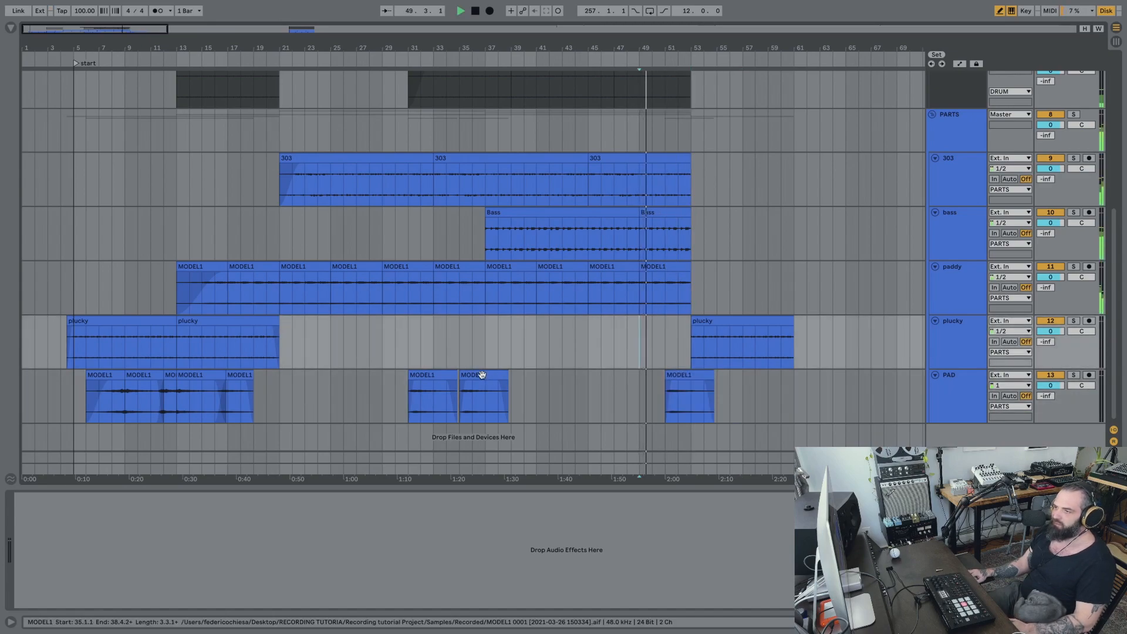
left_click(536, 407)
key("ctrl+v")
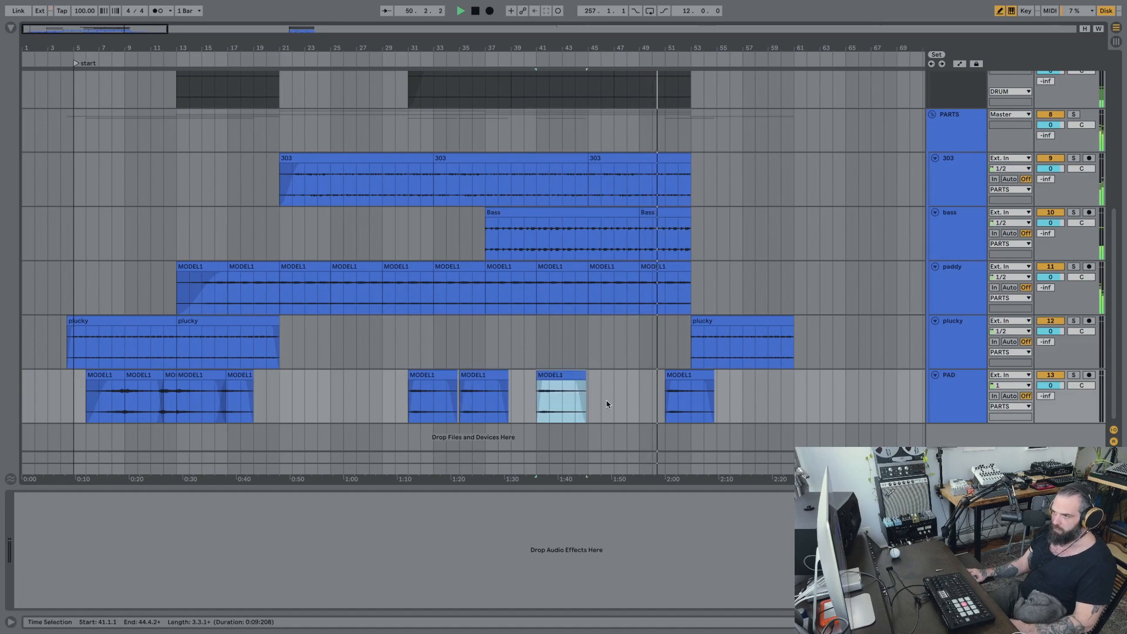
key("ctrl+d")
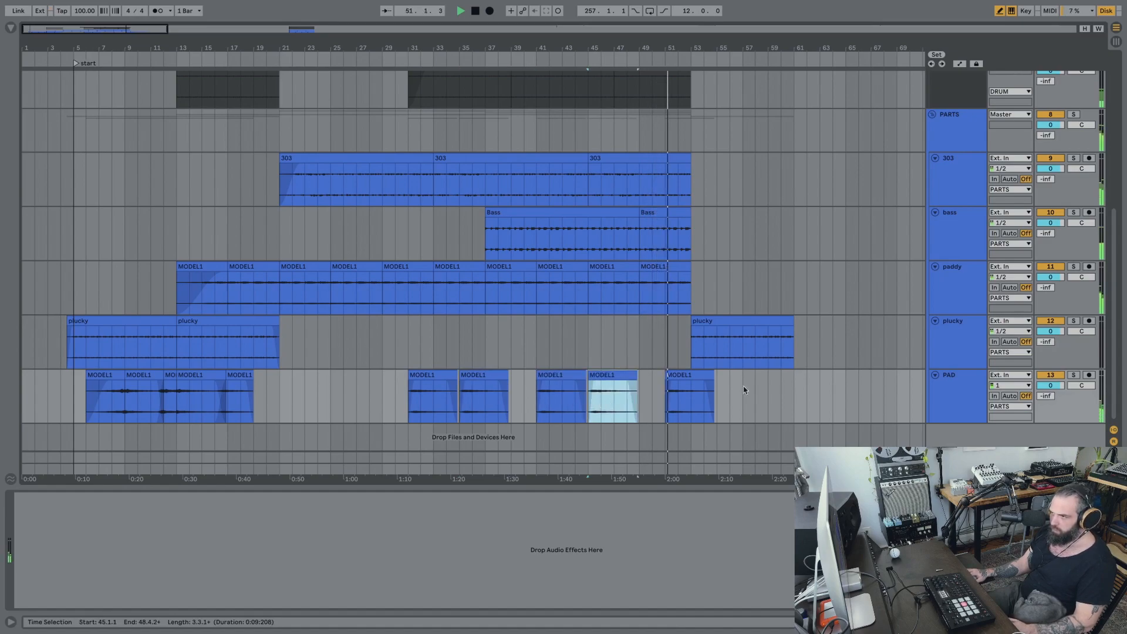
Try ending the plucky clip at 56.3, listen from bar 53, and extend its end back to bar 61.
scroll(770, 236, "up", 2)
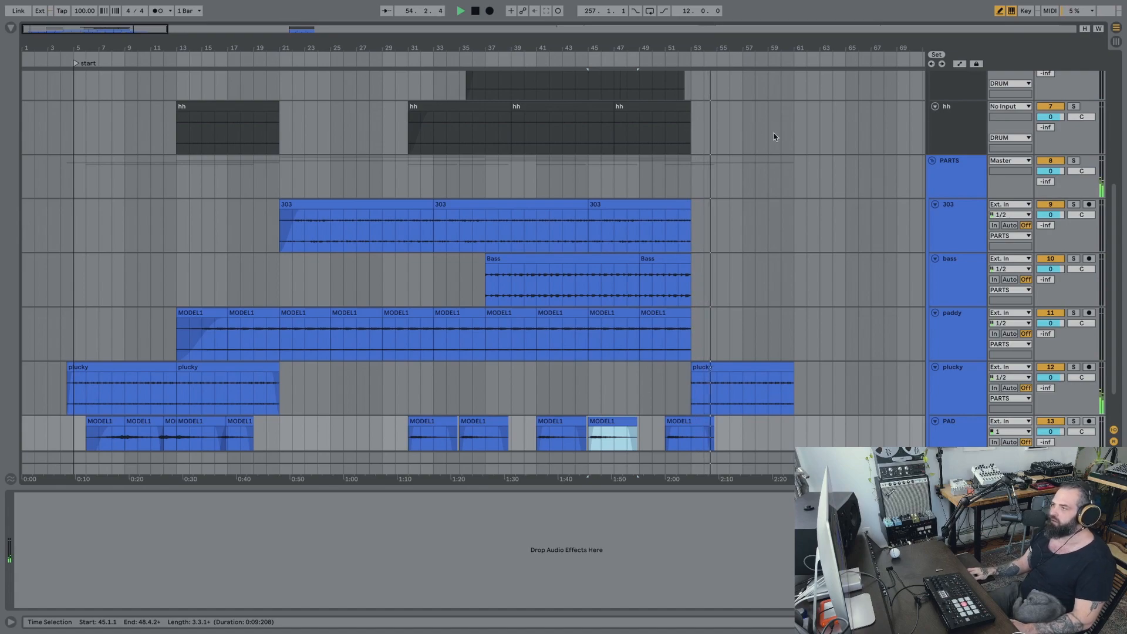
left_click_drag(726, 43, 726, 101)
scroll(851, 389, "right", 2)
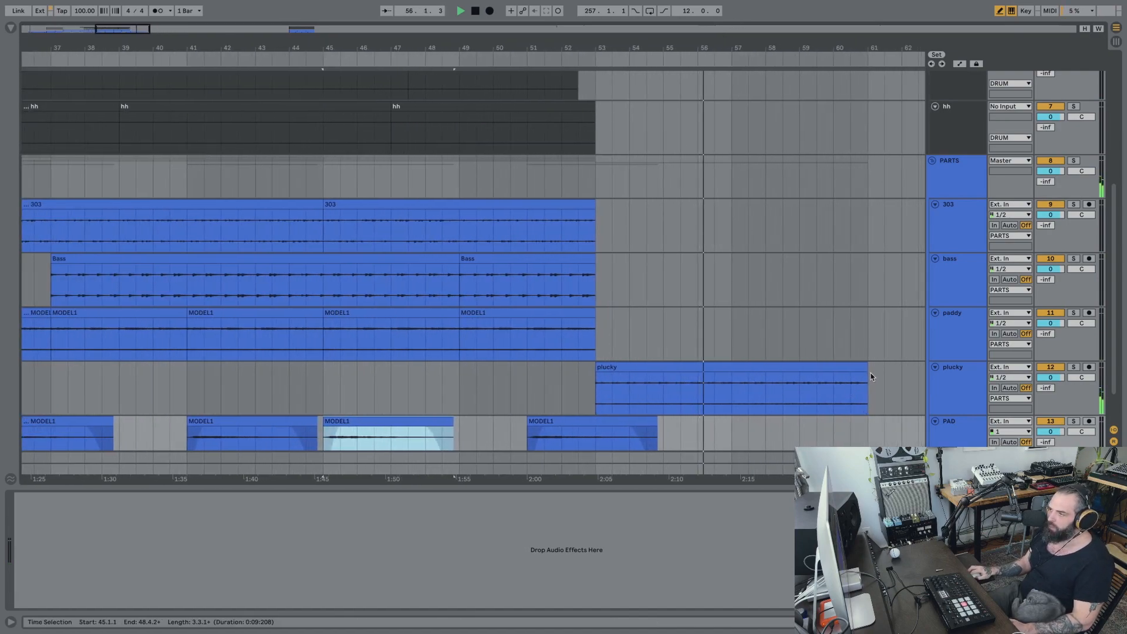
left_click_drag(864, 367, 713, 368)
left_click(597, 392)
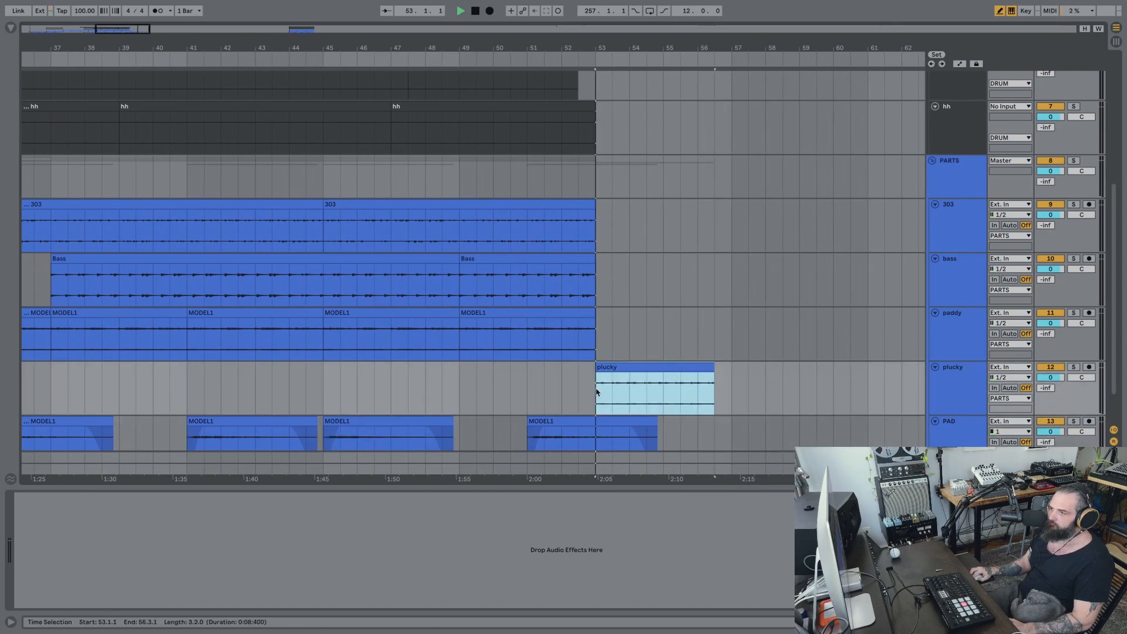
left_click(595, 394)
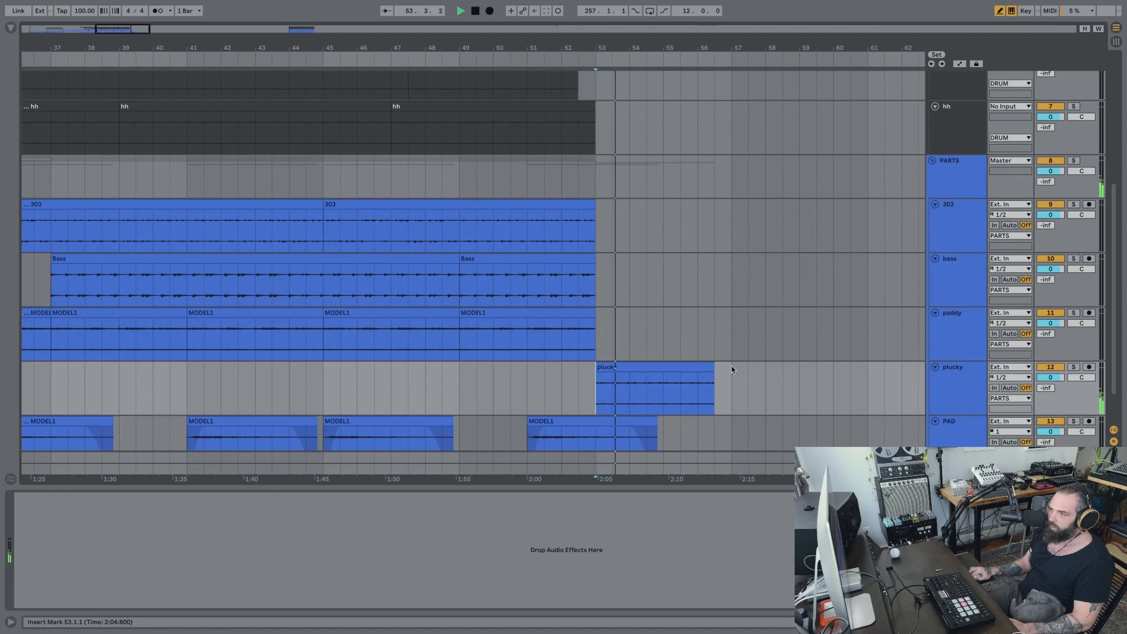
scroll(732, 369, "down", 1)
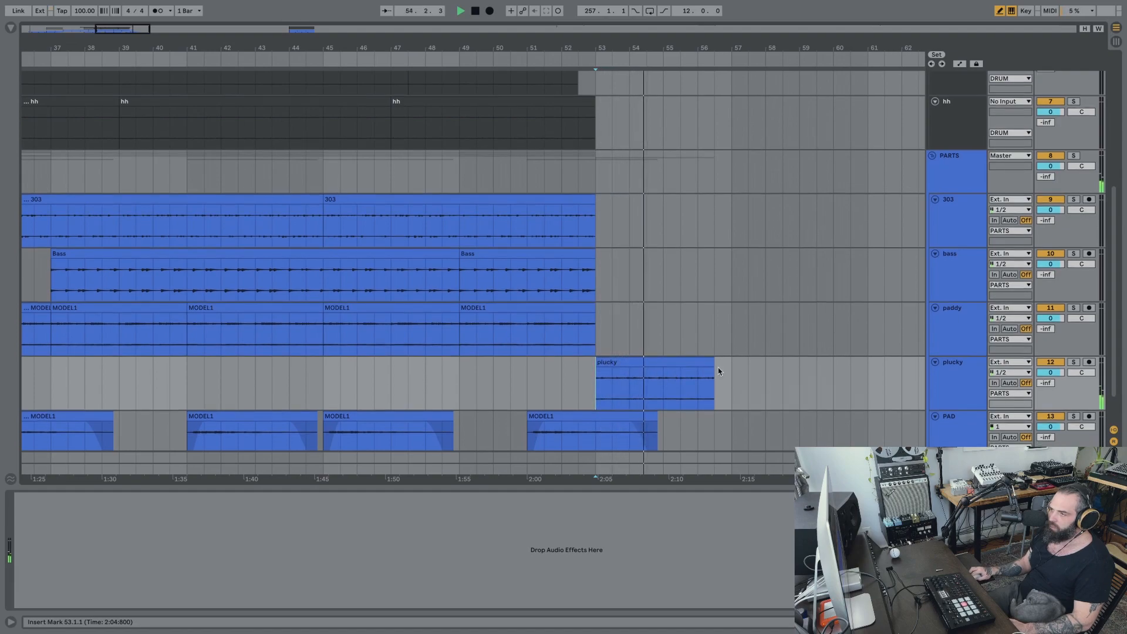
left_click_drag(714, 361, 867, 360)
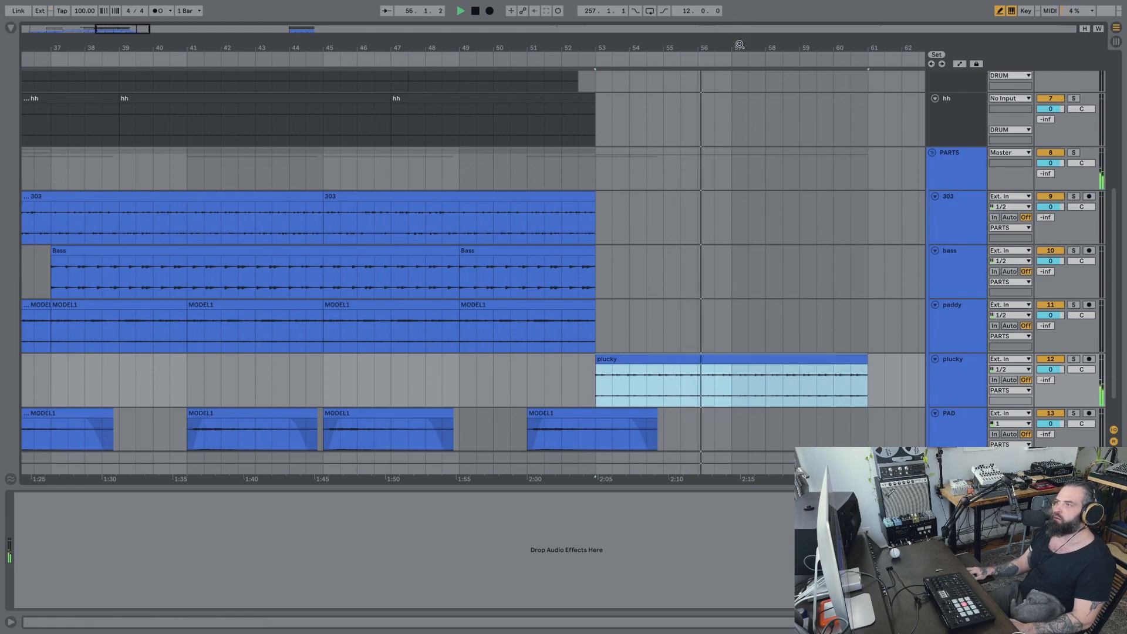
Stop playback at bar 61 and copy the 12-bar kik, BD, imp, shaker and hh clips starting at bar 129.
scroll(737, 123, "down", 6)
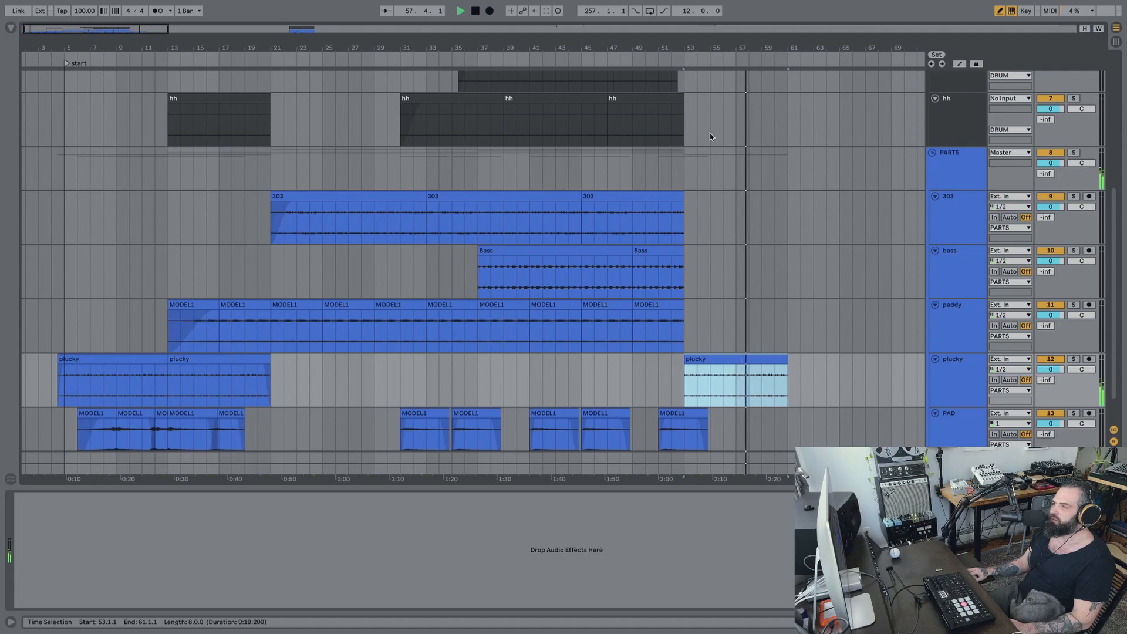
scroll(865, 185, "up", 5)
scroll(865, 186, "right", 2)
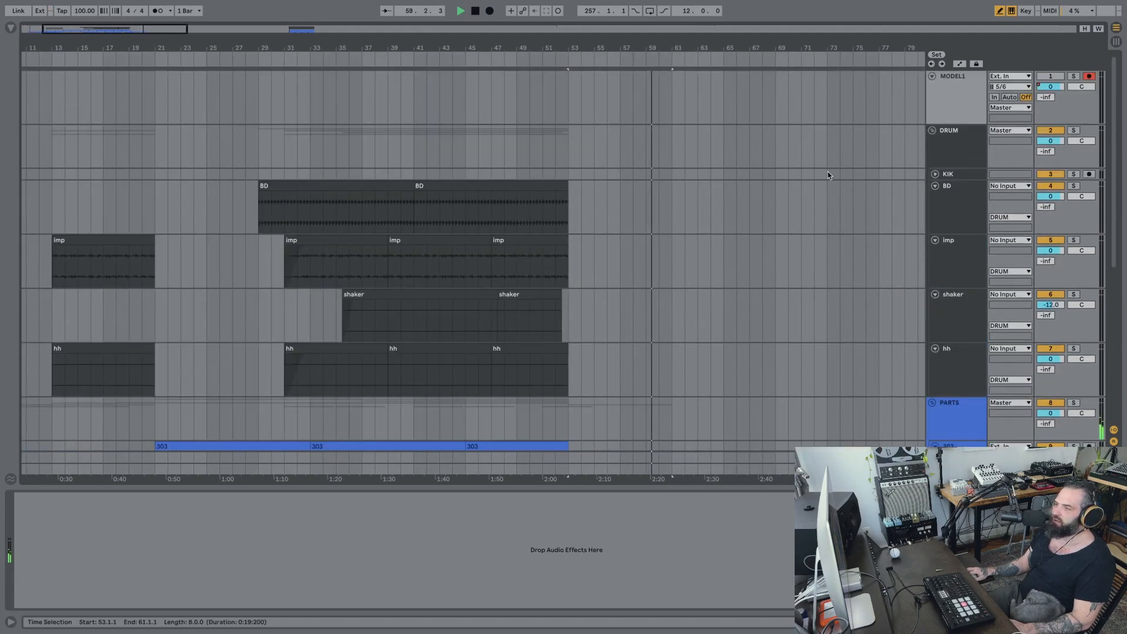
scroll(674, 182, "down", 2)
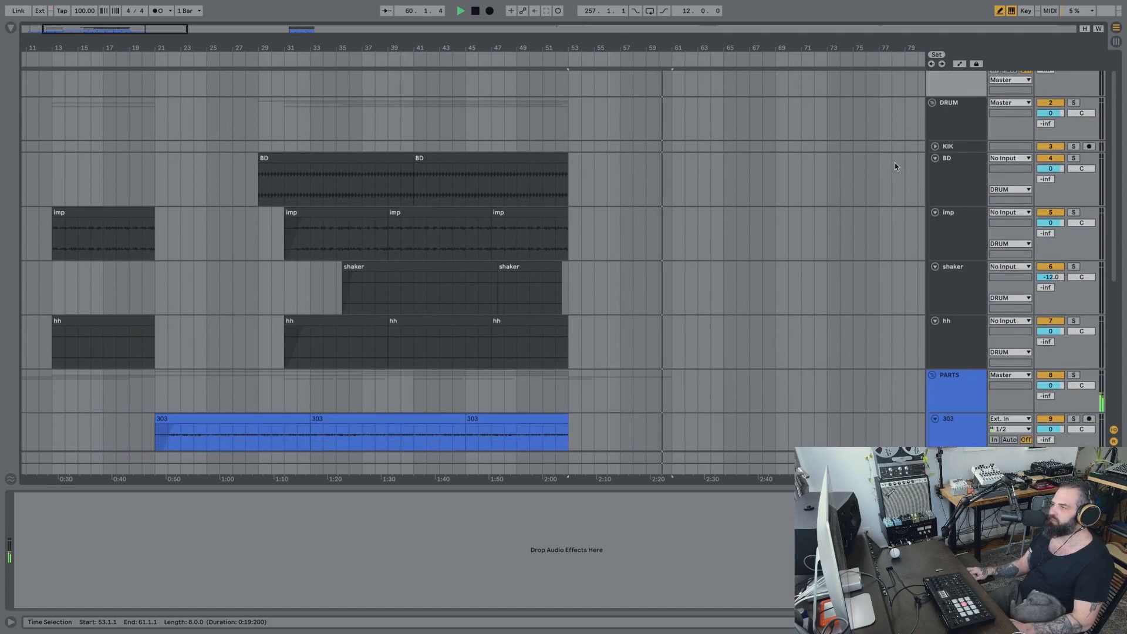
scroll(893, 159, "right", 5)
scroll(892, 156, "right", 3)
key("space")
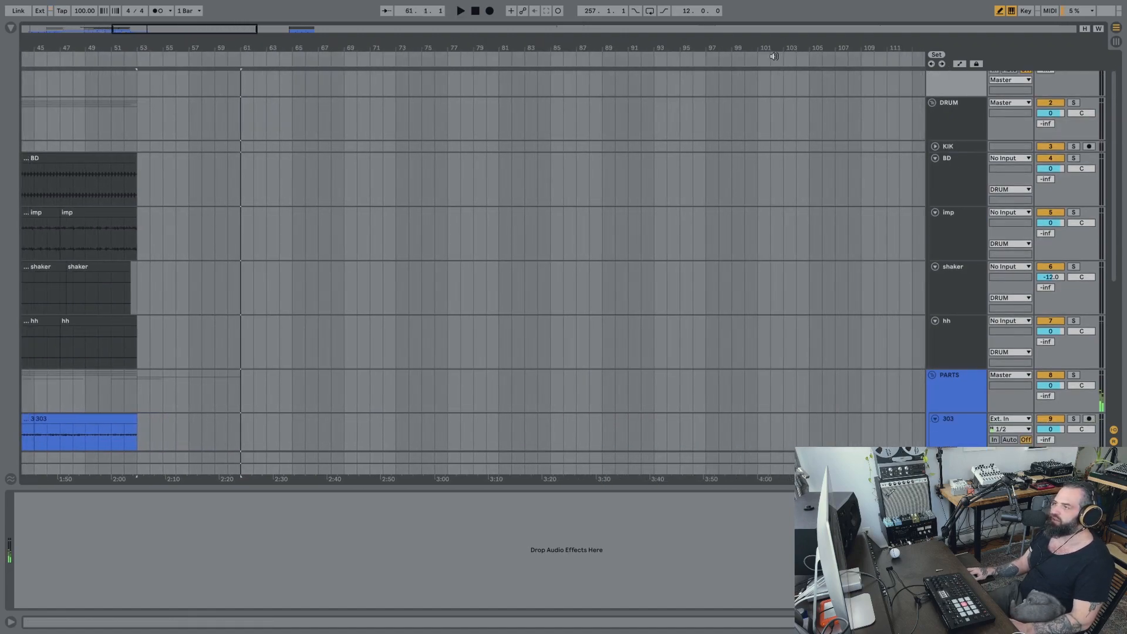
left_click_drag(764, 48, 1, 212)
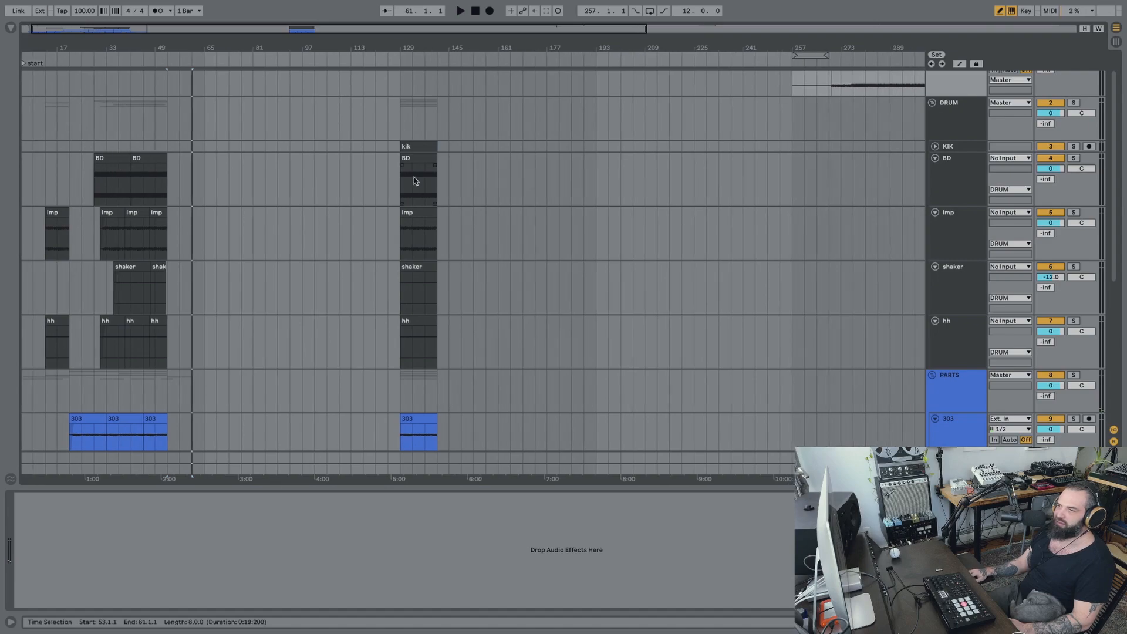
left_click_drag(402, 191, 403, 354)
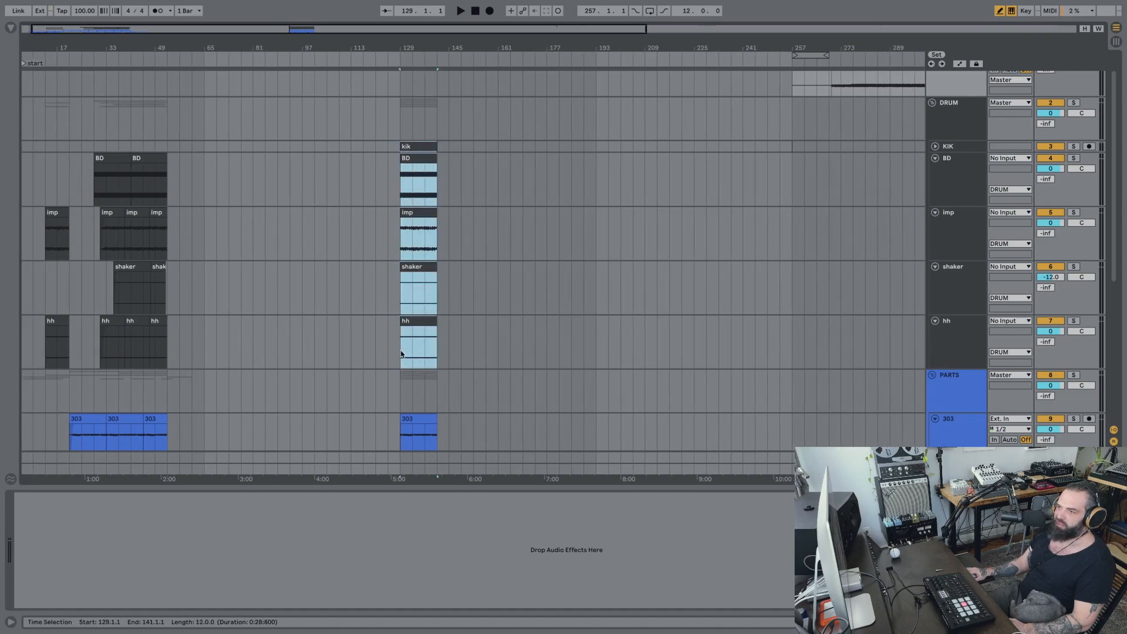
scroll(174, 305, "left", 1)
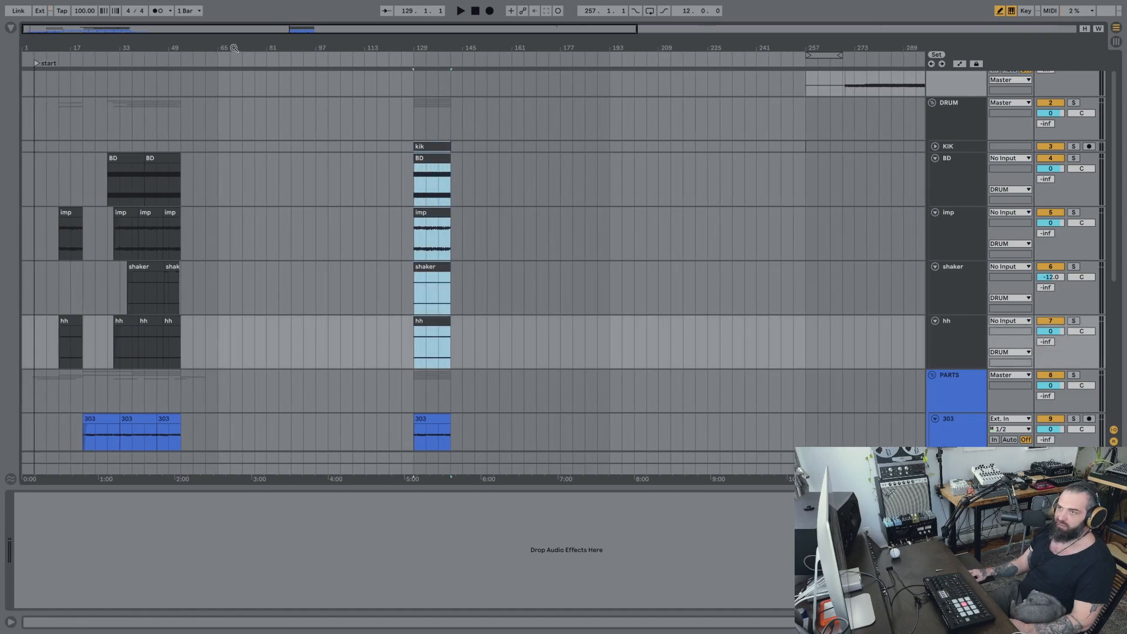
Paste the copied drum clips at bar 61 starting on the BD track, and play from there.
left_click_drag(234, 48, 273, 158)
scroll(274, 161, "left", 10)
scroll(249, 188, "down", 9)
scroll(251, 185, "up", 4)
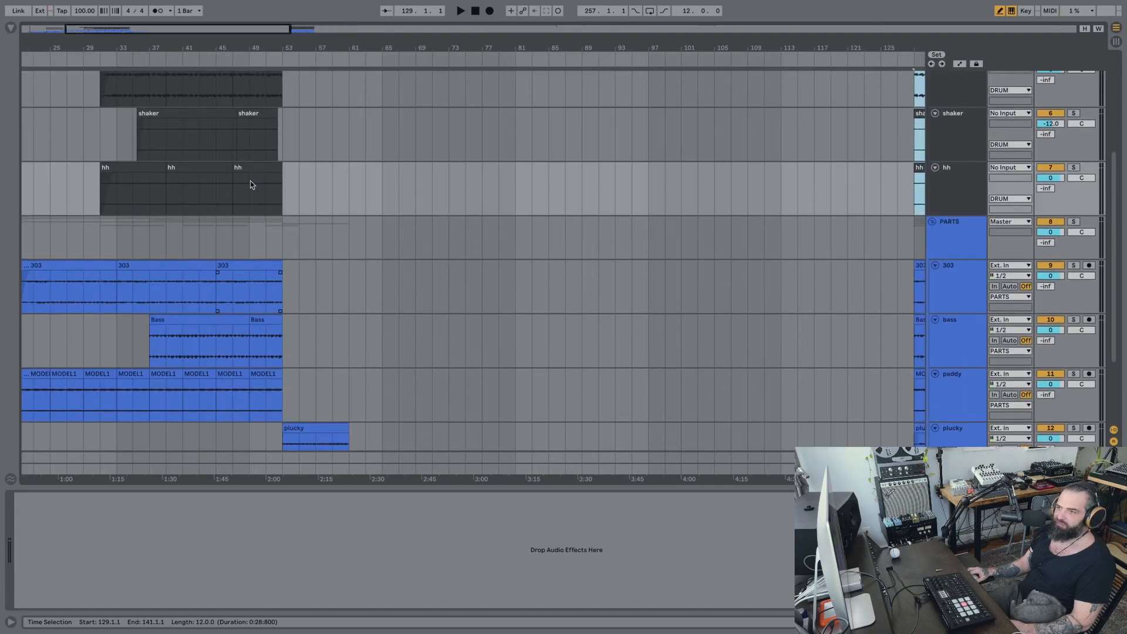
scroll(251, 185, "up", 5)
left_click(344, 164)
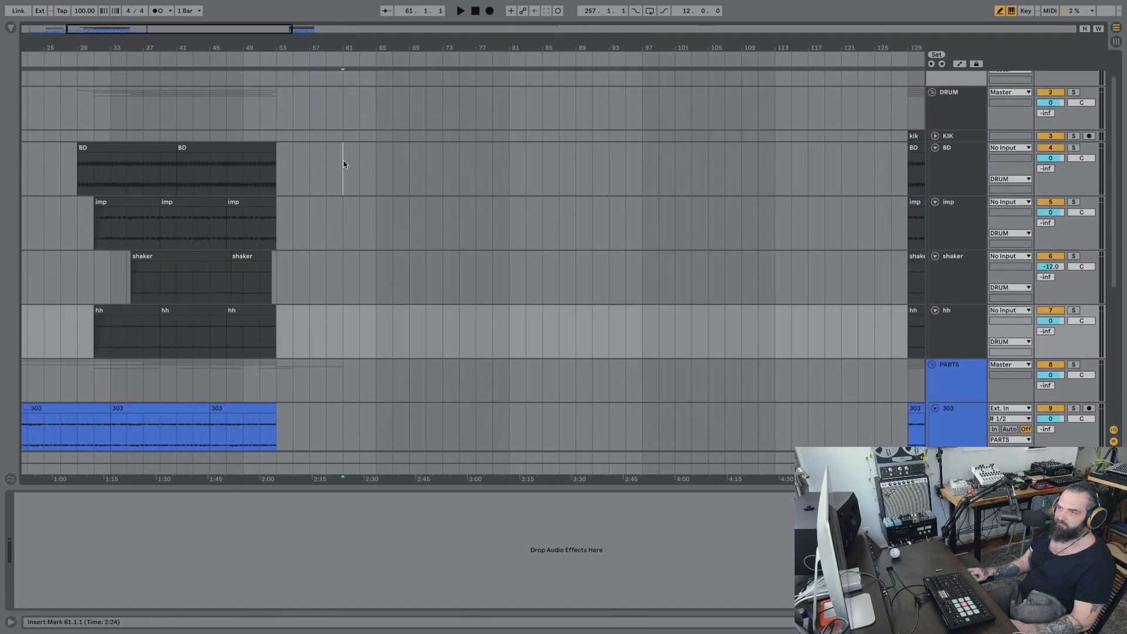
key("ctrl+v")
key("space")
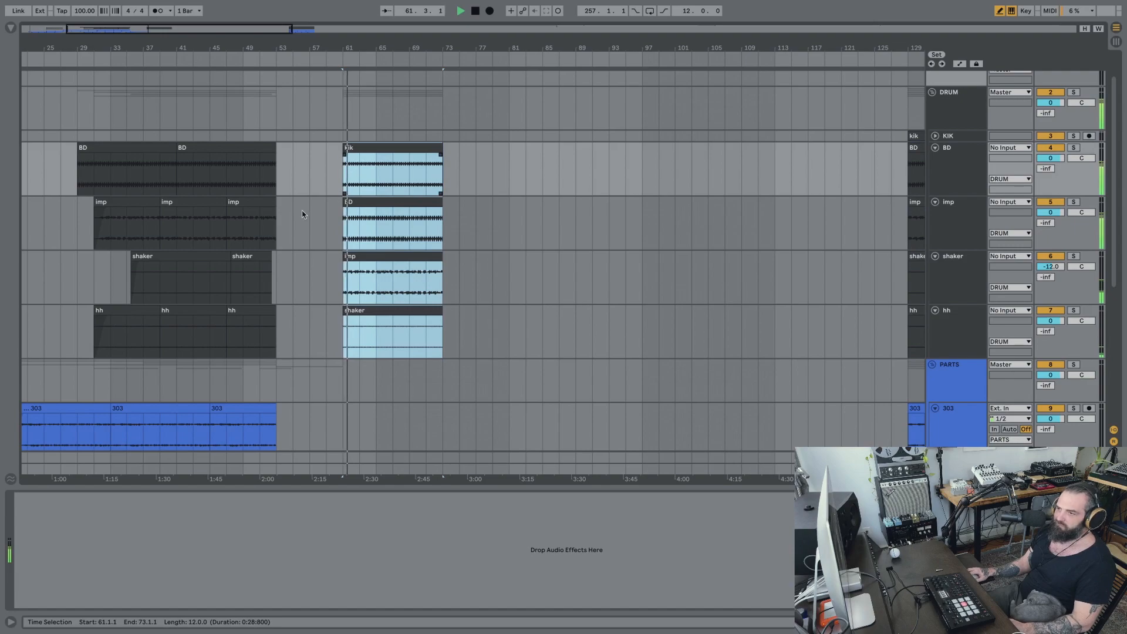
Stop playback and copy the 303, bass and paddy material of bars 37 to 53 to bar 61.
scroll(303, 212, "down", 5)
key("space")
left_click_drag(273, 254, 143, 358)
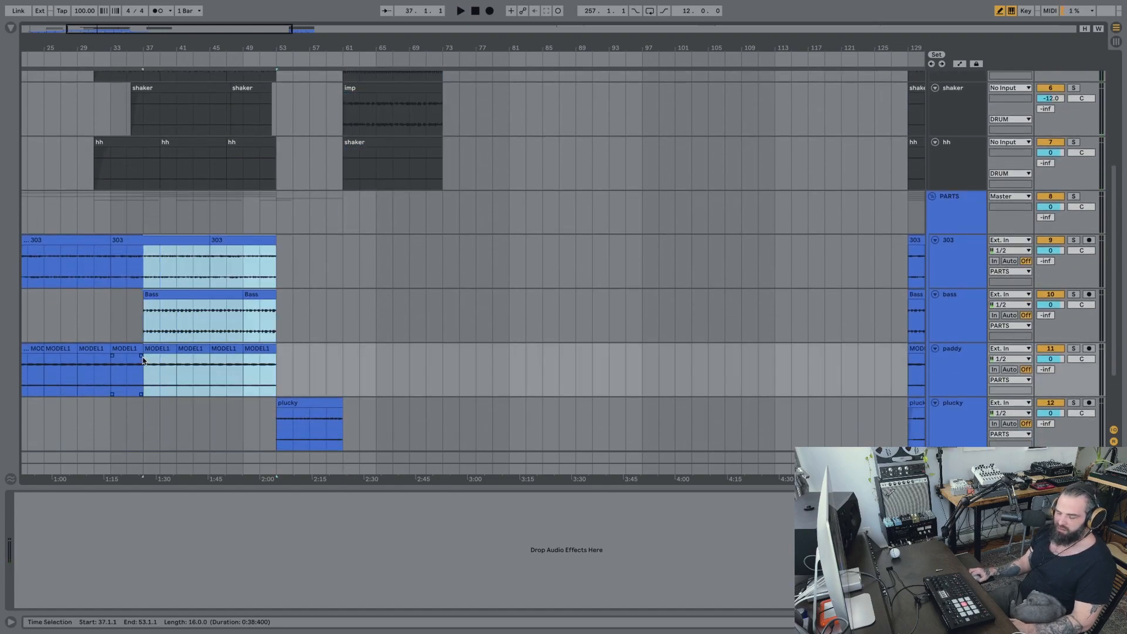
left_click(344, 252)
key("ctrl+v")
scroll(344, 275, "down", 3)
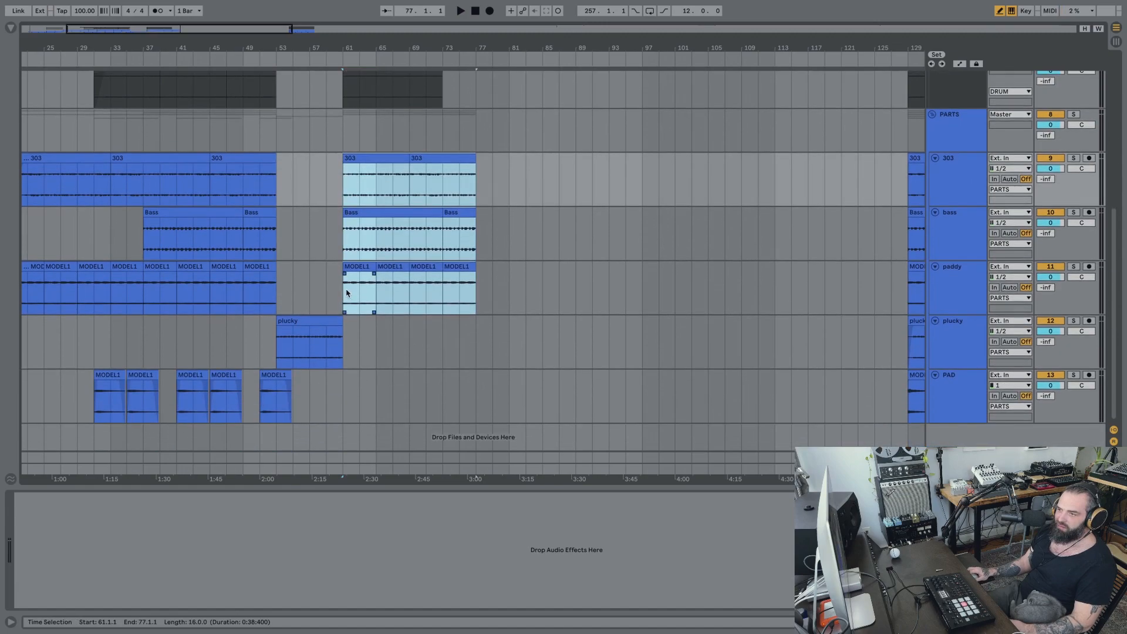
Copy the PAD clip from bar 51 to bar 61 and play from bar 57.
left_click(280, 388)
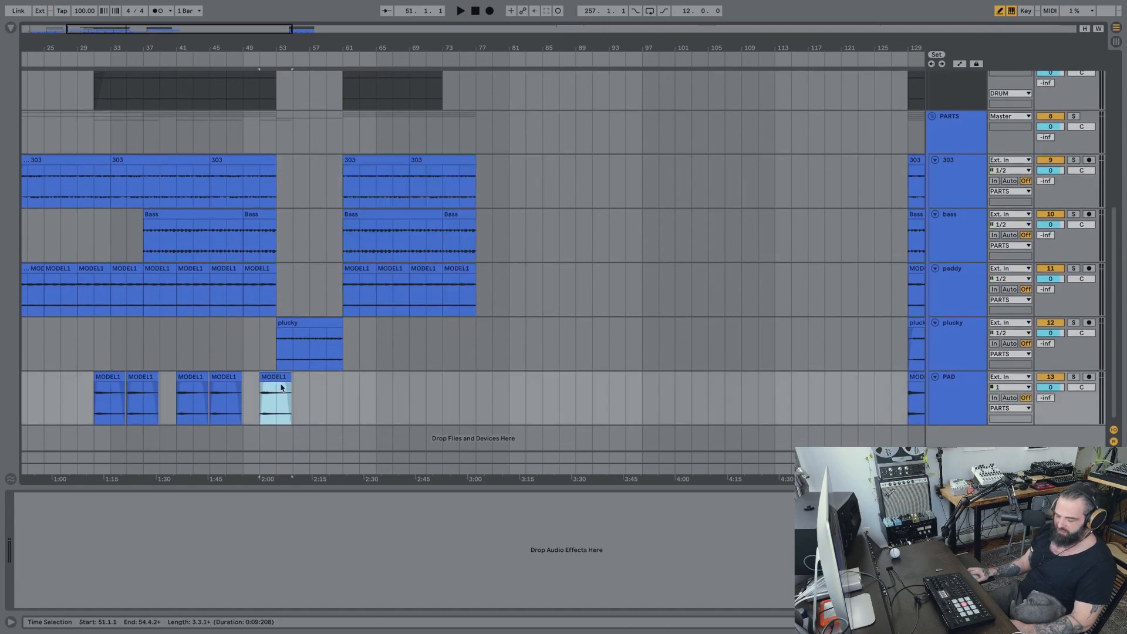
left_click(343, 402)
key("ctrl+v")
left_click(317, 151)
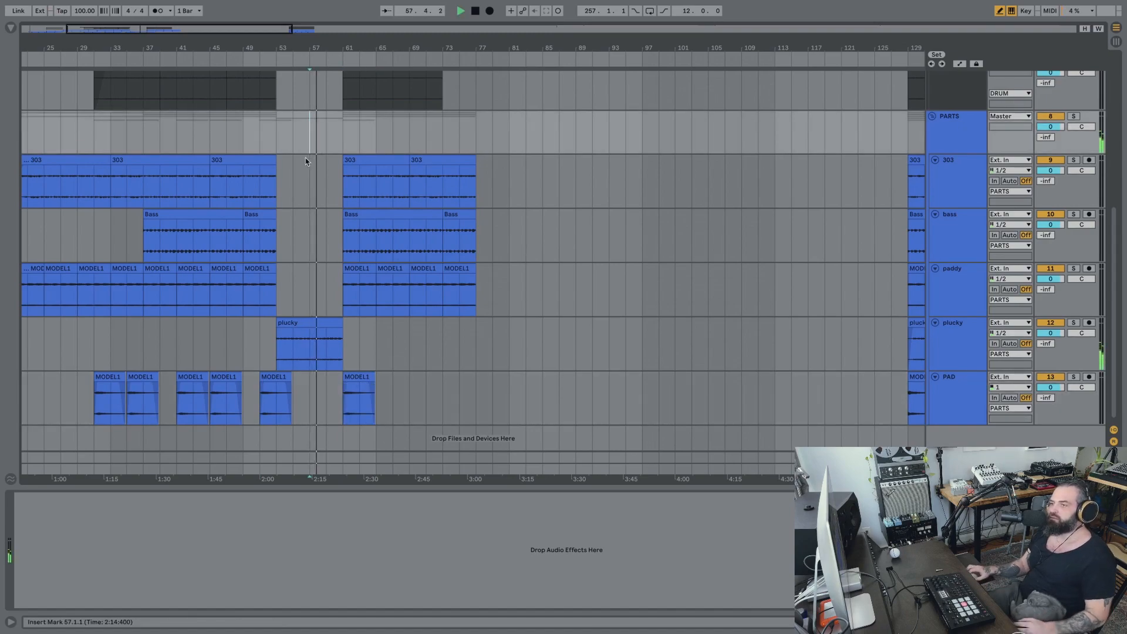
key("space")
Move the 14-bar block of drum, part and PAD clips starting at bar 61 to bar 69.
left_click(352, 379)
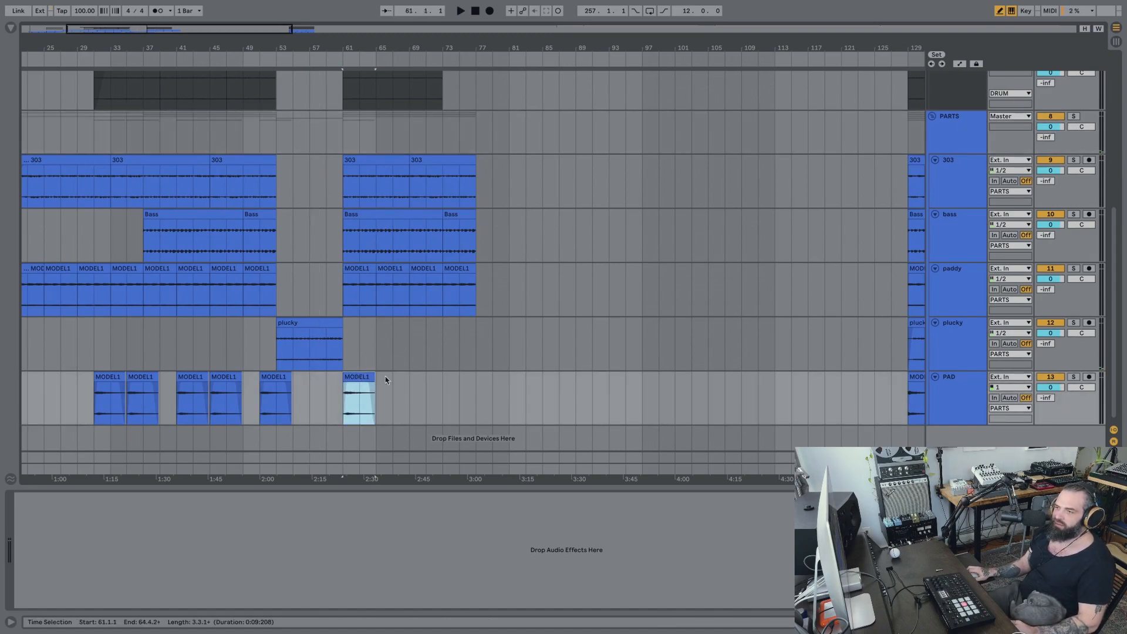
left_click(344, 402)
left_click_drag(349, 424, 460, 115)
left_click_drag(377, 114, 438, 124)
scroll(376, 214, "down", 4)
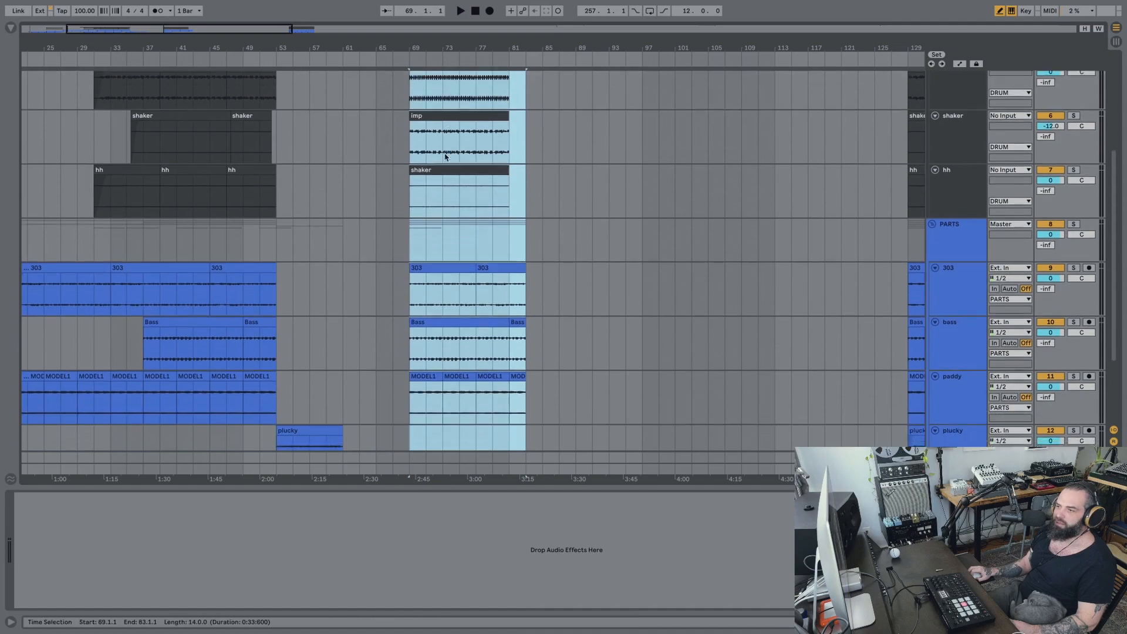
Try duplicating the plucky clip from bar 53 to bar 61 and listen from bar 53.
left_click(337, 410)
left_click(330, 419)
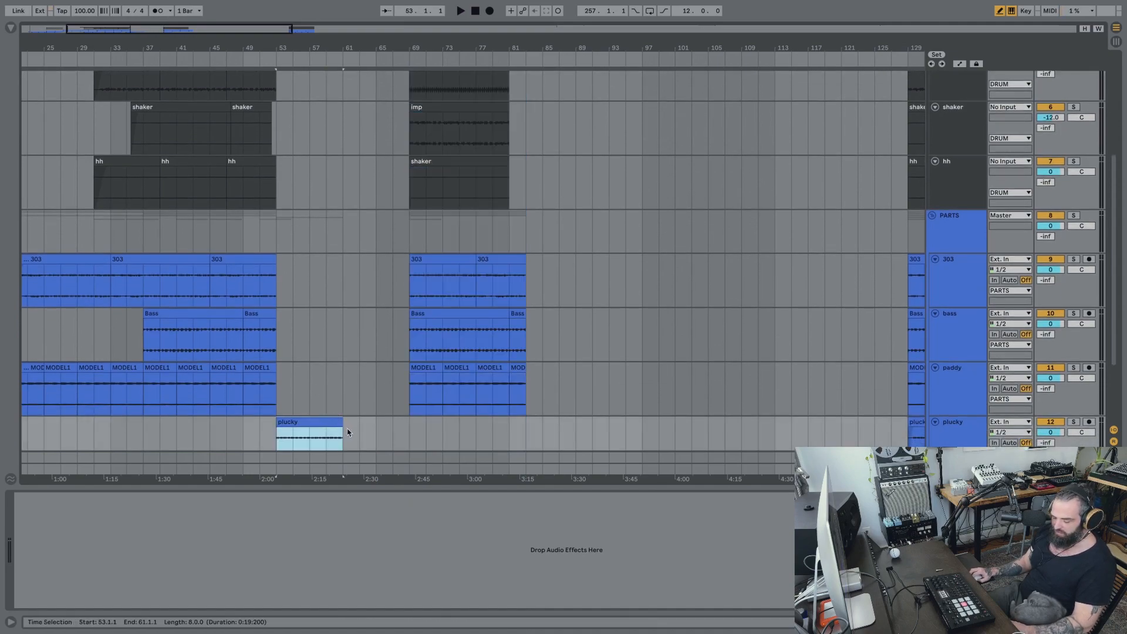
key("ctrl+d")
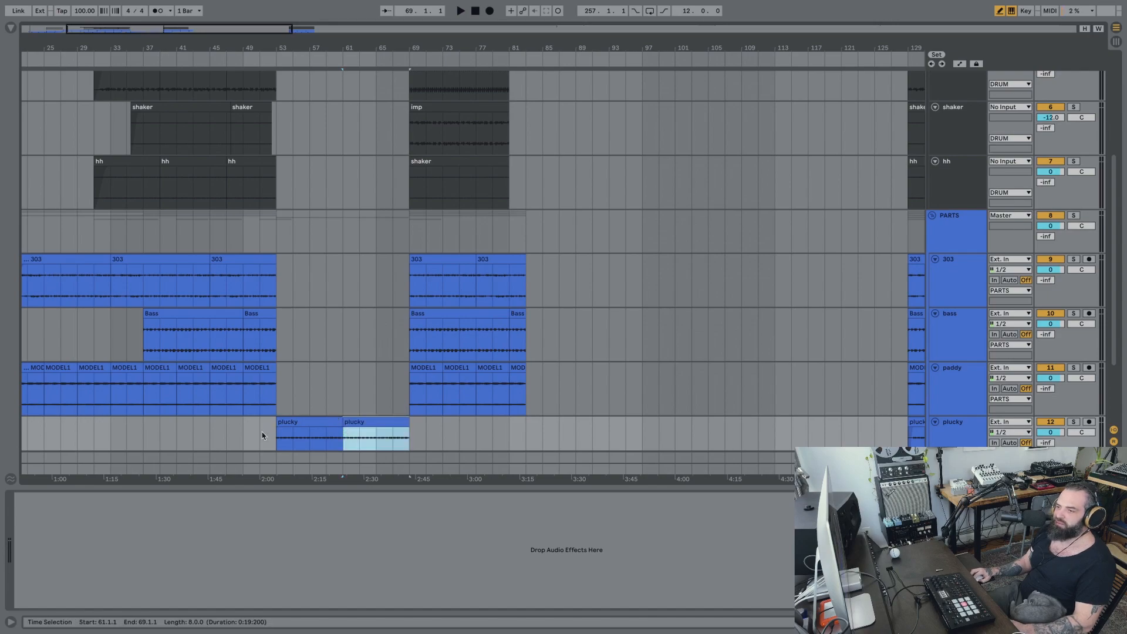
left_click(276, 431)
left_click_drag(302, 44, 301, 17)
scroll(284, 170, "down", 4)
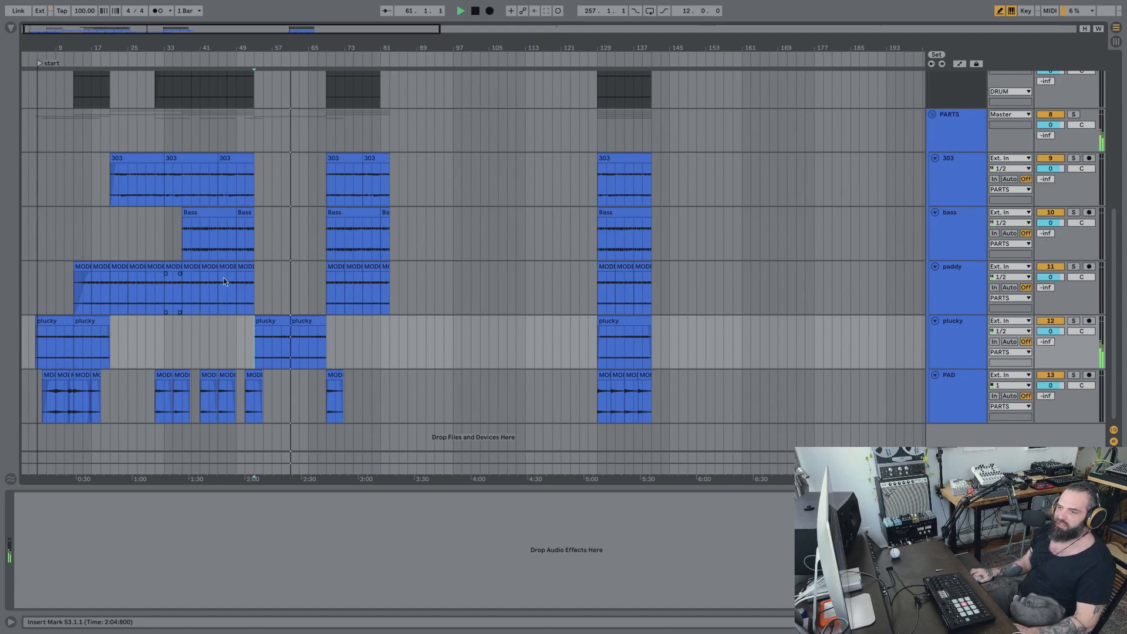
Delete the duplicated plucky clip, then try extending the first one to end at bar 68 and listen to it.
left_click_drag(293, 53, 299, 153)
left_click(322, 323)
key("Delete")
key("space")
left_click_drag(282, 327, 367, 328)
left_click(254, 355)
key("space")
left_click_drag(249, 33, 307, 245)
left_click(160, 318)
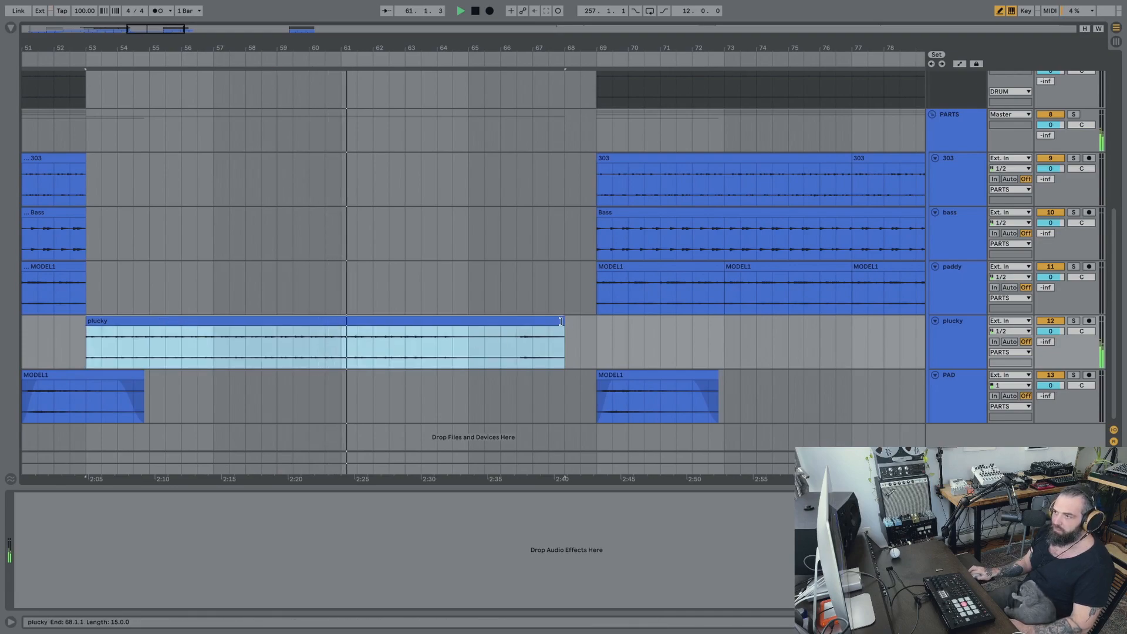
Try ending the plucky clip at 61.3 with a copy pasted directly after it, and listen from 60.3.
left_click_drag(561, 321, 357, 323)
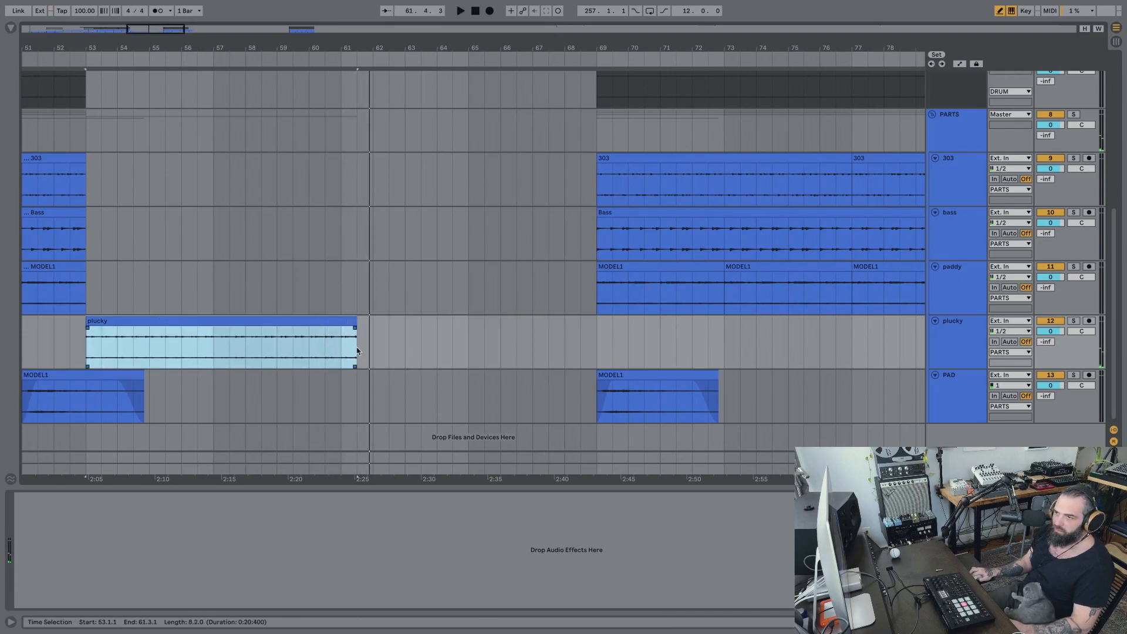
left_click(358, 351)
key("super+v")
left_click(331, 347)
key("space")
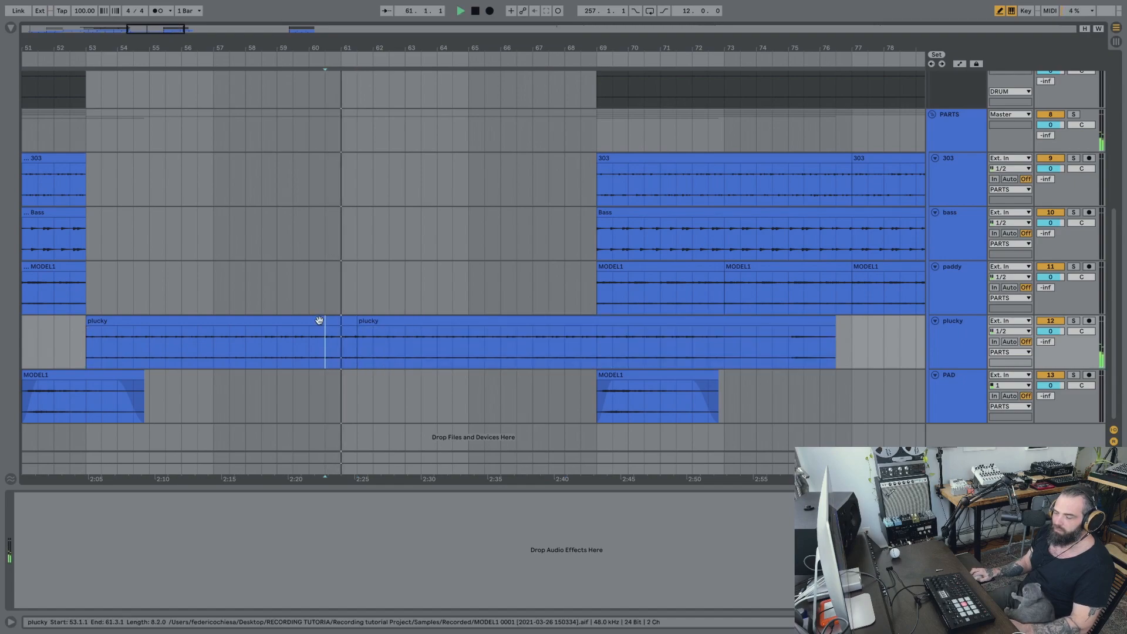
Delete the pasted plucky copy, extend the first plucky clip to end at 64.3, and listen from bar 61.
left_click(380, 323)
key("Delete")
left_click_drag(356, 322, 452, 324)
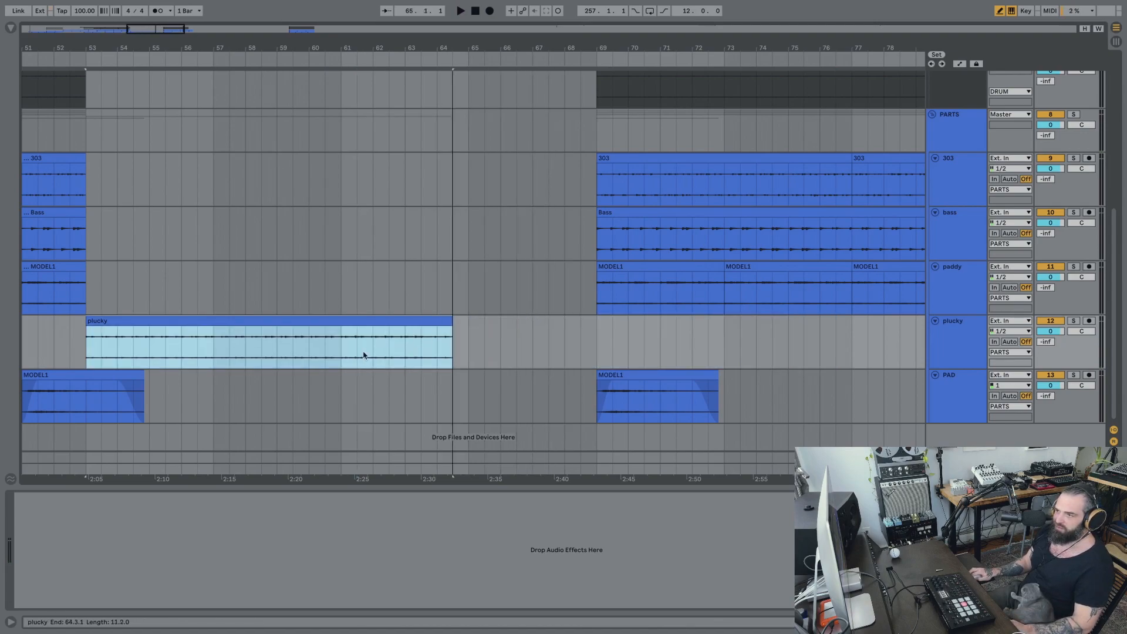
left_click(345, 363)
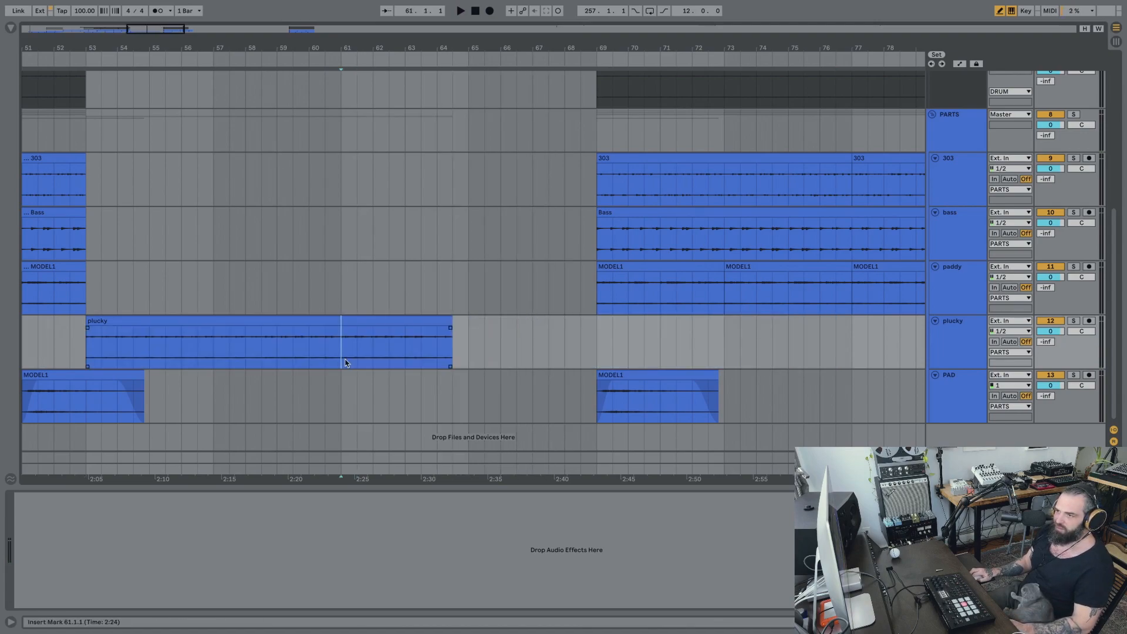
Copy the PAD clip from bar 51 to bar 64 during playback.
scroll(123, 361, "left", 3)
left_click(132, 376)
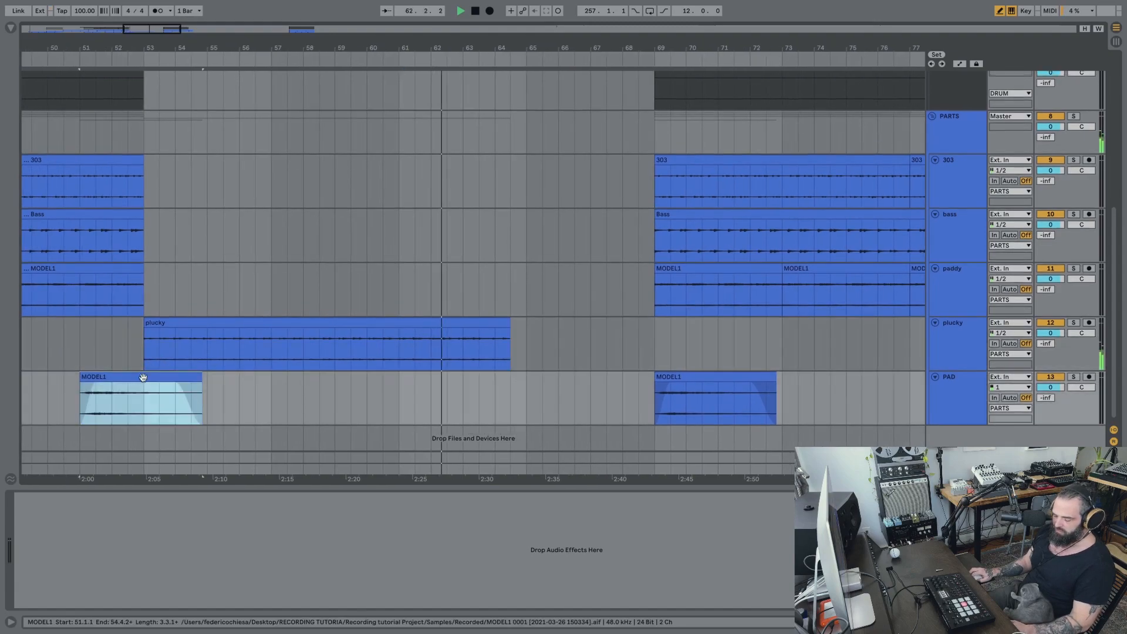
left_click(496, 403)
key("ctrl+v")
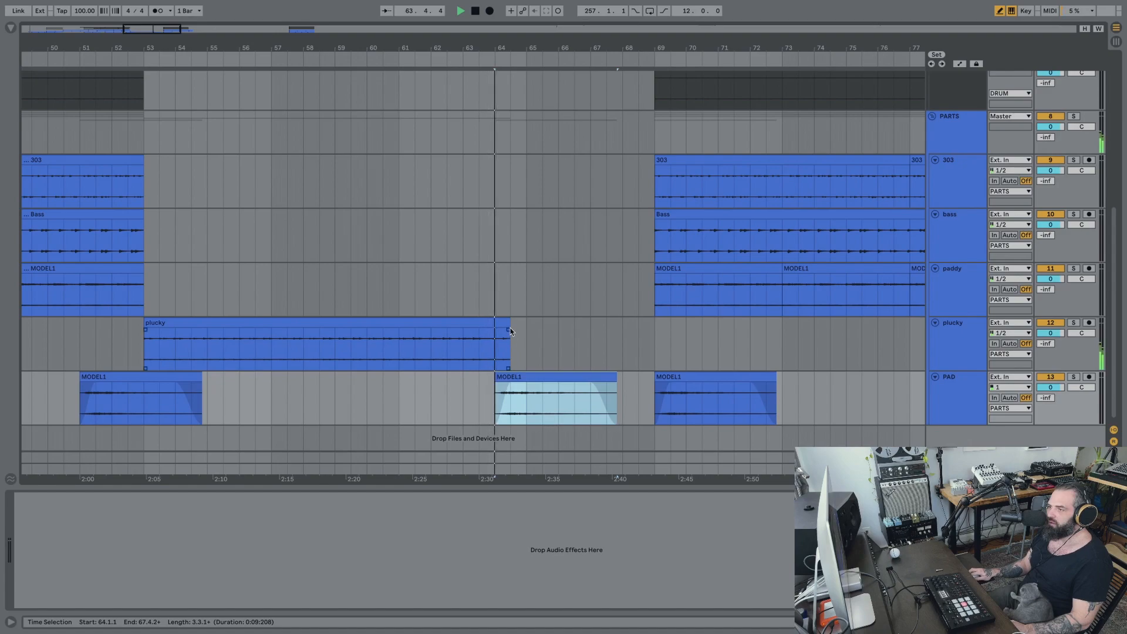
Add a very short fade-out to the plucky clip ending at 64.3, and move the new PAD clip to bar 63.
left_click_drag(508, 331, 507, 332)
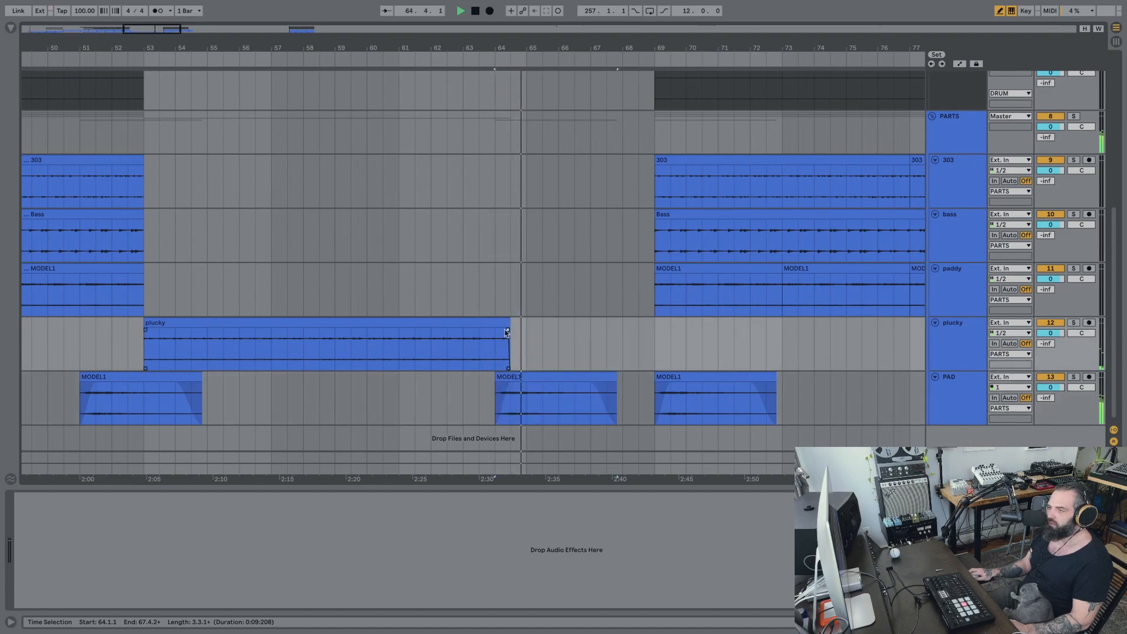
key("space")
left_click_drag(546, 379, 518, 377)
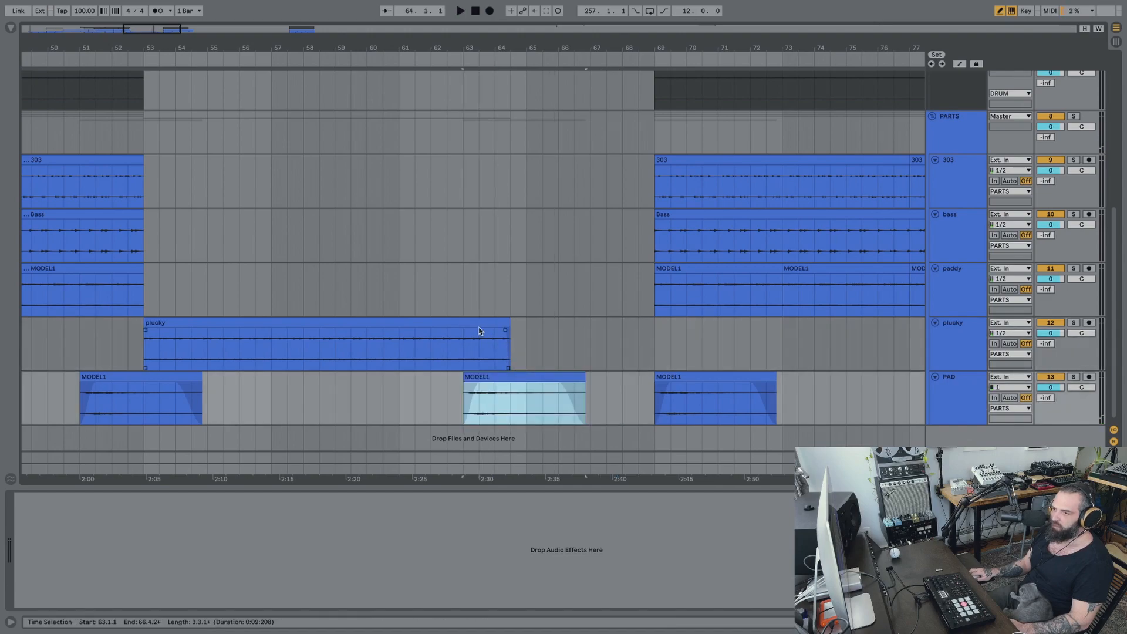
Duplicate the plucky clip to bar 65, trim the duplicate to end at bar 69, and listen from 63.3.
left_click(478, 323)
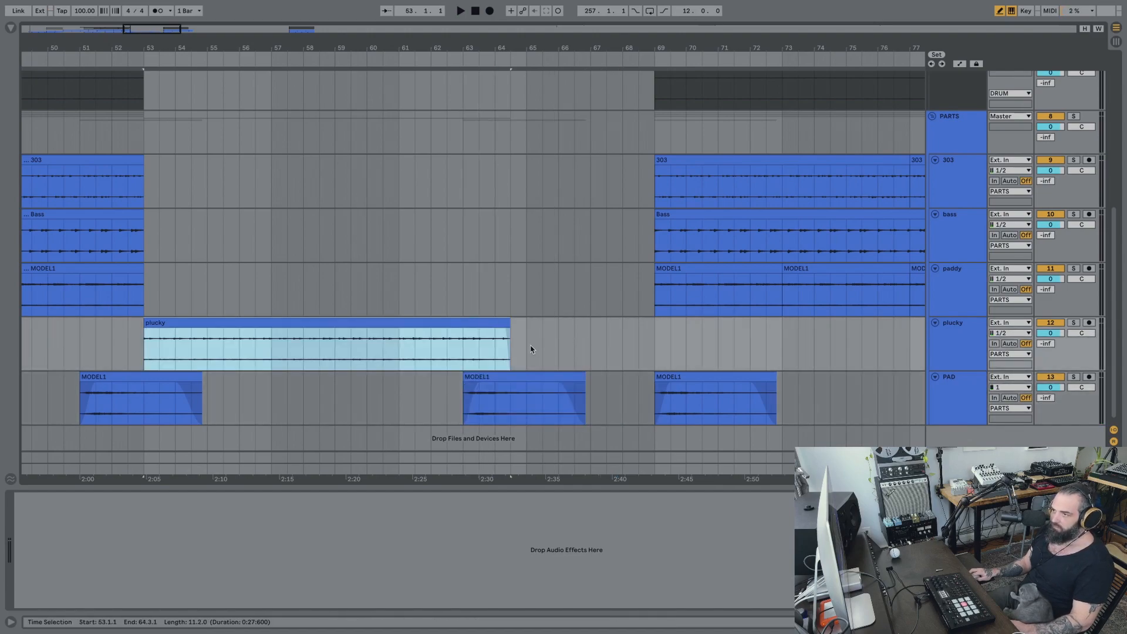
key("ctrl+d")
left_click(382, 349)
key("space")
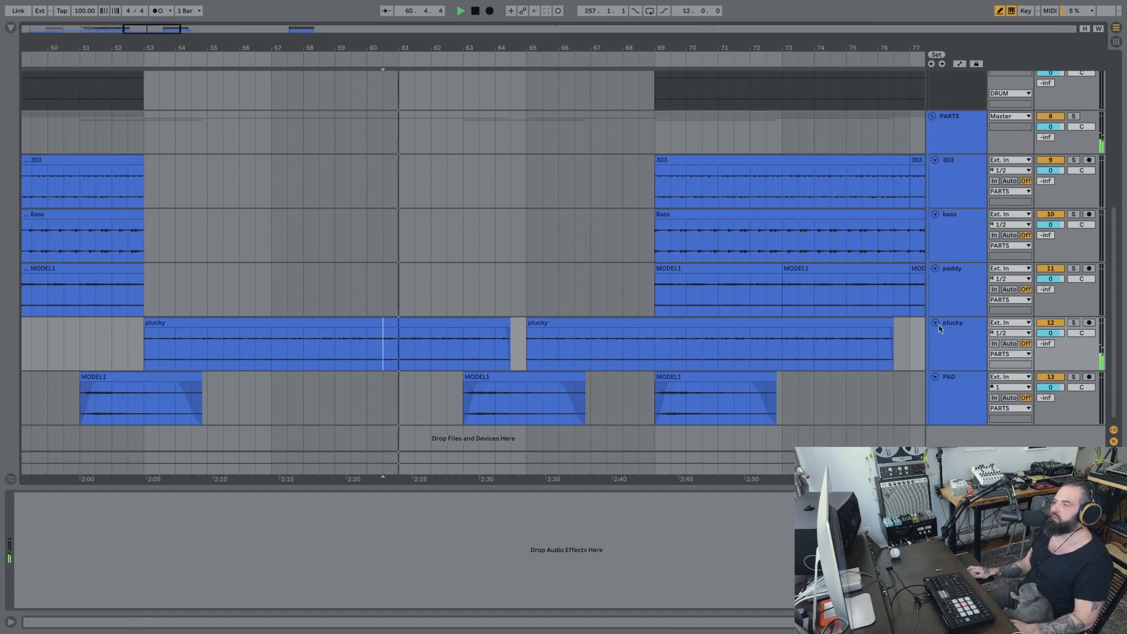
left_click_drag(887, 322, 655, 323)
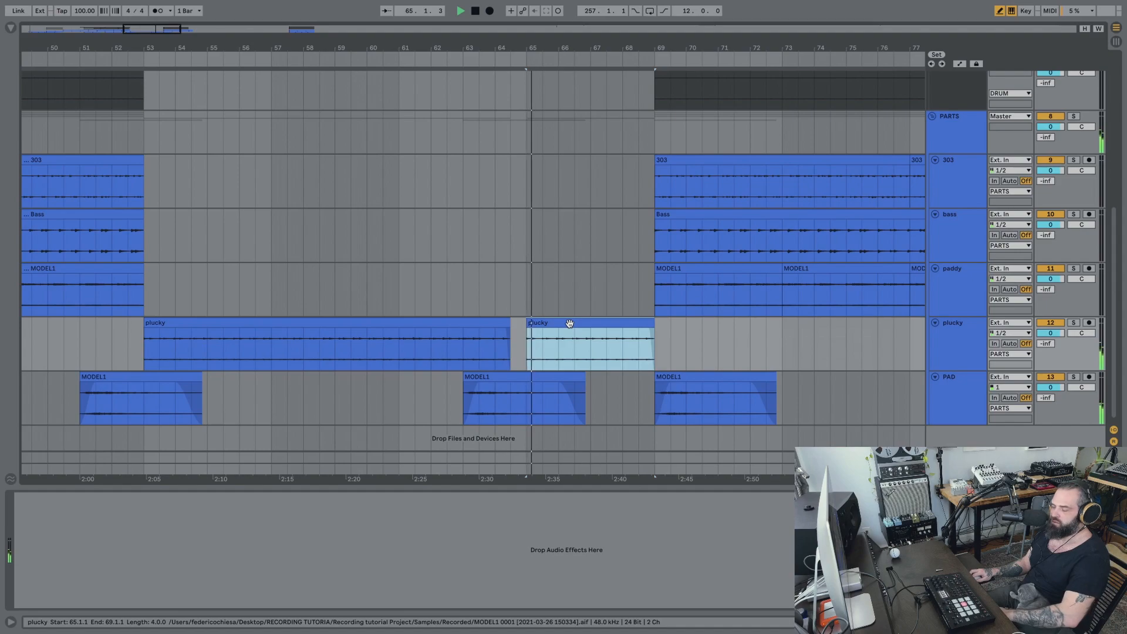
left_click(479, 346)
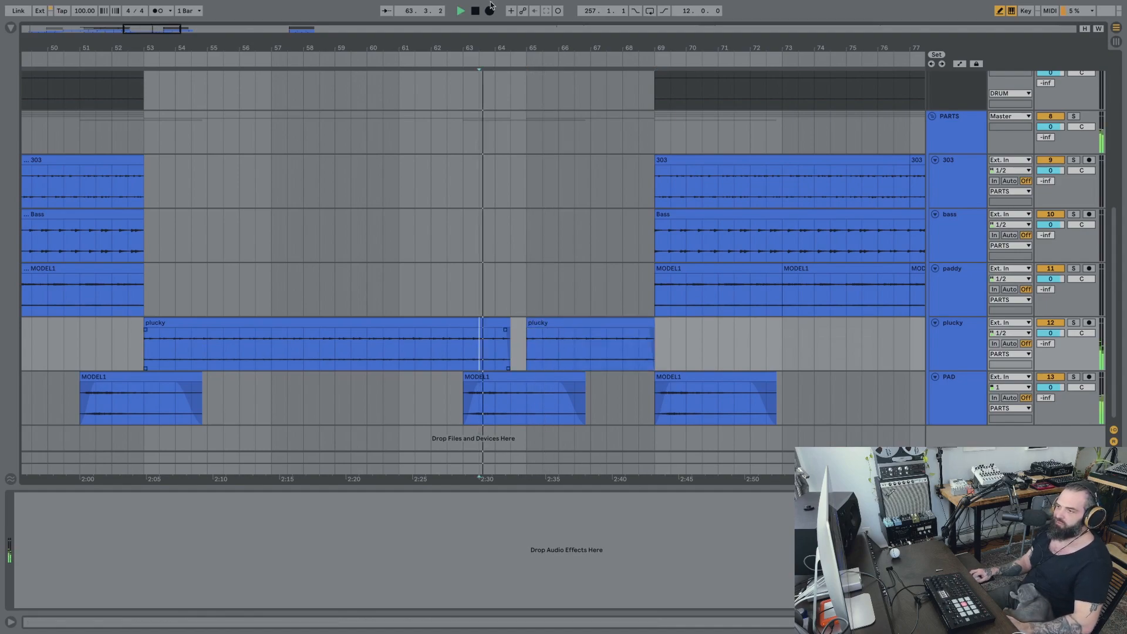
Move the second plucky clip to start at 64.2 and listen to the transition.
left_click_drag(494, 48, 600, 238)
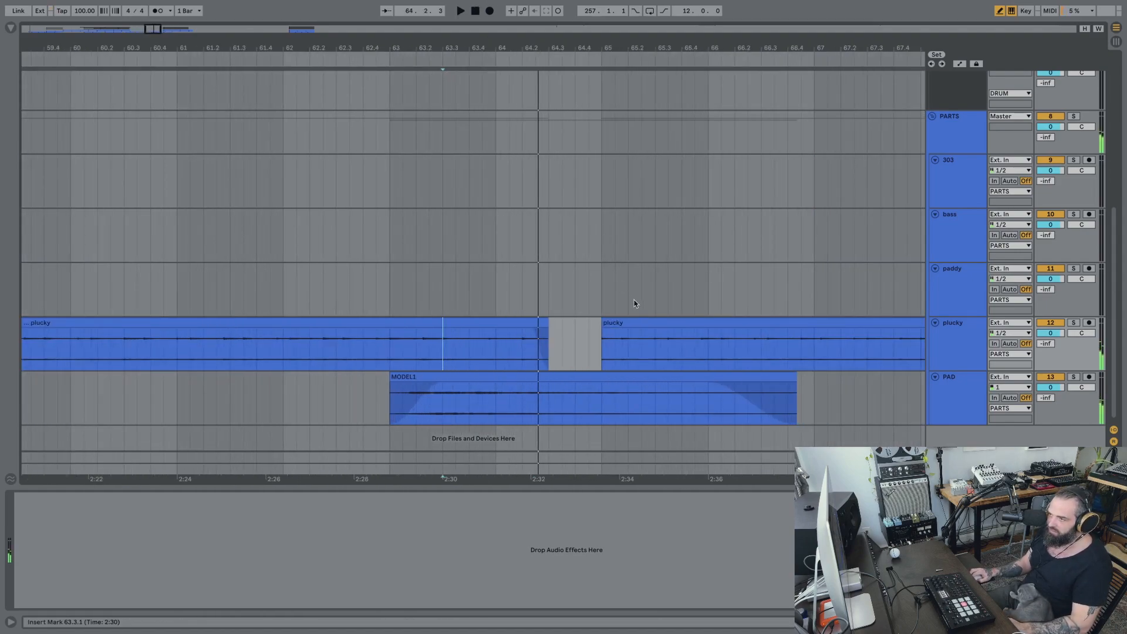
left_click_drag(653, 325, 574, 326)
left_click(459, 352)
left_click_drag(549, 49, 548, 13)
Extend the second plucky clip's end to 69.3 and crossfade its start with the end of the first plucky clip.
left_click_drag(744, 336, 808, 336)
left_click_drag(533, 331, 545, 329)
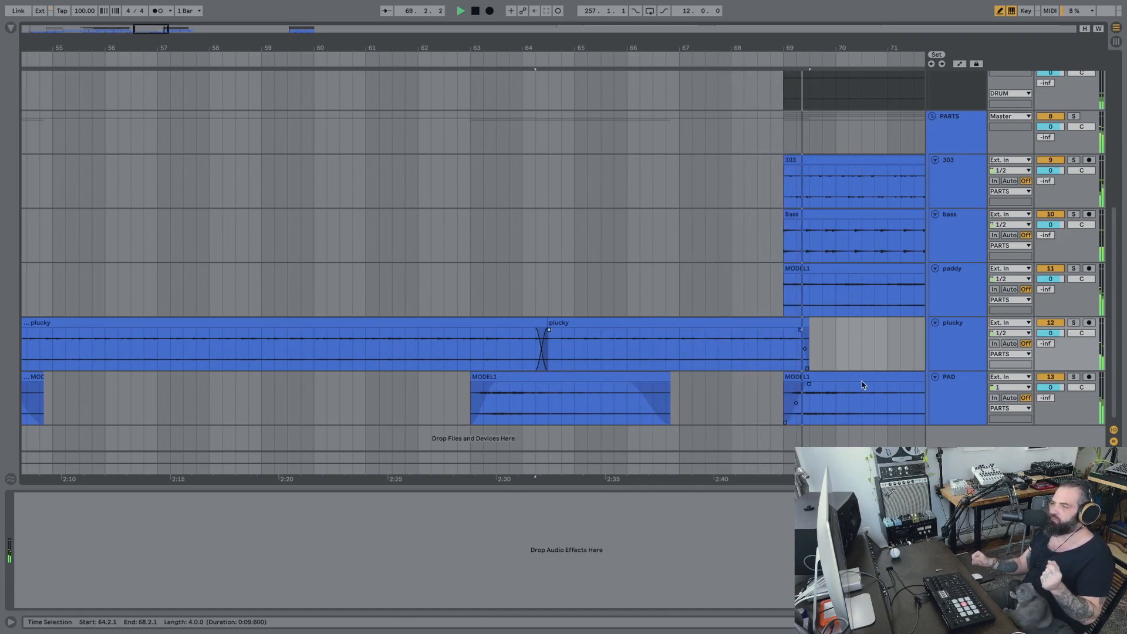
scroll(861, 381, "left", 2)
left_click_drag(658, 44, 678, 3)
left_click_drag(430, 45, 337, 30)
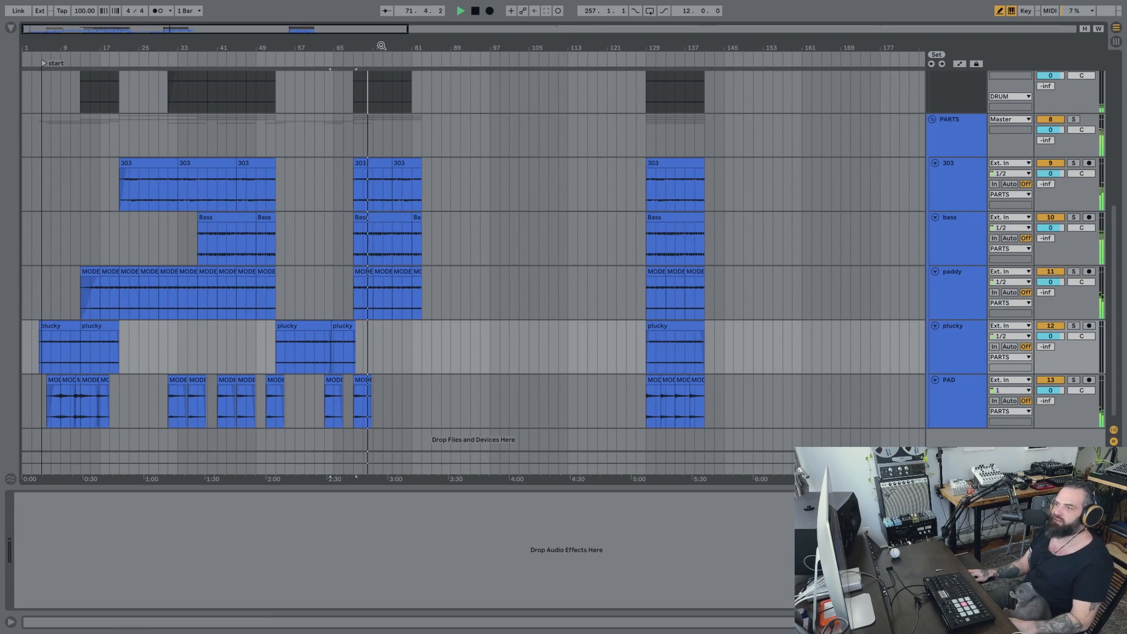
Trim the kik and BD clips that start at bar 69 so both end at bar 77.
left_click_drag(381, 46, 382, 82)
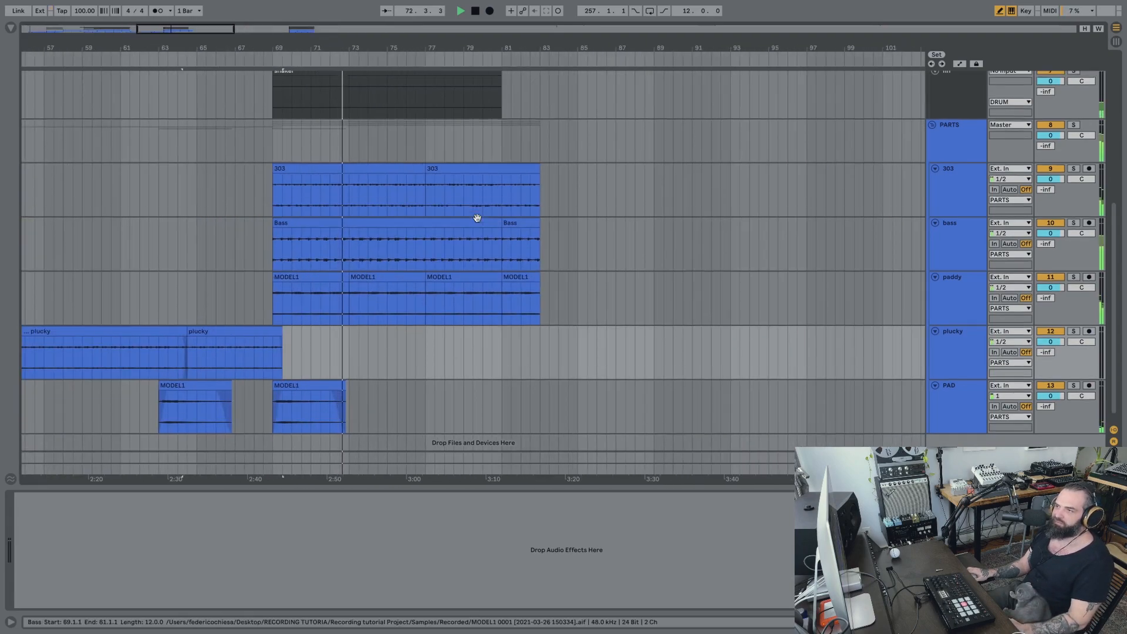
scroll(477, 219, "up", 5)
left_click_drag(498, 94, 577, 95)
left_click_drag(502, 150, 425, 153)
left_click_drag(575, 97, 422, 120)
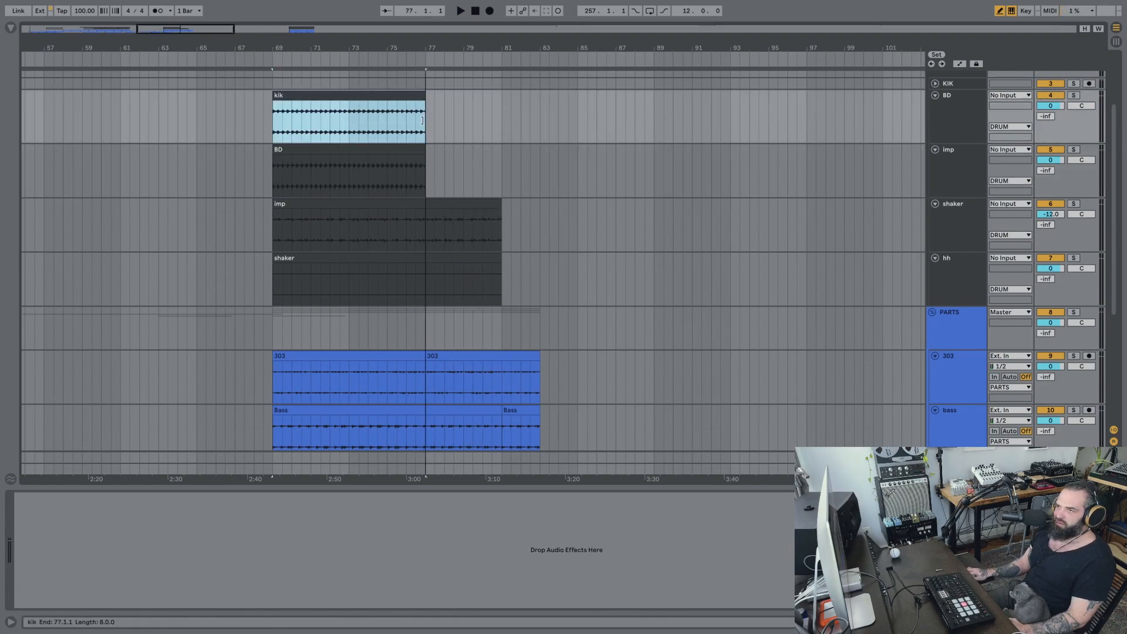
Trim the imp and shaker clips that start at bar 69 so both end at bar 77.
left_click(472, 223)
scroll(468, 340, "down", 4)
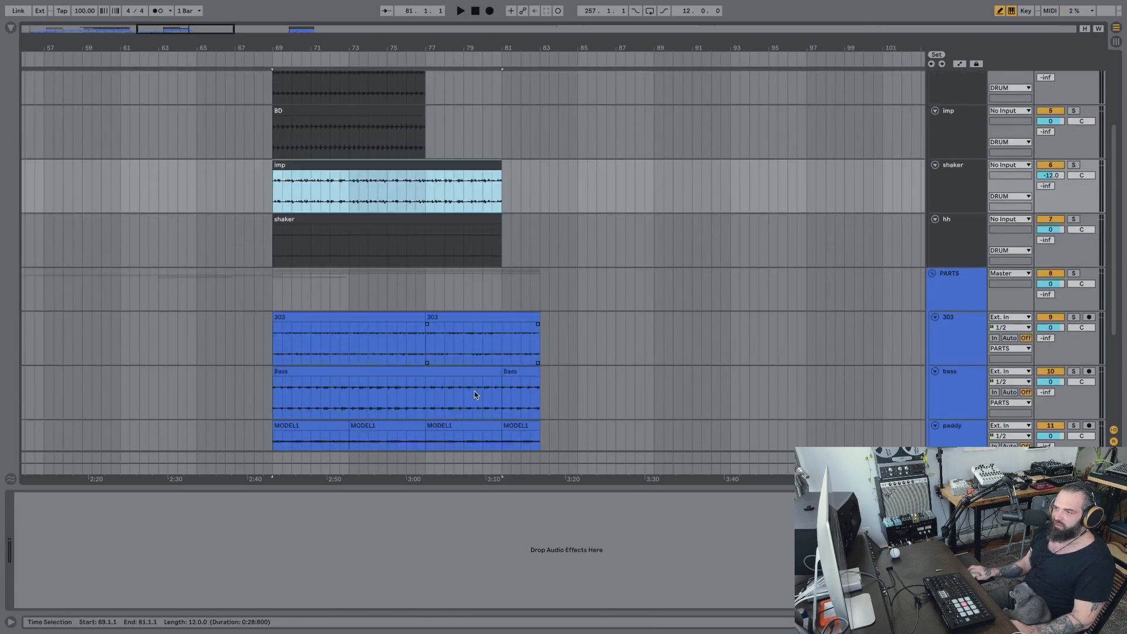
left_click(424, 158, "shift")
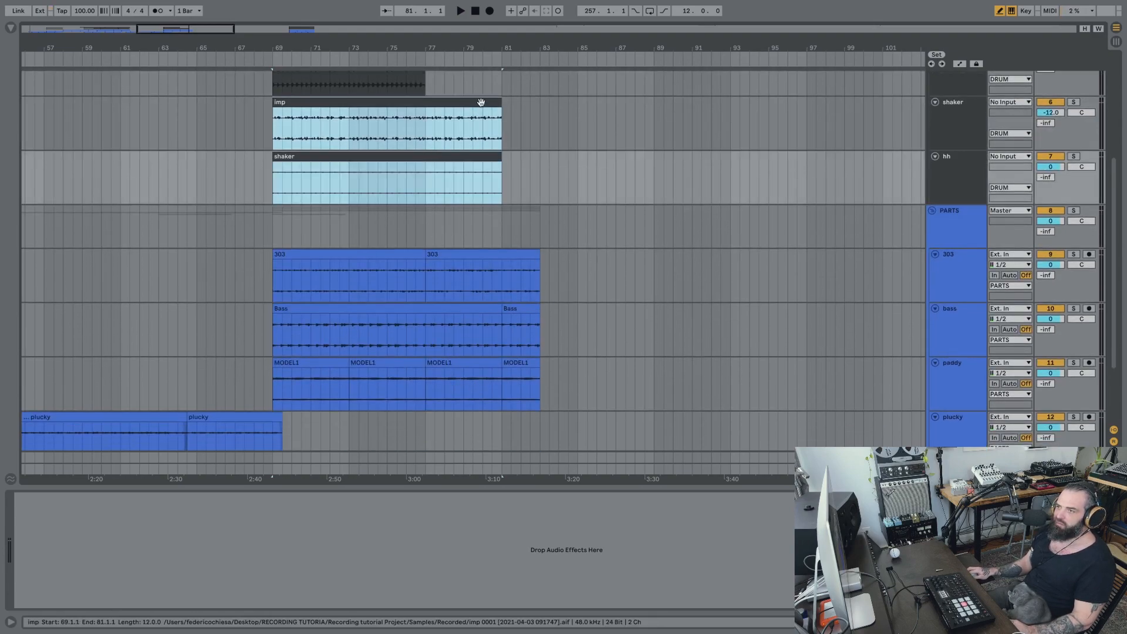
left_click_drag(494, 101, 425, 108)
Delete the 303, Bass and paddy material after bar 77 in the section that starts at bar 69.
left_click(509, 251)
key("Delete")
left_click_drag(564, 280, 429, 422)
Repeat the drum and parts clips from bars 69 to 77 three times, filling the section up to bar 101.
left_click_drag(432, 380, 275, 130)
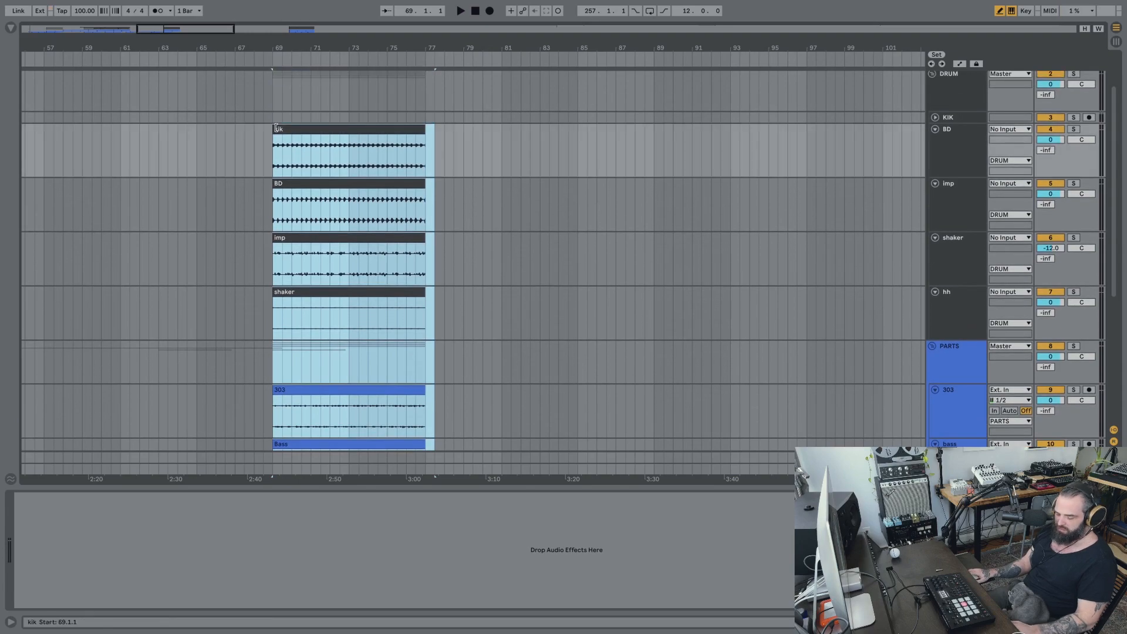
key("super+d")
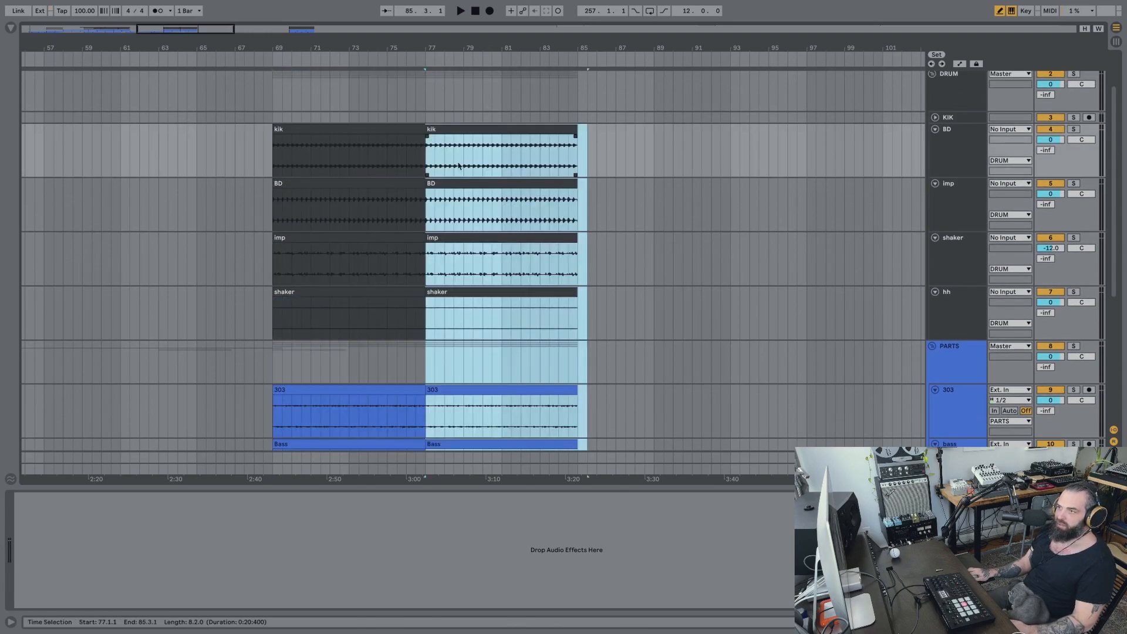
left_click(578, 139)
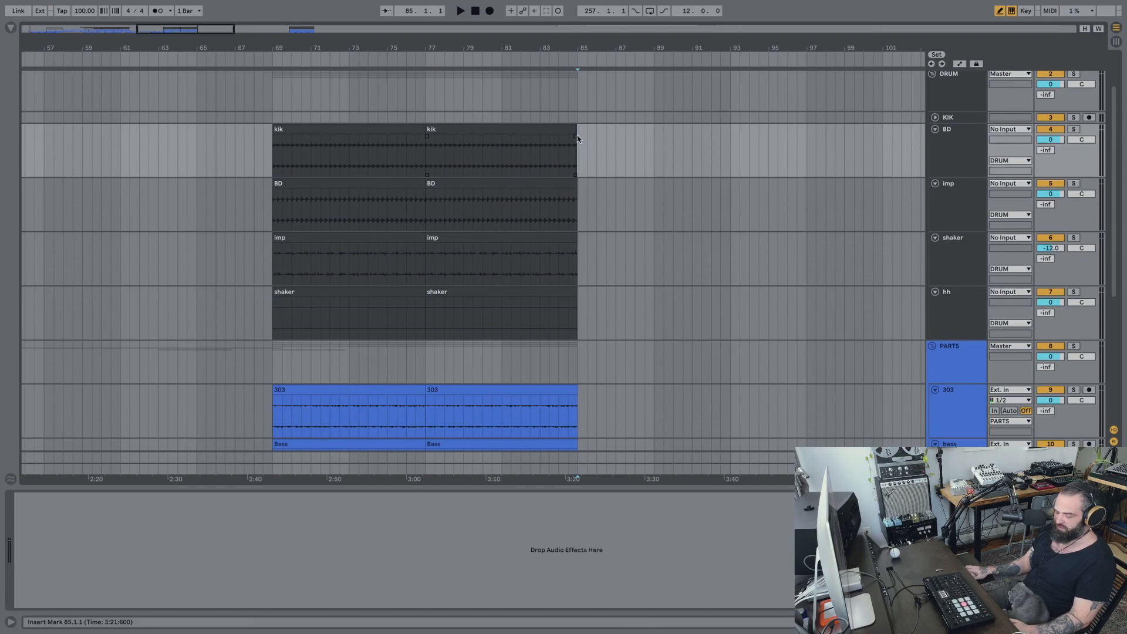
key("super+d")
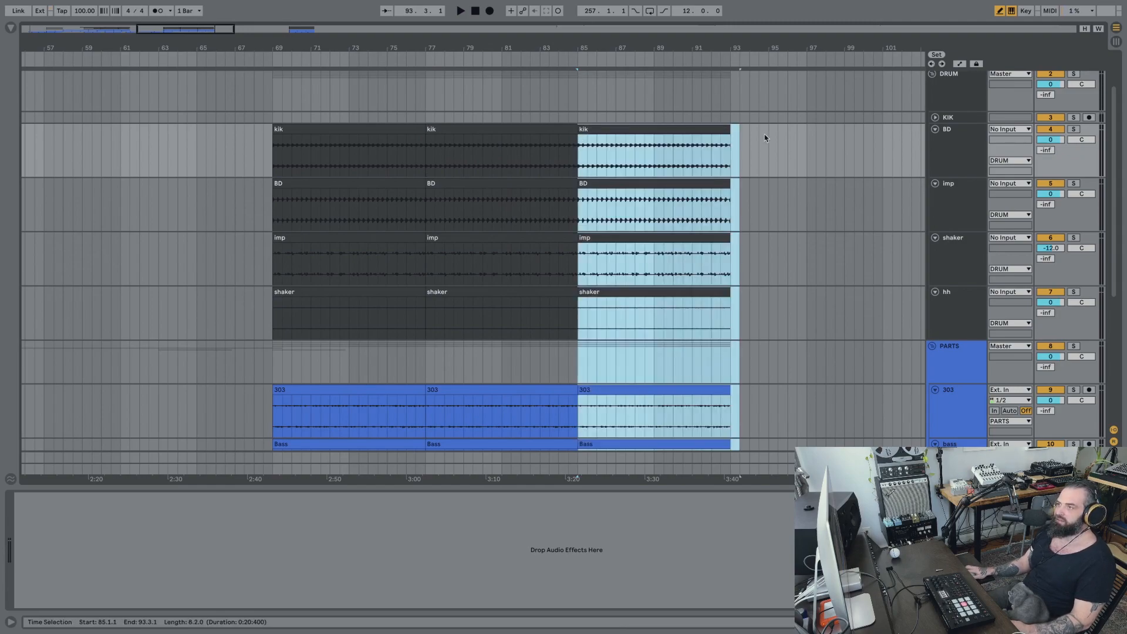
left_click(732, 145)
key("super+v")
left_click_drag(454, 48, 455, 8)
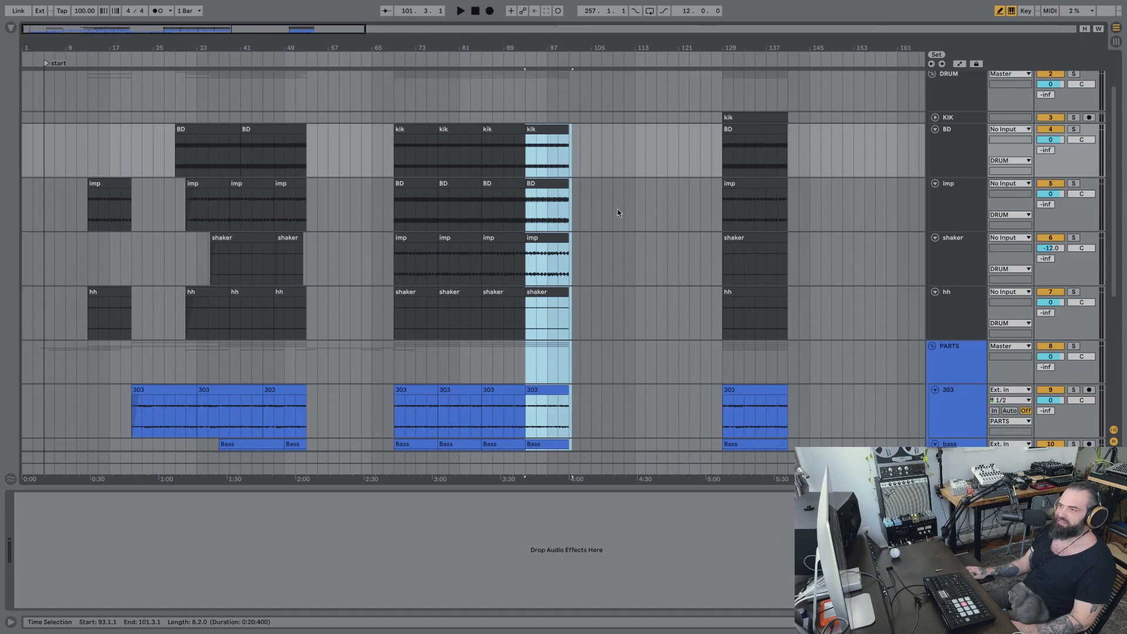
Listen to the end of the extended section from bar 99.
left_click(572, 151)
left_click(558, 309)
key("space")
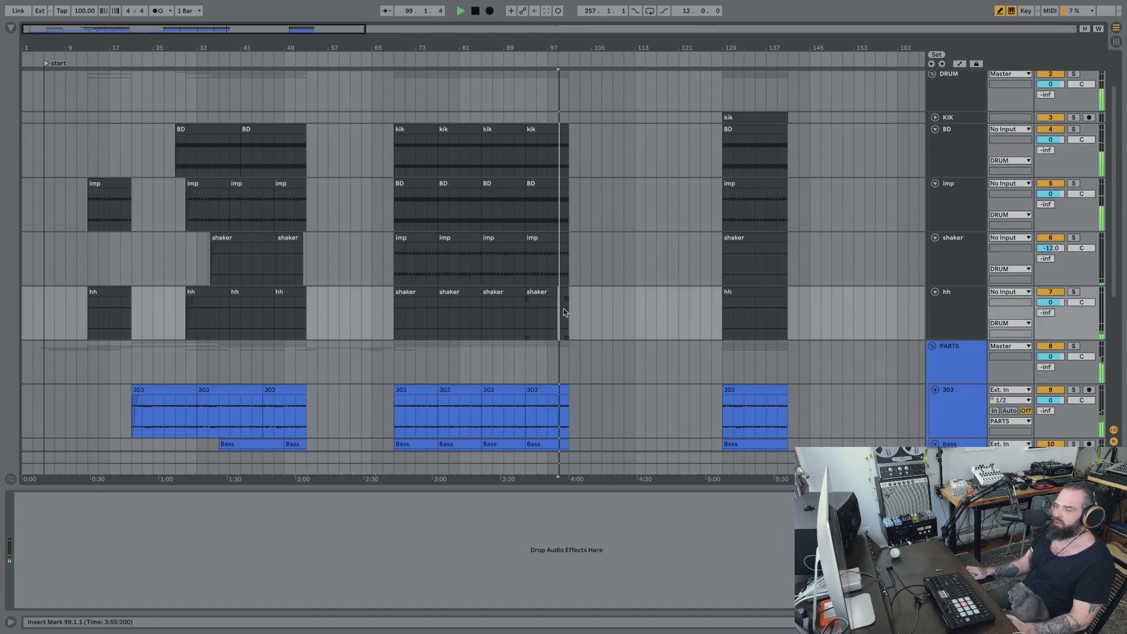
scroll(561, 309, "down", 5)
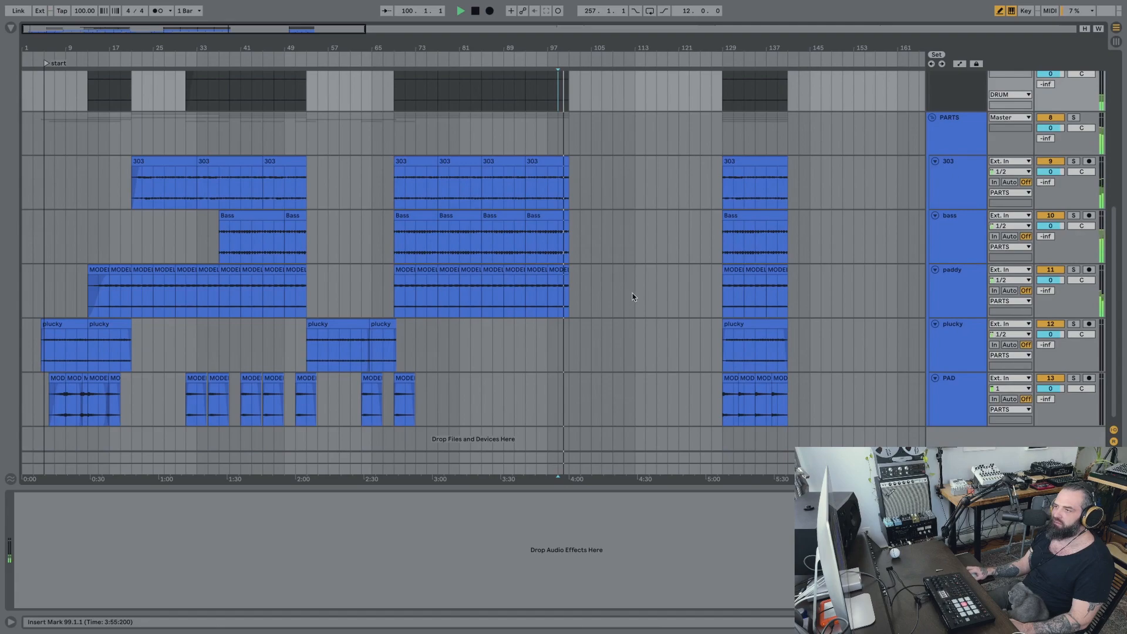
scroll(630, 294, "up", 1)
scroll(704, 294, "up", 1)
scroll(756, 294, "up", 1)
left_click(728, 294)
key("space")
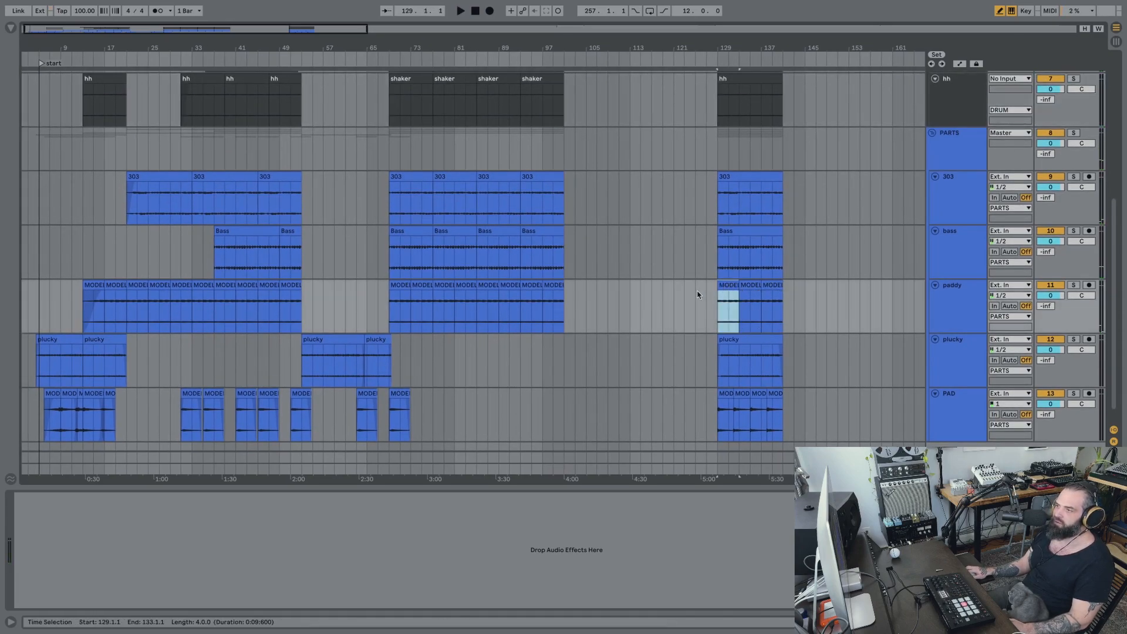
Duplicate the last paddy clip to bar 101 so the part runs to bar 105, and listen from bar 97.
left_click(548, 297)
key("ctrl+d")
key("space")
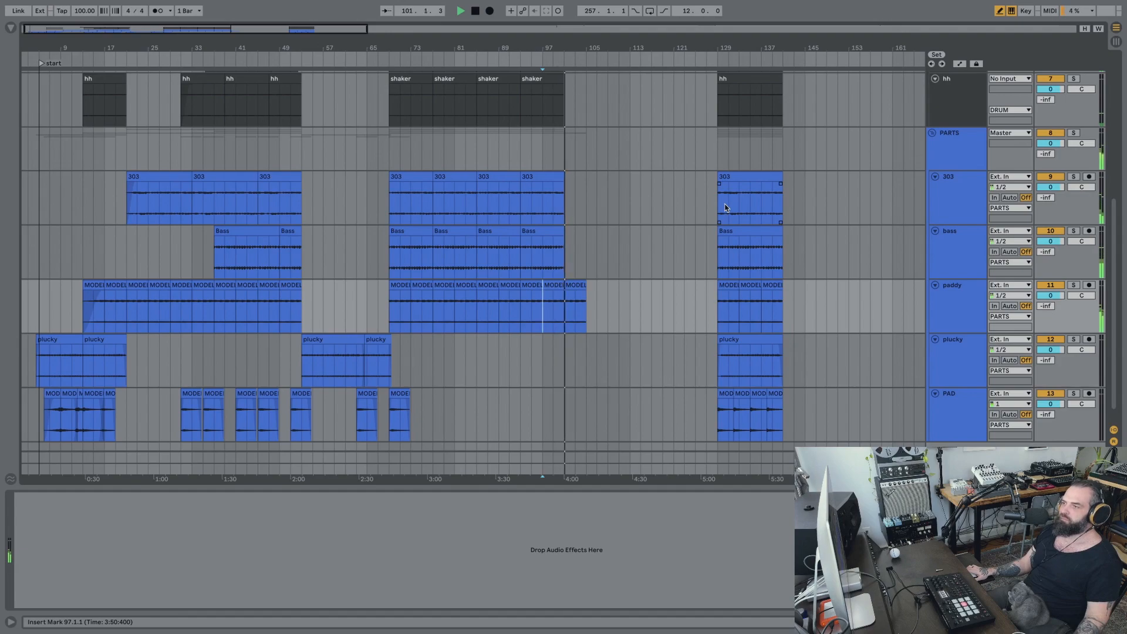
left_click_drag(576, 44, 576, 284)
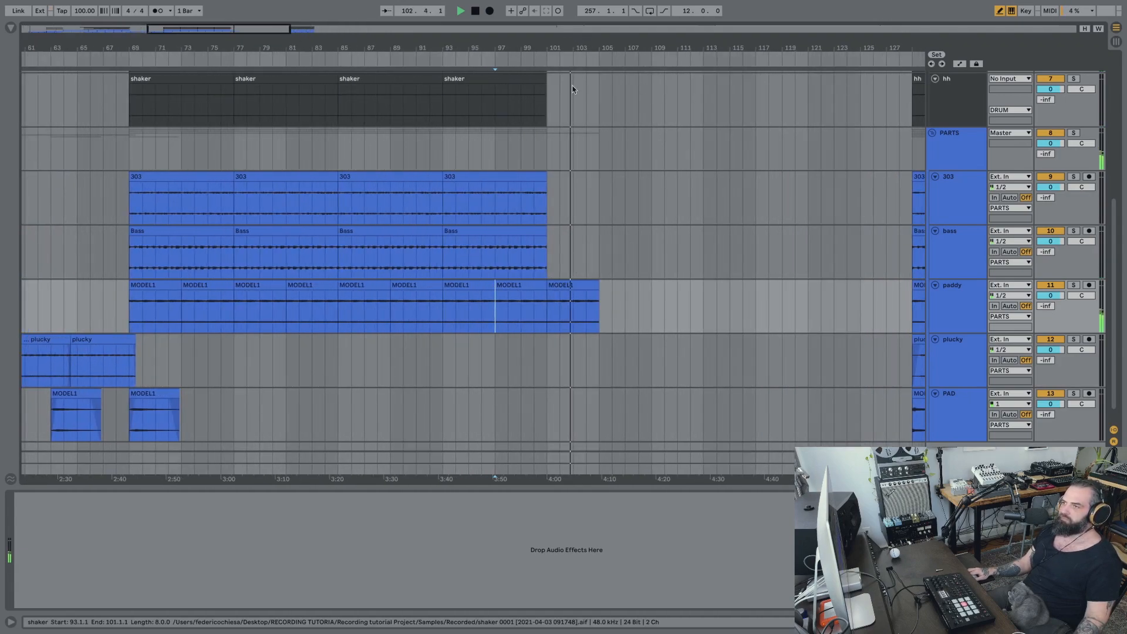
left_click_drag(593, 48, 627, 191)
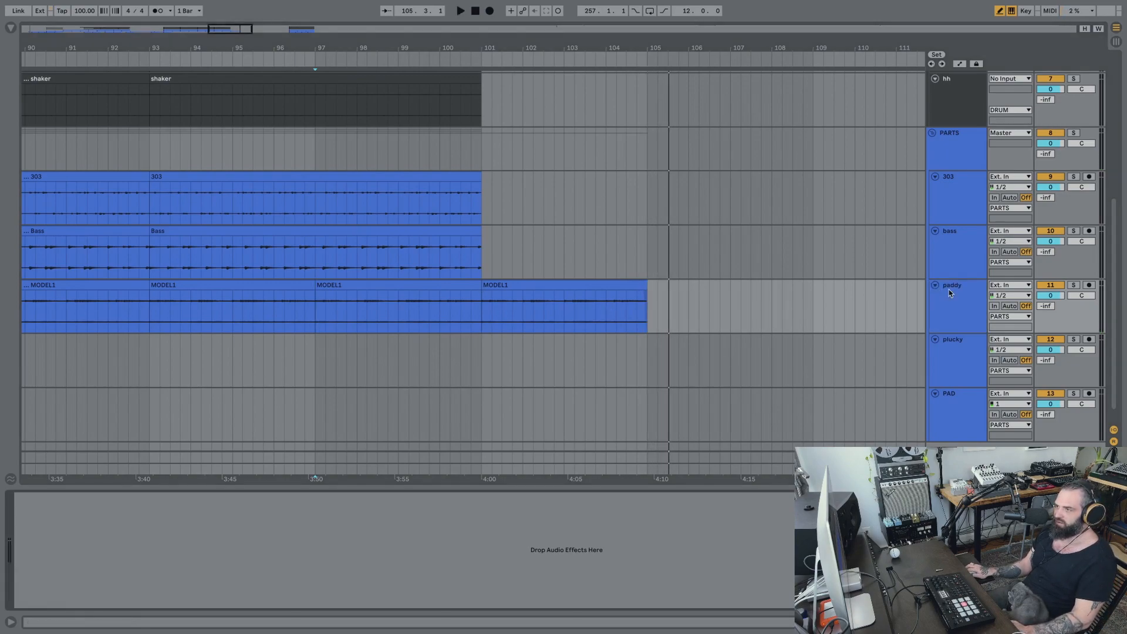
Add a locator named "drum in" at bar 29, where the BD clip begins.
left_click_drag(363, 42, 364, 6)
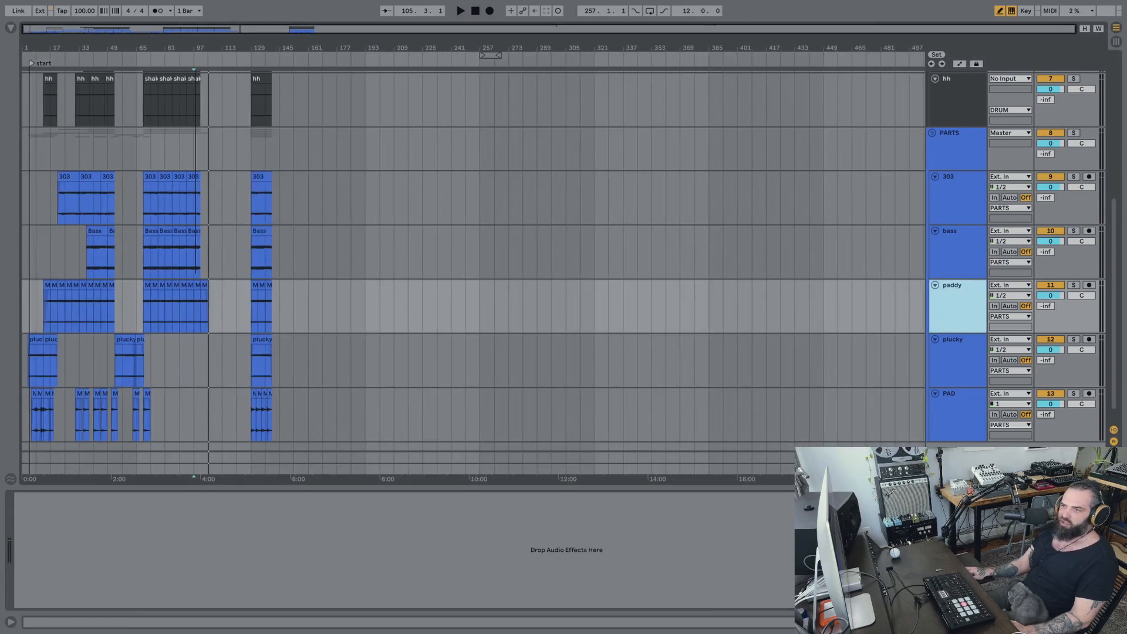
scroll(135, 137, "down", 1)
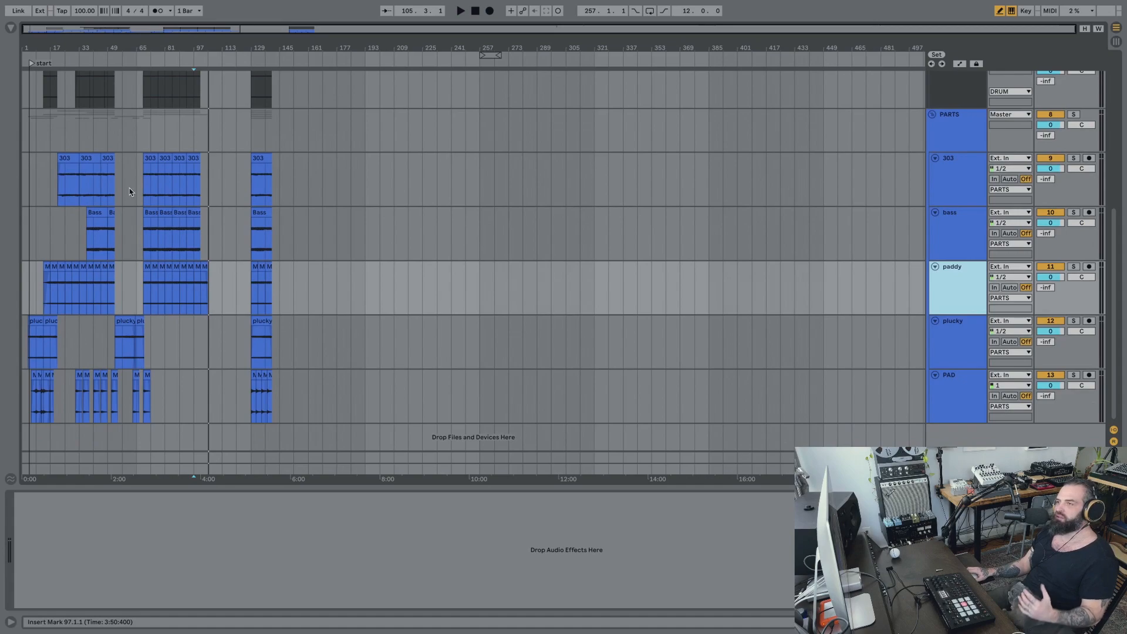
left_click_drag(91, 47, 153, 123)
scroll(153, 123, "left", 3)
scroll(54, 133, "up", 4)
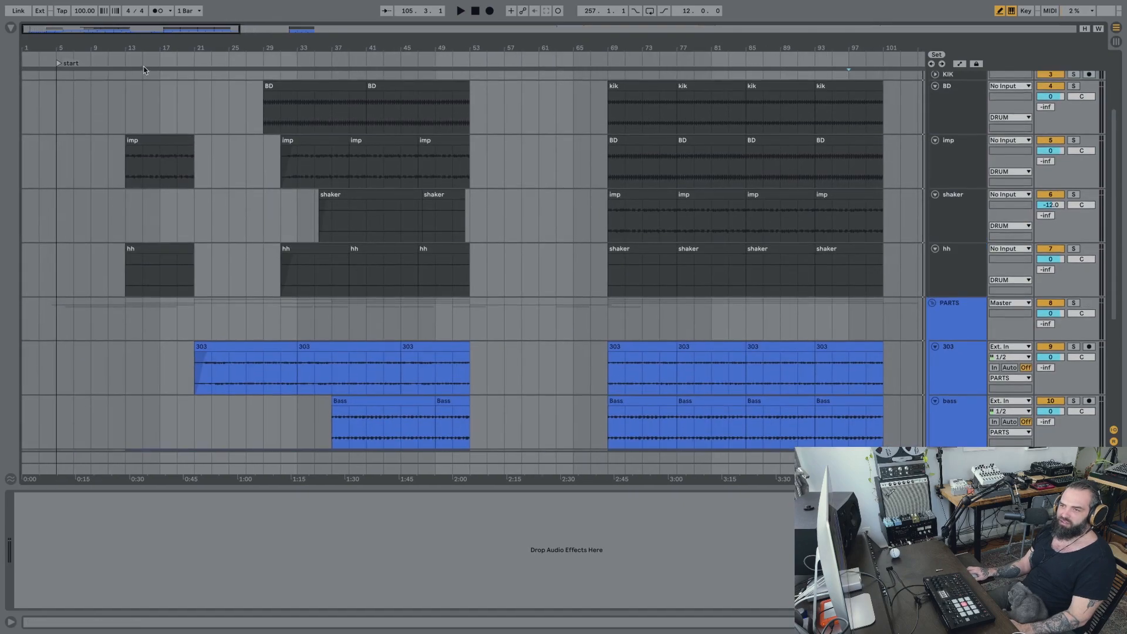
right_click(265, 63)
left_click(302, 94)
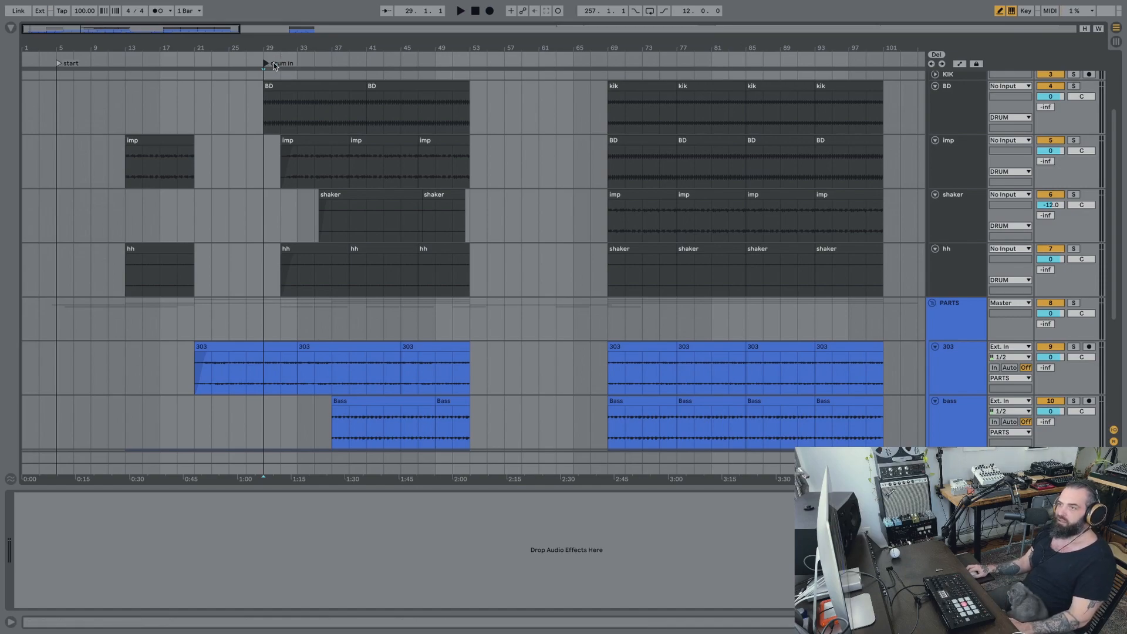
Rename the locator at bar 29 as "kick in".
right_click(273, 68)
left_click(312, 79)
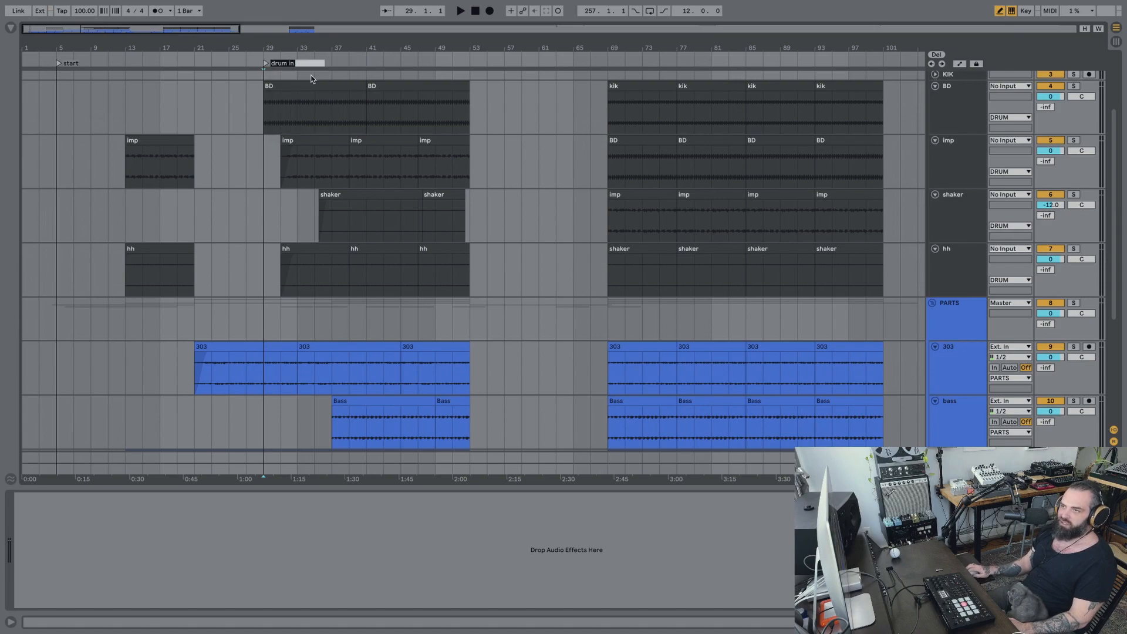
type("kick in")
key("Return")
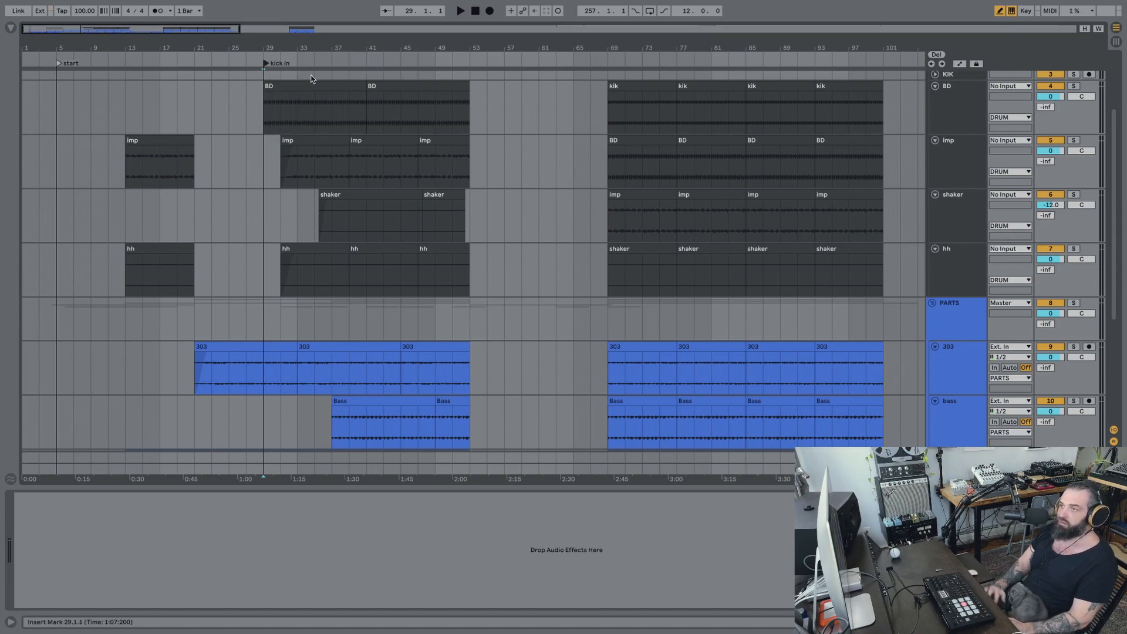
Add locators named "full loop" at bar 69, "drop" at bar 53 and "end" at bar 101.
right_click(609, 64)
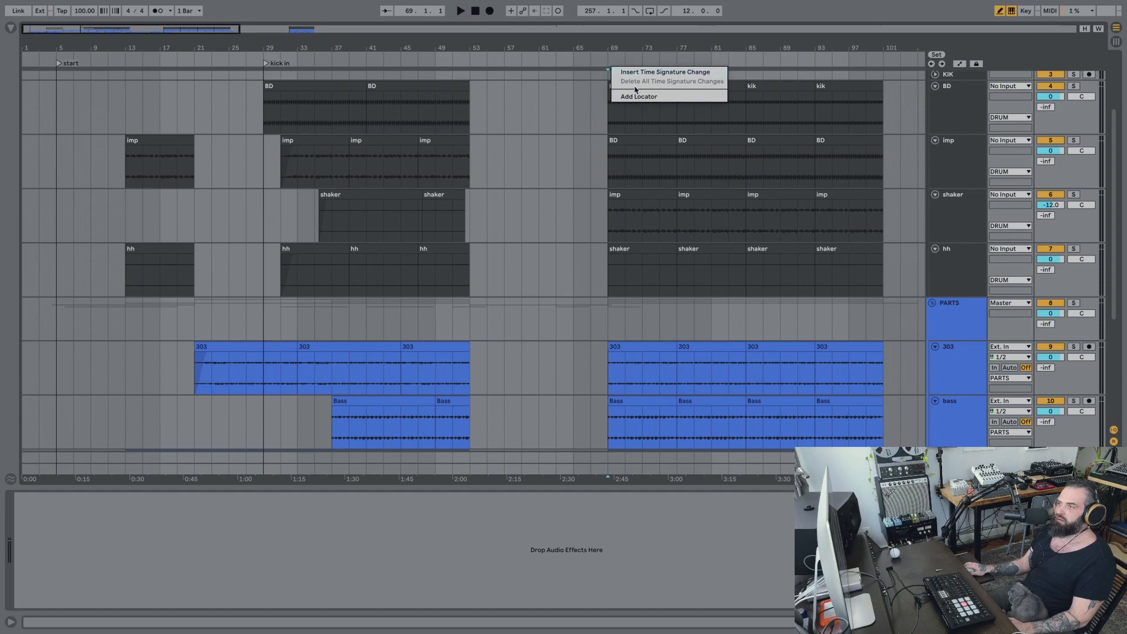
left_click(640, 96)
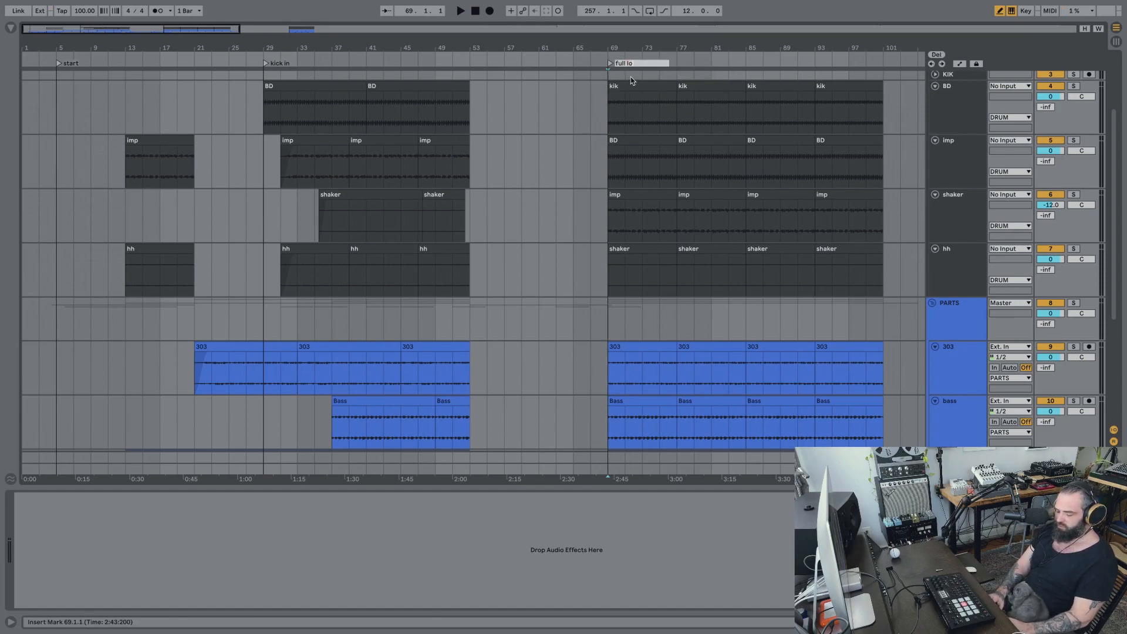
right_click(473, 64)
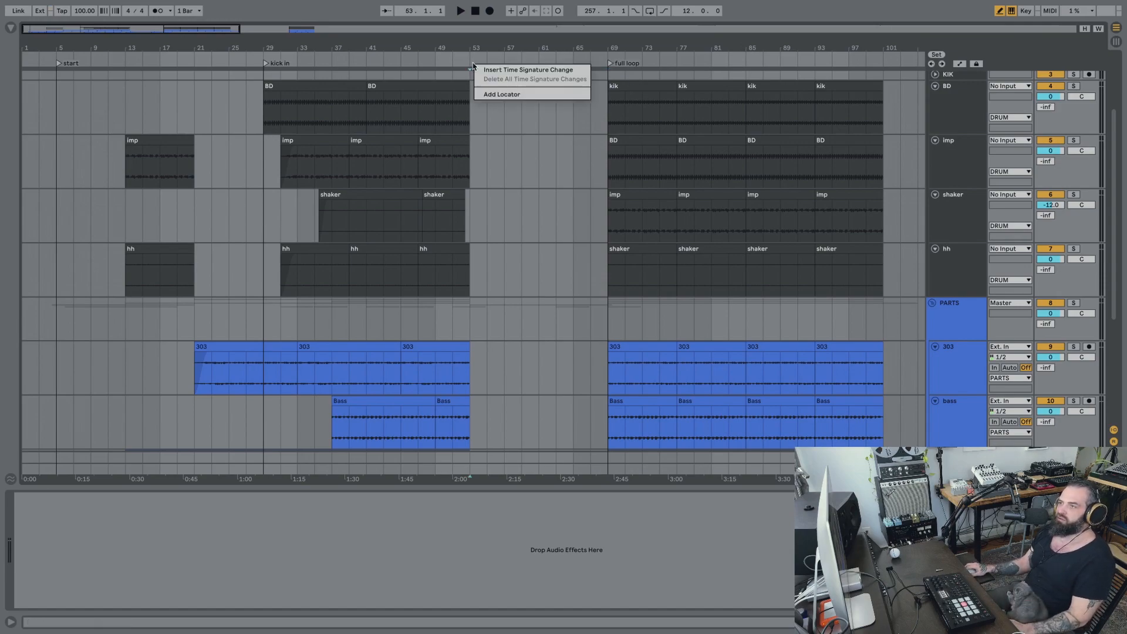
left_click(503, 94)
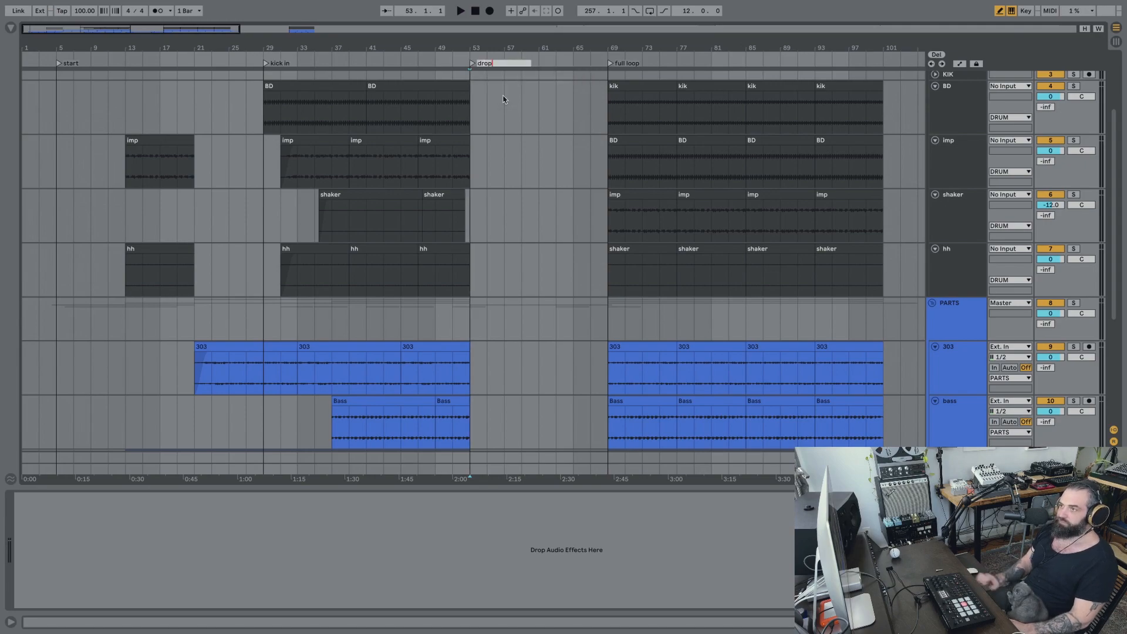
key("Return")
right_click(884, 65)
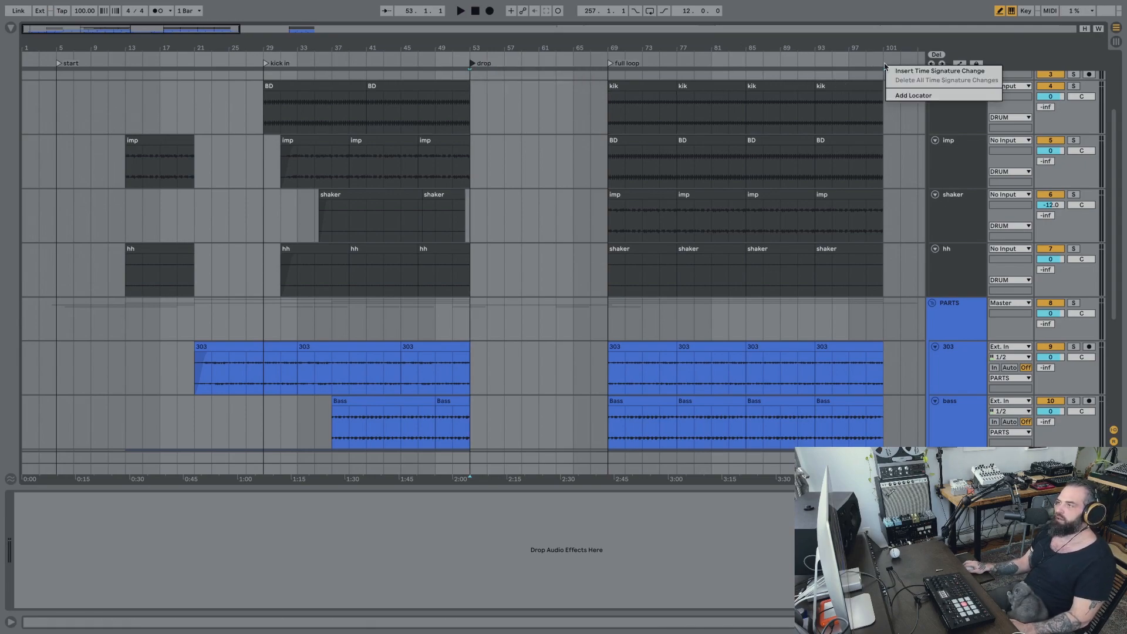
left_click(910, 95)
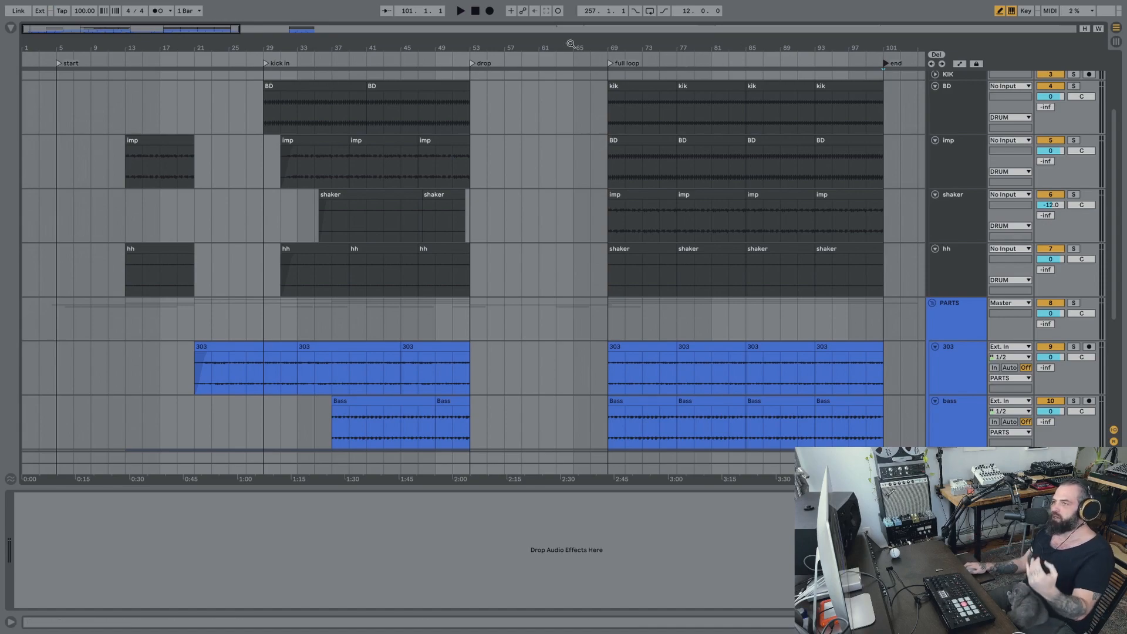
Listen to the arrangement from the "start" locator and from bar 13, where the imp and hh clips enter.
left_click_drag(567, 46, 567, 6)
scroll(164, 210, "down", 3)
scroll(164, 210, "down", 1)
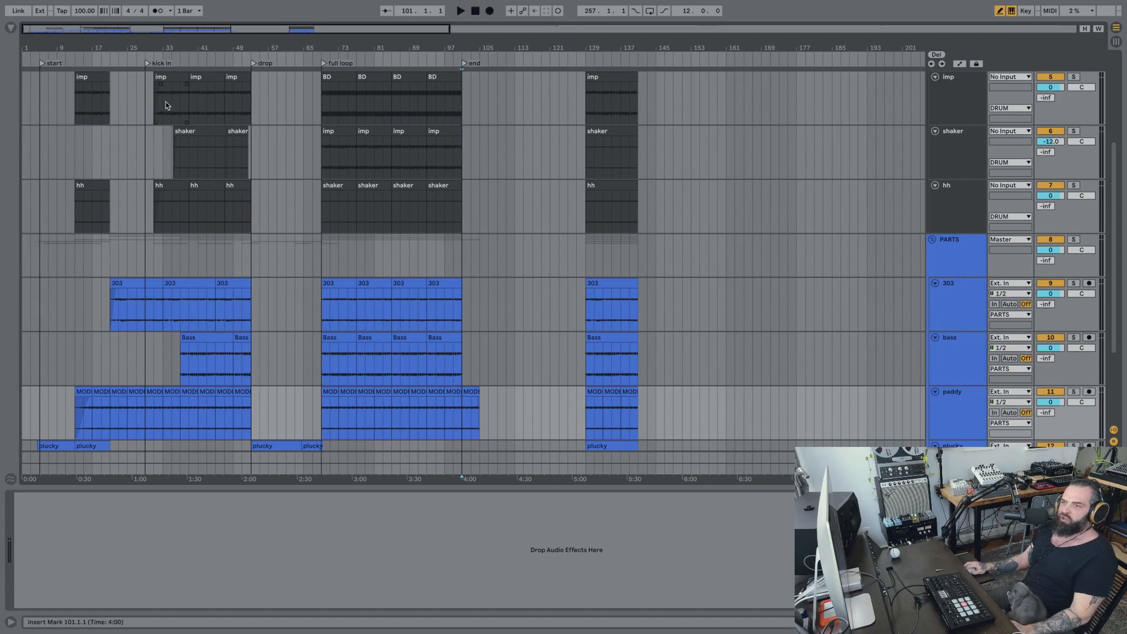
left_click(44, 65)
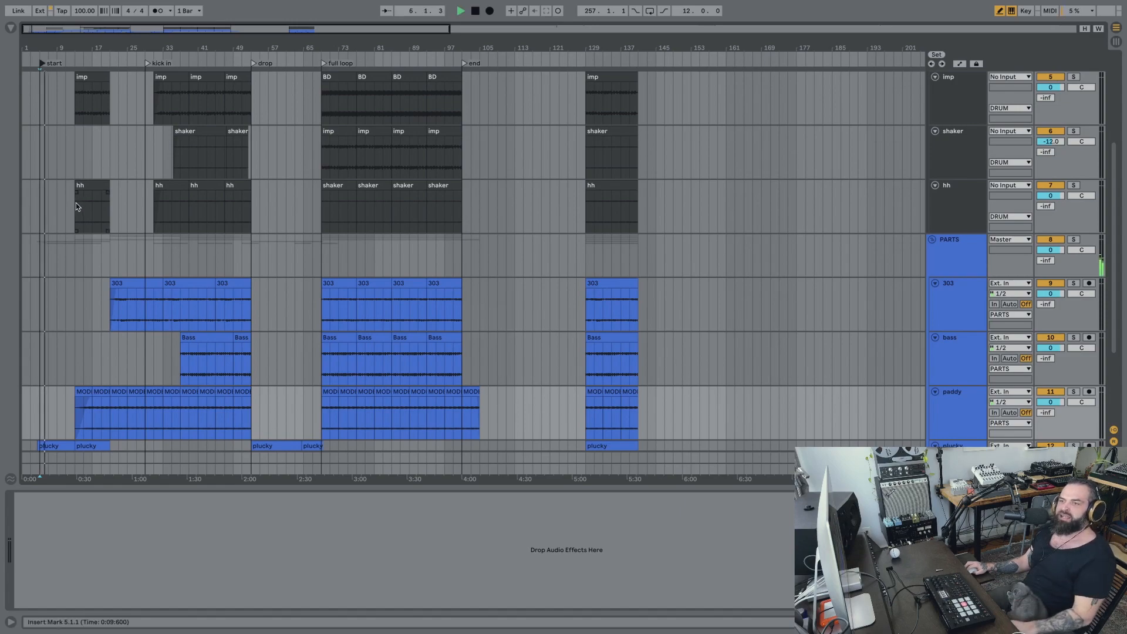
left_click(74, 101)
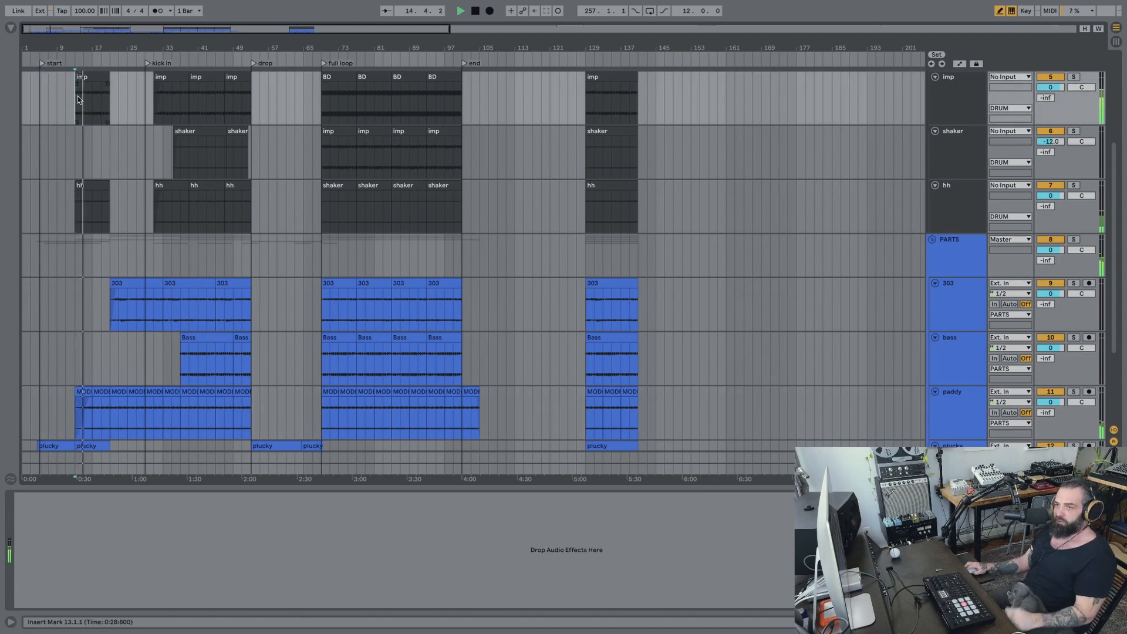
scroll(152, 72, "up", 2)
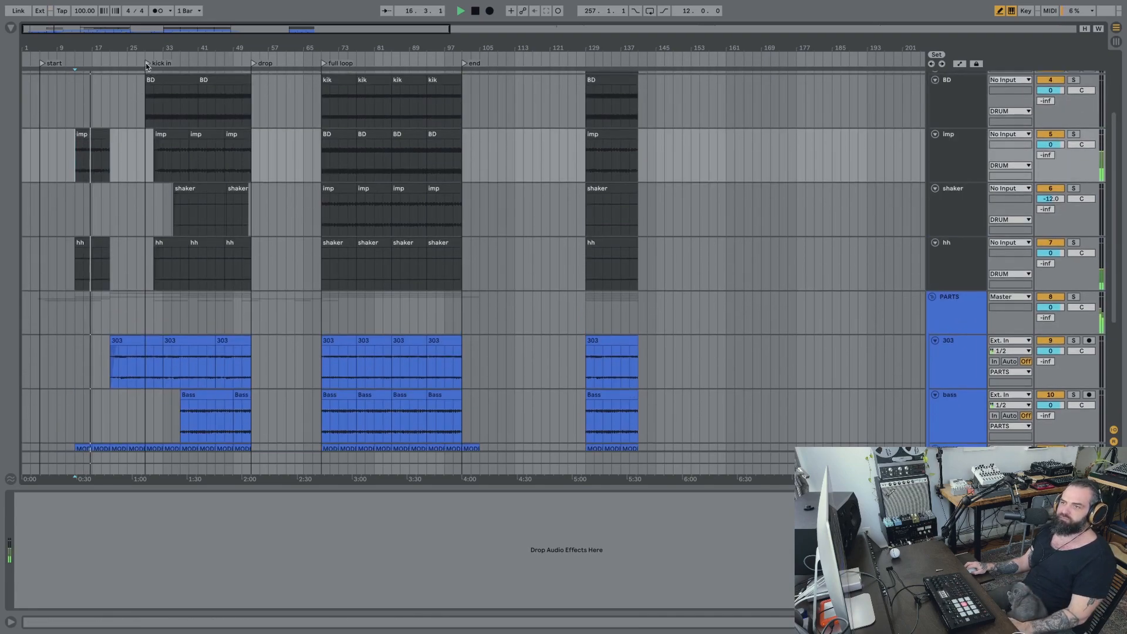
Listen from the "kick in" locator while checking the mixer levels, and move to the "drop" locator.
left_click(146, 62)
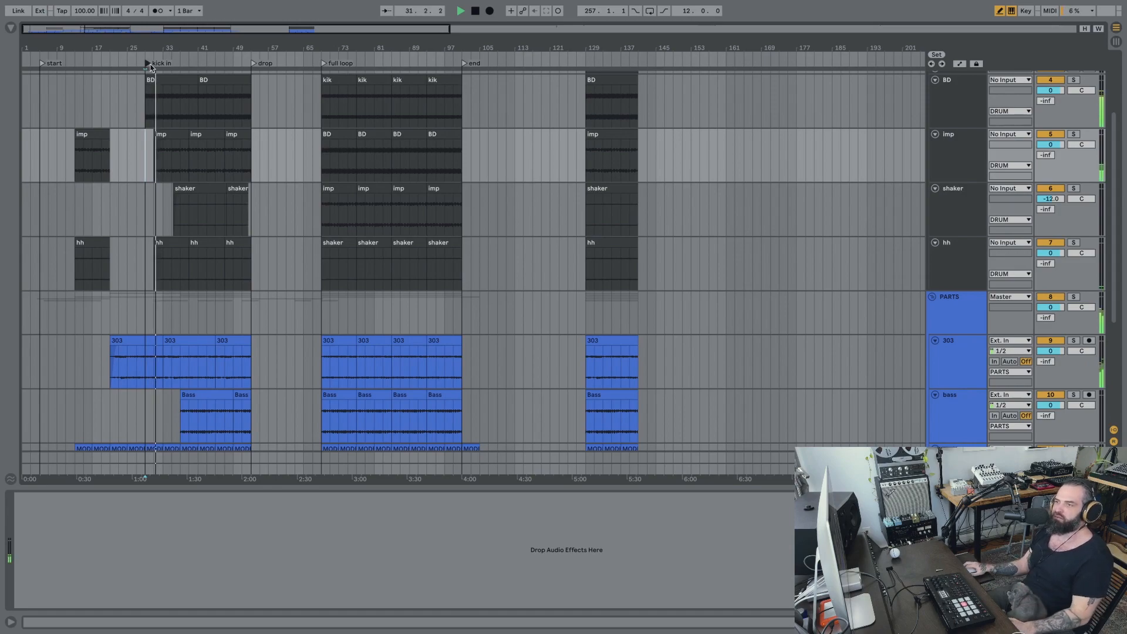
key("Tab")
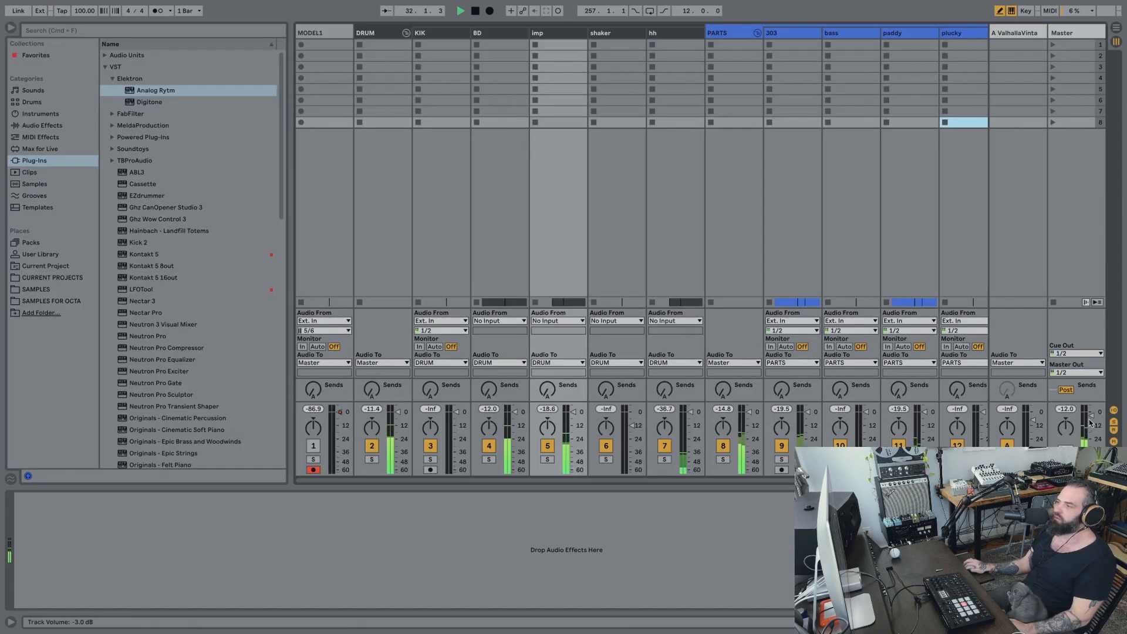
key("Tab")
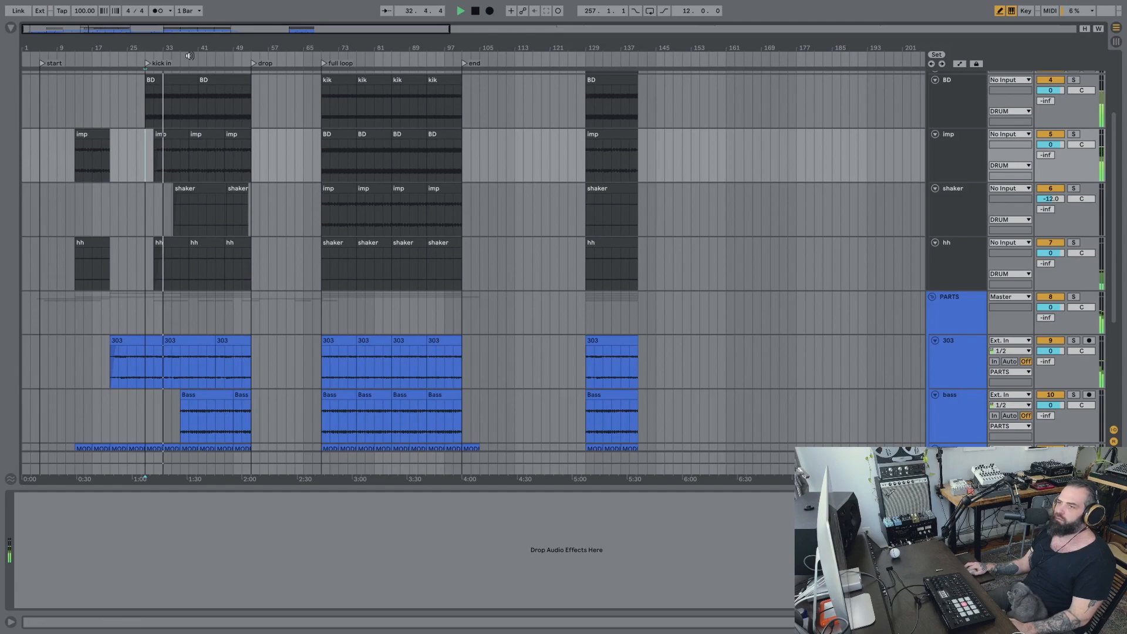
key("space")
left_click(252, 62)
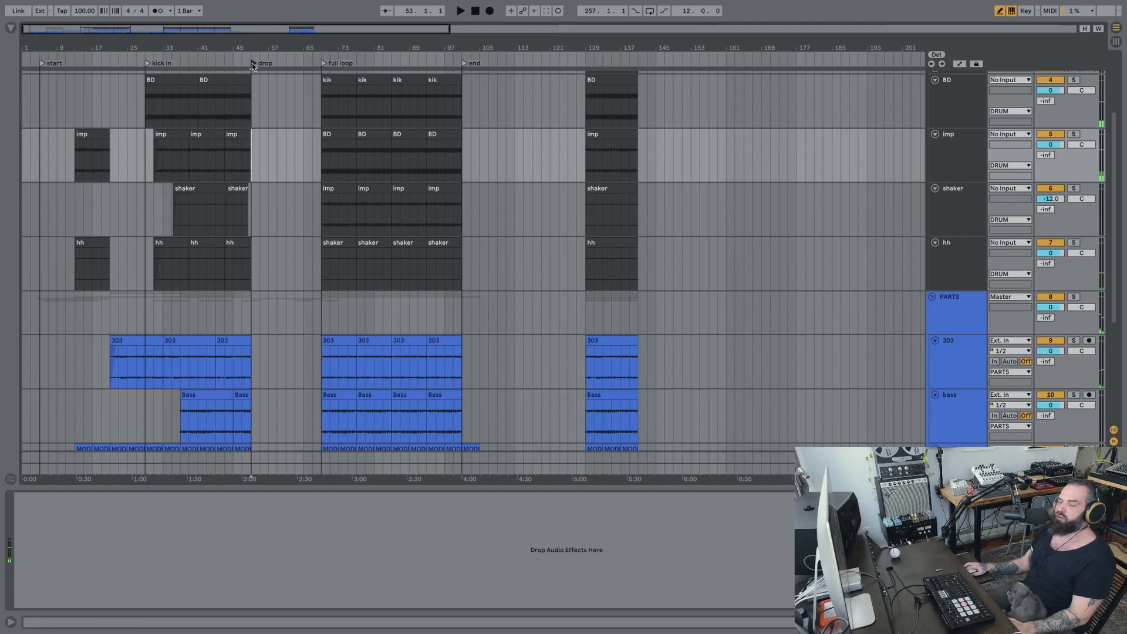
Listen to the arrangement from the "drop", "full loop" and "end" locators in turn, and stop playback.
scroll(258, 165, "down", 5)
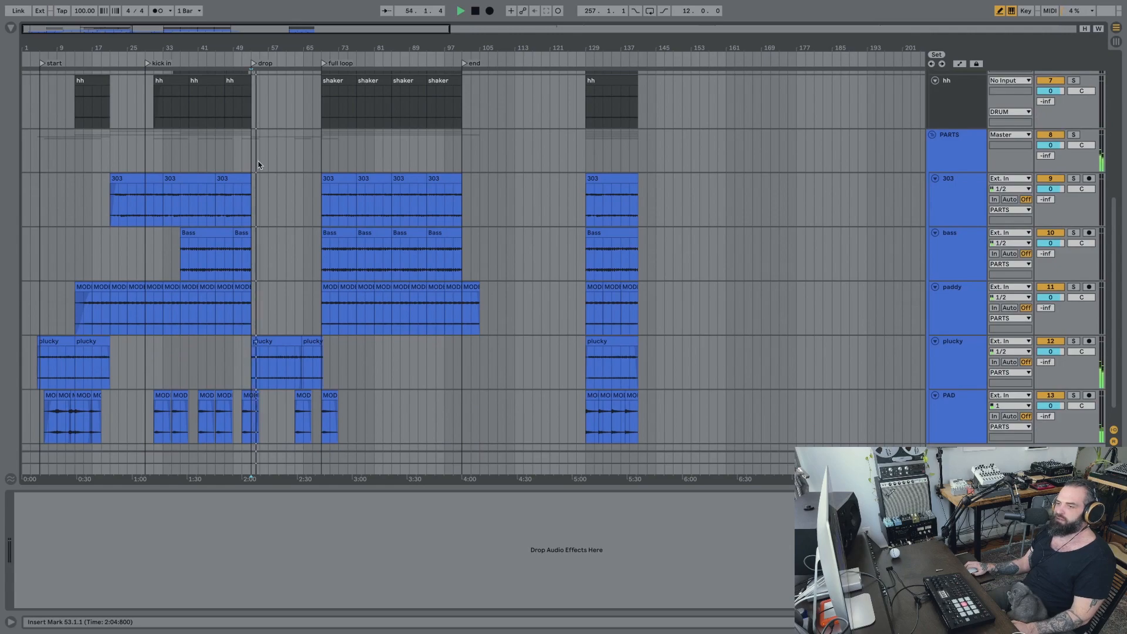
key("space")
left_click(323, 62)
key("space")
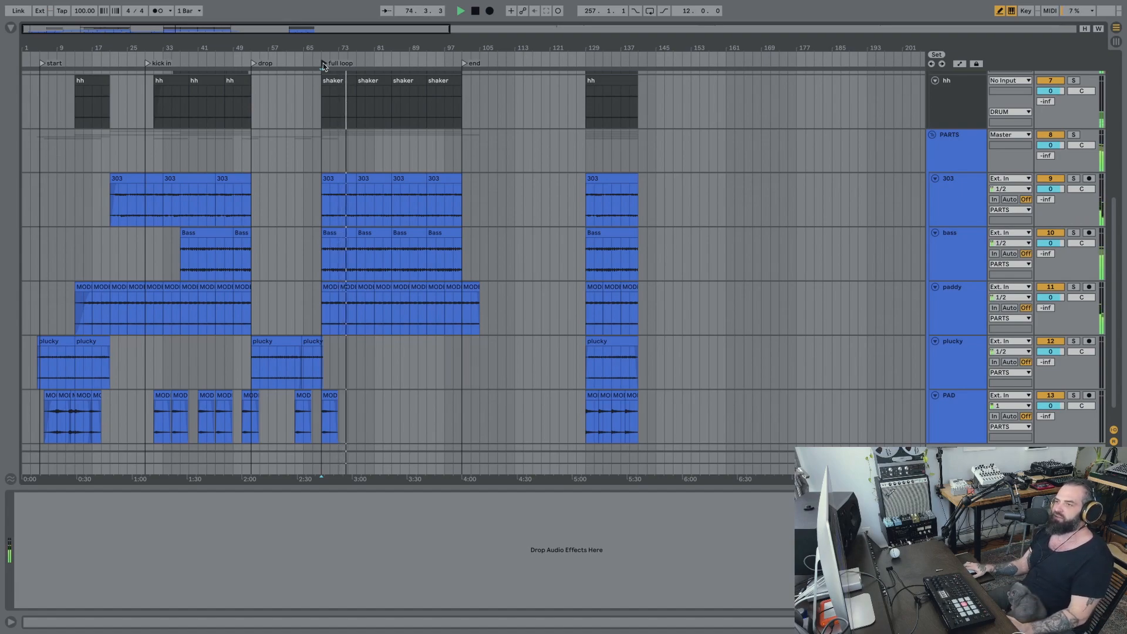
left_click(463, 65)
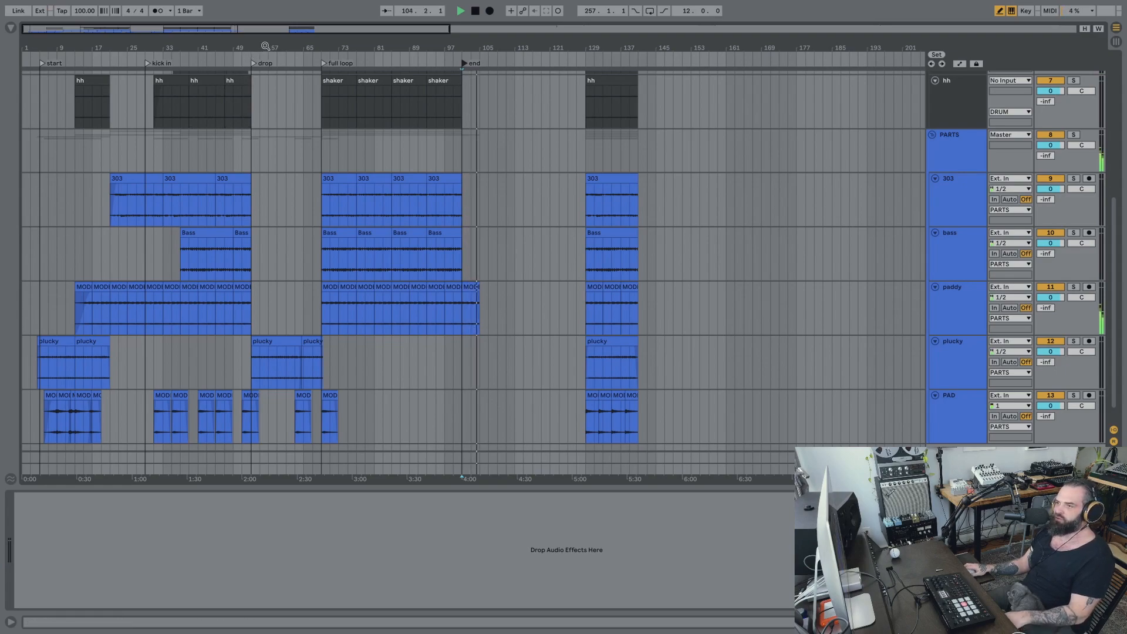
key("space")
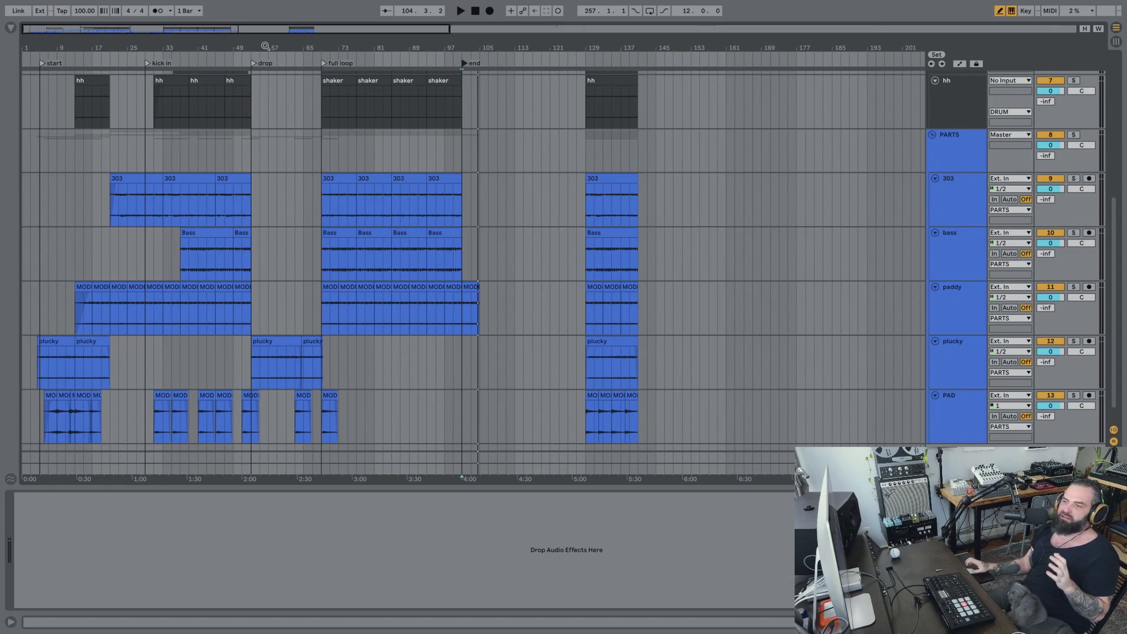
Look over the clip layout of the drum and PARTS tracks across all marked sections, from the start to beyond the end.
scroll(138, 209, "down", 1)
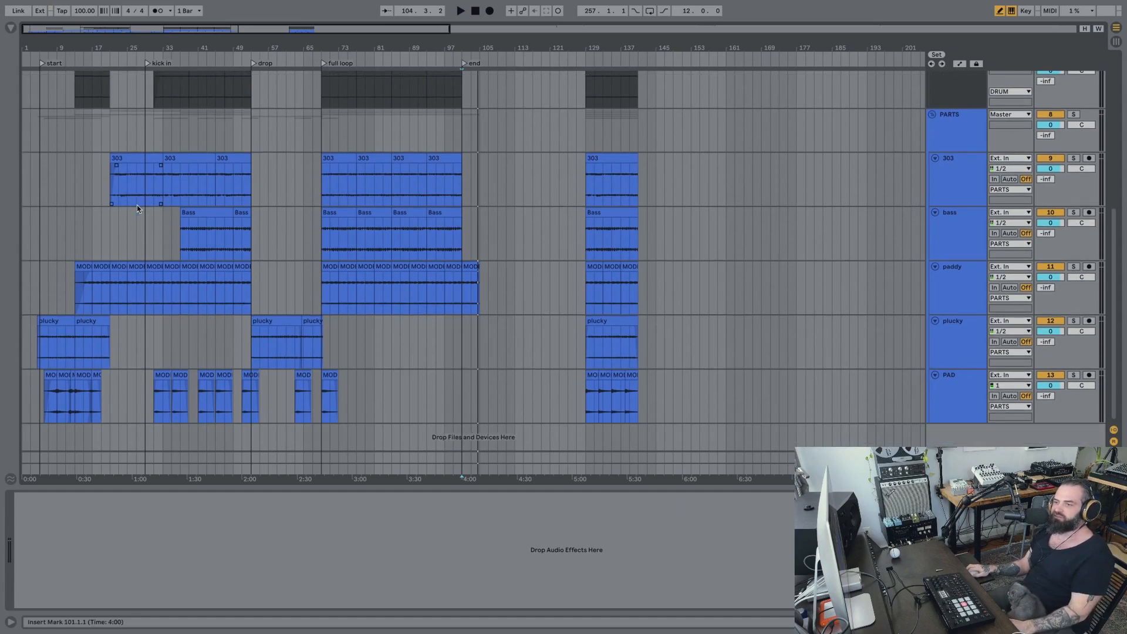
scroll(137, 208, "up", 5)
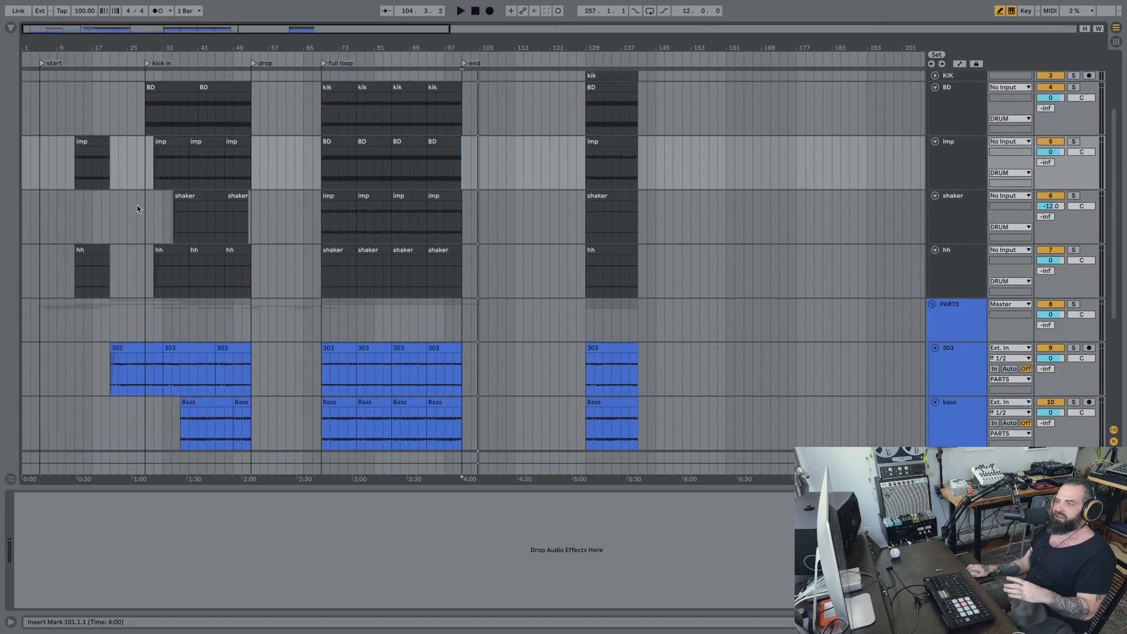
scroll(138, 208, "up", 2)
scroll(137, 208, "down", 5)
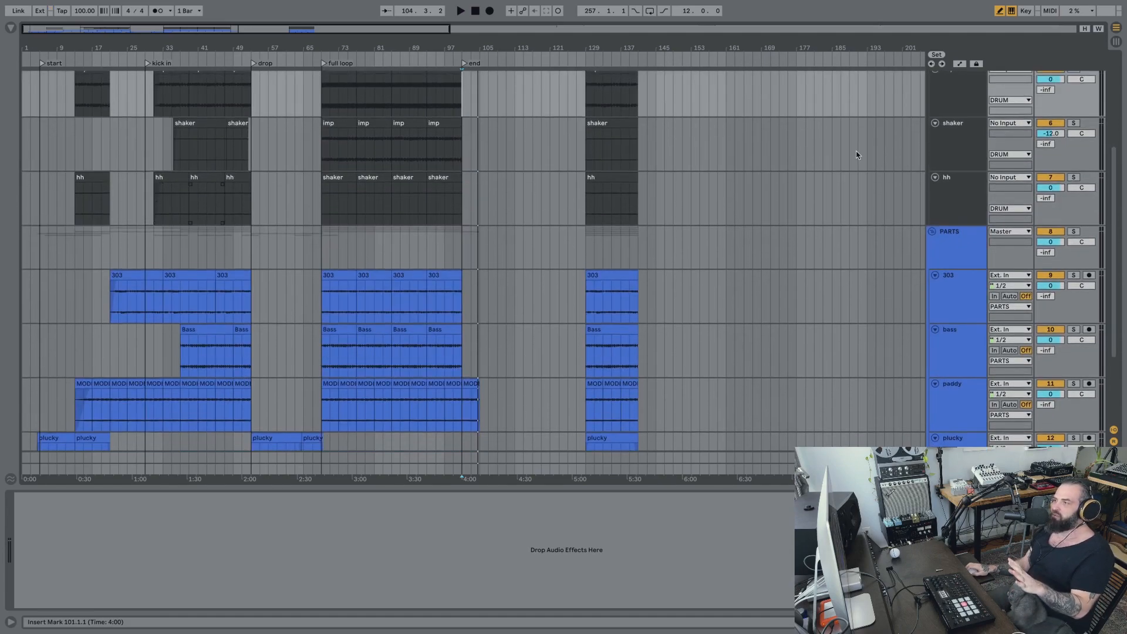
scroll(618, 162, "down", 4)
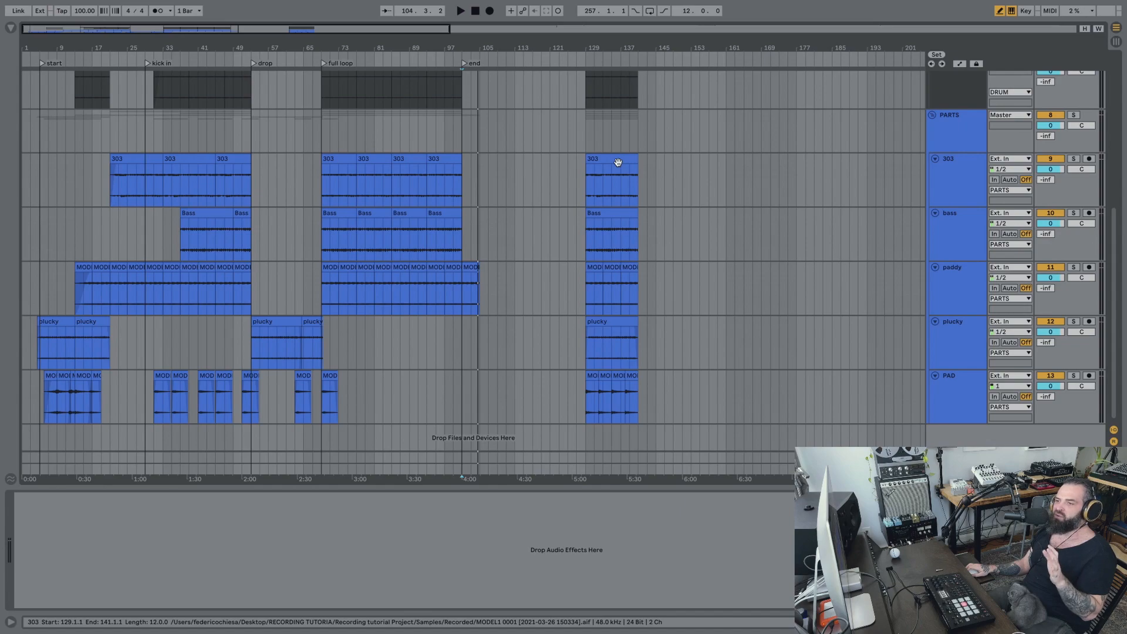
scroll(479, 173, "up", 6)
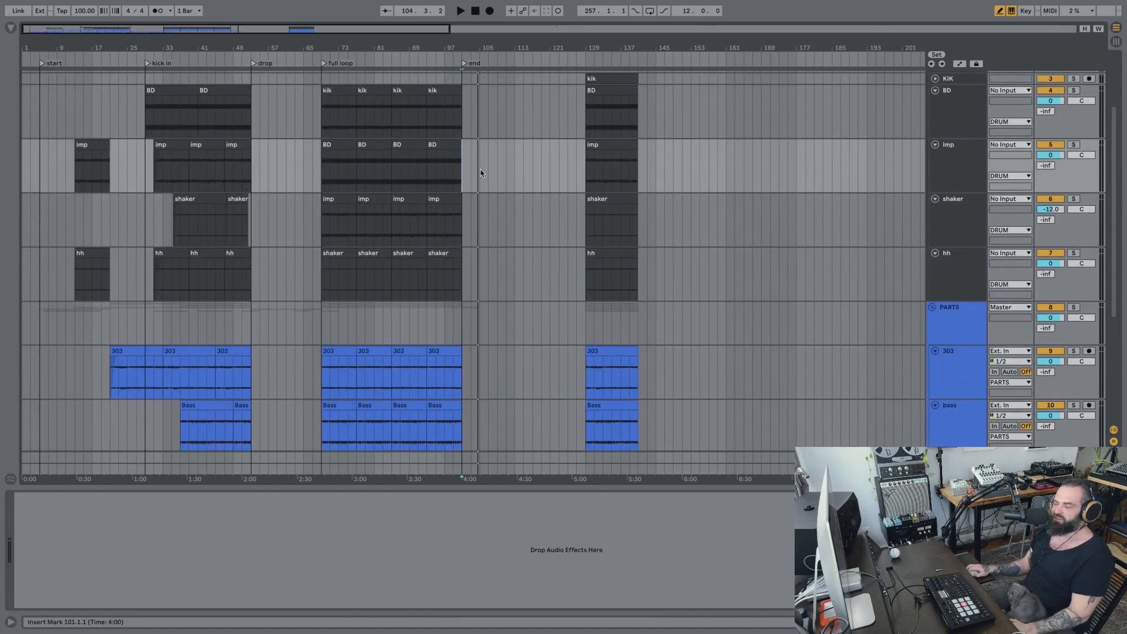
scroll(480, 173, "up", 2)
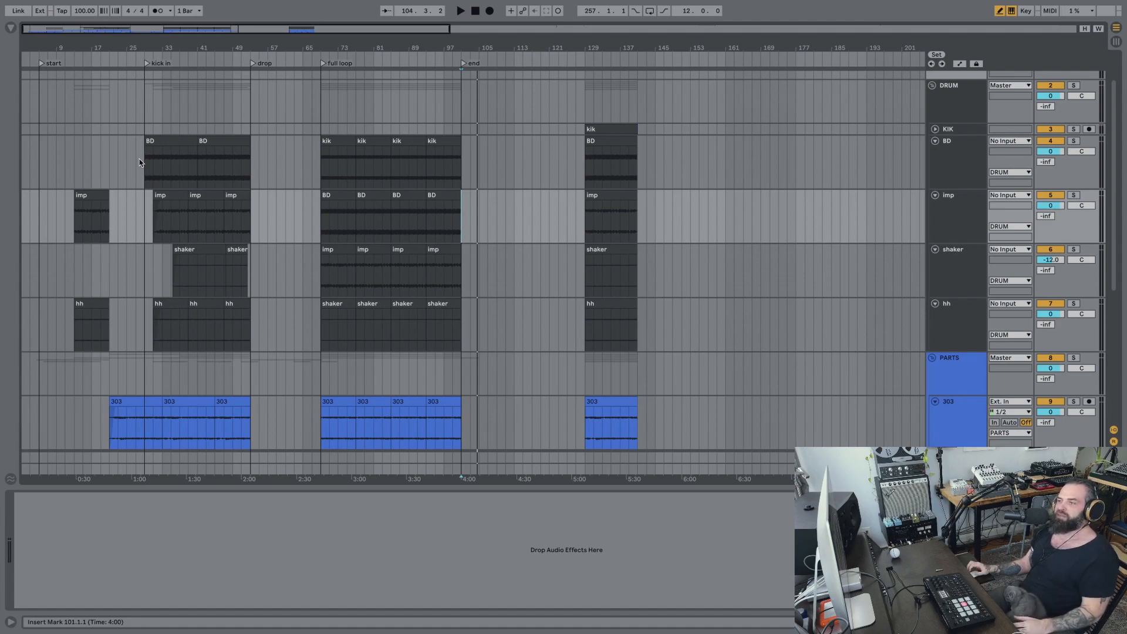
left_click_drag(360, 46, 361, 24)
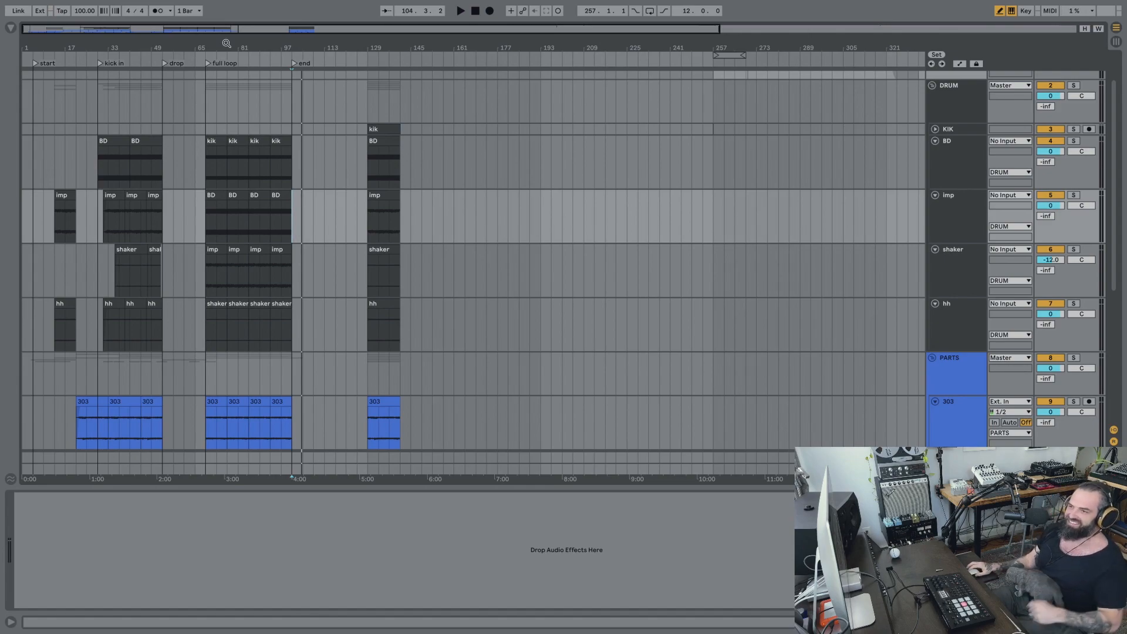
Play the full loop section from bar 73.
left_click(217, 169)
key("space")
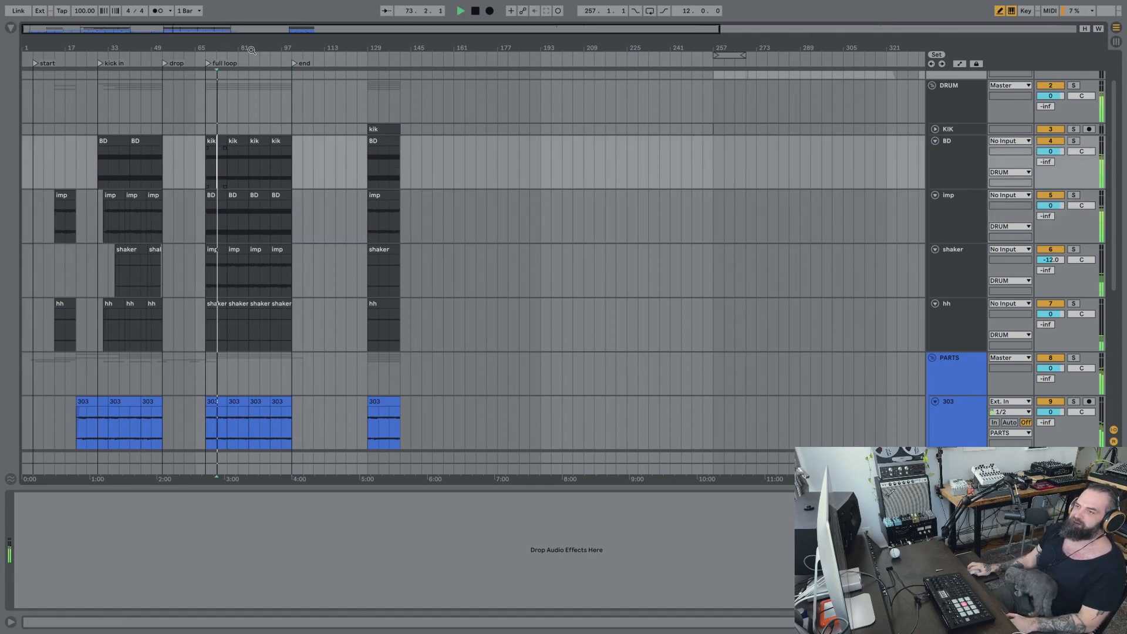
mouse_move(473, 630)
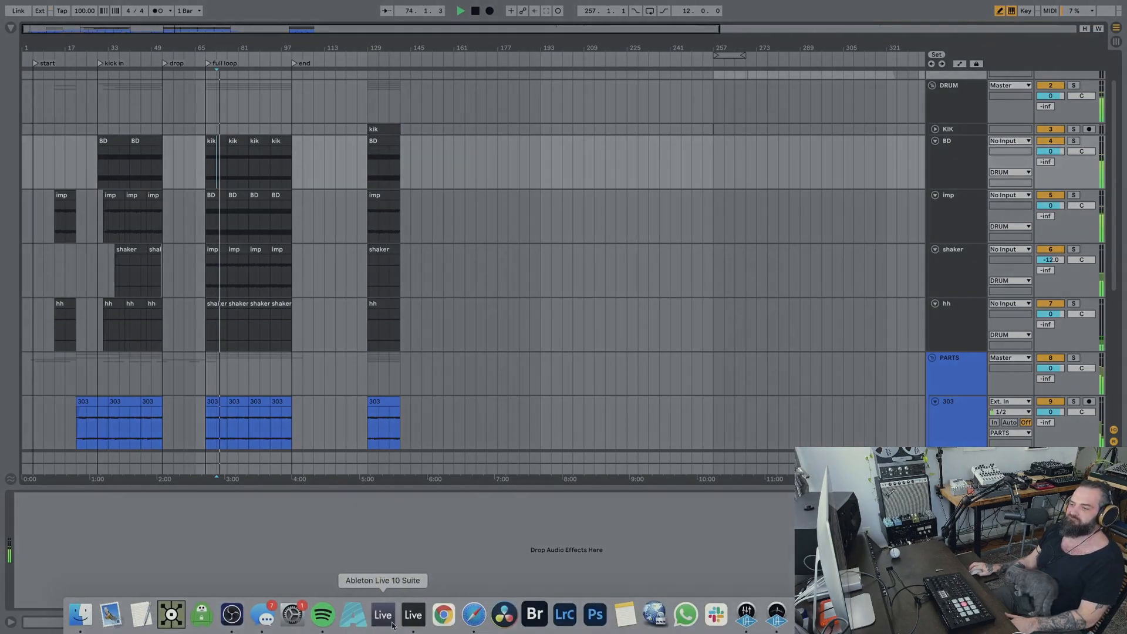